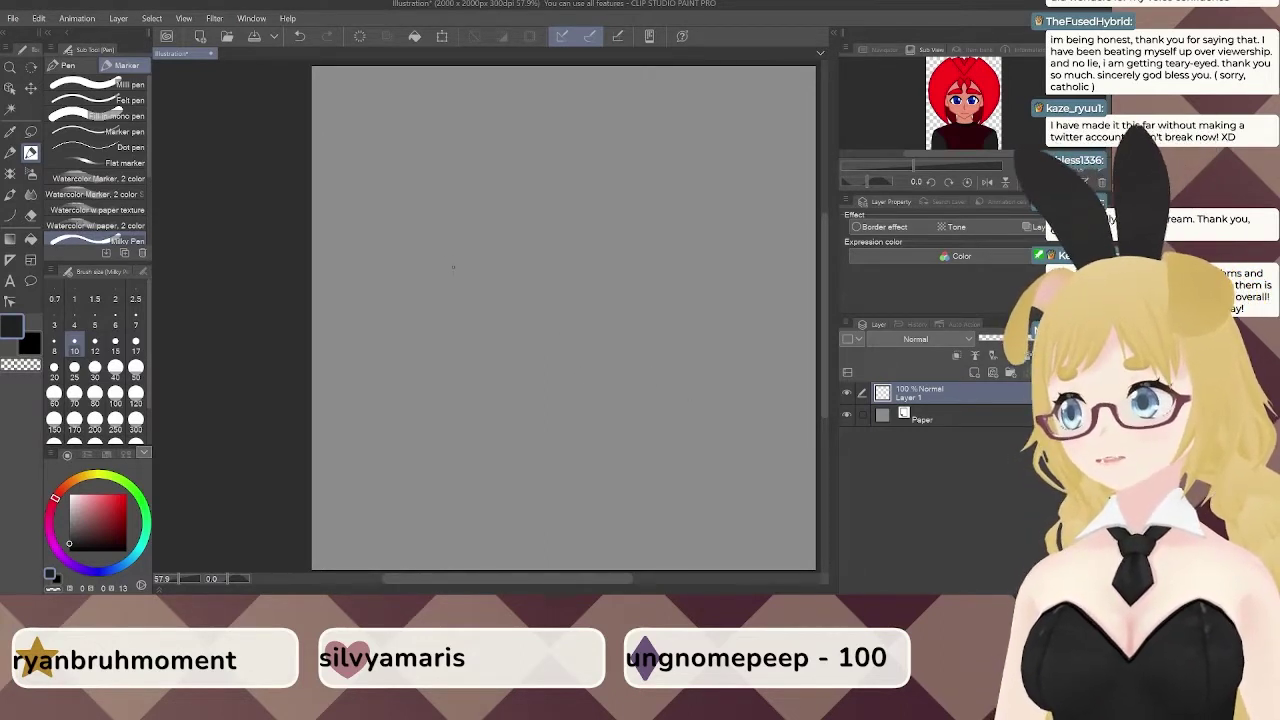
left_click_drag(590, 190, 570, 254)
key("ctrl+z")
scroll(600, 230, "up", 3)
scroll(569, 245, "up", 2)
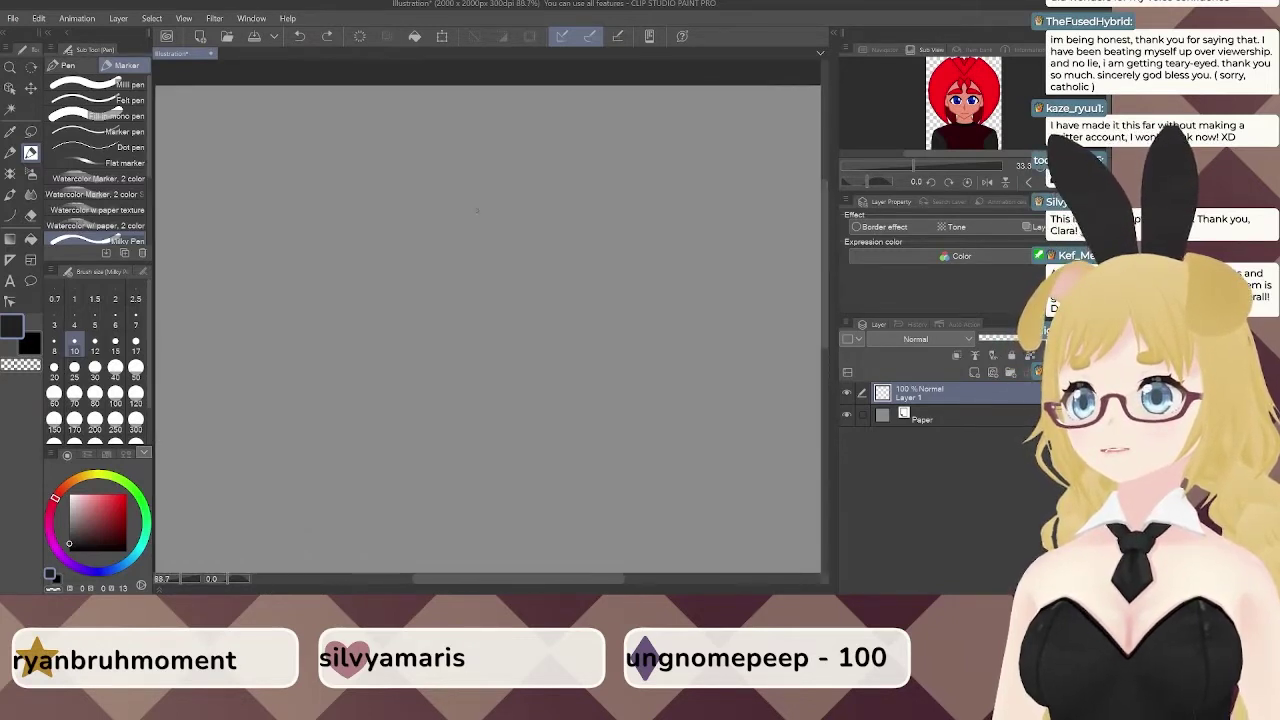
left_click_drag(468, 210, 516, 208)
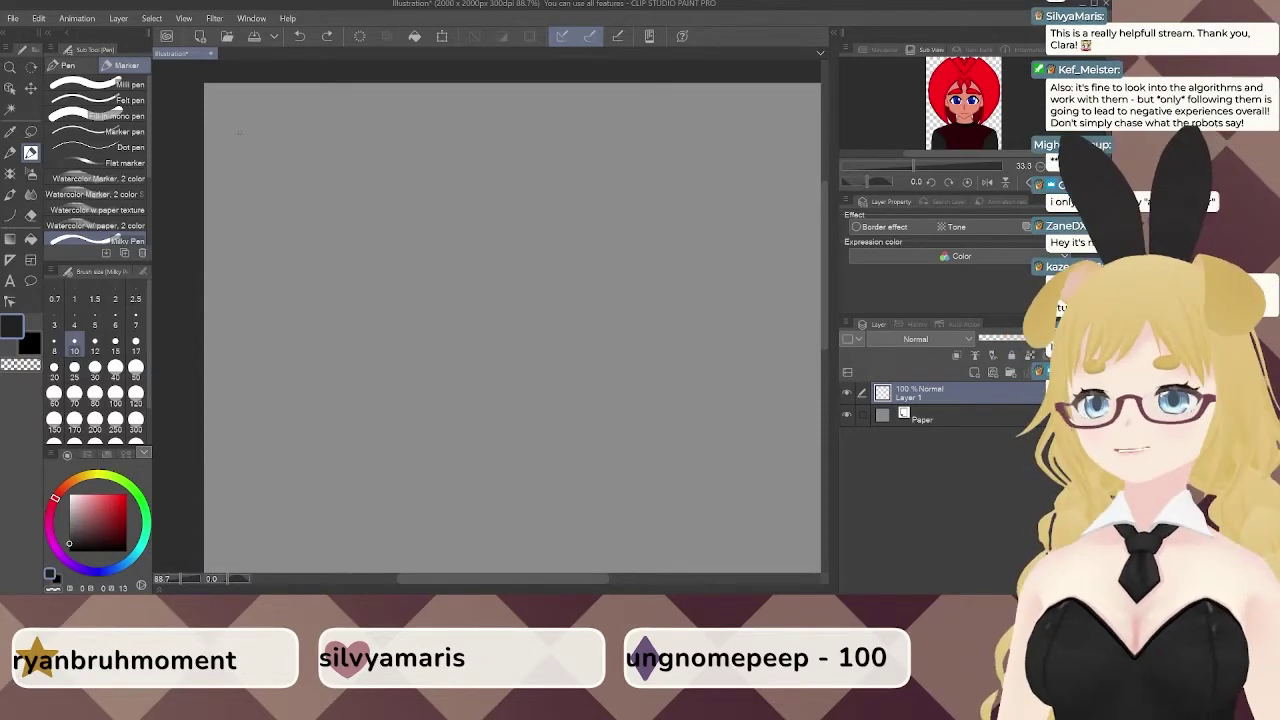
mouse_move(220, 100)
left_mouse_down()
mouse_move(214, 125)
mouse_move(286, 116)
left_mouse_up()
key("ctrl+z")
key("ctrl+z")
key("ctrl+z")
key("ctrl+z")
key("ctrl+z")
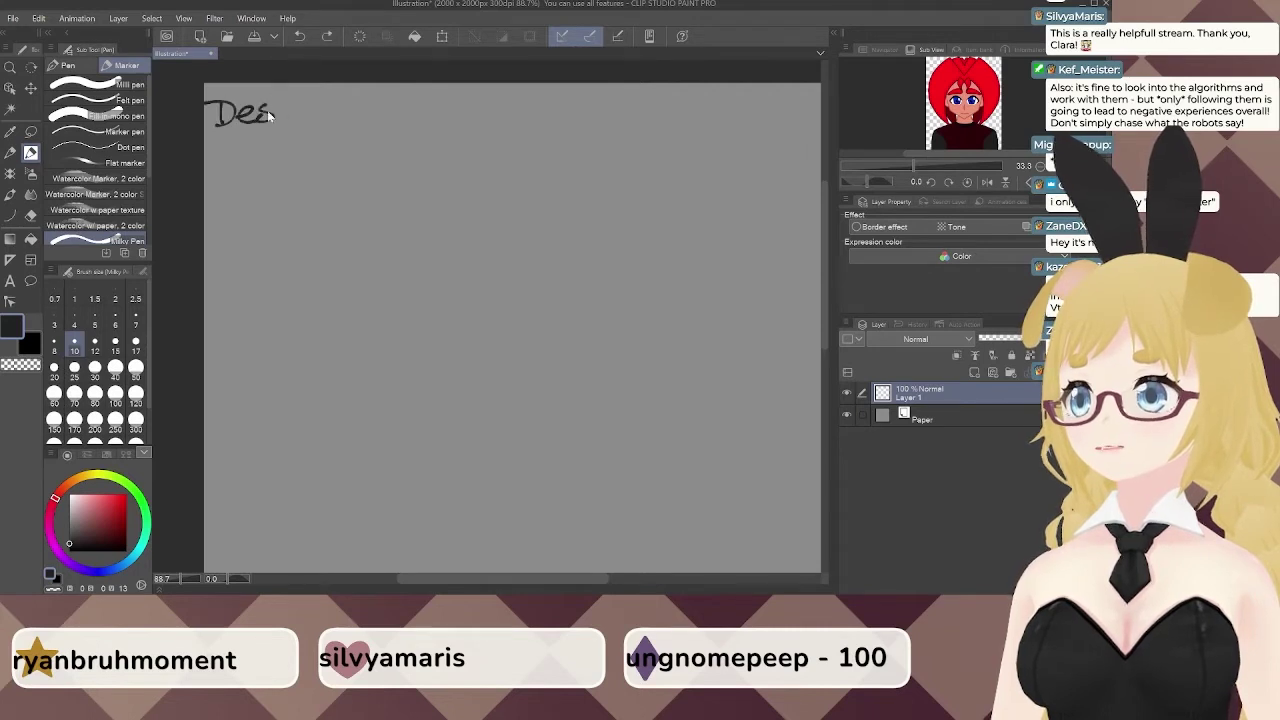
key("ctrl+z")
Handwrite the heading "Concept:" at the upper left of the canvas.
left_click_drag(241, 98, 242, 120)
left_click_drag(252, 108, 279, 119)
left_click_drag(293, 107, 320, 117)
mouse_move(331, 109)
left_mouse_down()
mouse_move(339, 123)
mouse_move(345, 114)
left_mouse_up()
left_click_drag(355, 100, 356, 120)
left_click_drag(348, 108, 363, 106)
left_click(378, 103)
left_click(378, 117)
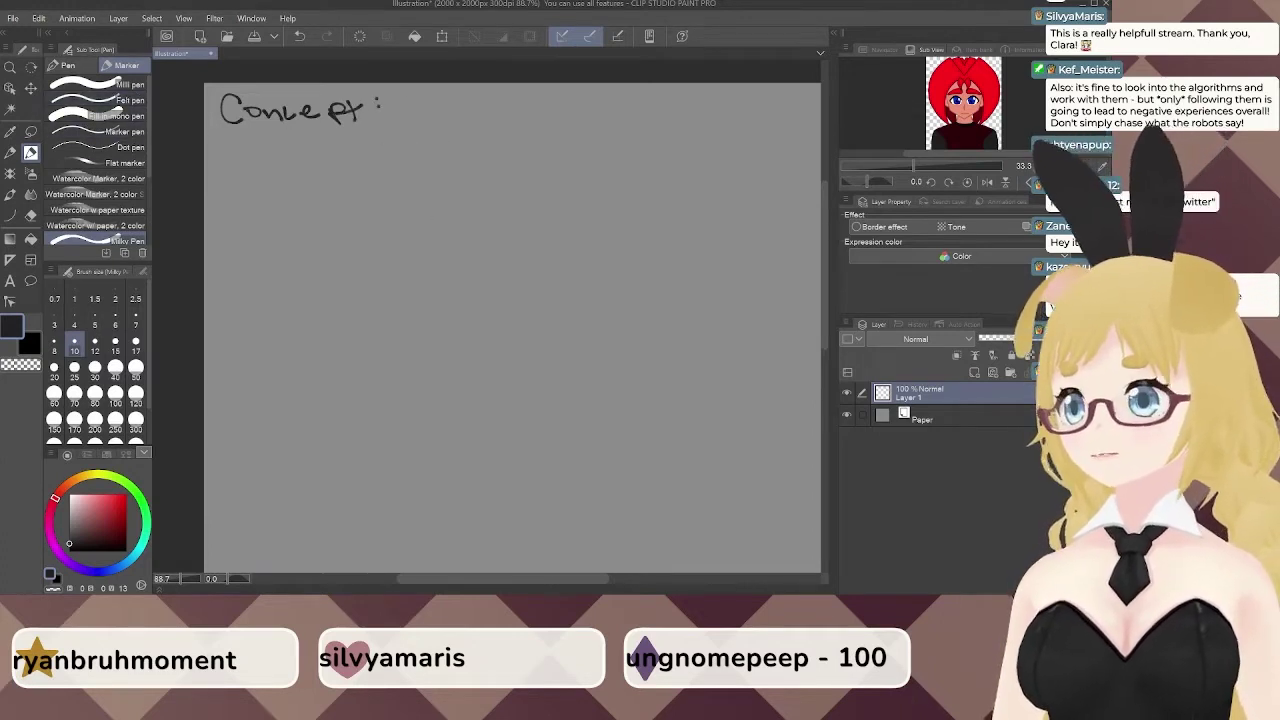
Handwrite the first list item "1) species: husky vtuber" below the Concept heading.
left_click_drag(570, 289, 756, 408)
scroll(755, 408, "up", 3)
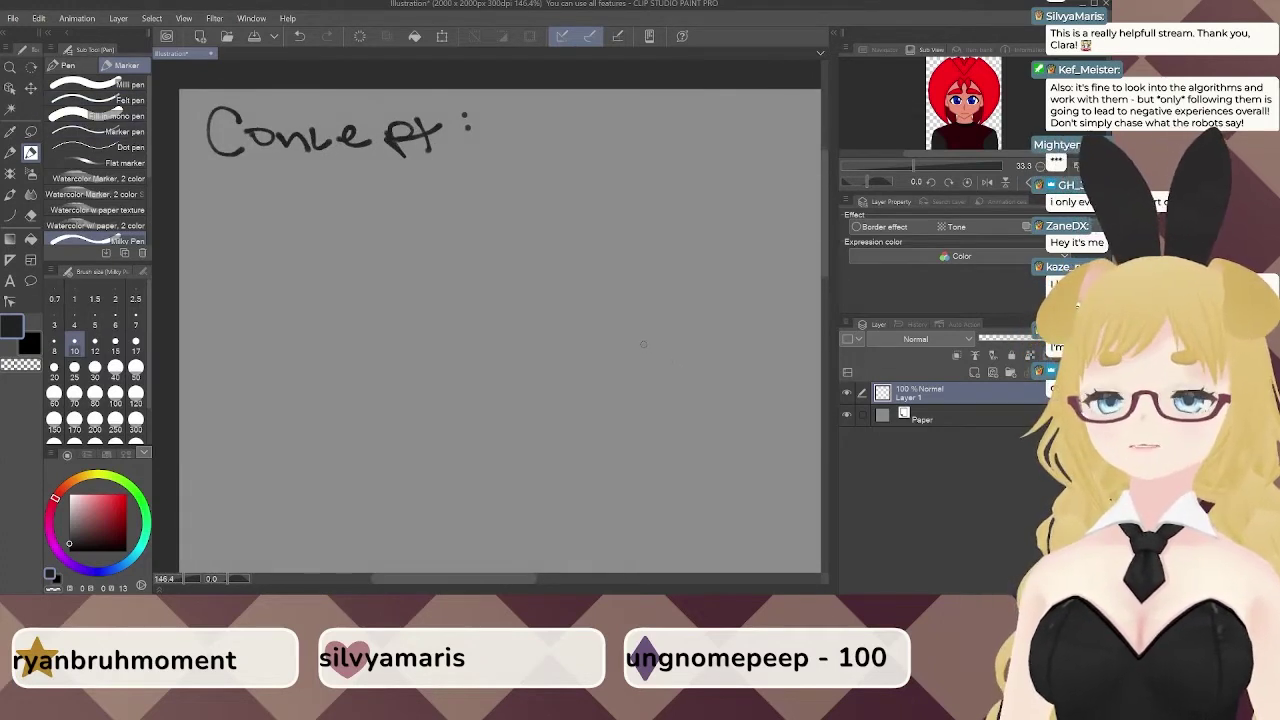
mouse_move(188, 182)
left_mouse_down()
mouse_move(190, 210)
mouse_move(234, 218)
left_mouse_up()
mouse_move(276, 216)
left_mouse_down()
mouse_move(280, 232)
mouse_move(318, 210)
mouse_move(494, 194)
left_mouse_up()
left_click(422, 198)
mouse_move(508, 196)
left_mouse_down()
mouse_move(450, 212)
mouse_move(478, 212)
left_mouse_up()
key("ctrl+z")
key("ctrl+z")
mouse_move(486, 194)
left_mouse_down()
mouse_move(671, 210)
mouse_move(688, 188)
mouse_move(706, 207)
mouse_move(768, 196)
left_mouse_up()
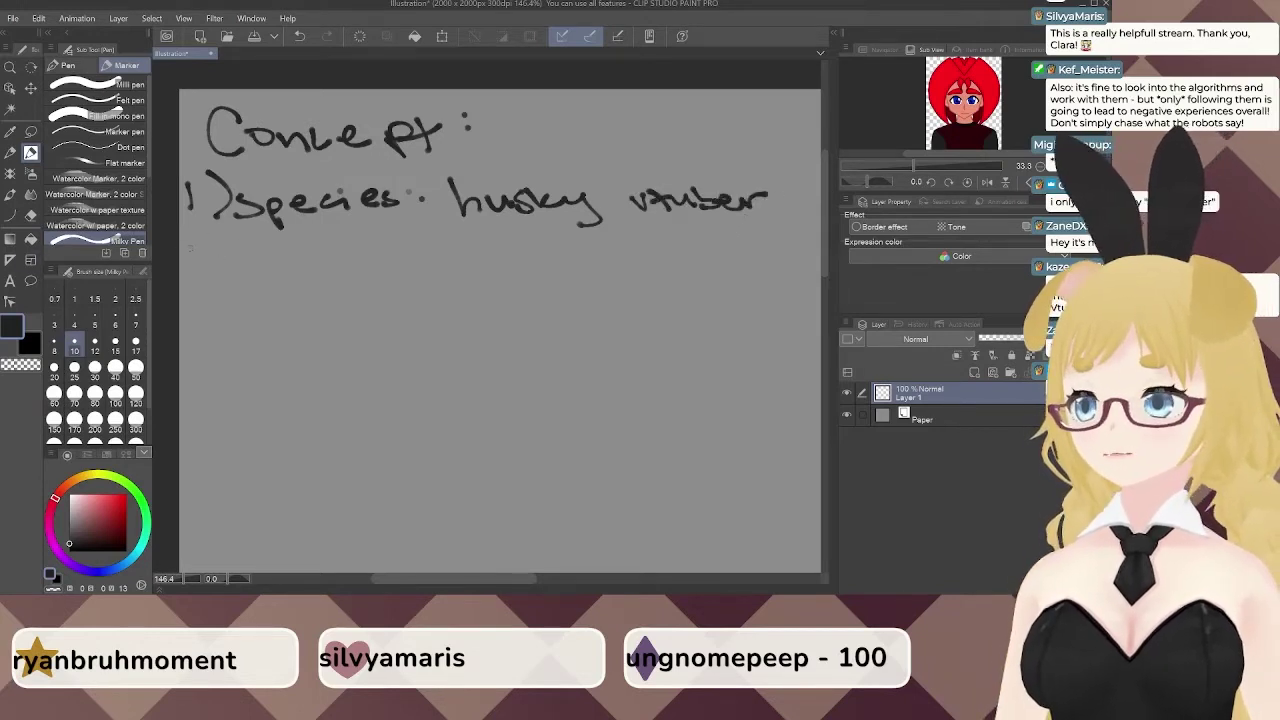
Handwrite the second list item "2) age: ~22" below the species line.
mouse_move(195, 262)
left_mouse_down()
mouse_move(218, 288)
mouse_move(258, 292)
mouse_move(277, 272)
mouse_move(308, 300)
left_mouse_up()
left_click_drag(322, 278, 358, 282)
left_click(365, 271)
left_click(365, 280)
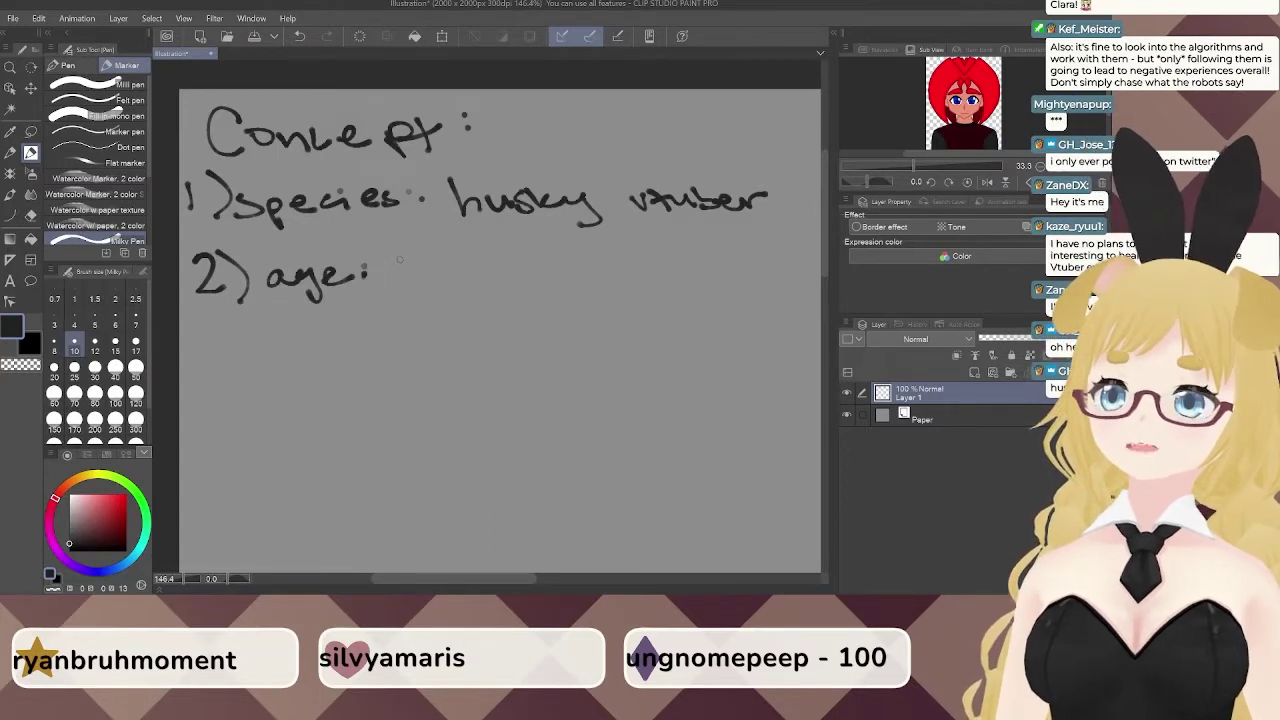
left_click_drag(390, 268, 478, 268)
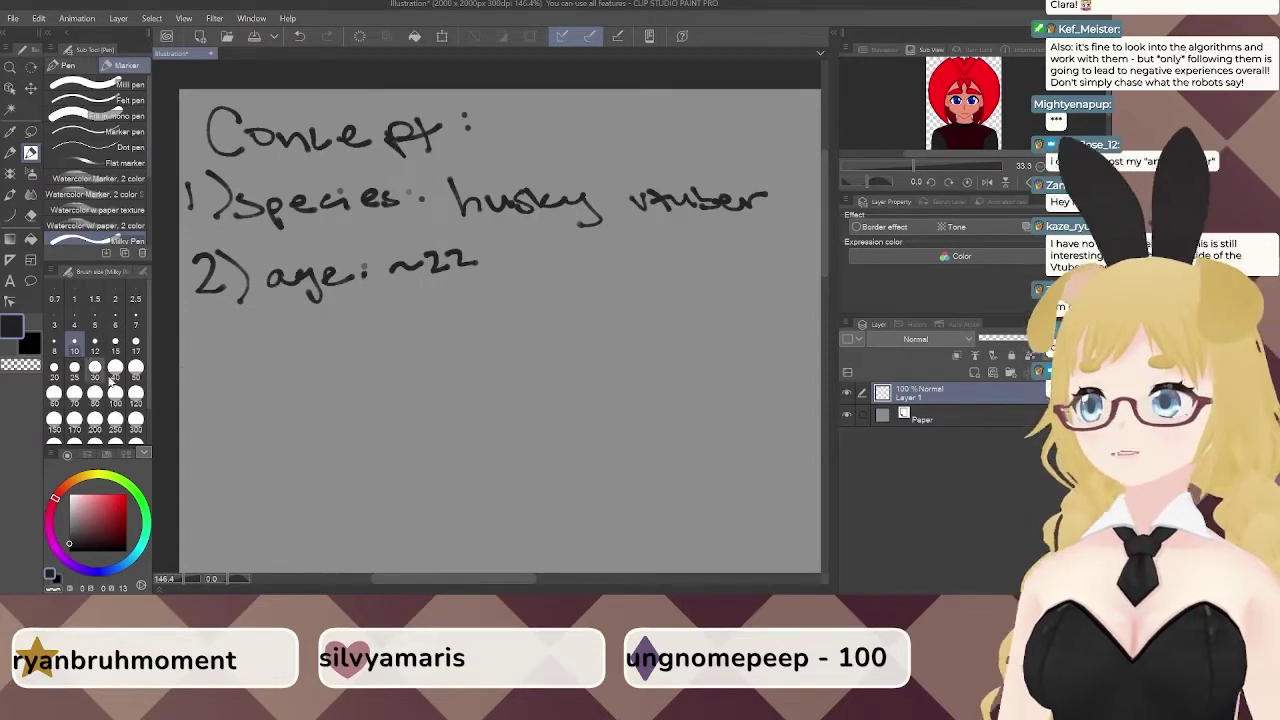
Handwrite the third list item "3) personality: cool, mature, reserved, punkish" over two lines below the age.
mouse_move(196, 340)
left_mouse_down()
mouse_move(210, 350)
mouse_move(196, 370)
mouse_move(234, 378)
left_mouse_up()
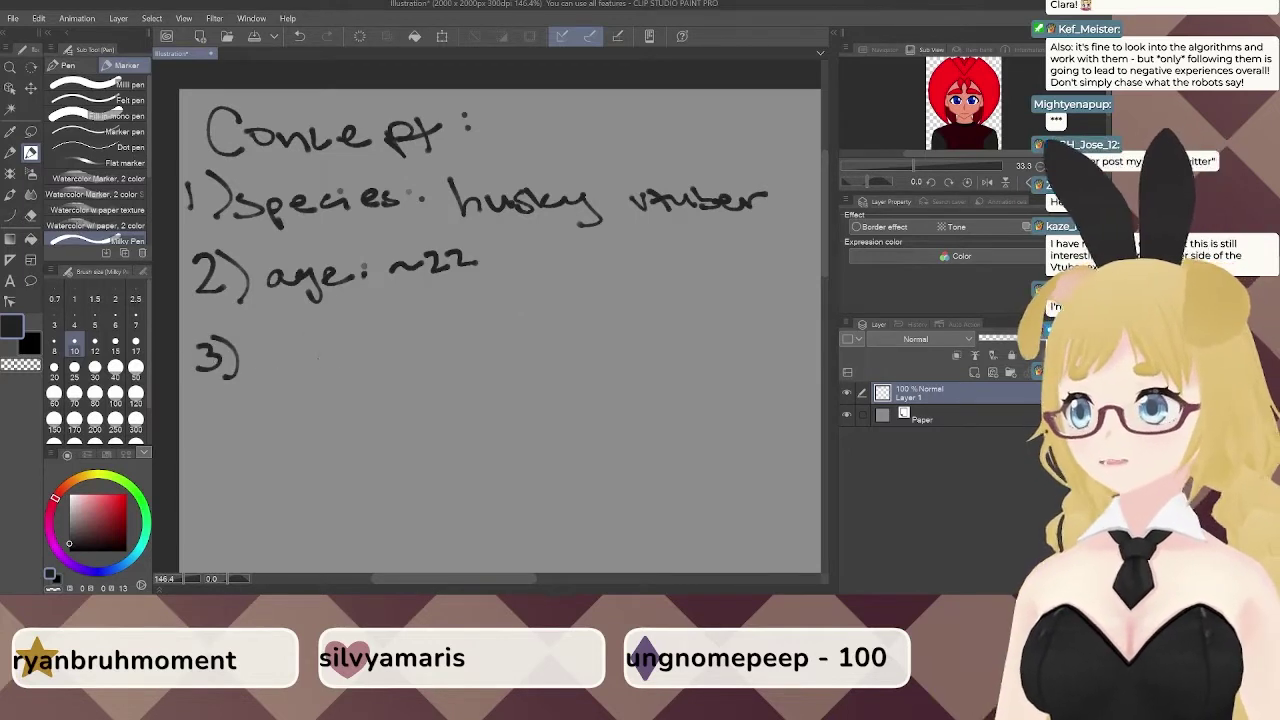
scroll(318, 355, "down", 2)
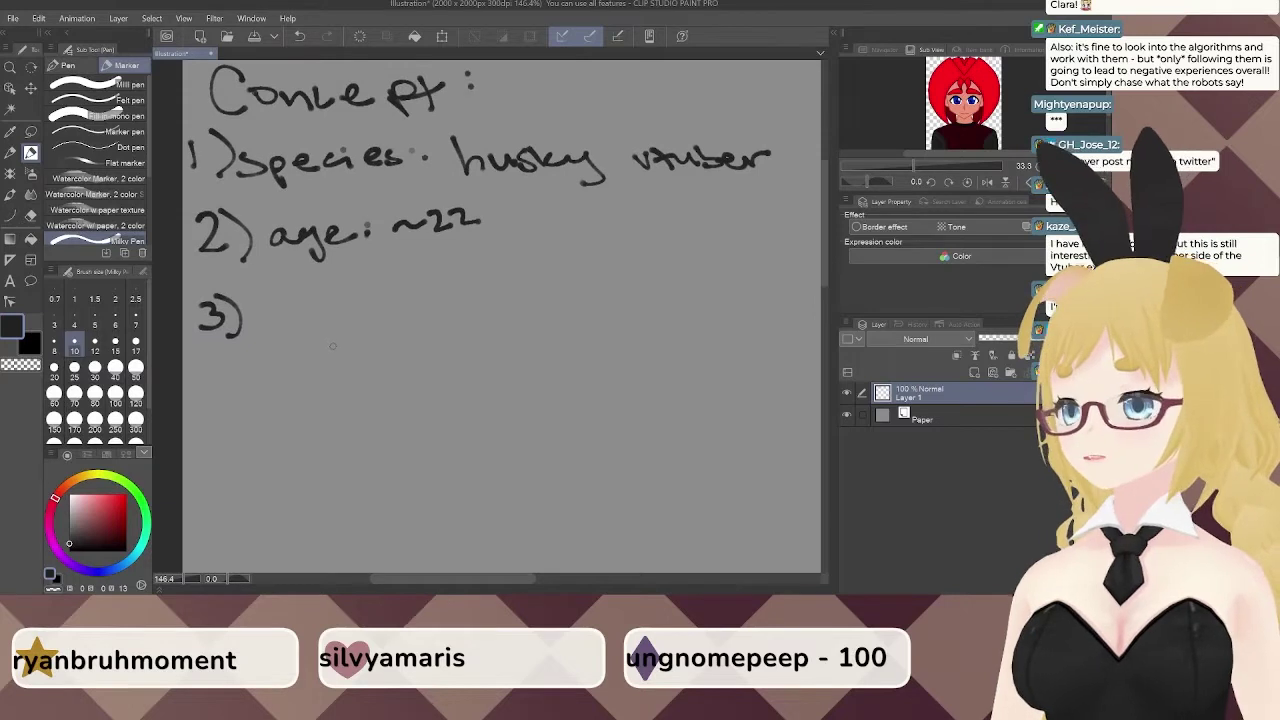
mouse_move(270, 328)
left_mouse_down()
mouse_move(280, 352)
mouse_move(326, 316)
mouse_move(332, 328)
mouse_move(458, 318)
mouse_move(460, 298)
mouse_move(517, 338)
mouse_move(488, 340)
left_mouse_up()
left_click(527, 300)
left_click(527, 311)
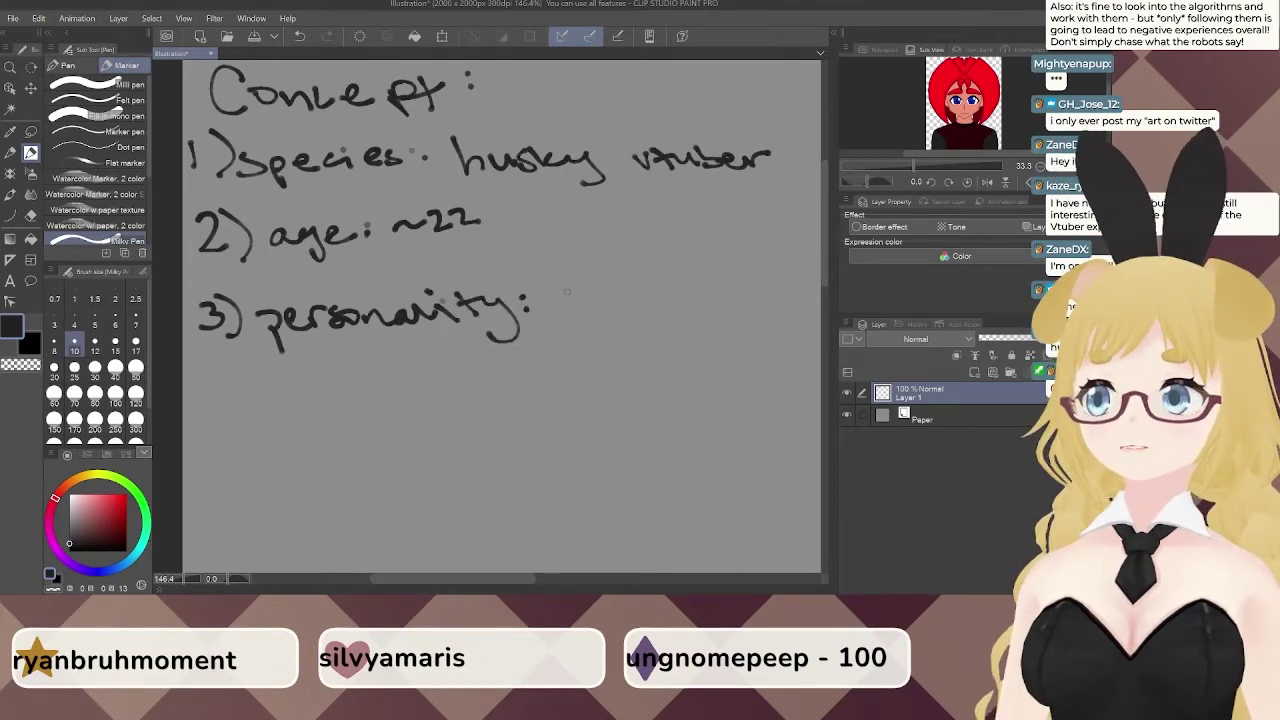
mouse_move(566, 296)
left_mouse_down()
mouse_move(774, 326)
mouse_move(748, 343)
mouse_move(638, 312)
mouse_move(779, 304)
mouse_move(800, 336)
left_mouse_up()
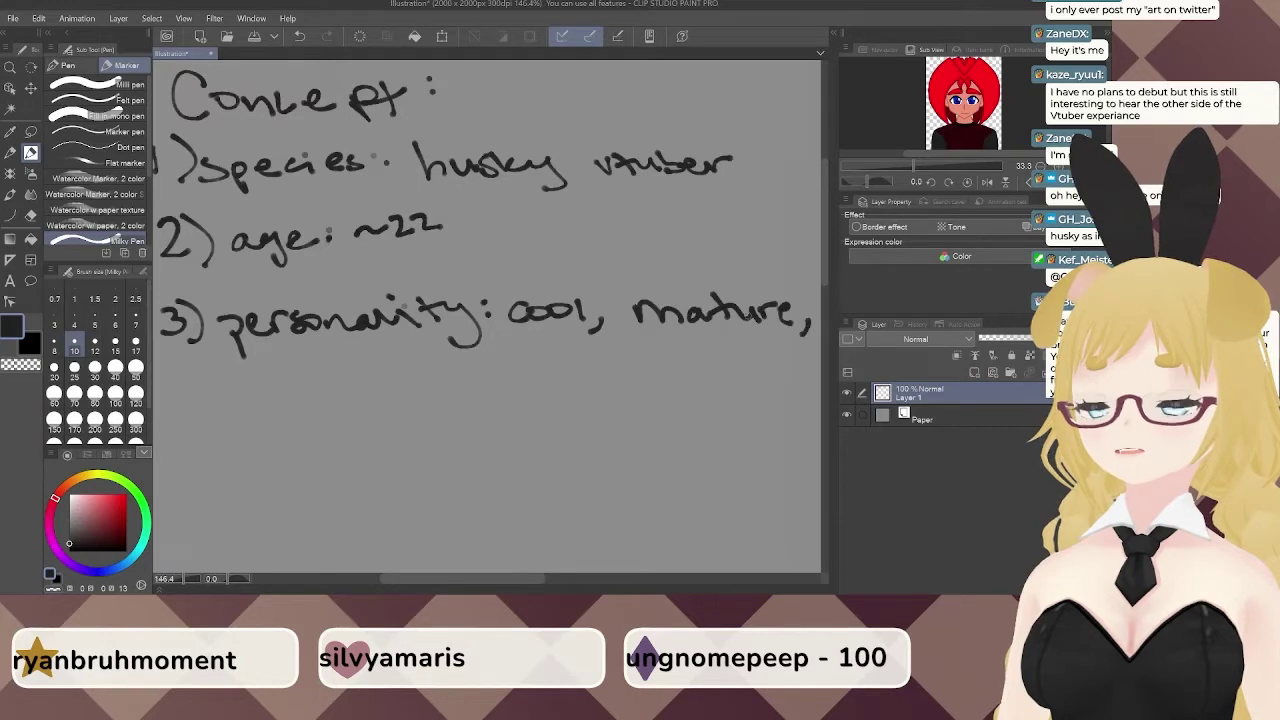
left_click_drag(348, 363, 351, 324)
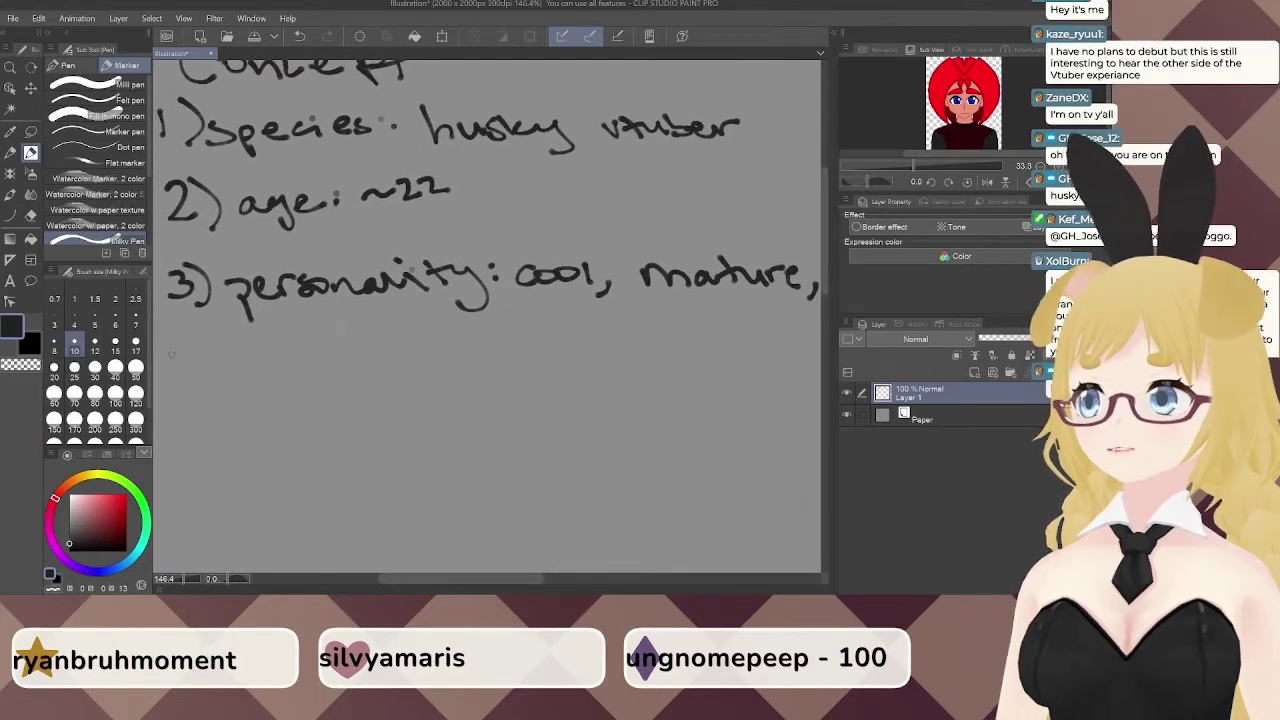
mouse_move(173, 342)
left_mouse_down()
mouse_move(217, 360)
mouse_move(330, 333)
mouse_move(360, 364)
left_mouse_up()
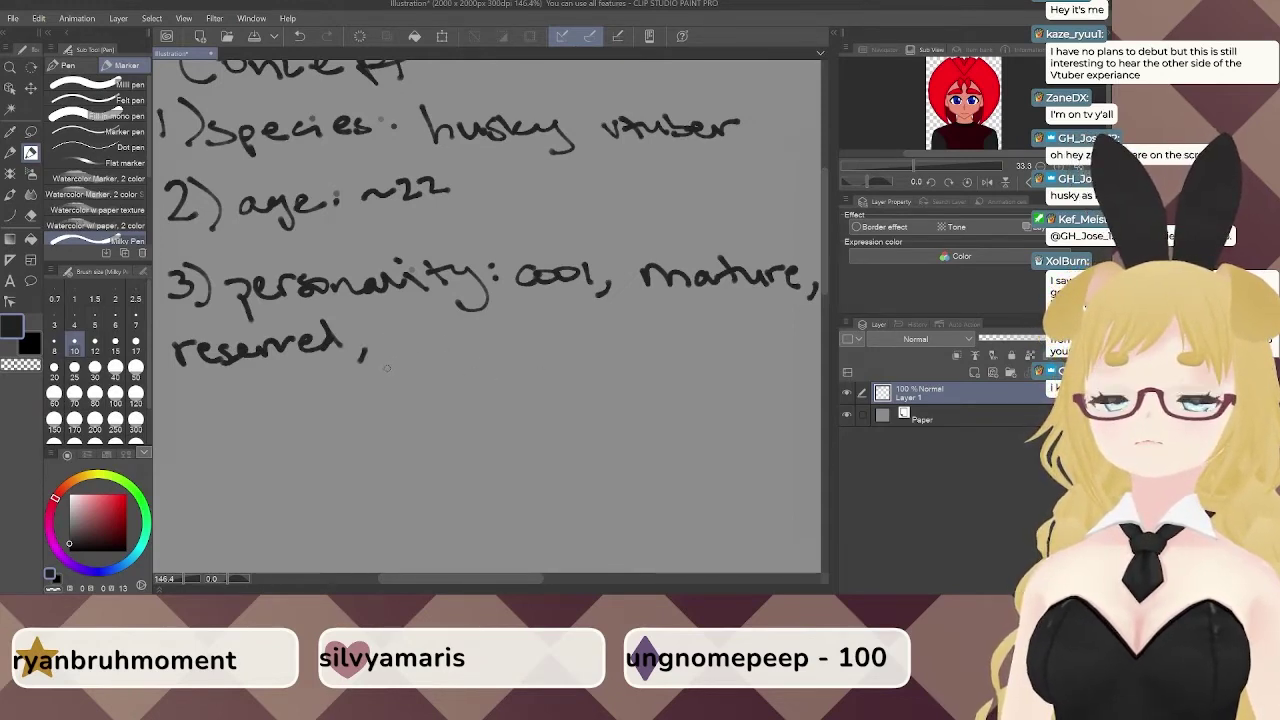
mouse_move(388, 336)
left_mouse_down()
mouse_move(392, 366)
mouse_move(414, 346)
mouse_move(578, 342)
left_mouse_up()
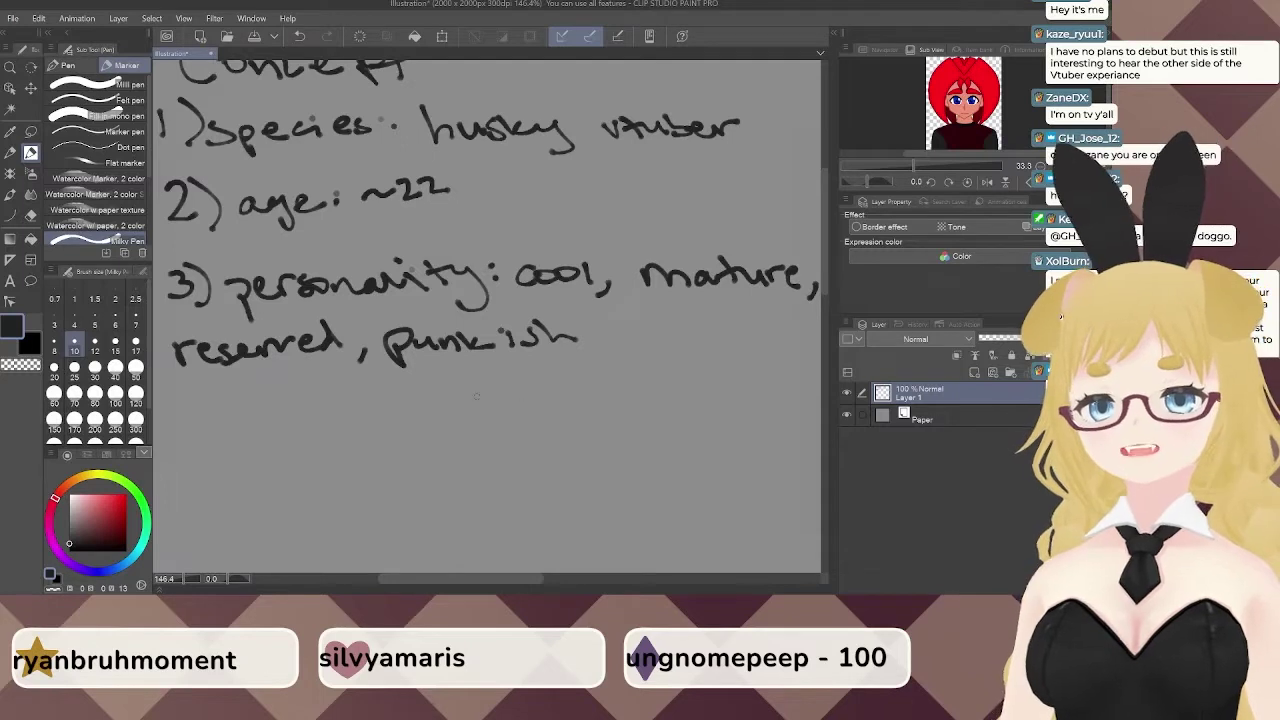
Handwrite the label "4) job:" below the personality lines.
scroll(199, 312, "down", 3)
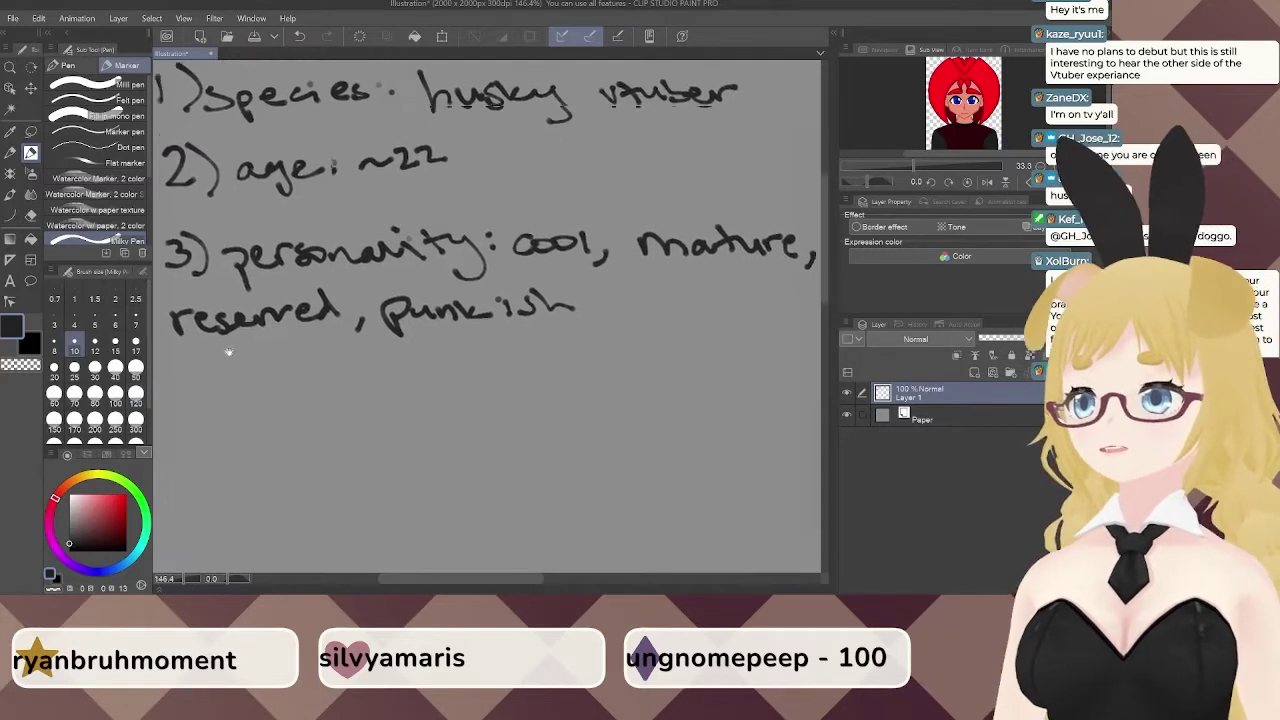
mouse_move(184, 304)
left_mouse_down()
mouse_move(176, 326)
mouse_move(200, 325)
left_mouse_up()
mouse_move(194, 302)
left_mouse_down()
mouse_move(192, 338)
mouse_move(205, 360)
mouse_move(230, 364)
left_mouse_up()
left_click_drag(266, 322, 262, 321)
left_click_drag(284, 312, 286, 340)
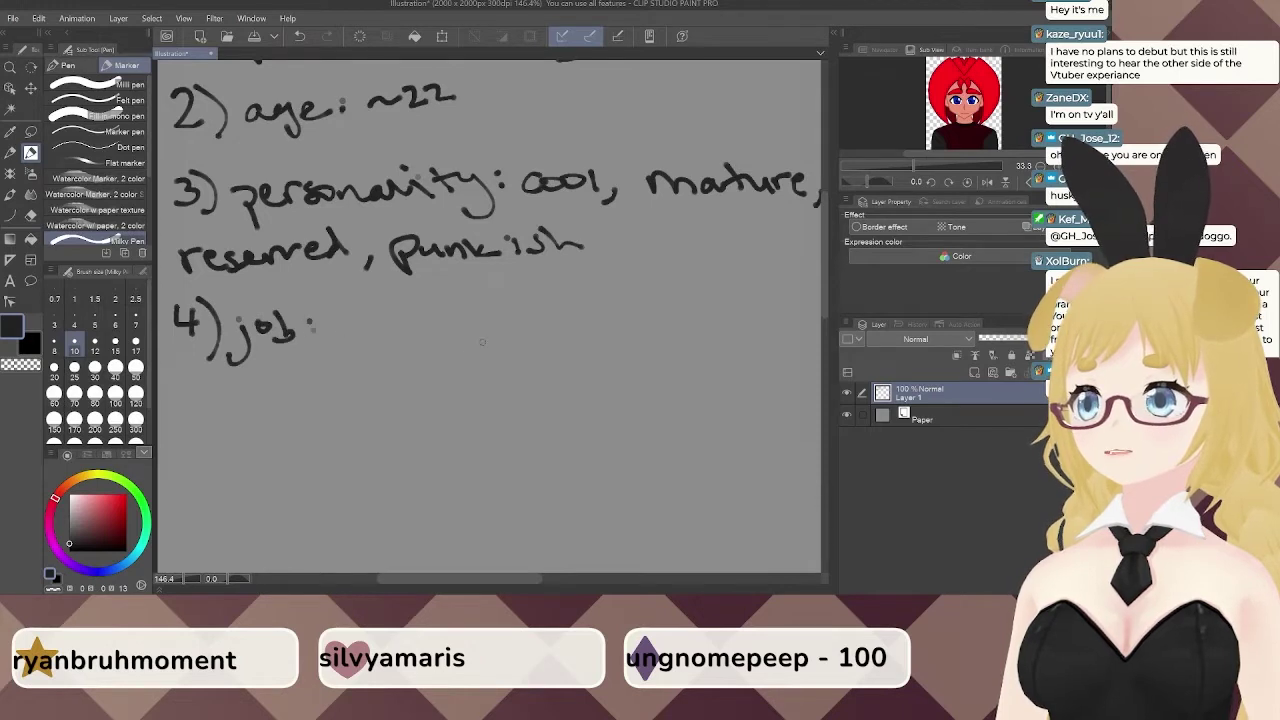
Handwrite "snowboard instructor" after the job label.
mouse_move(384, 351)
left_mouse_down()
mouse_move(360, 331)
mouse_move(310, 344)
left_mouse_up()
left_click_drag(344, 322, 362, 342)
mouse_move(380, 322)
left_mouse_down()
mouse_move(440, 322)
mouse_move(424, 338)
left_mouse_up()
left_click_drag(456, 323, 487, 334)
left_click_drag(490, 320, 513, 328)
left_click_drag(513, 322, 612, 332)
mouse_move(638, 312)
left_mouse_down()
mouse_move(644, 333)
mouse_move(668, 318)
left_mouse_up()
left_click_drag(664, 328, 700, 326)
mouse_move(722, 308)
left_mouse_down()
mouse_move(726, 330)
mouse_move(738, 316)
left_mouse_up()
left_click_drag(748, 316, 746, 318)
left_click_drag(762, 324, 780, 310)
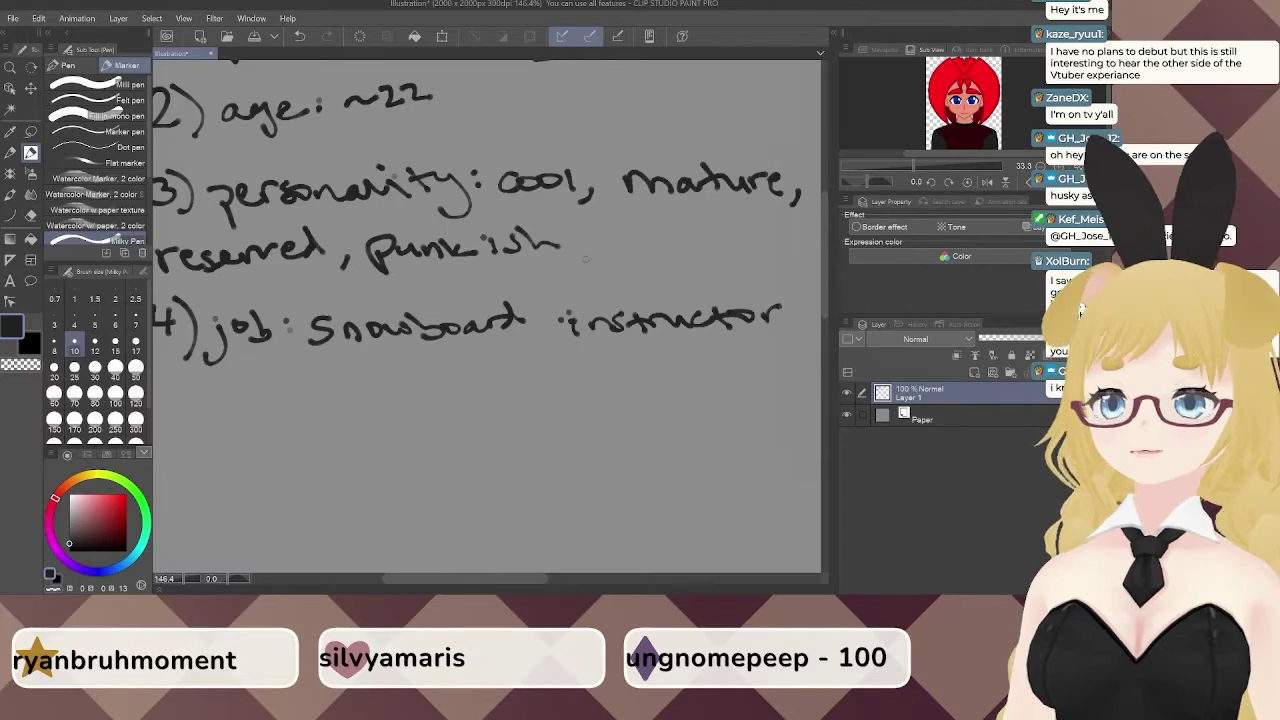
Hide the layer with the handwritten concept notes and add a new layer above it.
left_click_drag(588, 257, 577, 359)
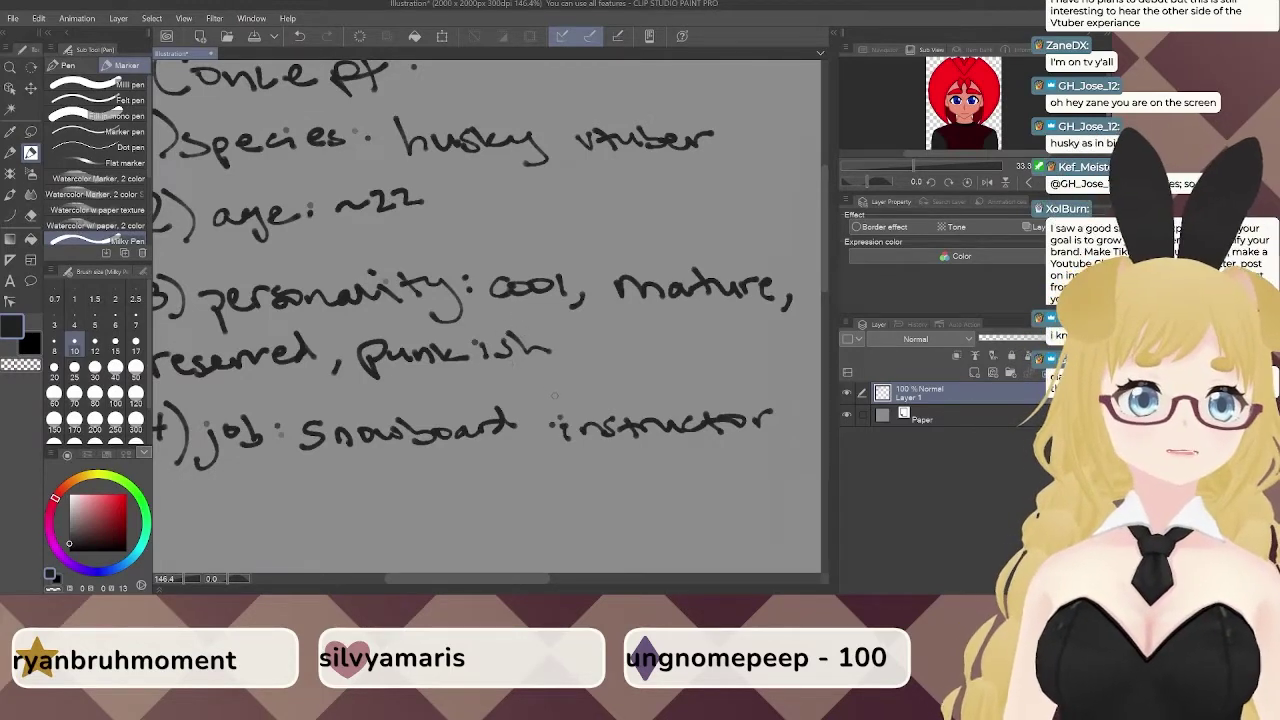
mouse_move(411, 350)
left_mouse_down()
mouse_move(451, 402)
mouse_move(427, 361)
mouse_move(467, 360)
mouse_move(478, 406)
left_mouse_up()
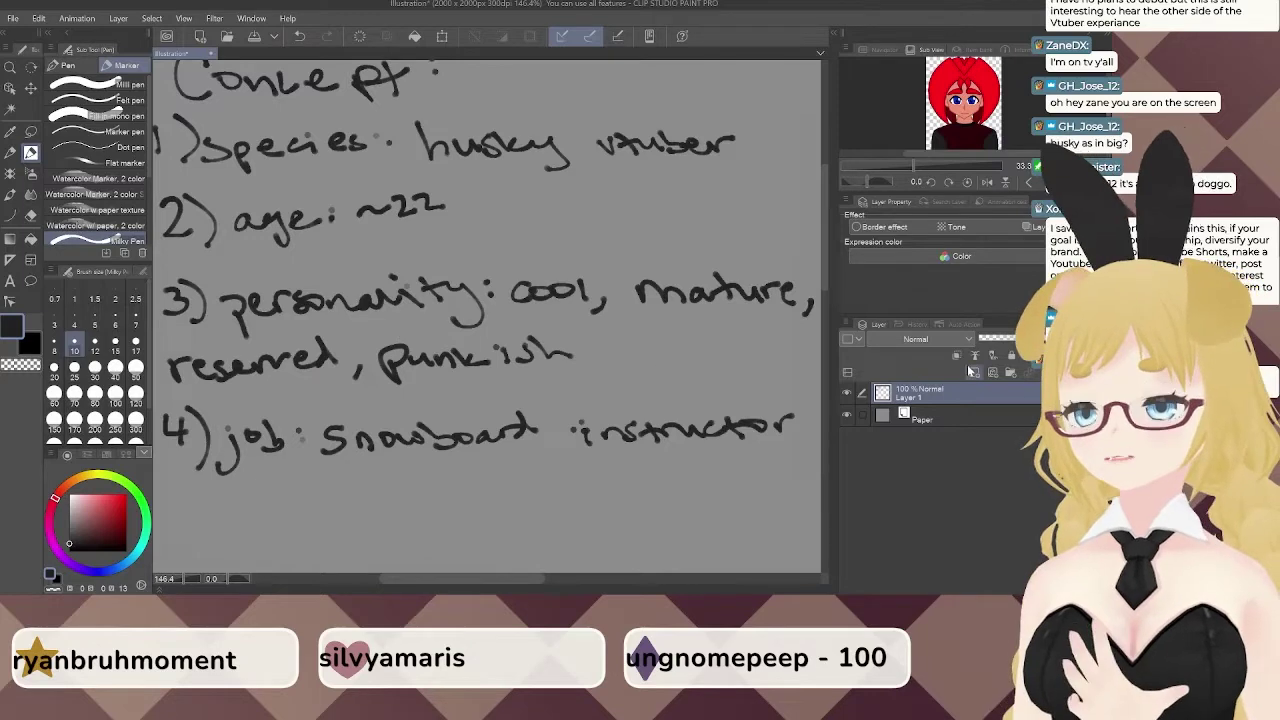
left_click(847, 392)
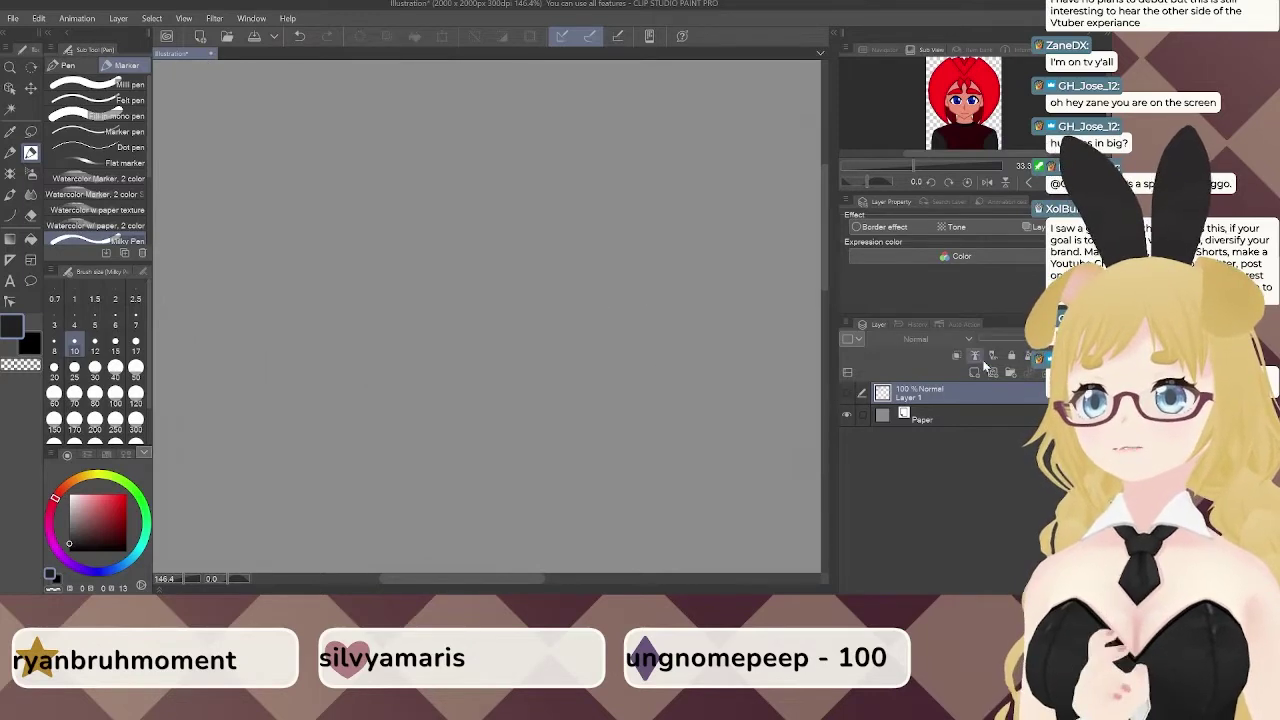
left_click(975, 356)
Sketch a rough head circle with overlapping strokes on the new layer, using brush size 7.
scroll(540, 361, "down", 4)
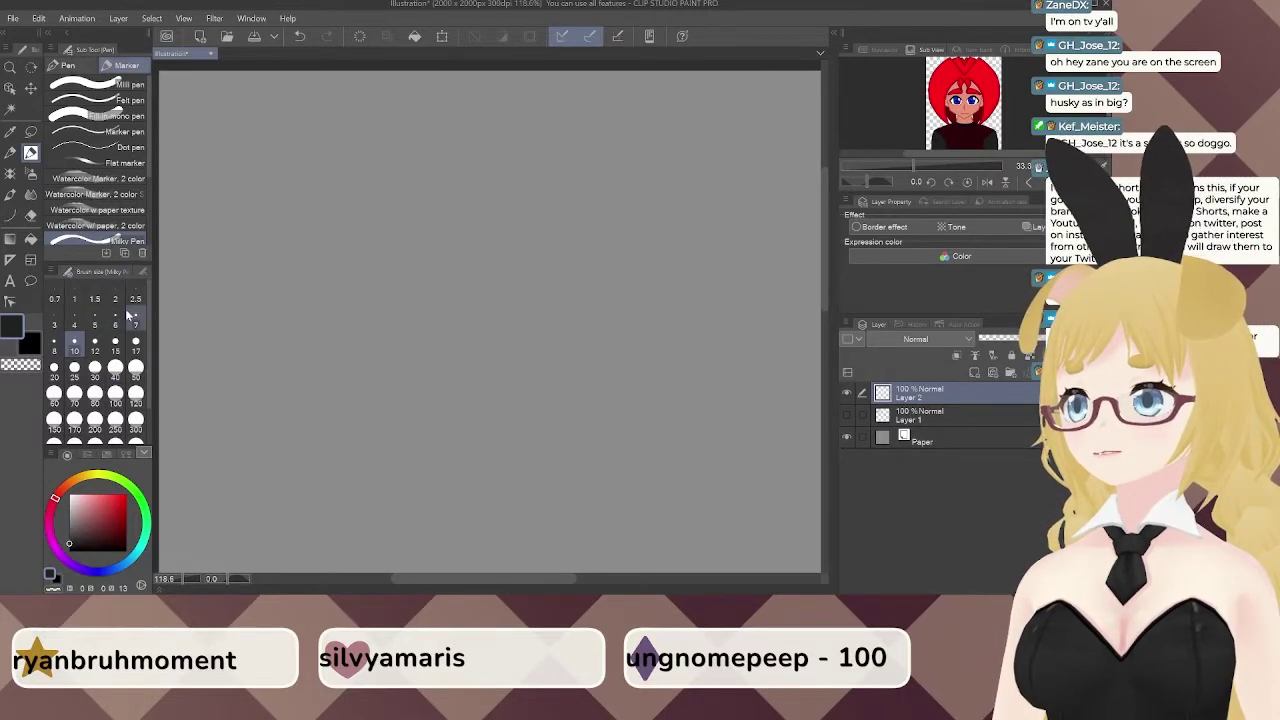
left_click(136, 322)
left_click_drag(447, 275, 454, 292)
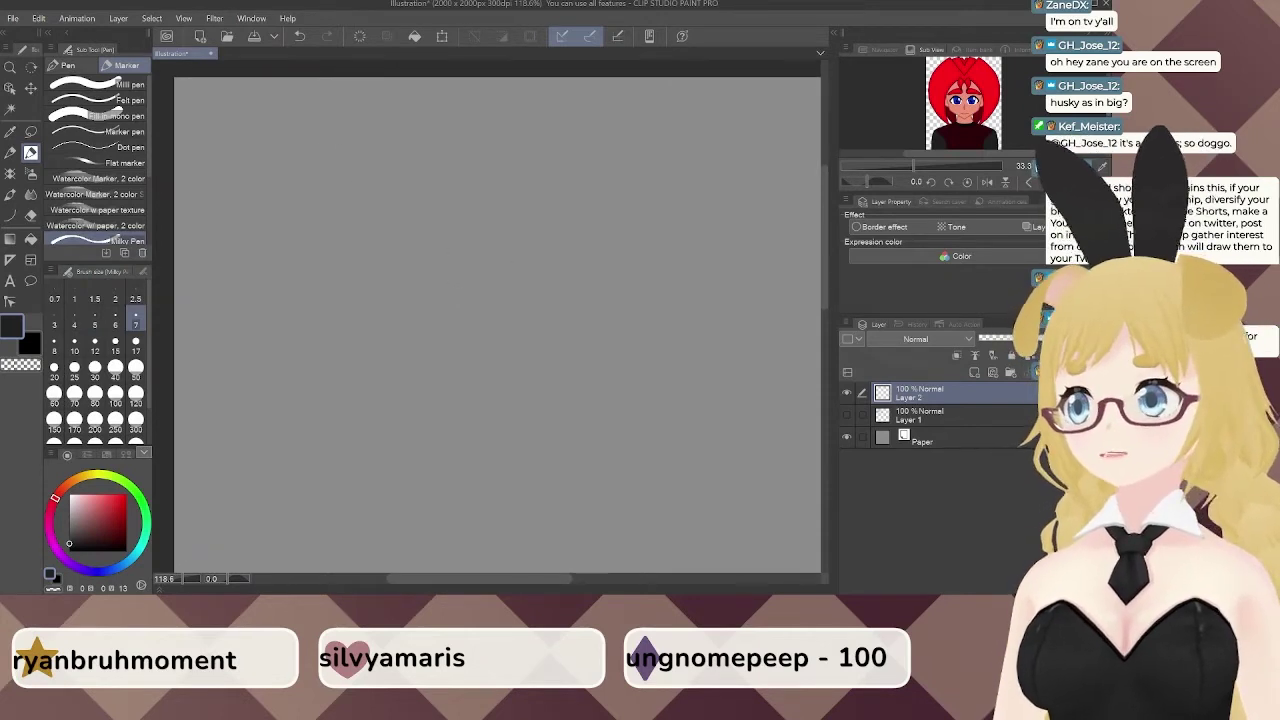
left_click_drag(527, 233, 455, 235)
mouse_move(597, 175)
left_mouse_down()
mouse_move(448, 138)
mouse_move(427, 152)
left_mouse_up()
left_click_drag(405, 176, 415, 306)
left_click_drag(429, 329, 580, 359)
left_click_drag(627, 271, 627, 225)
left_click_drag(618, 193, 598, 168)
left_click_drag(550, 123, 513, 114)
mouse_move(418, 156)
left_mouse_down()
mouse_move(379, 272)
mouse_move(431, 334)
left_mouse_up()
left_click_drag(390, 258, 526, 352)
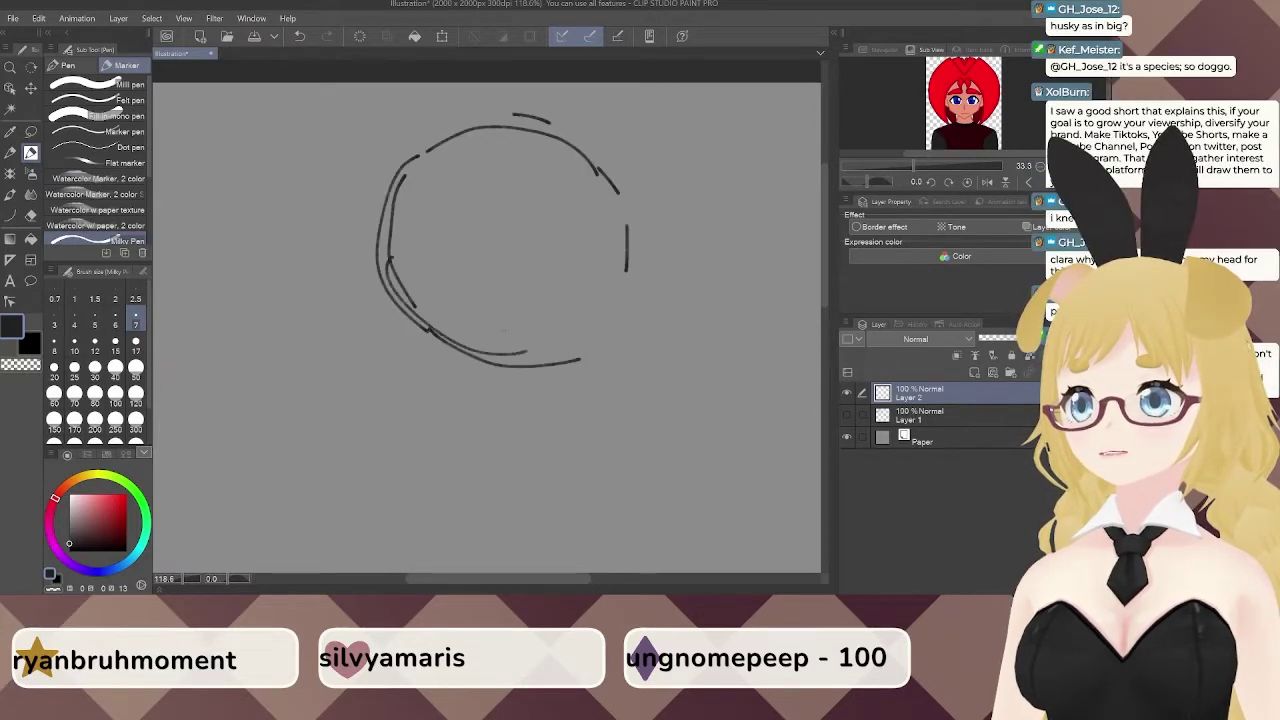
left_click_drag(426, 337, 592, 333)
mouse_move(549, 362)
left_mouse_down()
mouse_move(615, 286)
mouse_move(609, 246)
left_mouse_up()
left_click_drag(616, 267, 614, 220)
mouse_move(544, 122)
left_mouse_down()
mouse_move(398, 204)
mouse_move(388, 295)
left_mouse_up()
left_click_drag(386, 245, 462, 358)
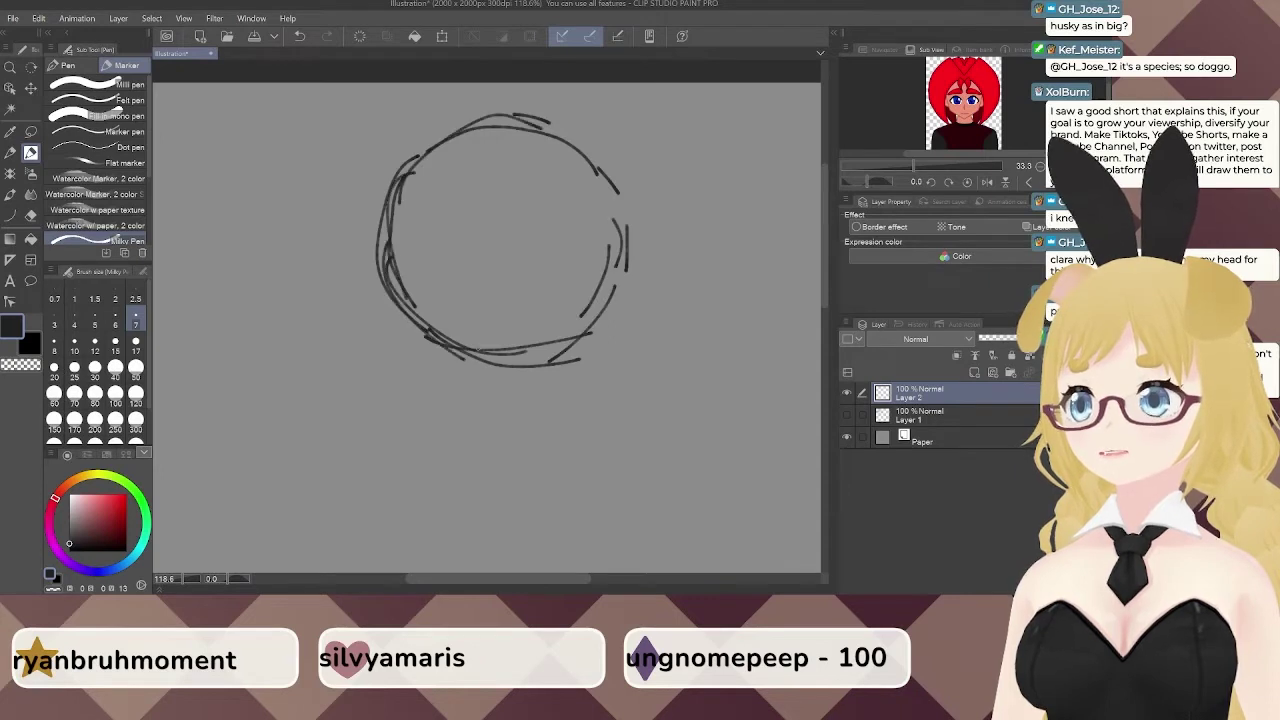
Draw a vertical centre guideline through the head circle from its top to its bottom.
left_click_drag(505, 122, 502, 266)
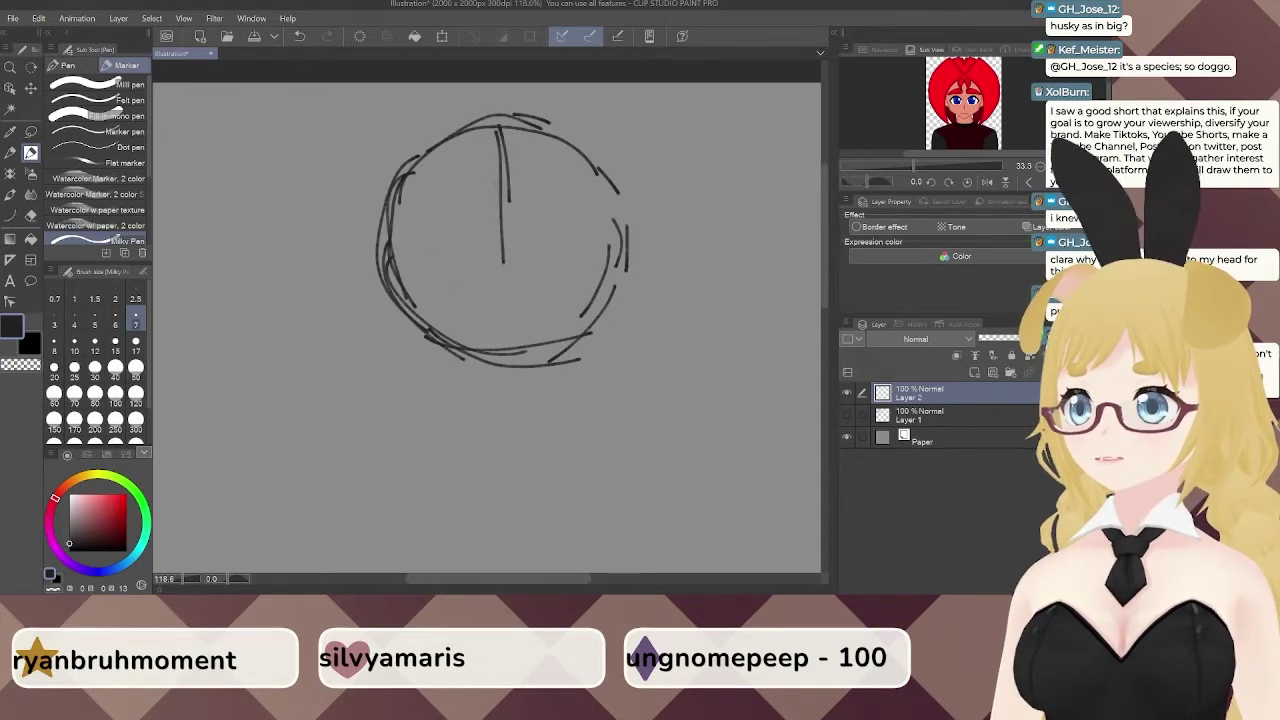
left_click_drag(506, 160, 508, 362)
left_click_drag(505, 290, 508, 346)
left_click_drag(508, 292, 500, 352)
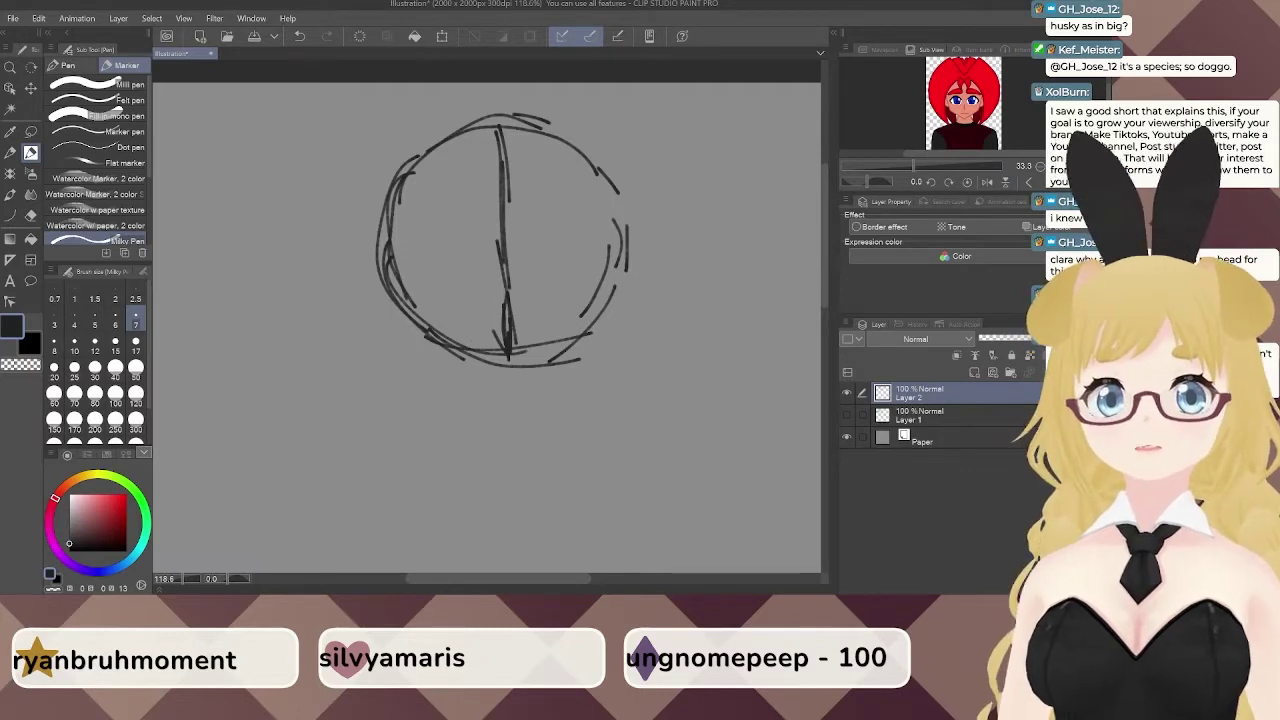
mouse_move(249, 291)
left_mouse_down()
mouse_move(368, 304)
mouse_move(343, 311)
left_mouse_up()
left_click_drag(250, 264, 356, 312)
key("ctrl+z")
key("ctrl+z")
key("ctrl+z")
Mark the sides of the face with short, heavy vertical strokes inside both edges of the head circle.
mouse_move(400, 236)
left_mouse_down()
mouse_move(396, 298)
mouse_move(398, 258)
left_mouse_up()
left_click_drag(612, 226, 604, 280)
left_click_drag(604, 228, 598, 288)
left_click_drag(606, 226, 598, 254)
Sketch the jawline from both cheeks down to a chin just below the head circle.
mouse_move(404, 242)
left_mouse_down()
mouse_move(406, 295)
mouse_move(411, 265)
mouse_move(411, 297)
mouse_move(482, 382)
left_mouse_up()
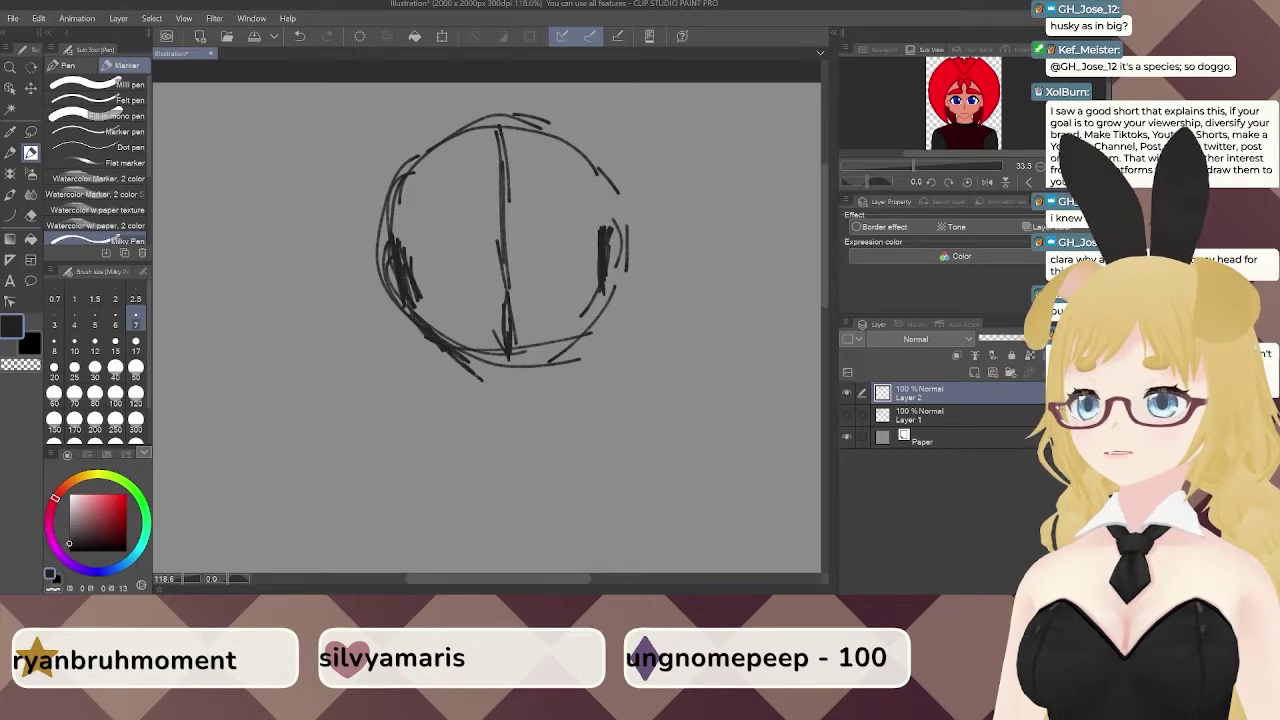
left_click_drag(400, 322, 486, 392)
left_click_drag(598, 308, 564, 380)
left_click_drag(606, 304, 546, 386)
mouse_move(516, 368)
left_mouse_down()
mouse_move(484, 382)
mouse_move(528, 398)
mouse_move(566, 366)
left_mouse_up()
left_click_drag(588, 338, 574, 354)
left_click_drag(600, 292, 588, 318)
left_click_drag(588, 336, 580, 348)
left_click_drag(594, 232, 590, 300)
left_click_drag(600, 246, 590, 302)
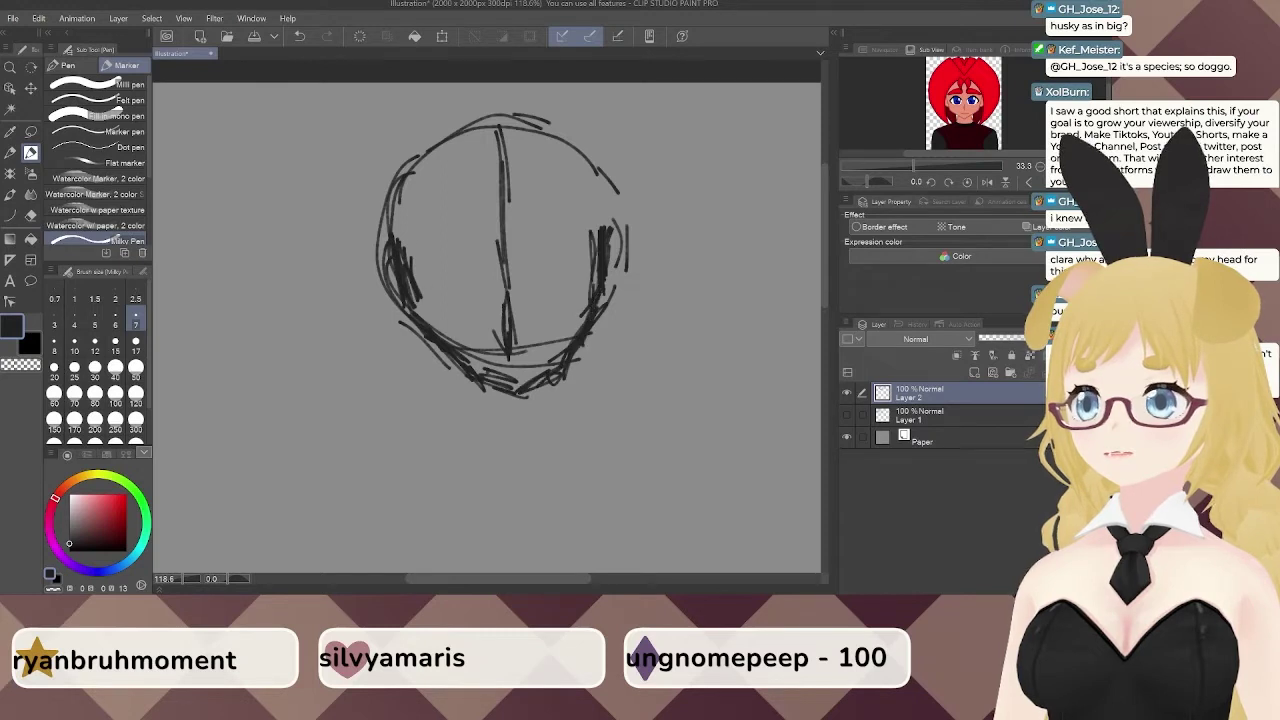
Reinforce the left cheek and the upper-left outline of the head with additional sketch strokes.
left_click_drag(417, 231, 439, 324)
mouse_move(414, 240)
left_mouse_down()
mouse_move(421, 318)
mouse_move(439, 335)
left_mouse_up()
left_click_drag(409, 287, 427, 325)
left_click_drag(401, 238, 402, 266)
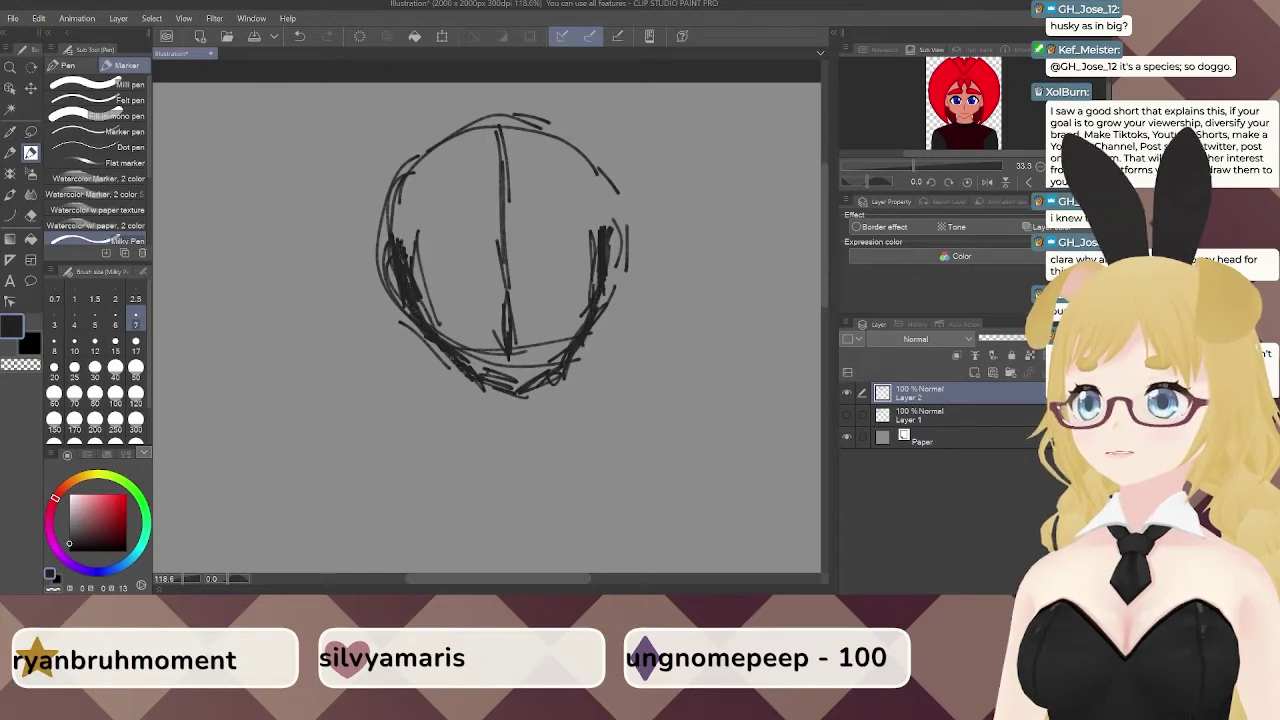
mouse_move(404, 200)
left_mouse_down()
mouse_move(388, 262)
mouse_move(400, 252)
left_mouse_up()
left_click_drag(438, 156, 384, 226)
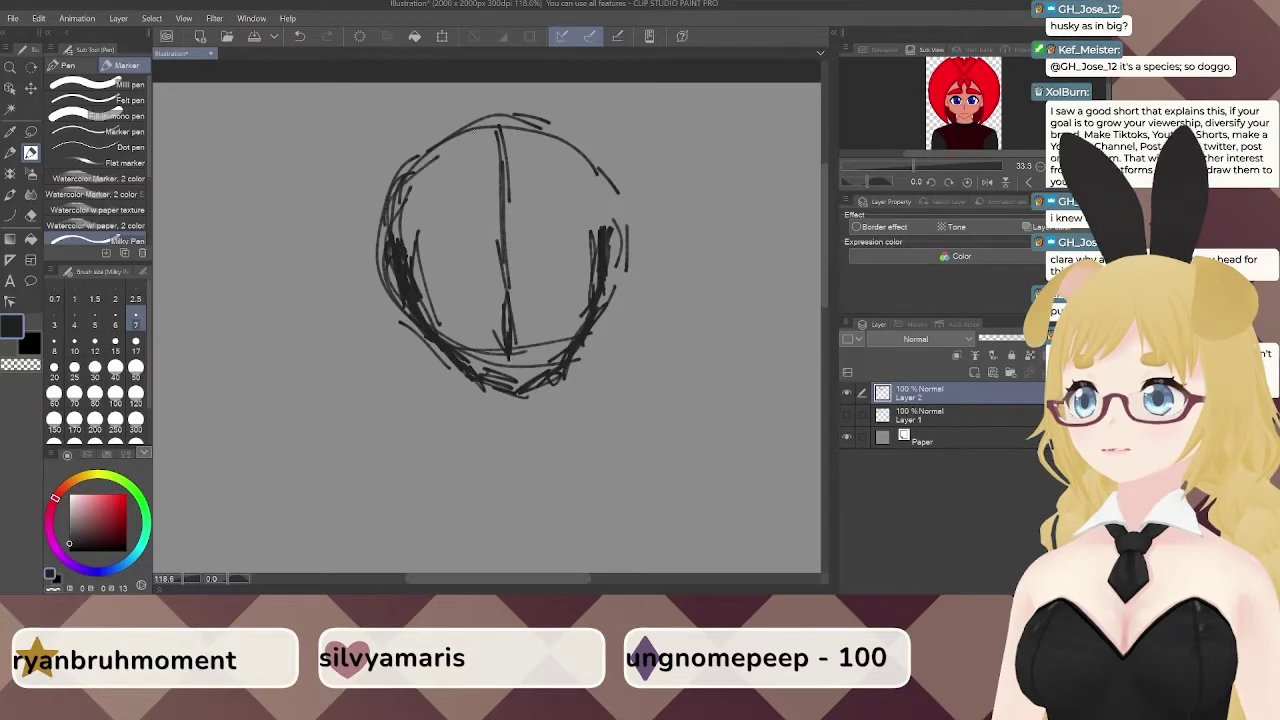
left_click_drag(474, 138, 554, 130)
With the Milky Pen, sketch a pointed ear rising from the upper-left edge of the head circle.
left_click(31, 88)
left_click_drag(476, 266, 476, 350)
left_click(30, 152)
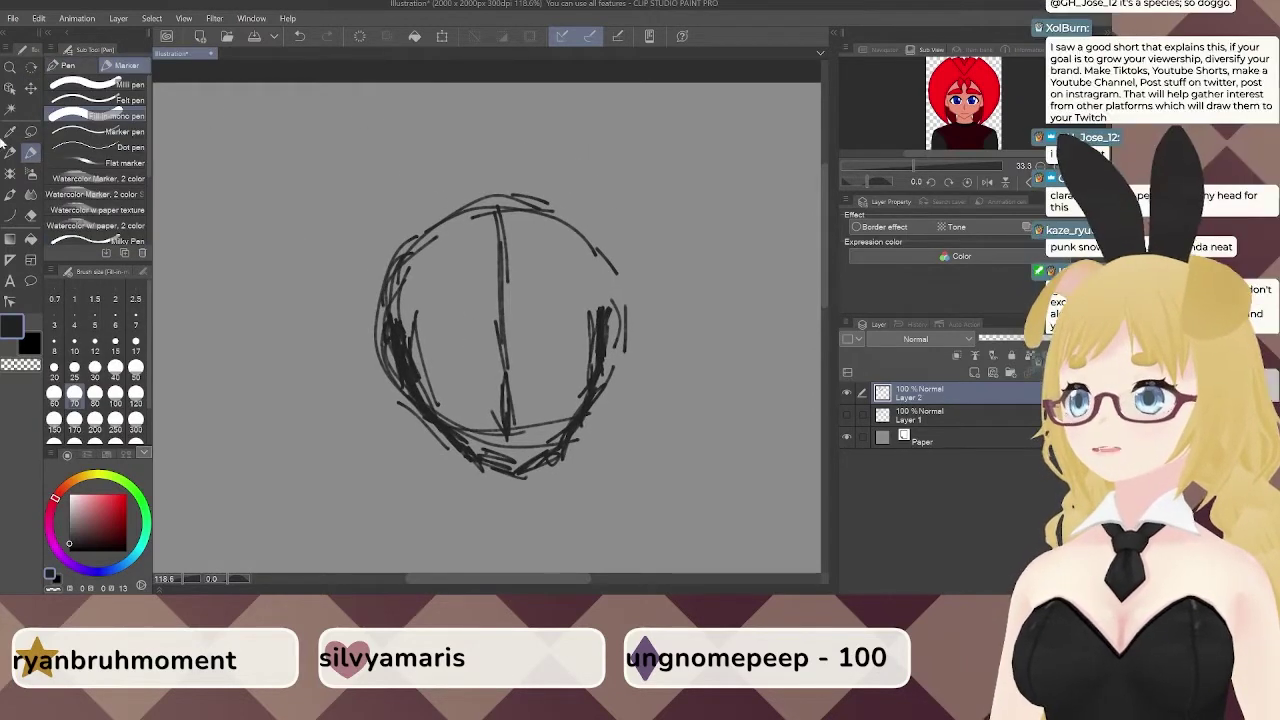
left_click(31, 173)
left_click(31, 152)
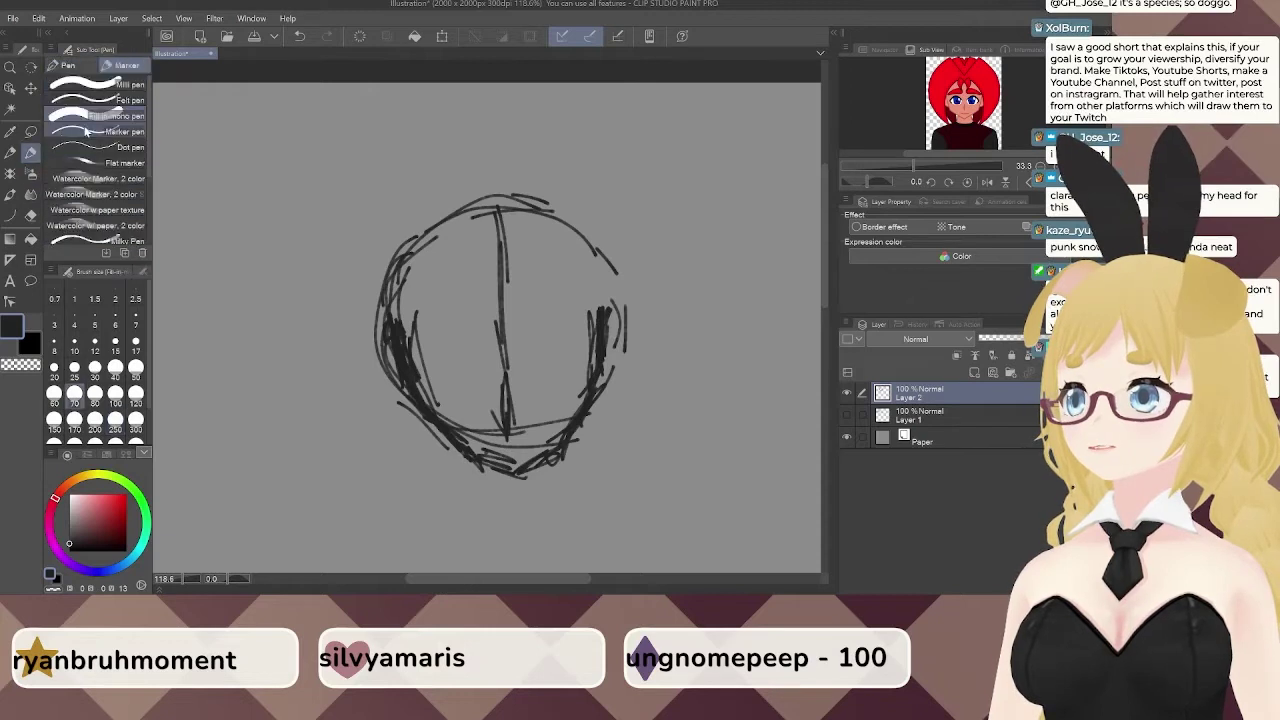
left_click(95, 225)
left_click(95, 238)
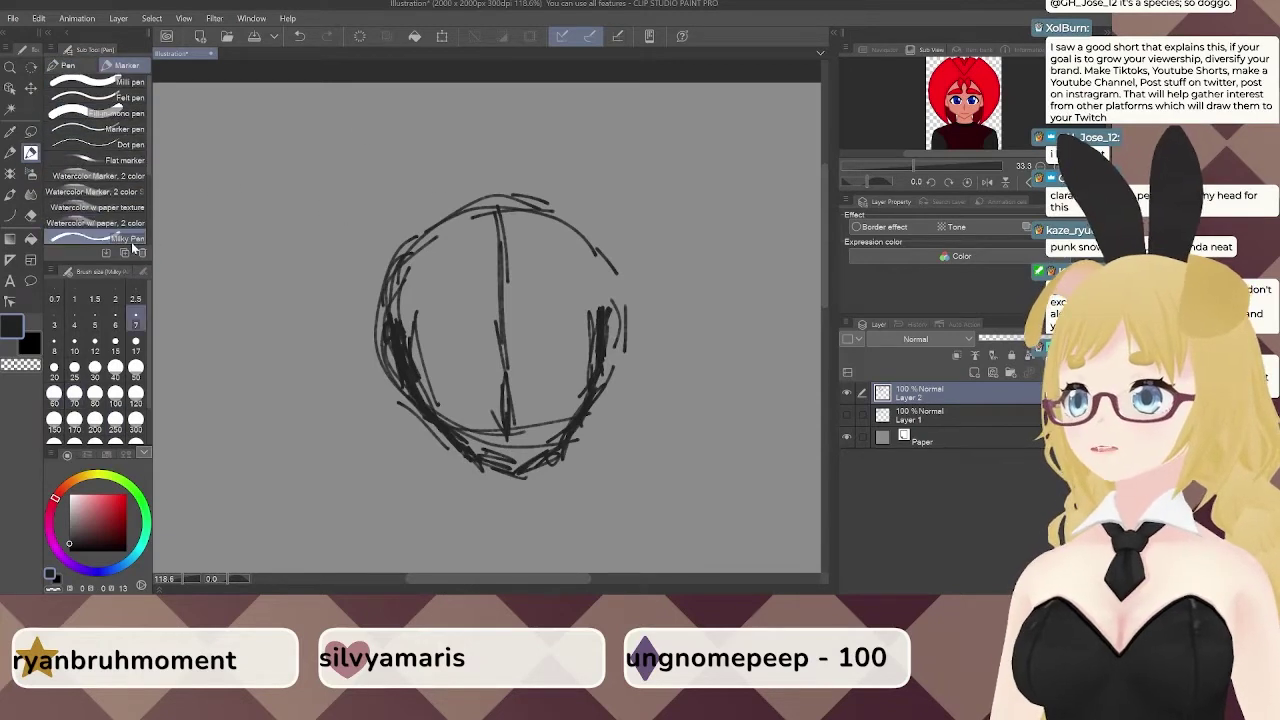
mouse_move(430, 210)
left_mouse_down()
mouse_move(367, 166)
mouse_move(448, 212)
left_mouse_up()
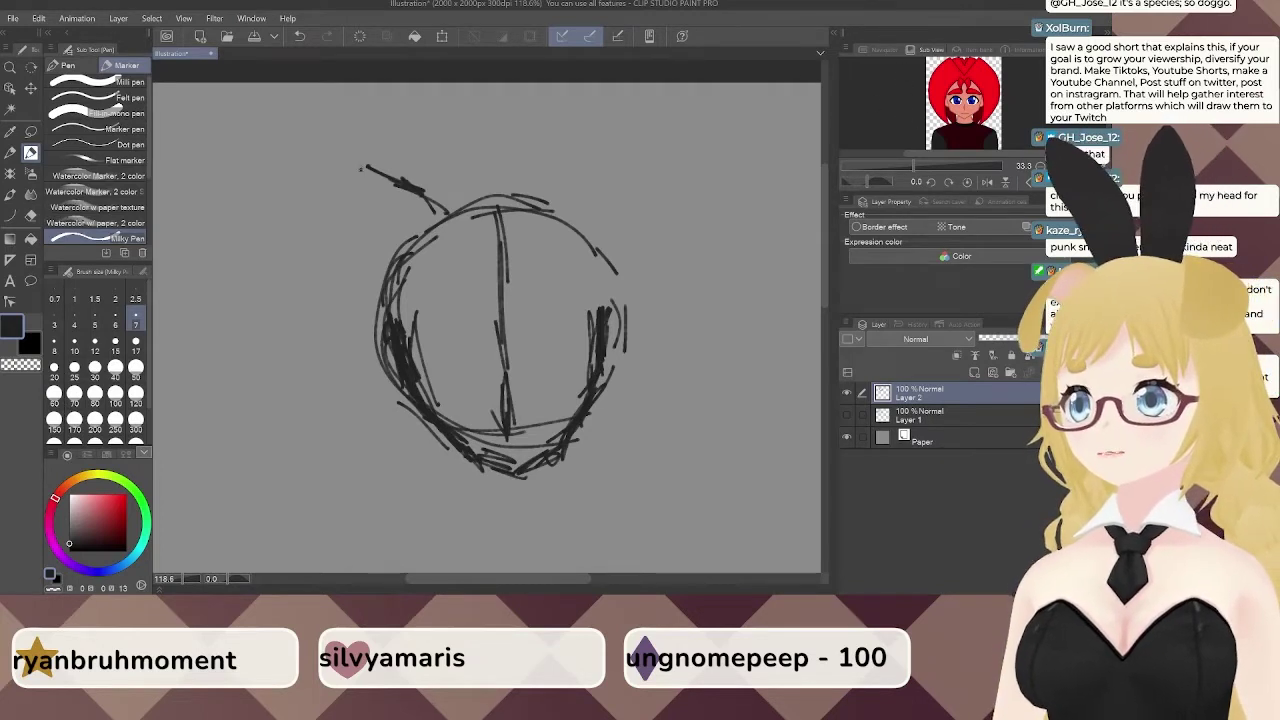
left_click_drag(361, 170, 398, 298)
left_click_drag(370, 206, 377, 250)
mouse_move(360, 176)
left_mouse_down()
mouse_move(361, 229)
mouse_move(398, 177)
left_mouse_up()
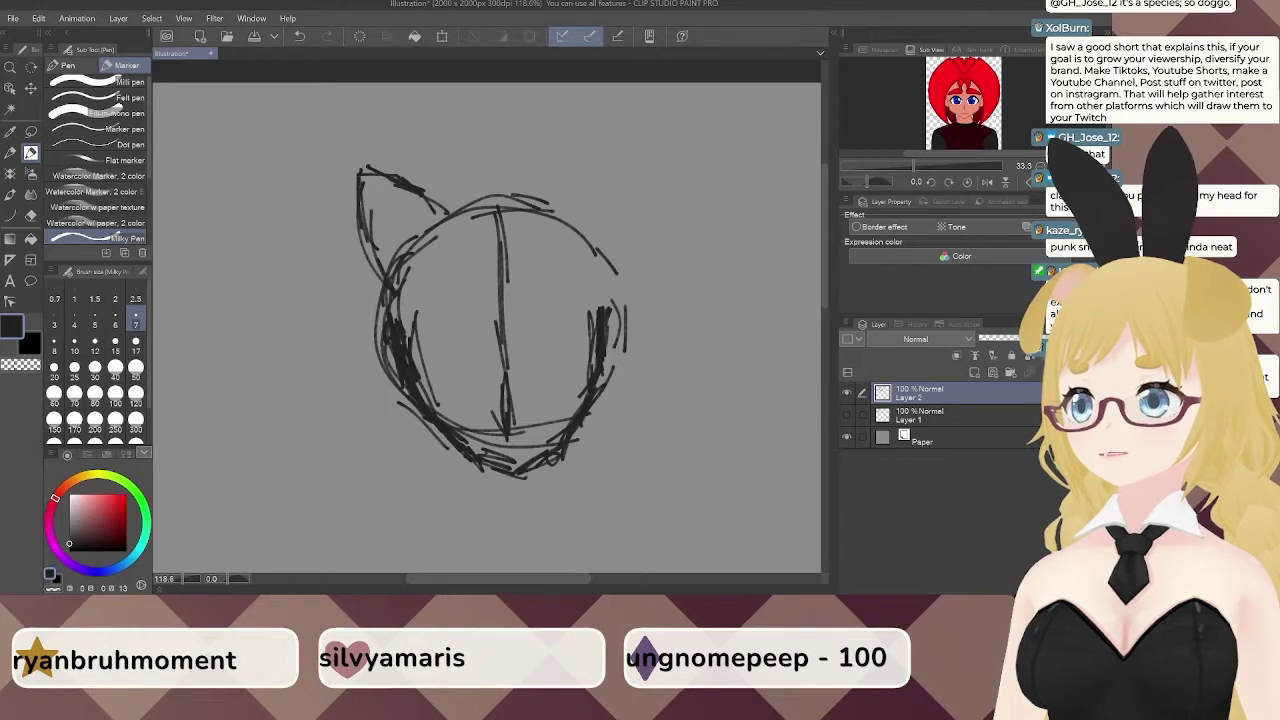
Sketch the matching pointed ear on the upper right of the head and add zigzag inner fur to both ears.
left_click_drag(550, 208, 594, 171)
left_click_drag(562, 192, 622, 156)
left_click_drag(628, 162, 631, 252)
left_click_drag(634, 236, 617, 289)
mouse_move(631, 178)
left_mouse_down()
mouse_move(634, 235)
mouse_move(599, 195)
left_mouse_up()
mouse_move(578, 214)
left_mouse_down()
mouse_move(614, 176)
mouse_move(592, 218)
mouse_move(601, 234)
left_mouse_up()
left_click_drag(388, 200, 420, 238)
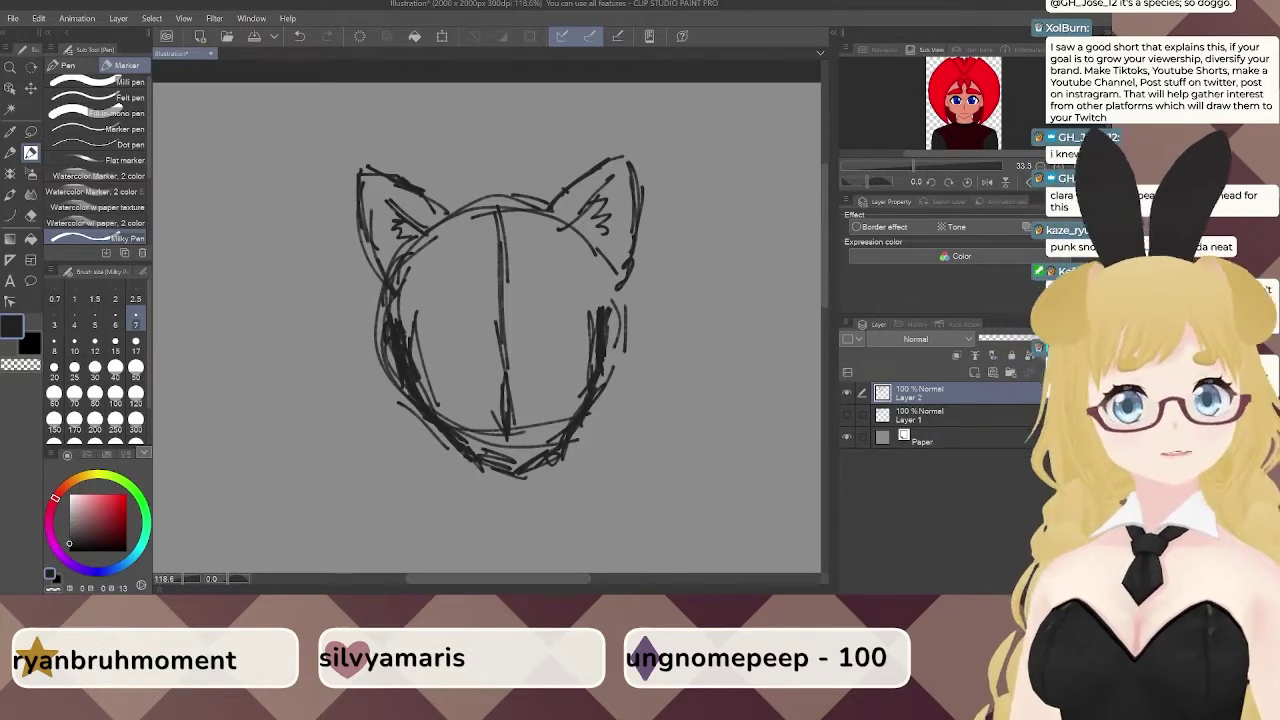
Draw arched upper eyelid lines on both sides of the centre guideline and mark the outer corners of both eyes.
scroll(515, 272, "down", 3)
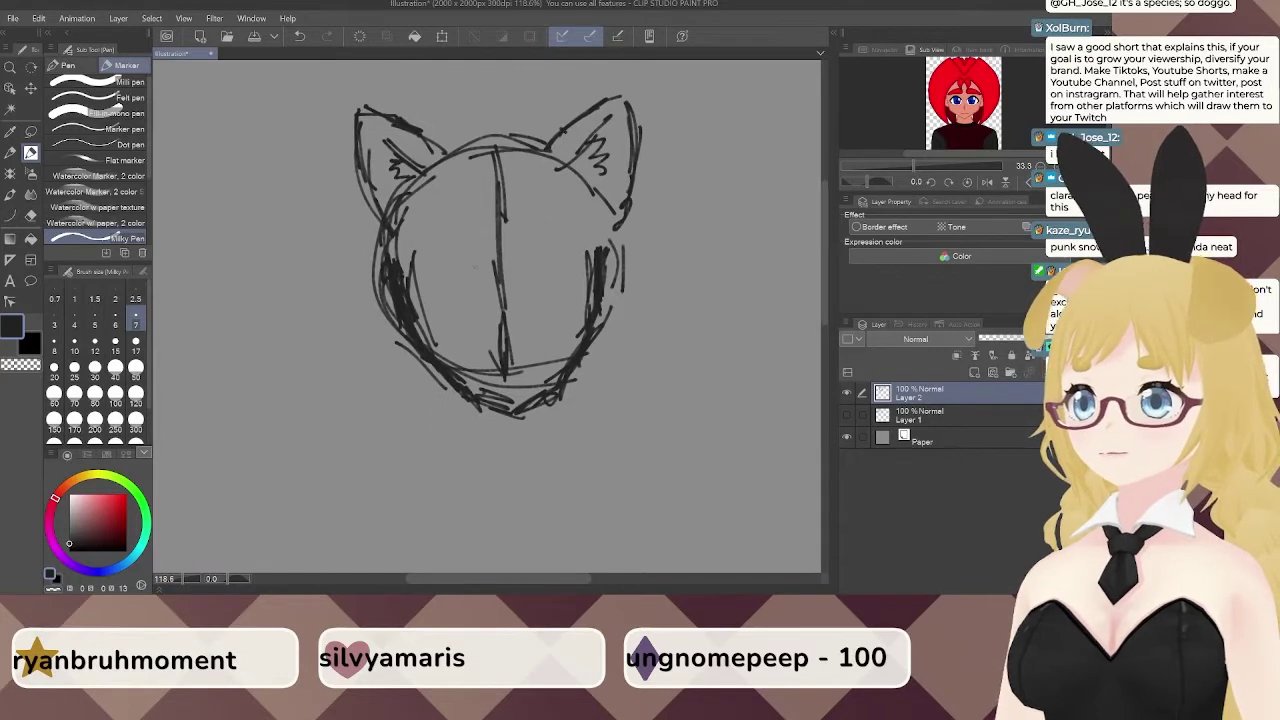
mouse_move(465, 263)
left_mouse_down()
mouse_move(418, 274)
mouse_move(568, 253)
left_mouse_up()
left_click_drag(418, 282, 442, 290)
left_click_drag(416, 278, 428, 287)
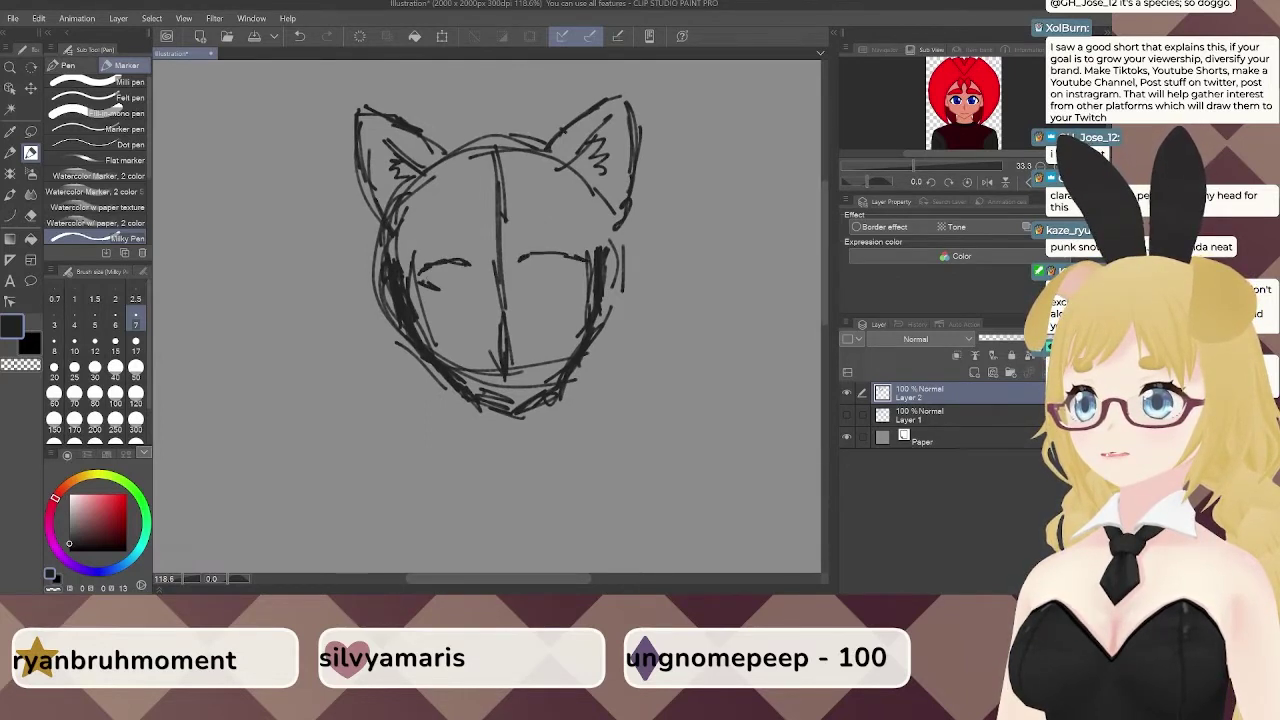
mouse_move(584, 266)
left_mouse_down()
mouse_move(566, 280)
mouse_move(590, 284)
left_mouse_up()
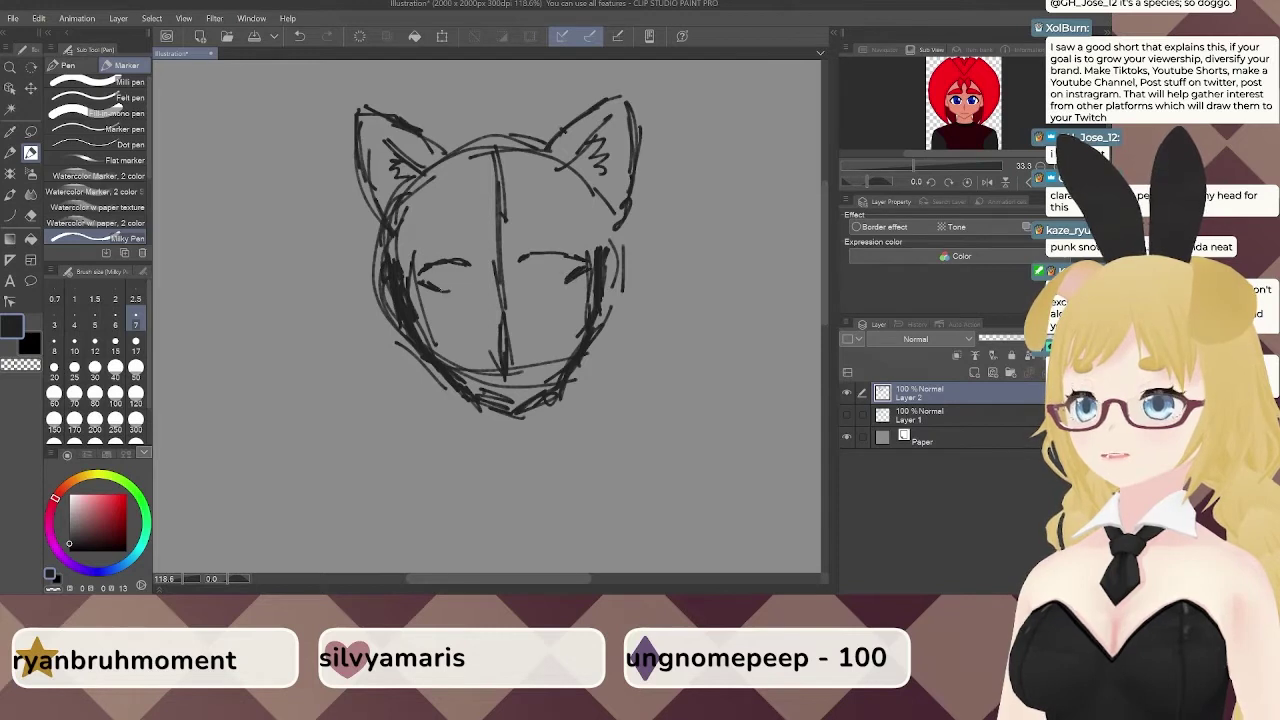
mouse_move(681, 231)
left_mouse_down()
mouse_move(637, 244)
mouse_move(688, 215)
mouse_move(775, 256)
mouse_move(673, 231)
mouse_move(700, 275)
mouse_move(762, 245)
mouse_move(735, 226)
left_mouse_up()
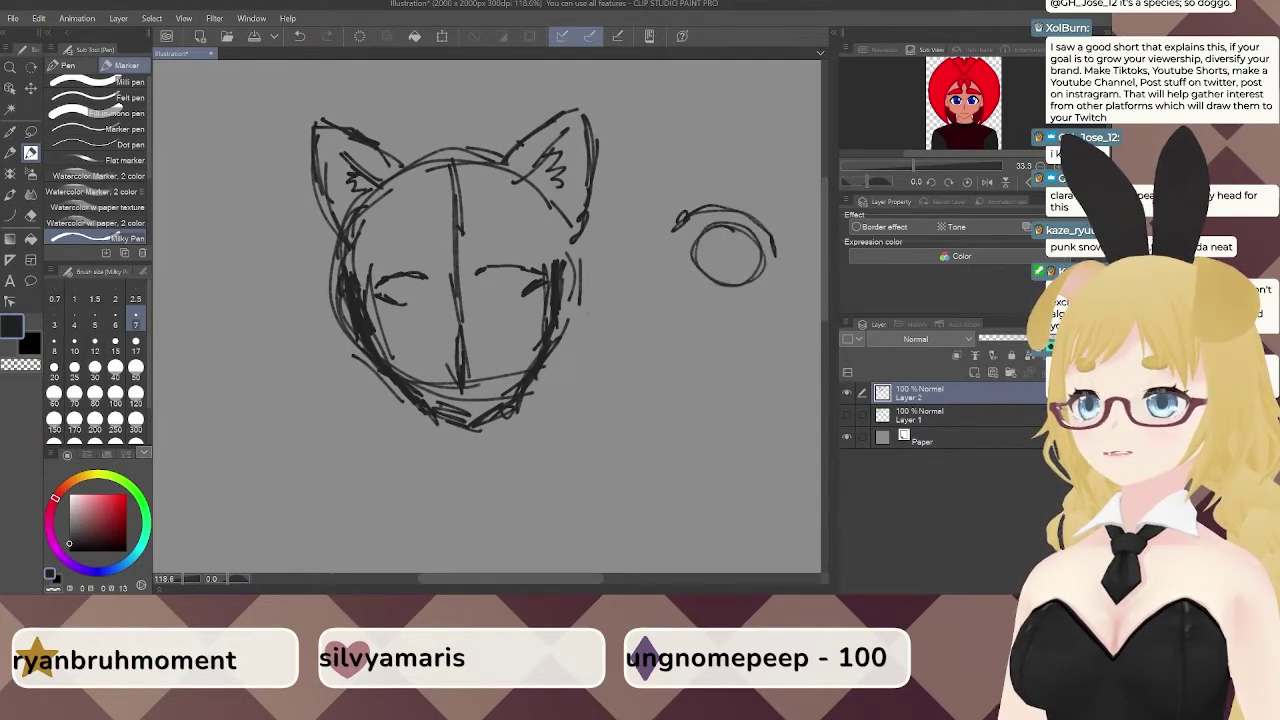
key("ctrl+z")
key("ctrl+z")
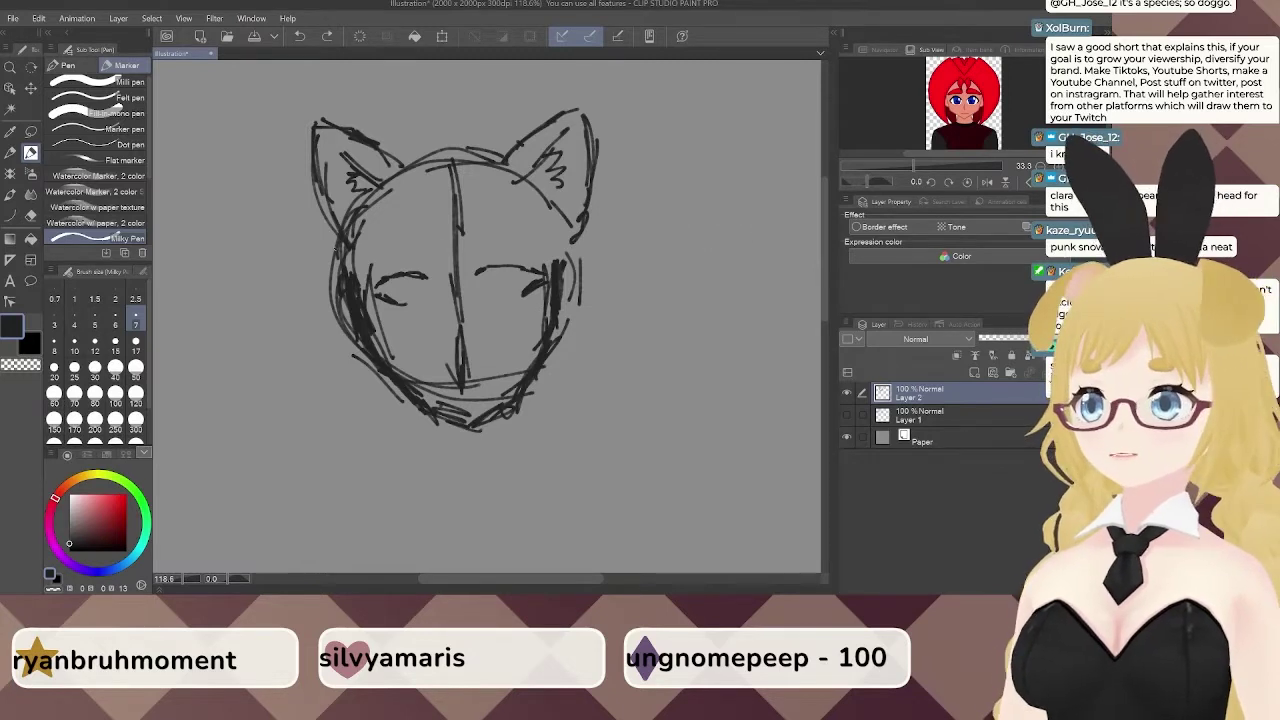
Sketch round irises and lower lids in both eyes, with short strokes just above the upper eyelids.
left_click_drag(488, 282, 516, 294)
left_click_drag(490, 268, 506, 292)
mouse_move(512, 268)
left_mouse_down()
mouse_move(522, 292)
mouse_move(526, 268)
left_mouse_up()
mouse_move(496, 272)
left_mouse_down()
mouse_move(512, 265)
mouse_move(496, 292)
left_mouse_up()
left_click_drag(494, 295, 524, 288)
left_click_drag(424, 278, 394, 302)
left_click_drag(410, 276, 424, 306)
mouse_move(388, 276)
left_mouse_down()
mouse_move(422, 300)
mouse_move(502, 245)
left_mouse_up()
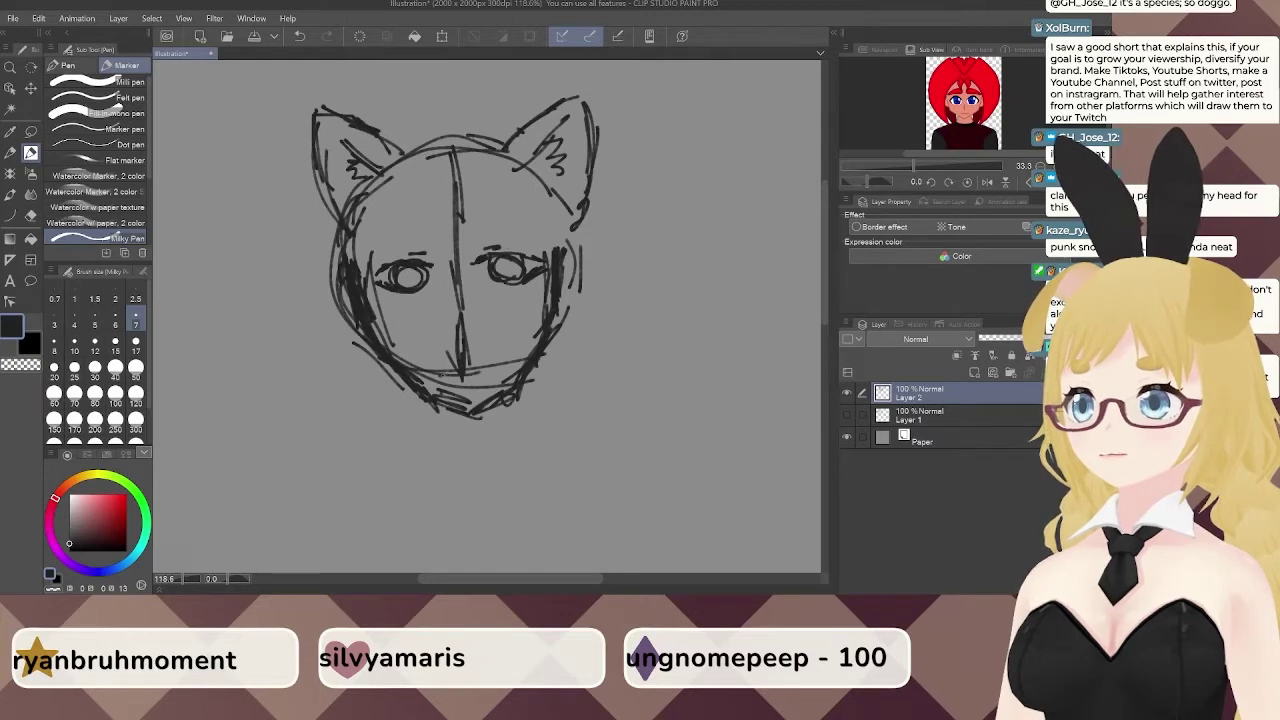
Draw a short mouth line across the base of the centre guideline and a small angled nose stroke above it.
left_click_drag(441, 374, 456, 378)
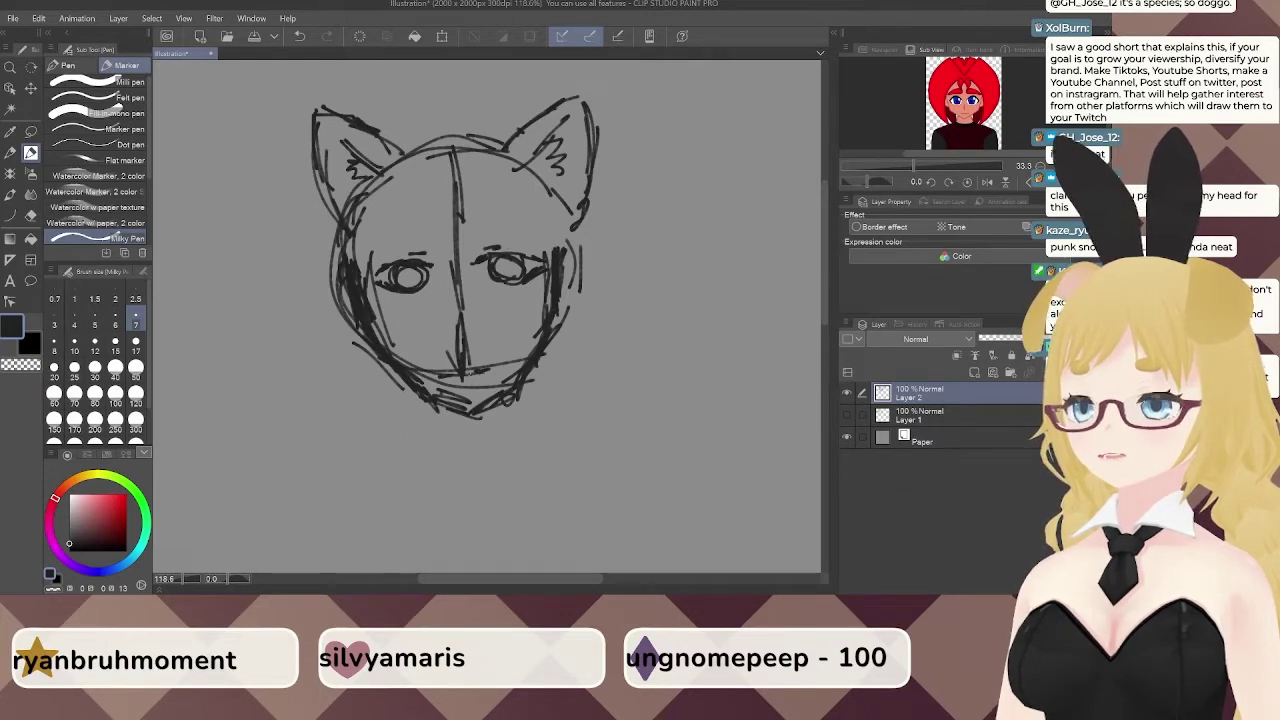
key("ctrl+z")
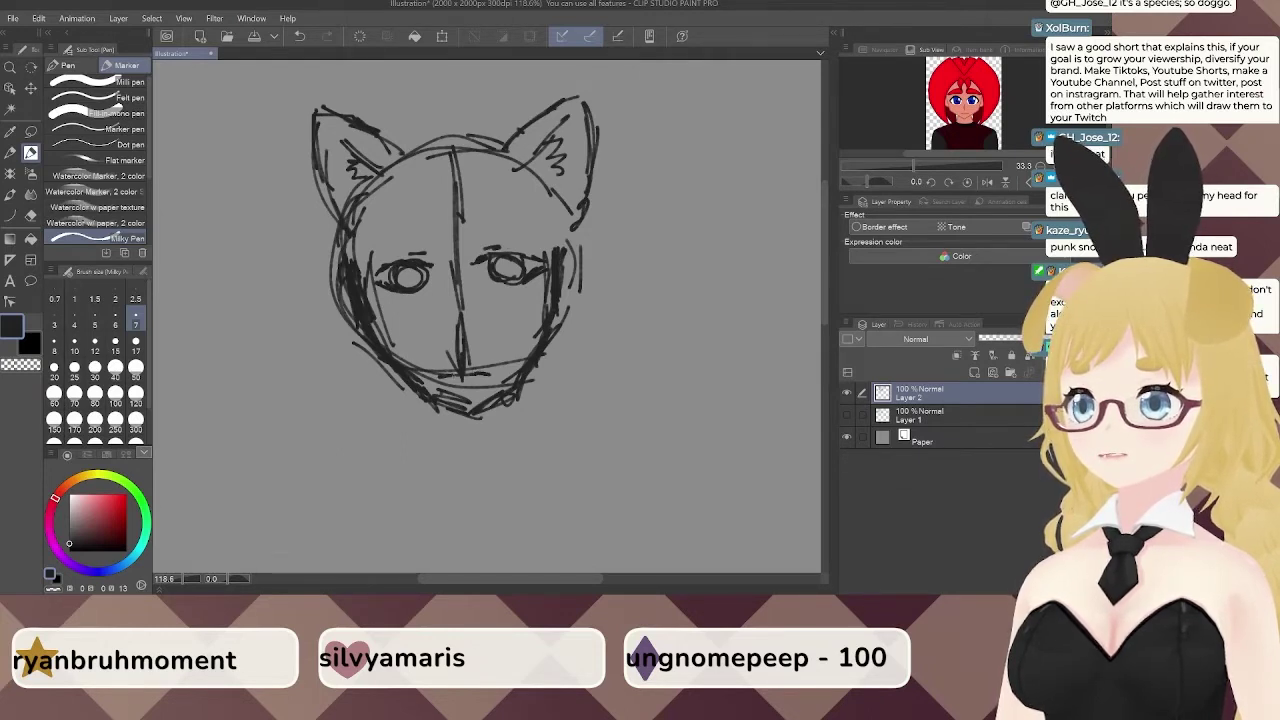
left_click_drag(437, 380, 454, 375)
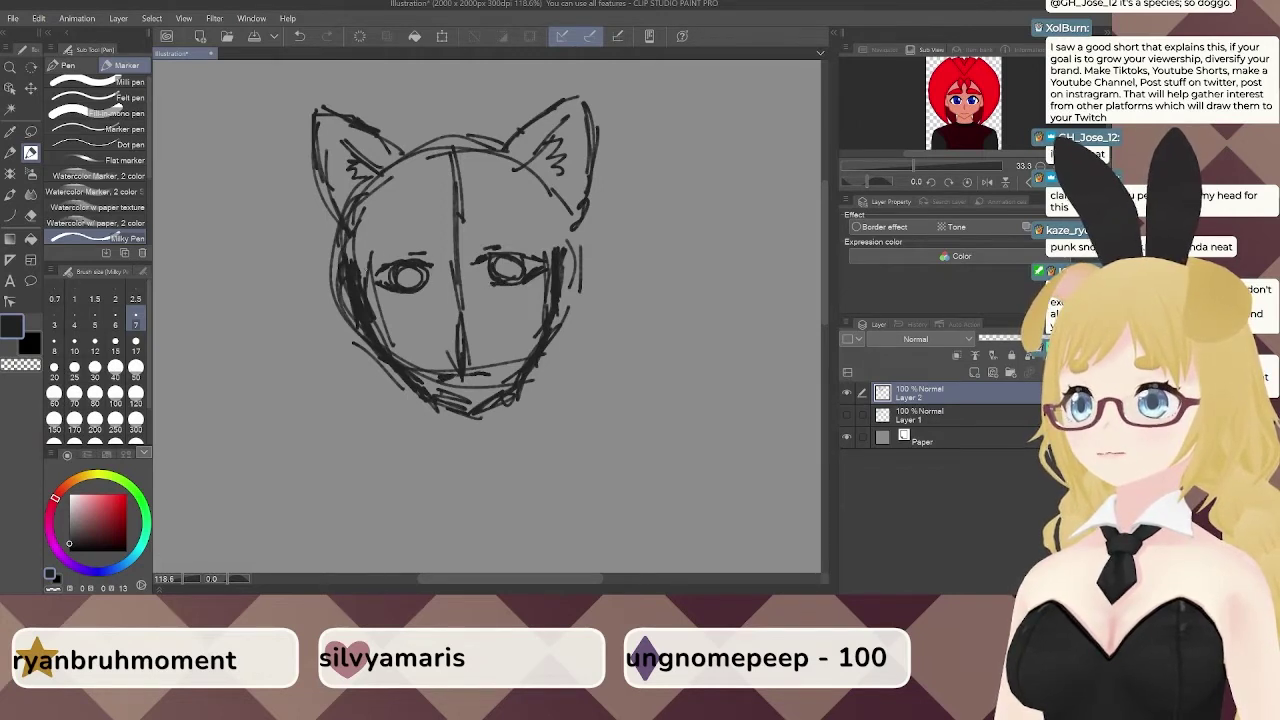
left_click_drag(373, 270, 393, 260)
key("ctrl+z")
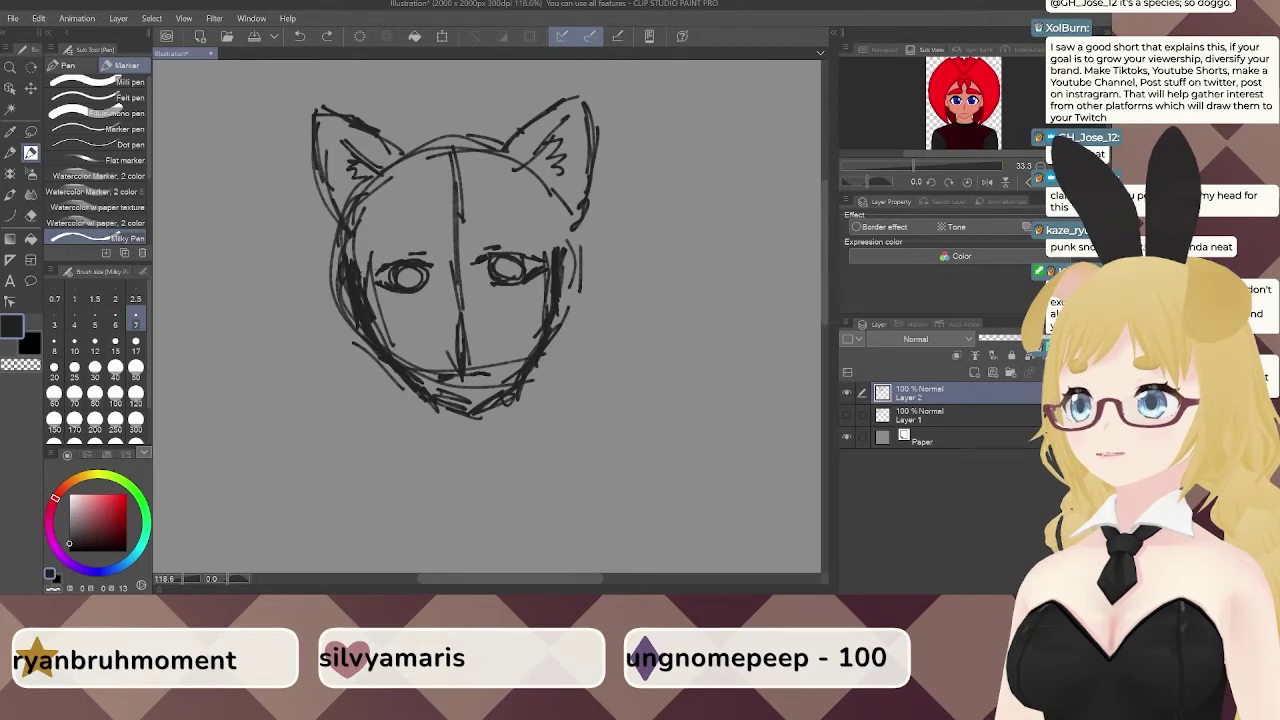
left_click_drag(470, 306, 472, 322)
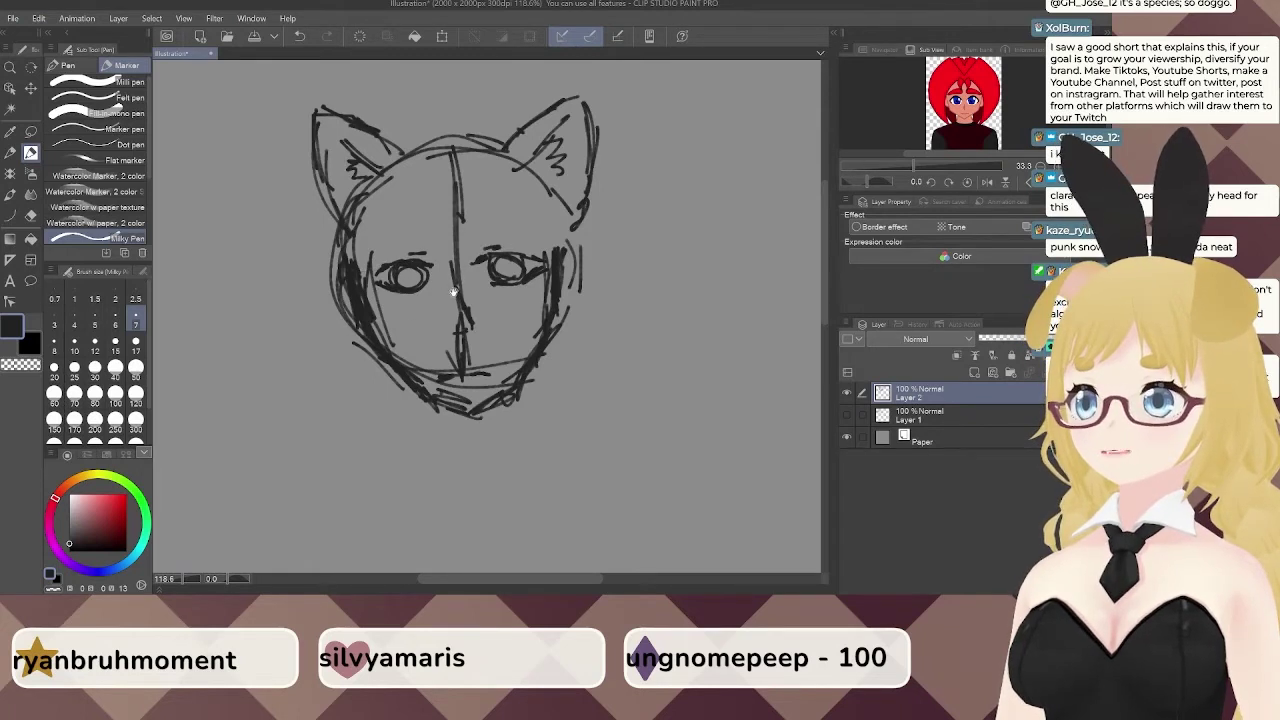
left_click_drag(454, 292, 452, 282)
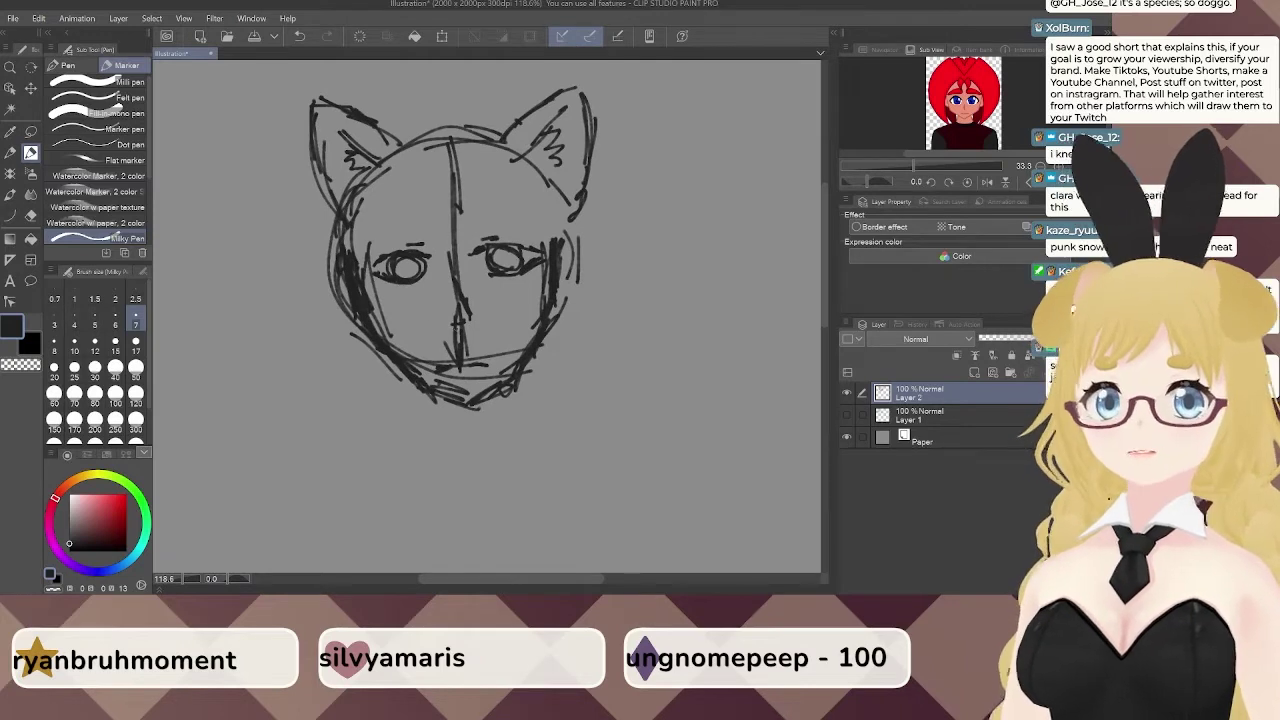
Add a curved stroke and a small vertical mark beside it on the left cheek.
mouse_move(396, 304)
left_mouse_down()
mouse_move(381, 340)
mouse_move(390, 326)
mouse_move(386, 358)
mouse_move(399, 348)
left_mouse_up()
left_click_drag(407, 322, 400, 340)
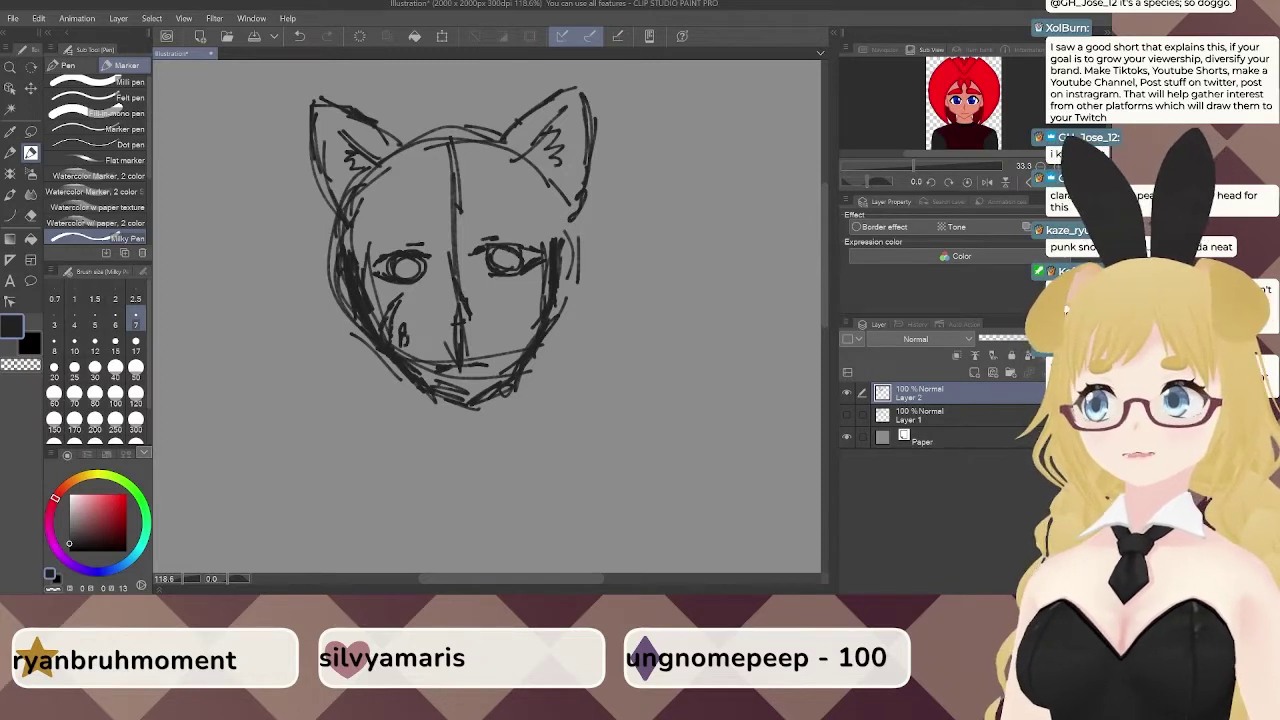
key("ctrl+z")
left_click_drag(451, 174, 454, 224)
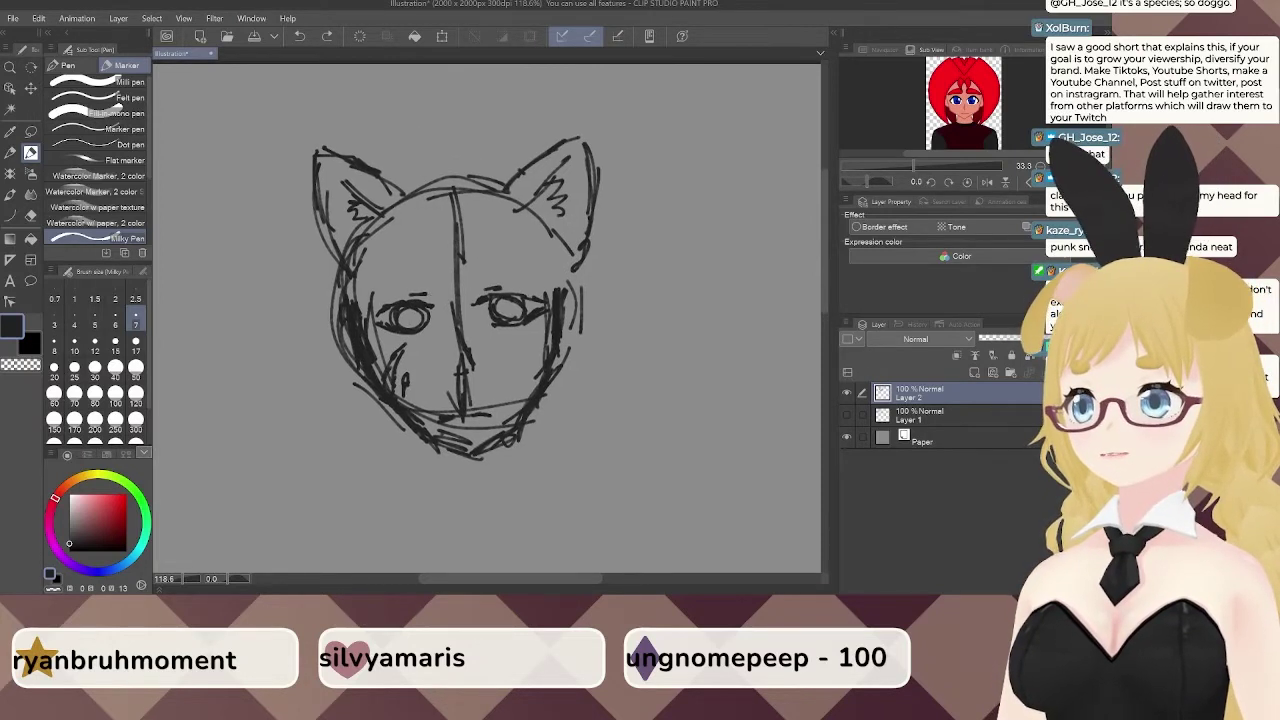
left_click_drag(405, 384, 404, 408)
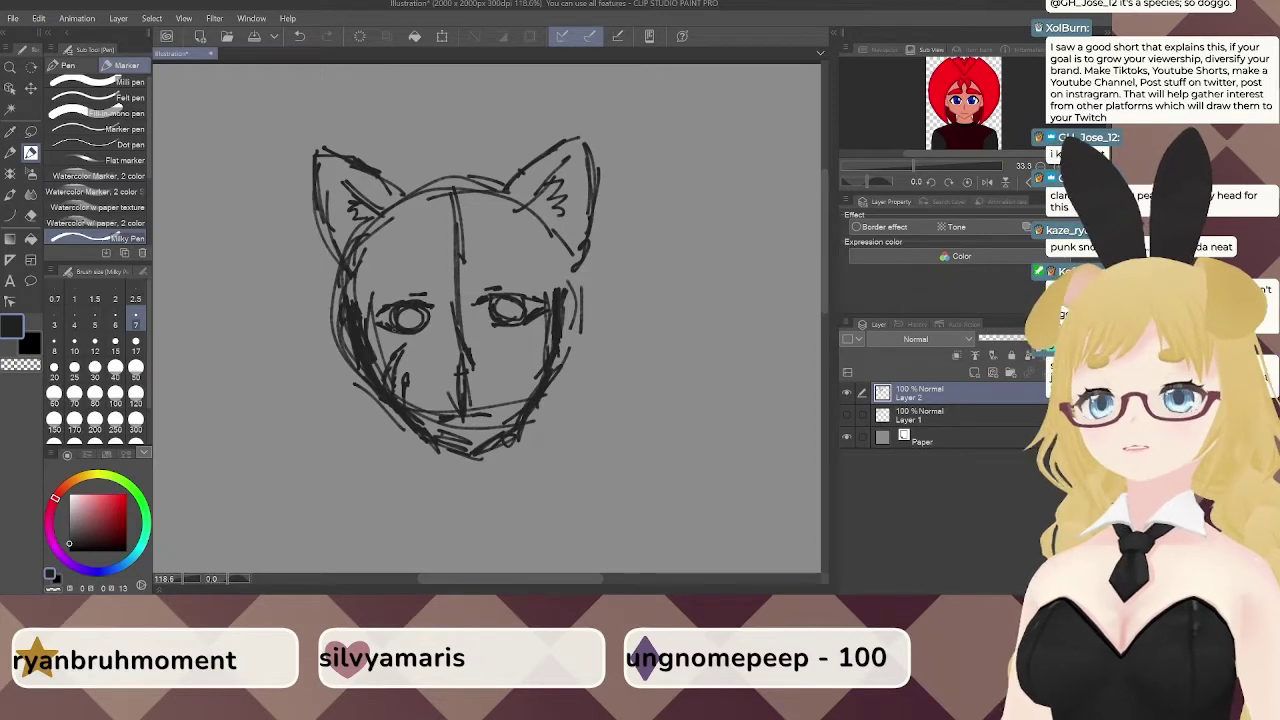
Sketch the outline of a rounded topknot between the ears, with a small spiky tuft on top.
mouse_move(385, 170)
left_mouse_down()
mouse_move(450, 241)
mouse_move(461, 278)
mouse_move(424, 252)
mouse_move(518, 246)
mouse_move(502, 216)
mouse_move(428, 240)
left_mouse_up()
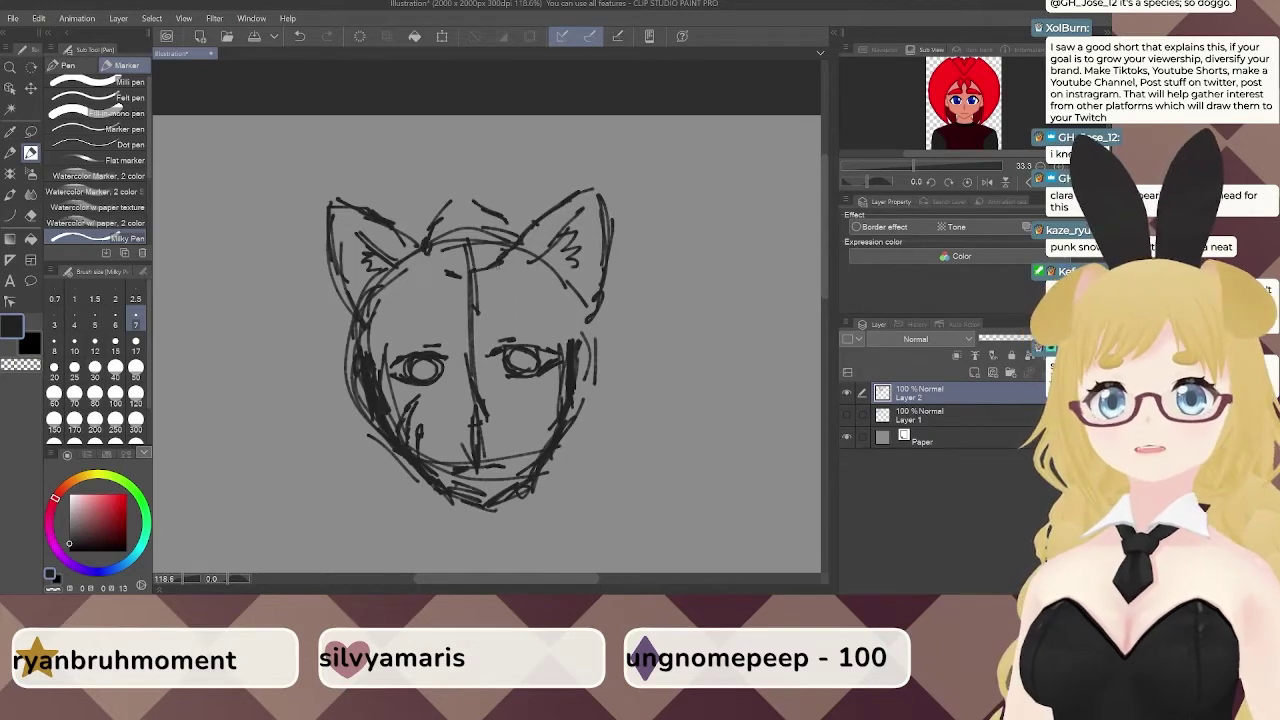
left_click_drag(466, 194, 510, 230)
mouse_move(506, 236)
left_mouse_down()
mouse_move(512, 246)
mouse_move(434, 252)
left_mouse_up()
left_click_drag(434, 186, 454, 198)
mouse_move(426, 178)
left_mouse_down()
mouse_move(442, 192)
mouse_move(455, 174)
left_mouse_up()
mouse_move(458, 154)
left_mouse_down()
mouse_move(466, 180)
mouse_move(442, 202)
mouse_move(452, 184)
mouse_move(446, 238)
mouse_move(486, 238)
left_mouse_up()
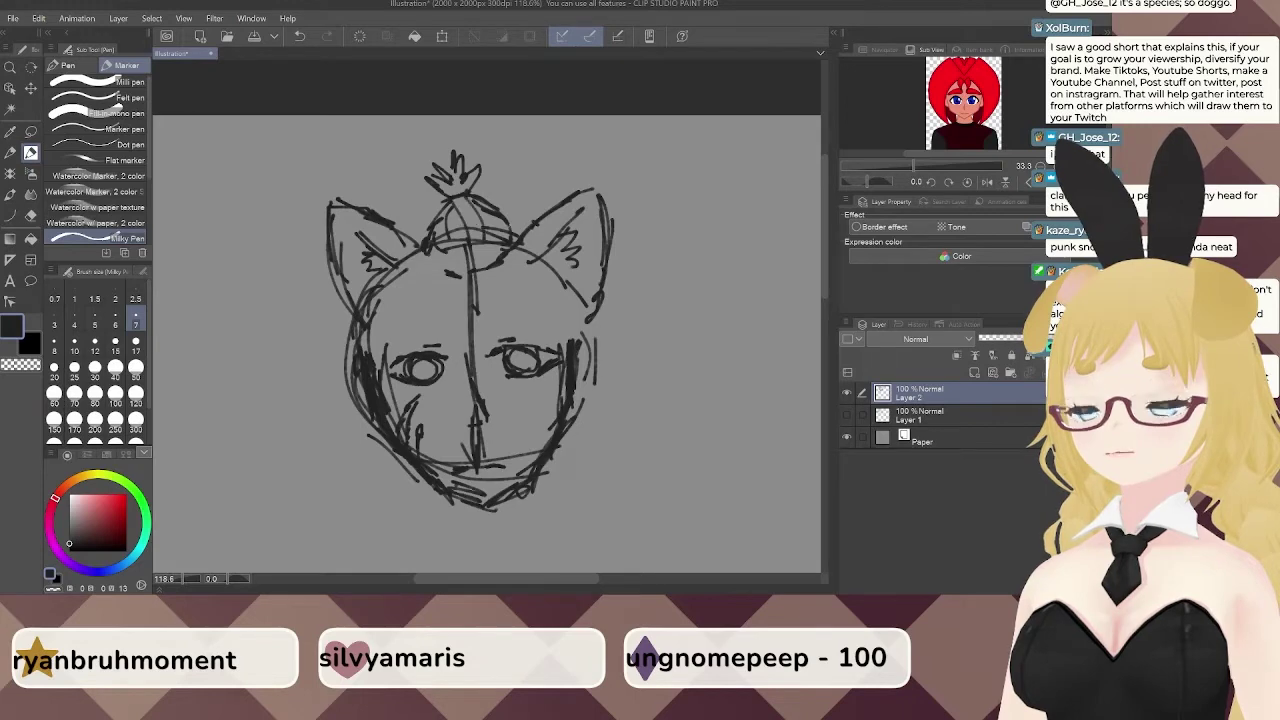
Fill the topknot with vertical strand strokes and reinforce its outline.
left_click_drag(504, 296, 494, 252)
left_click_drag(425, 198, 452, 227)
mouse_move(469, 218)
left_mouse_down()
mouse_move(497, 202)
mouse_move(458, 180)
mouse_move(482, 214)
left_mouse_up()
mouse_move(438, 166)
left_mouse_down()
mouse_move(452, 216)
mouse_move(456, 198)
left_mouse_up()
mouse_move(456, 168)
left_mouse_down()
mouse_move(470, 206)
mouse_move(468, 182)
left_mouse_up()
left_click_drag(456, 292, 483, 269)
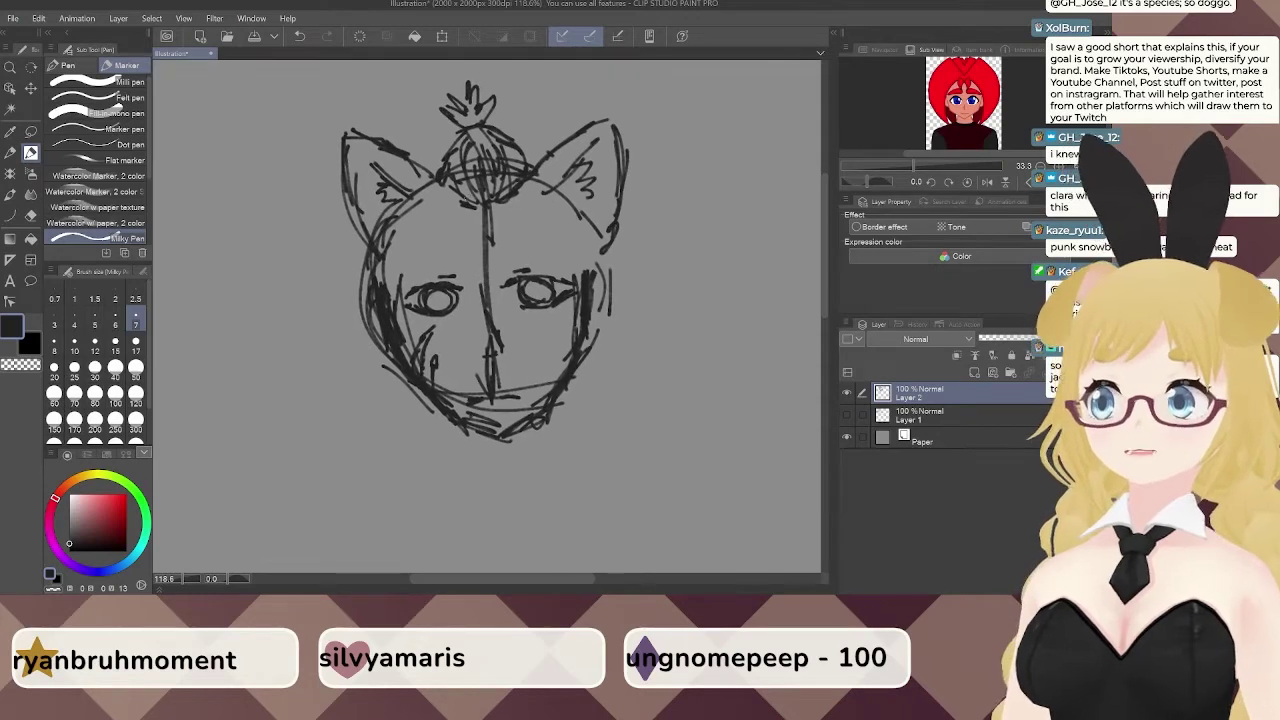
Draw a V-shaped base under the topknot and a curved hairline running down both sides of the forehead.
mouse_move(452, 200)
left_mouse_down()
mouse_move(489, 237)
mouse_move(534, 179)
mouse_move(489, 227)
left_mouse_up()
mouse_move(445, 199)
left_mouse_down()
mouse_move(459, 211)
mouse_move(408, 236)
mouse_move(410, 252)
left_mouse_up()
left_click_drag(406, 250, 390, 294)
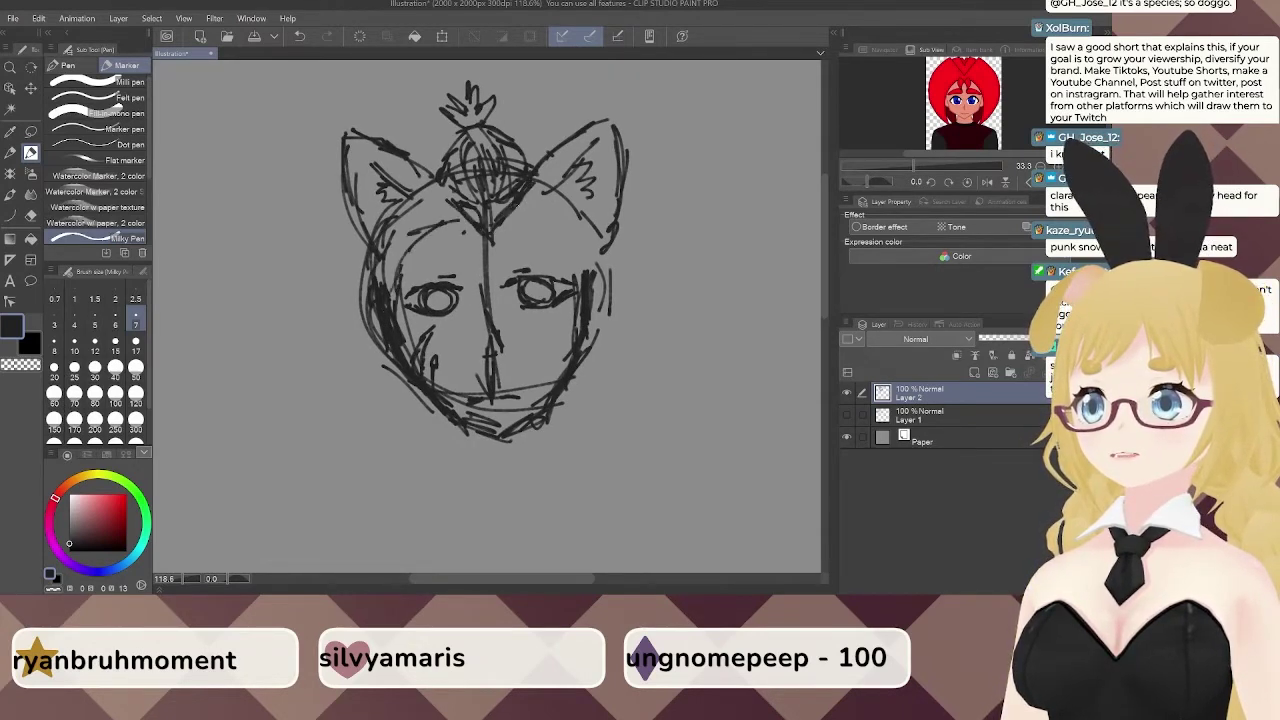
mouse_move(512, 222)
left_mouse_down()
mouse_move(582, 258)
mouse_move(577, 270)
left_mouse_up()
left_click_drag(460, 148, 449, 202)
left_click_drag(462, 166, 455, 179)
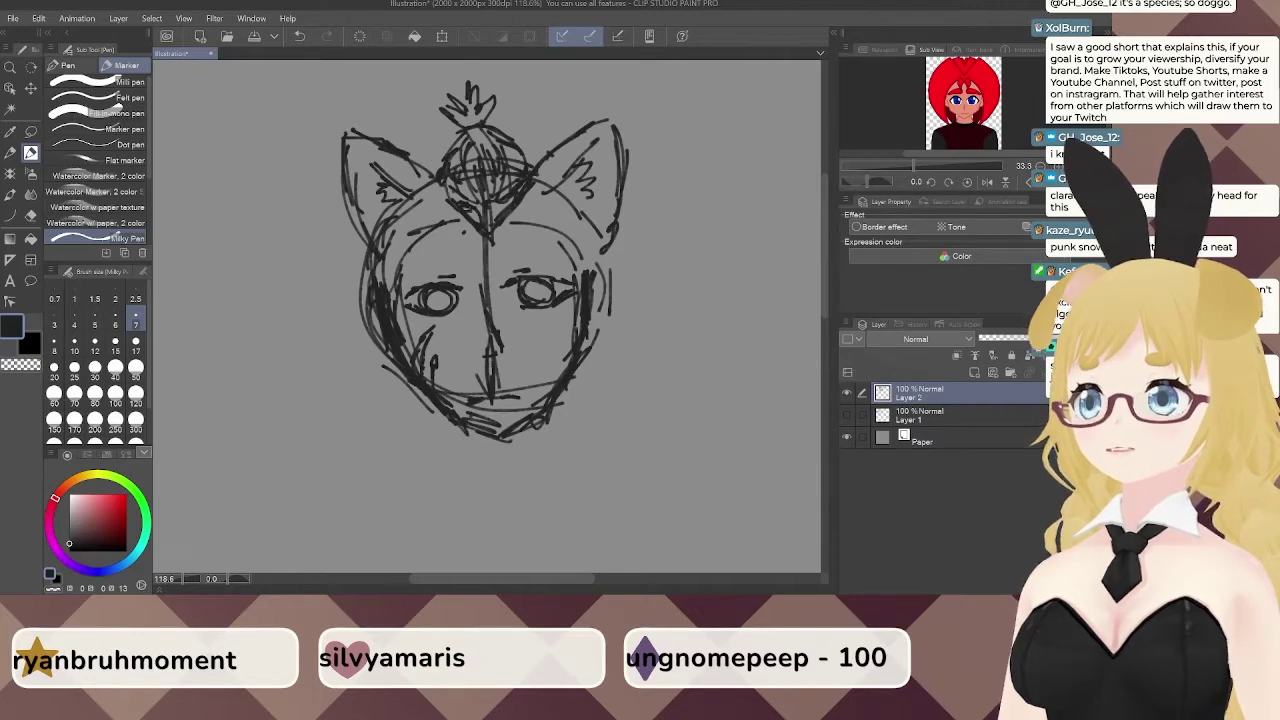
left_click_drag(474, 134, 458, 166)
mouse_move(513, 113)
left_mouse_down()
mouse_move(517, 173)
mouse_move(566, 118)
mouse_move(512, 150)
left_mouse_up()
left_click_drag(512, 152, 538, 146)
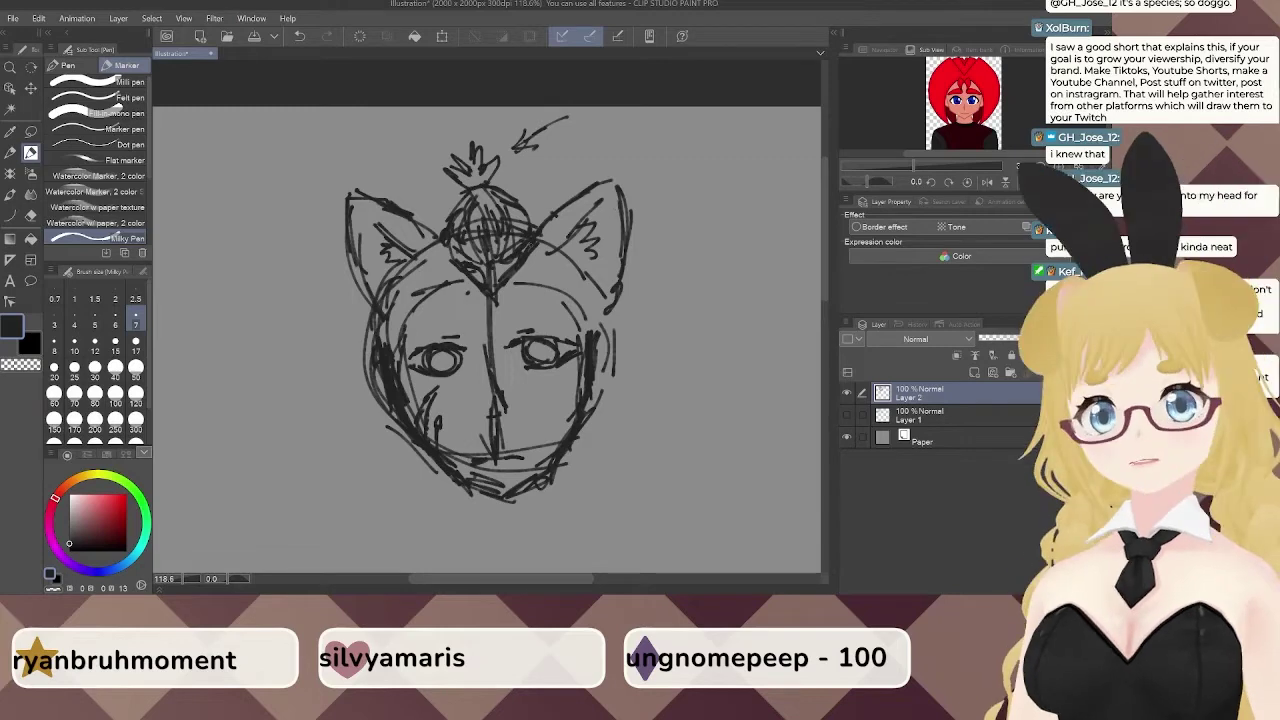
key("ctrl+z")
key("ctrl+z")
key("ctrl+z")
key("ctrl+z")
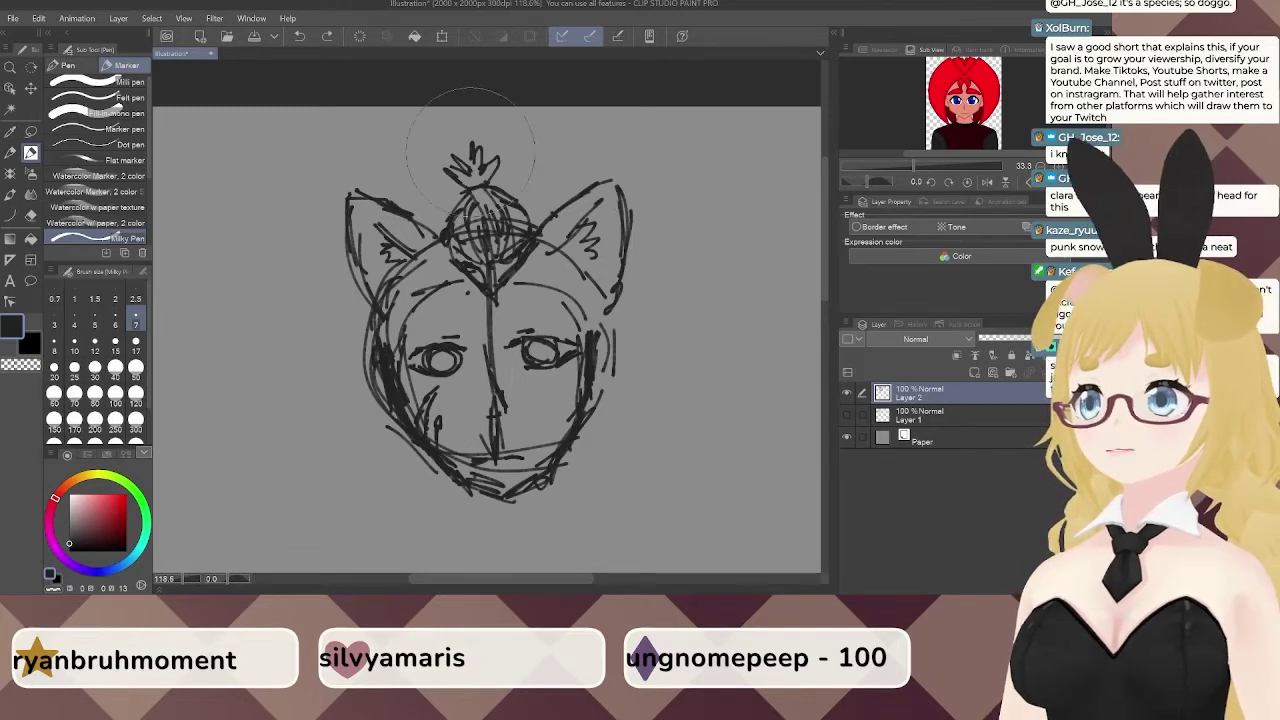
Erase the topknot's tuft and inner strokes, redraw its upper outline, and add a looser, wider spiky tuft on top.
mouse_move(469, 150)
left_mouse_down()
mouse_move(495, 212)
mouse_move(515, 225)
mouse_move(485, 238)
mouse_move(481, 180)
left_mouse_up()
left_click_drag(500, 182, 537, 228)
left_click_drag(502, 189, 528, 227)
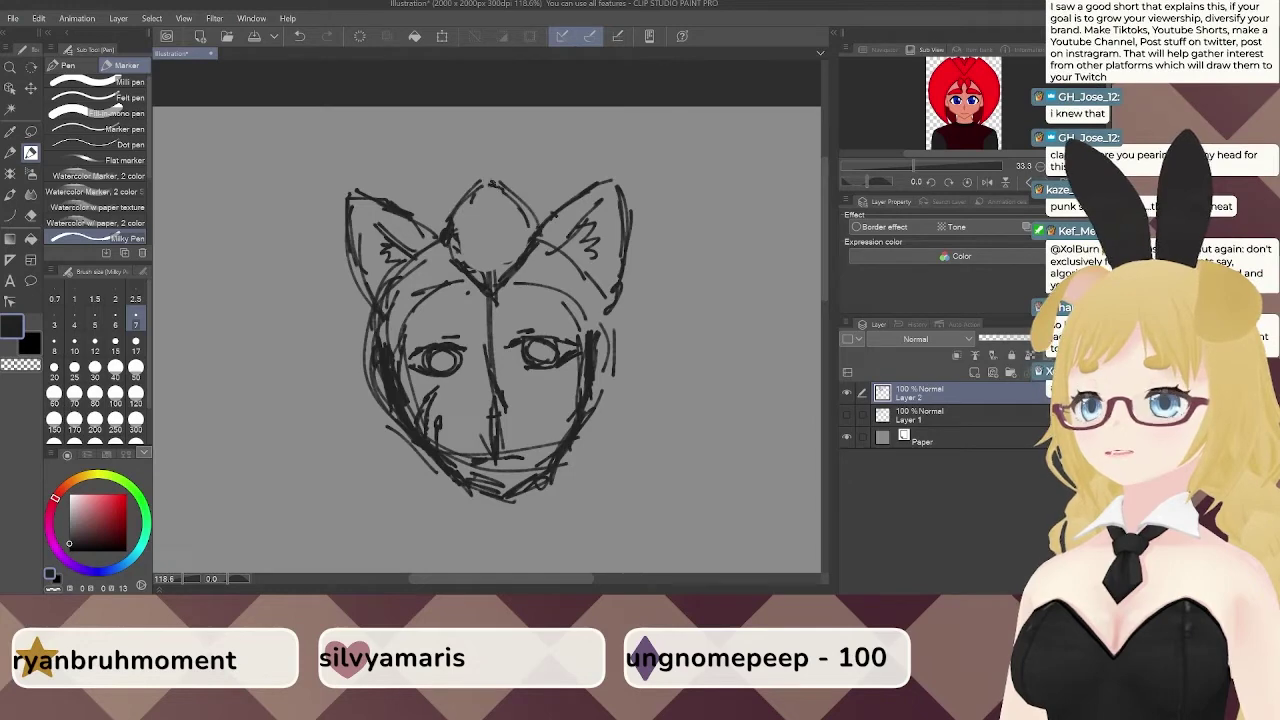
mouse_move(494, 184)
left_mouse_down()
mouse_move(512, 142)
mouse_move(498, 138)
mouse_move(442, 158)
mouse_move(434, 192)
left_mouse_up()
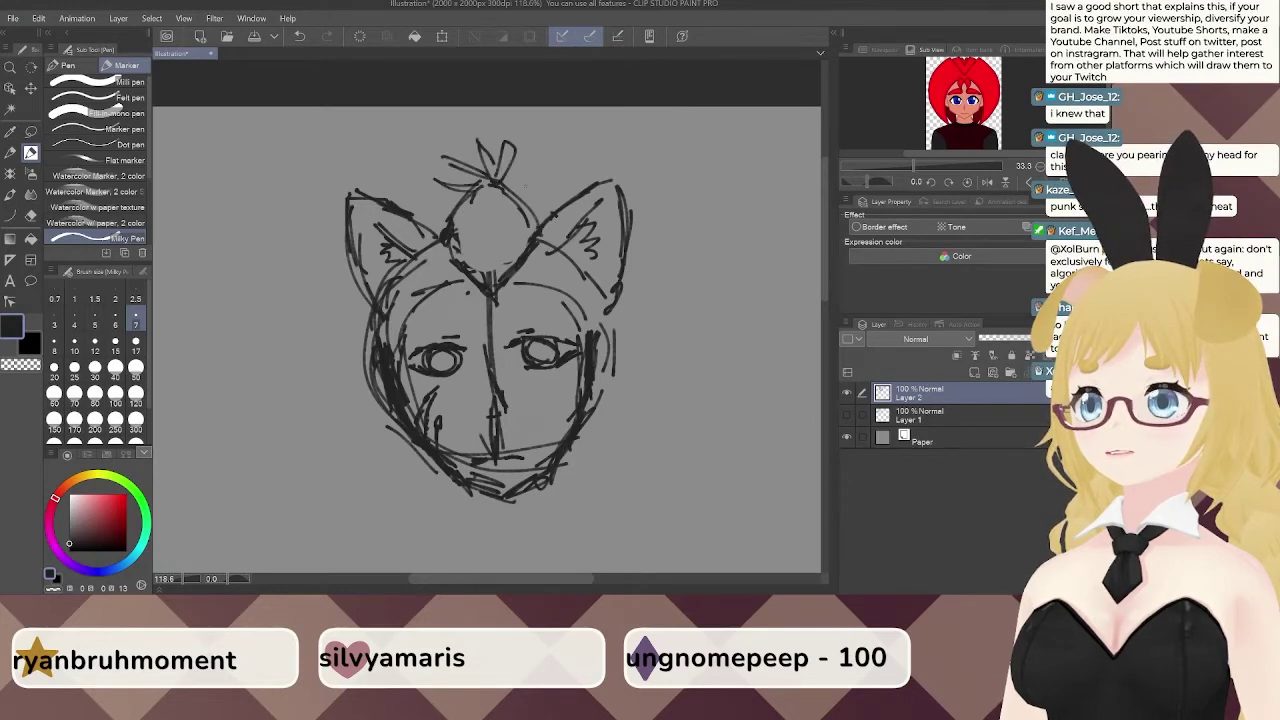
Add a small loop on the topknot's right edge and curved, leaf-shaped strand lines inside it.
left_click_drag(545, 207, 496, 278)
left_click_drag(506, 207, 498, 276)
left_click_drag(509, 243, 515, 255)
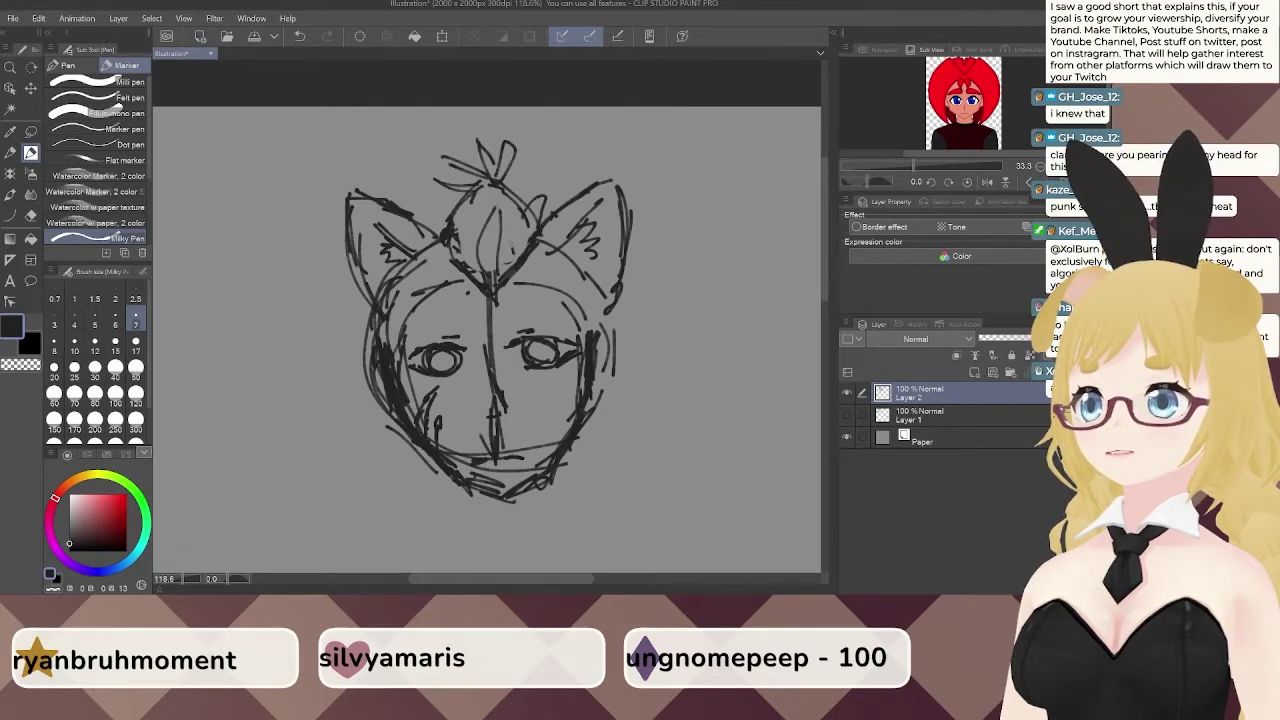
left_click_drag(497, 207, 513, 249)
mouse_move(495, 317)
left_mouse_down()
mouse_move(517, 262)
mouse_move(481, 282)
left_mouse_up()
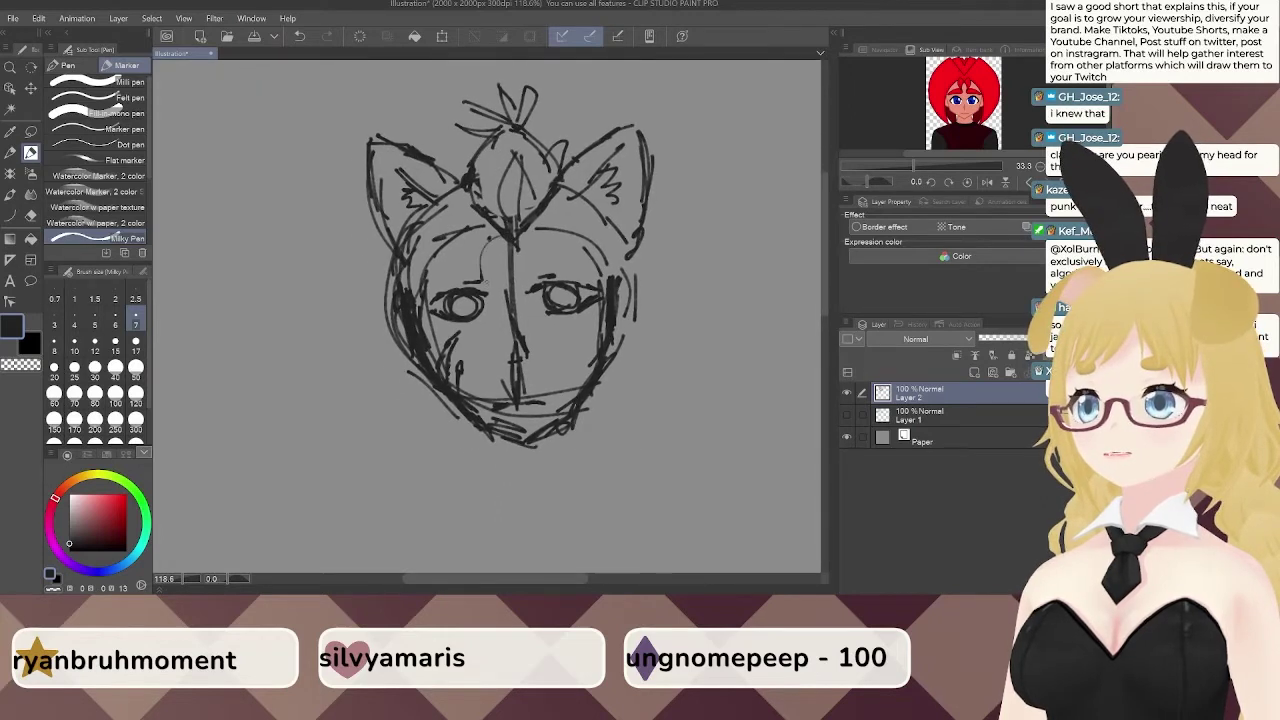
mouse_move(492, 228)
left_mouse_down()
mouse_move(472, 274)
mouse_move(462, 256)
mouse_move(478, 279)
mouse_move(462, 272)
mouse_move(515, 233)
left_mouse_up()
left_click_drag(487, 240, 480, 275)
key("ctrl+z")
key("ctrl+z")
key("ctrl+z")
key("ctrl+z")
key("ctrl+z")
key("ctrl+z")
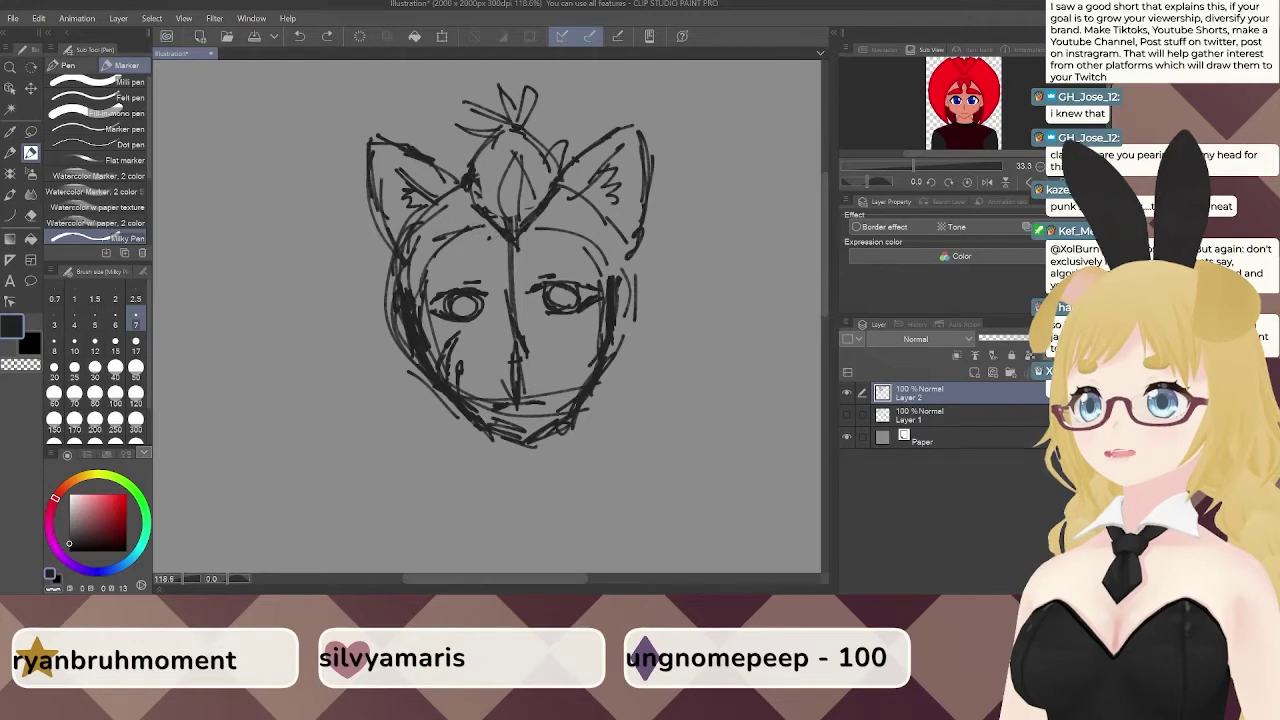
Draw a curled strand falling onto the forehead left of the centre guideline and pointed hair strokes along the right hairline.
mouse_move(498, 230)
left_mouse_down()
mouse_move(477, 265)
mouse_move(497, 230)
mouse_move(461, 252)
mouse_move(479, 269)
left_mouse_up()
left_click_drag(466, 234, 476, 267)
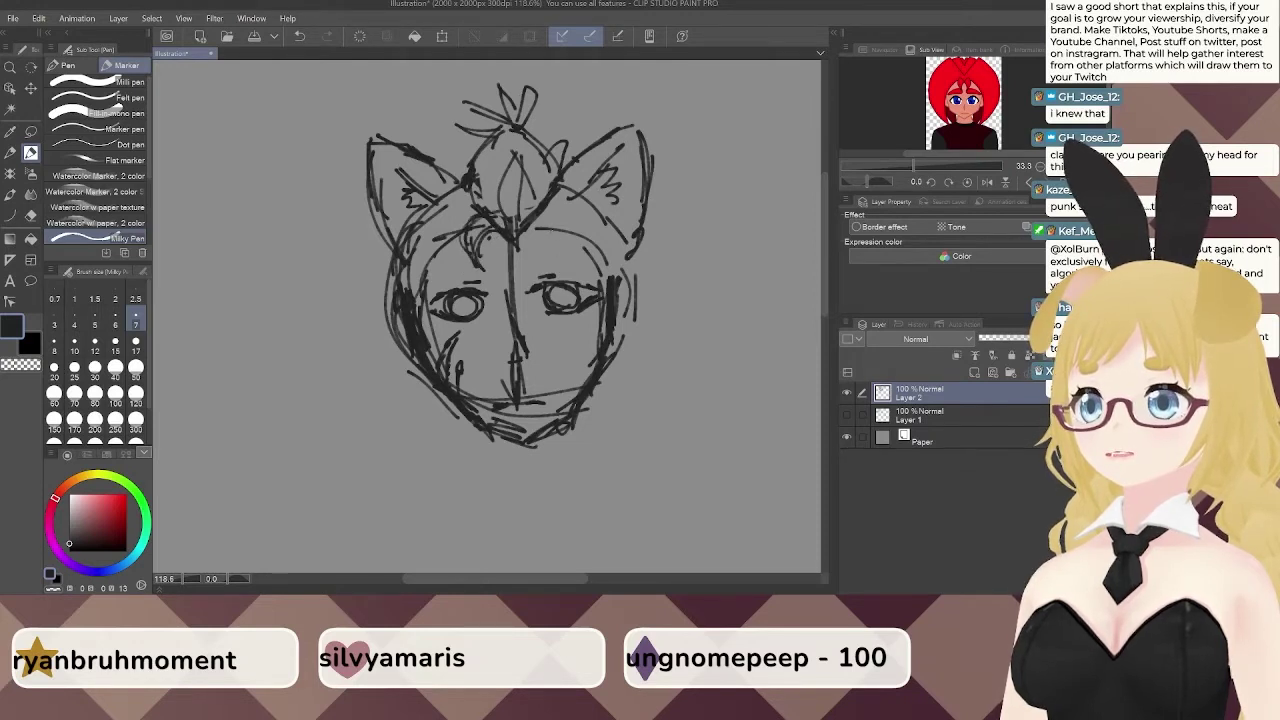
left_click_drag(526, 224, 594, 258)
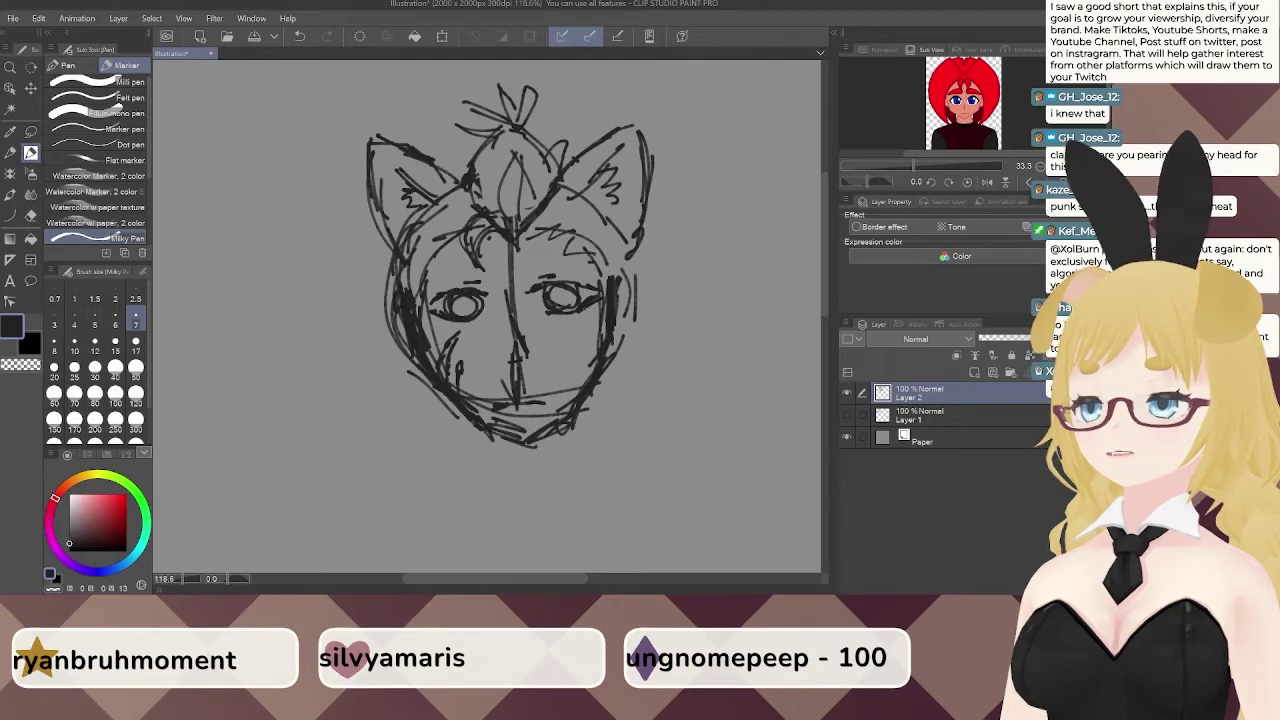
left_click_drag(606, 319, 587, 262)
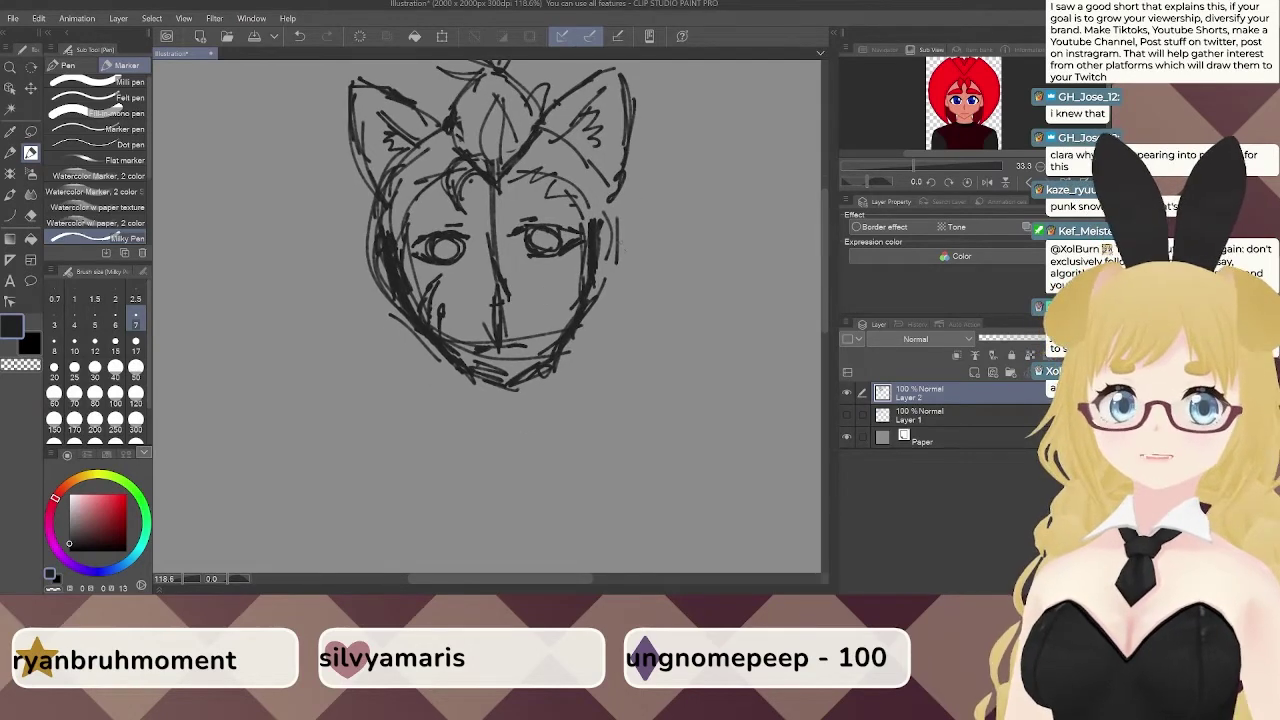
left_click_drag(614, 153, 646, 160)
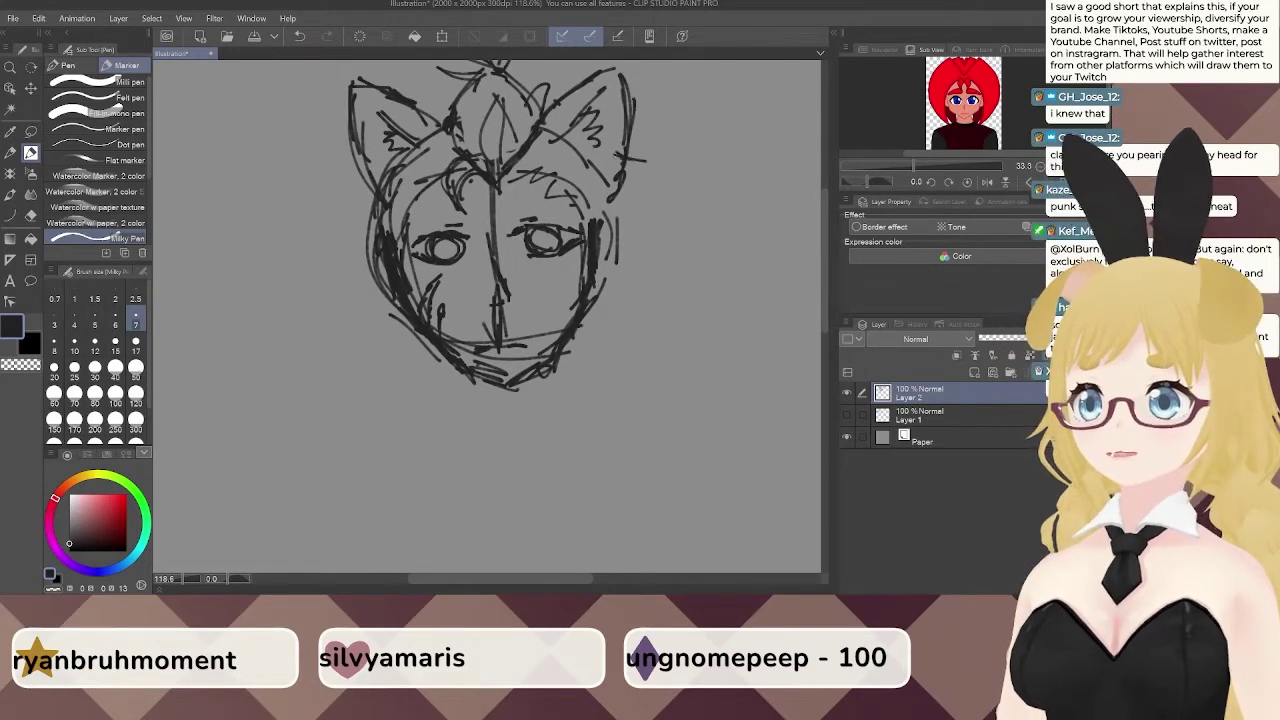
key("ctrl+z")
mouse_move(604, 252)
left_mouse_down()
mouse_move(626, 302)
mouse_move(600, 300)
left_mouse_up()
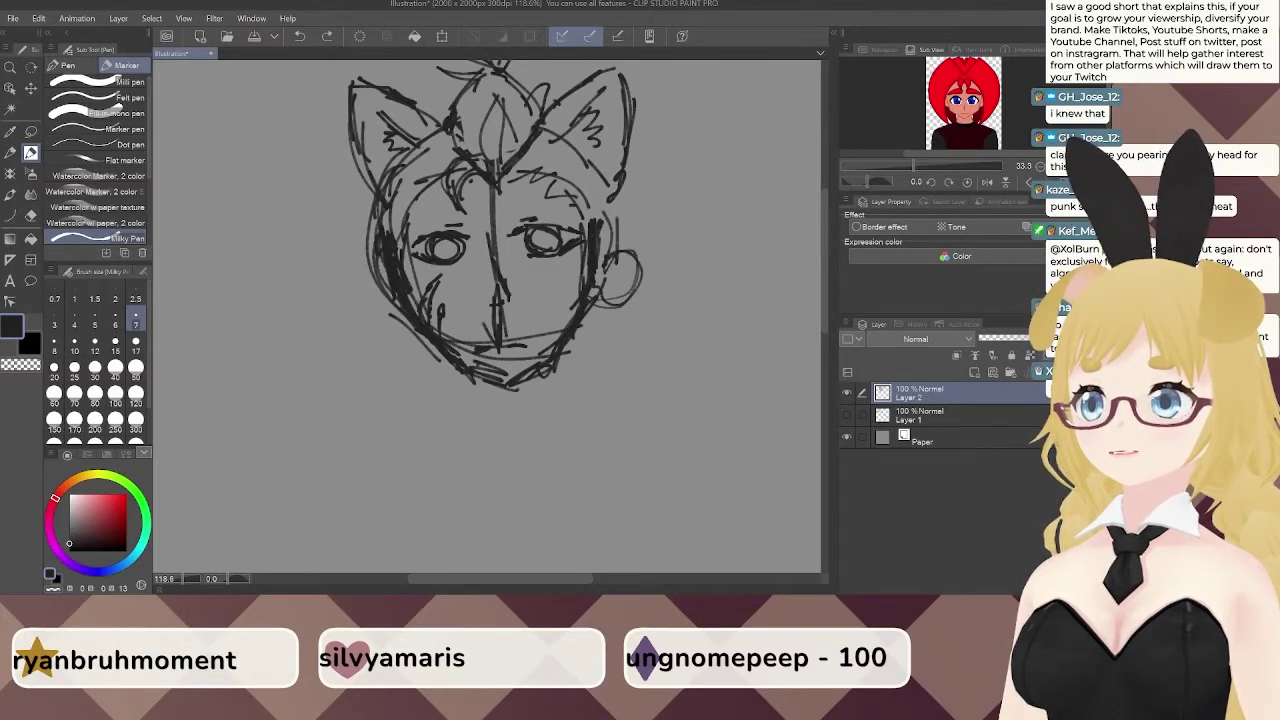
key("ctrl+z")
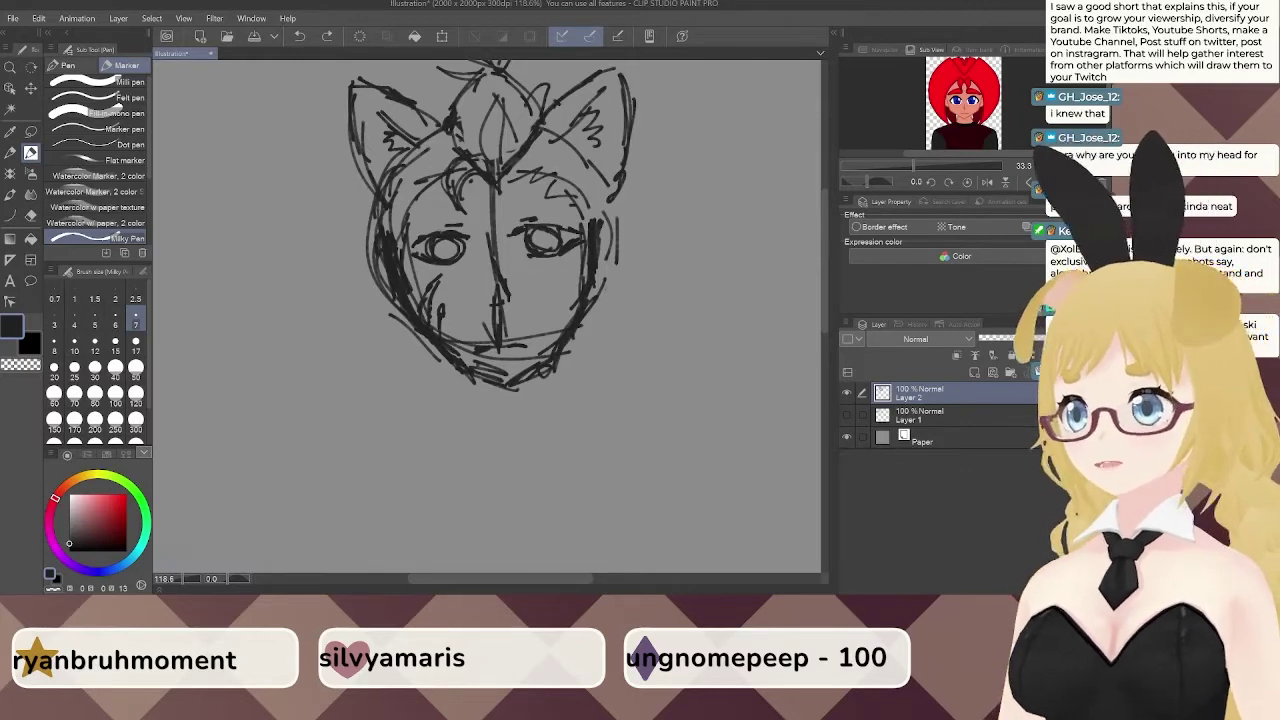
Draw a long lock of hair down the left side of the face, with overlapping strands reaching past the jaw.
mouse_move(406, 202)
left_mouse_down()
mouse_move(433, 379)
mouse_move(454, 411)
left_mouse_up()
left_click_drag(412, 328, 451, 408)
left_click_drag(370, 222, 396, 366)
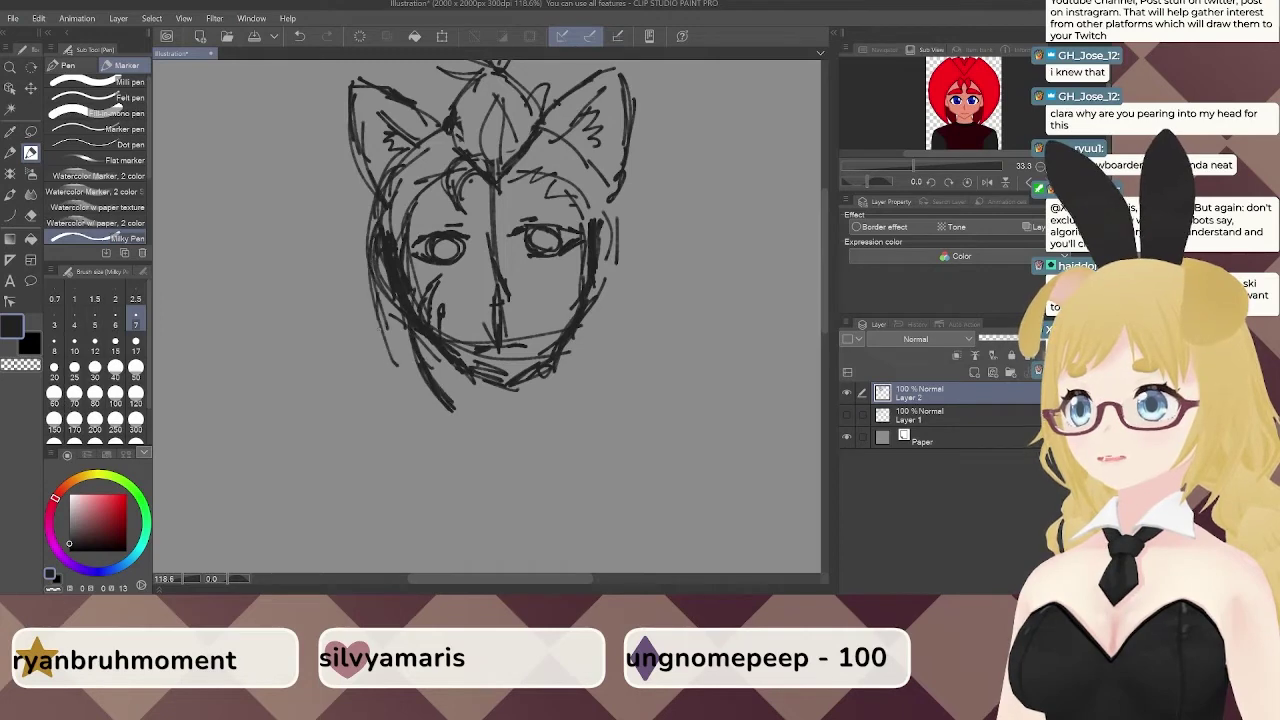
left_click_drag(380, 322, 448, 412)
left_click_drag(390, 350, 464, 418)
left_click_drag(380, 290, 412, 390)
left_click_drag(376, 258, 386, 354)
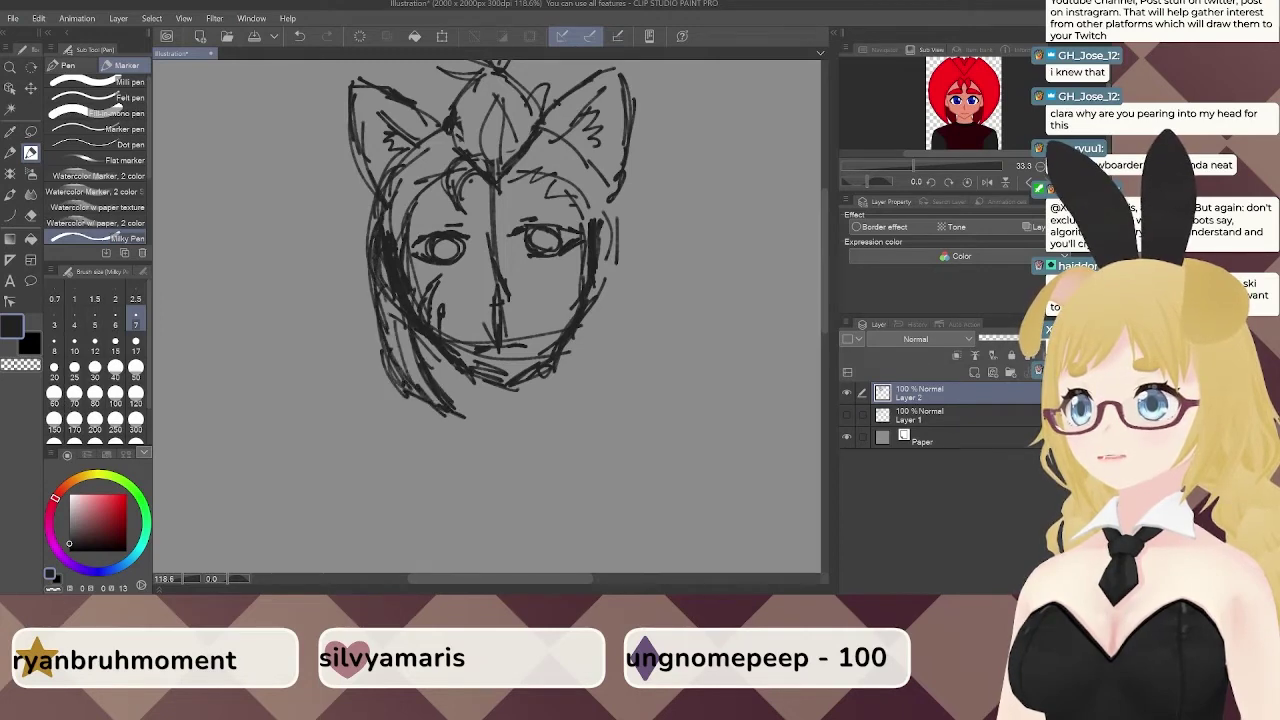
left_click_drag(386, 302, 454, 416)
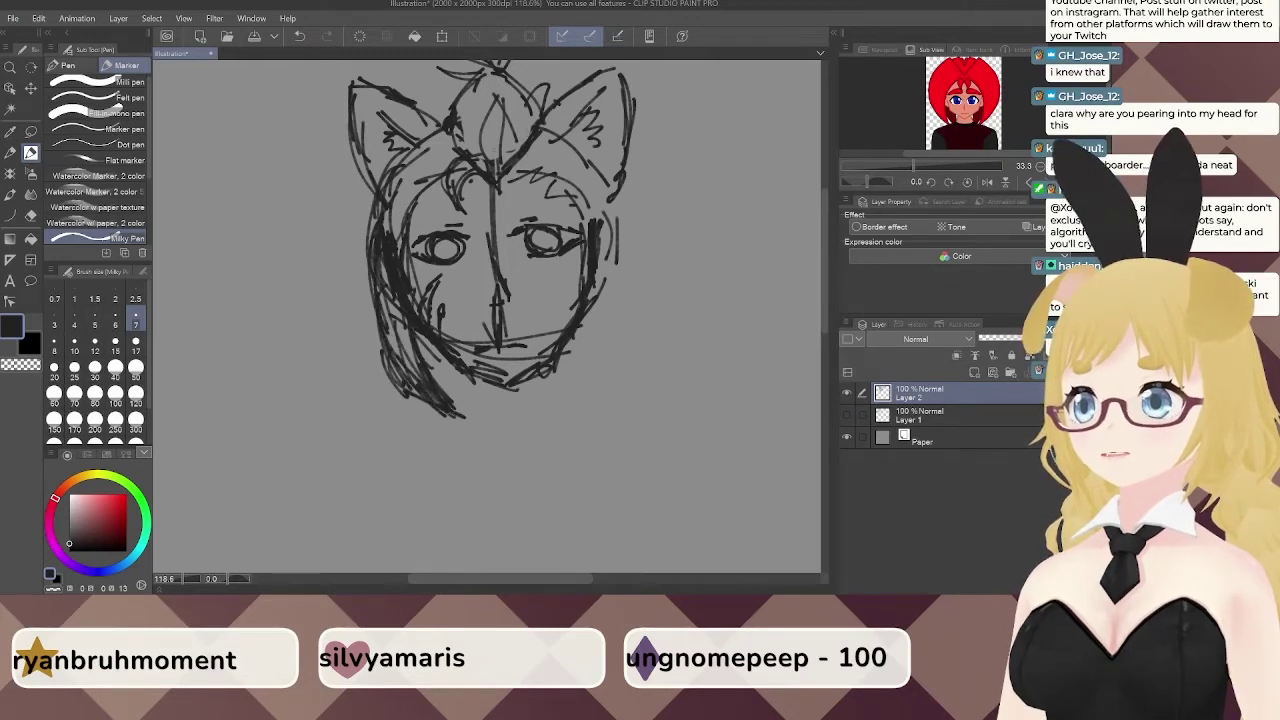
Rework the outer end of the left lock into a thin, pointed tip below the jaw.
mouse_move(350, 386)
left_mouse_down()
mouse_move(371, 402)
mouse_move(394, 394)
left_mouse_up()
left_click_drag(380, 334, 394, 406)
left_click_drag(402, 354, 420, 383)
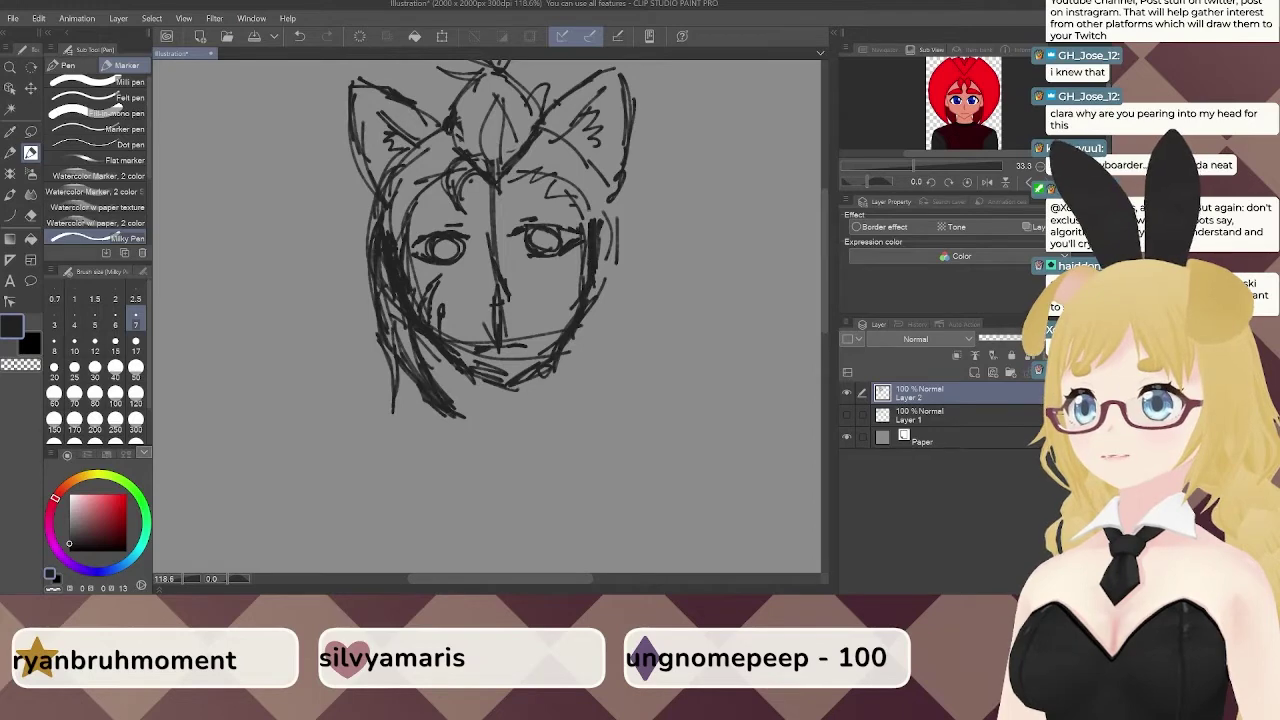
Draw a matching long lock down the right side of the face, tapering to a point below the jaw.
mouse_move(590, 290)
left_mouse_down()
mouse_move(586, 384)
mouse_move(564, 436)
left_mouse_up()
left_click_drag(572, 374, 548, 452)
left_click_drag(582, 404, 578, 268)
mouse_move(620, 214)
left_mouse_down()
mouse_move(599, 376)
mouse_move(556, 434)
left_mouse_up()
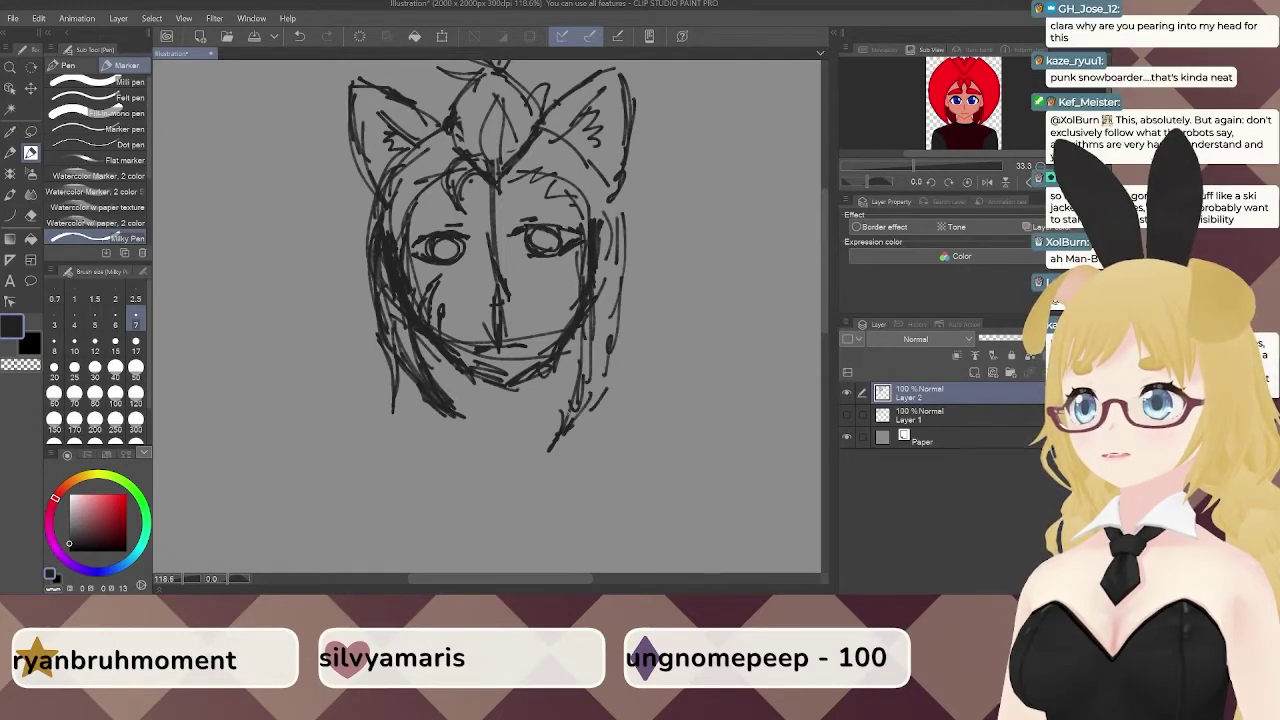
left_click_drag(620, 332, 572, 420)
left_click_drag(612, 244, 606, 372)
left_click_drag(616, 206, 610, 314)
left_click_drag(618, 250, 596, 390)
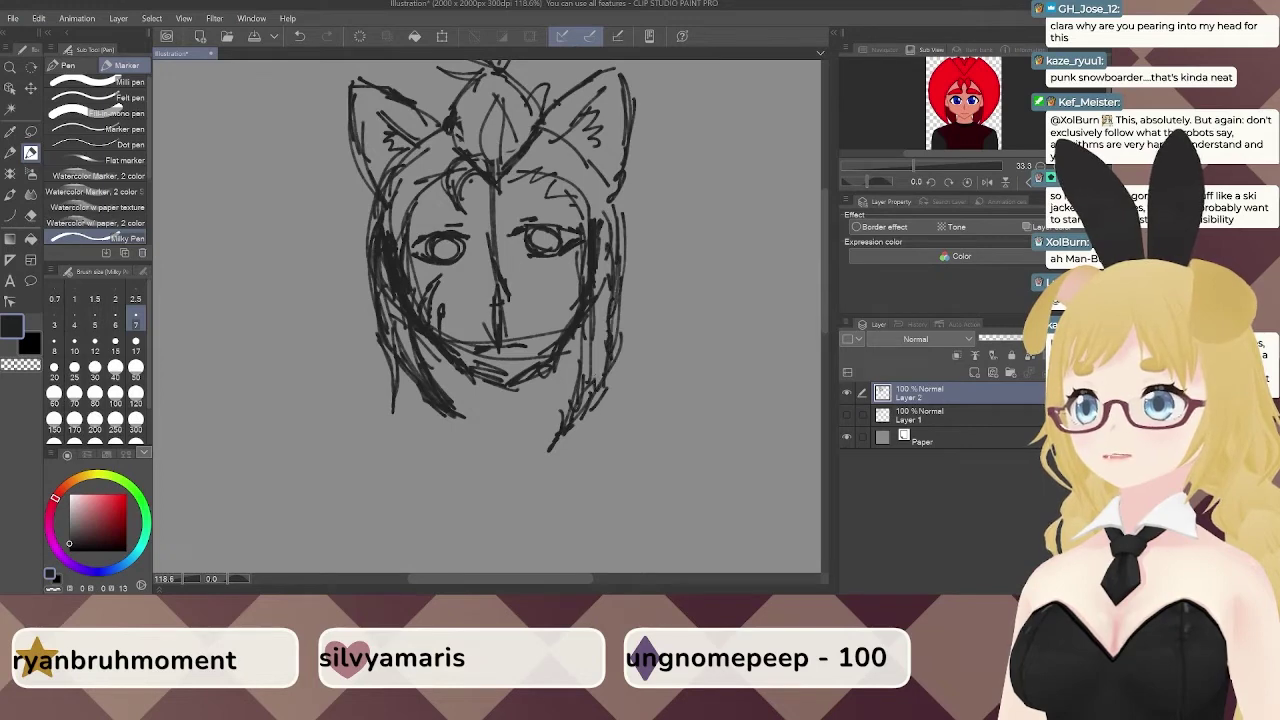
Thicken the right lock's inner strands, reshape its lower tip, and add a small strand flicking outward.
left_click_drag(584, 322, 562, 406)
left_click_drag(574, 360, 548, 436)
left_click_drag(589, 306, 551, 431)
left_click_drag(581, 332, 551, 456)
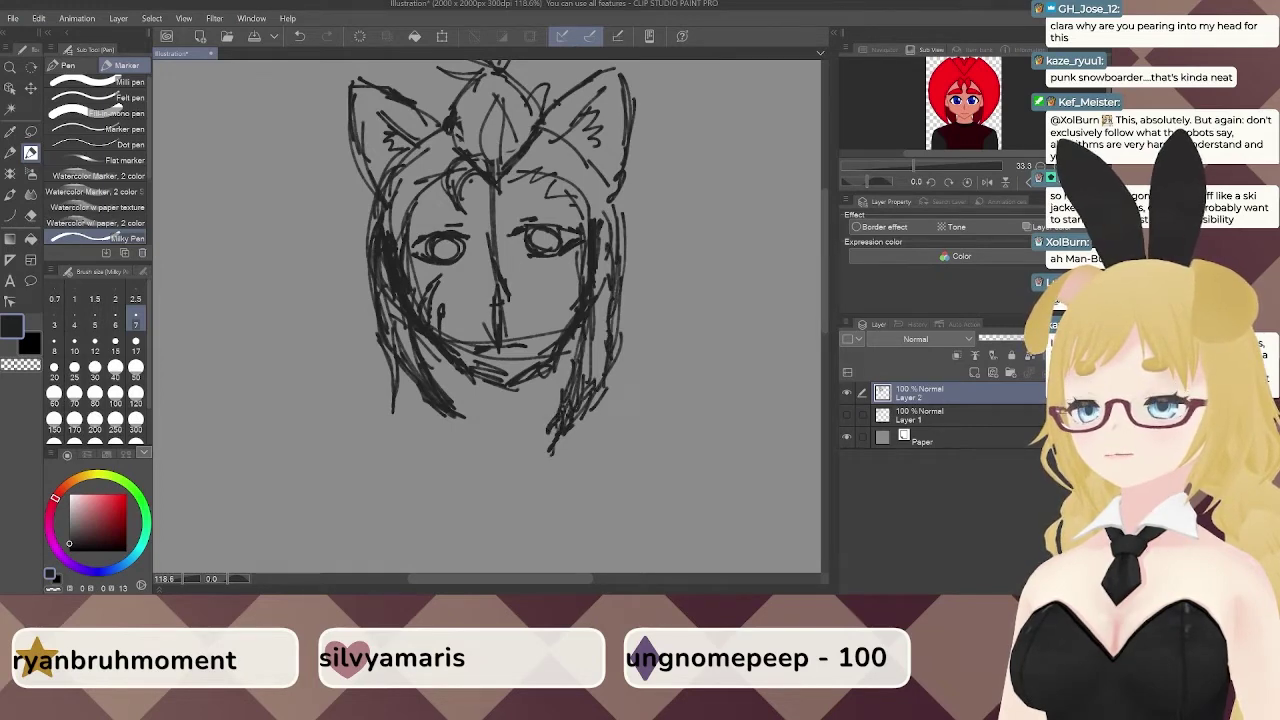
mouse_move(553, 409)
left_mouse_down()
mouse_move(554, 434)
mouse_move(568, 434)
left_mouse_up()
left_click_drag(586, 354, 564, 436)
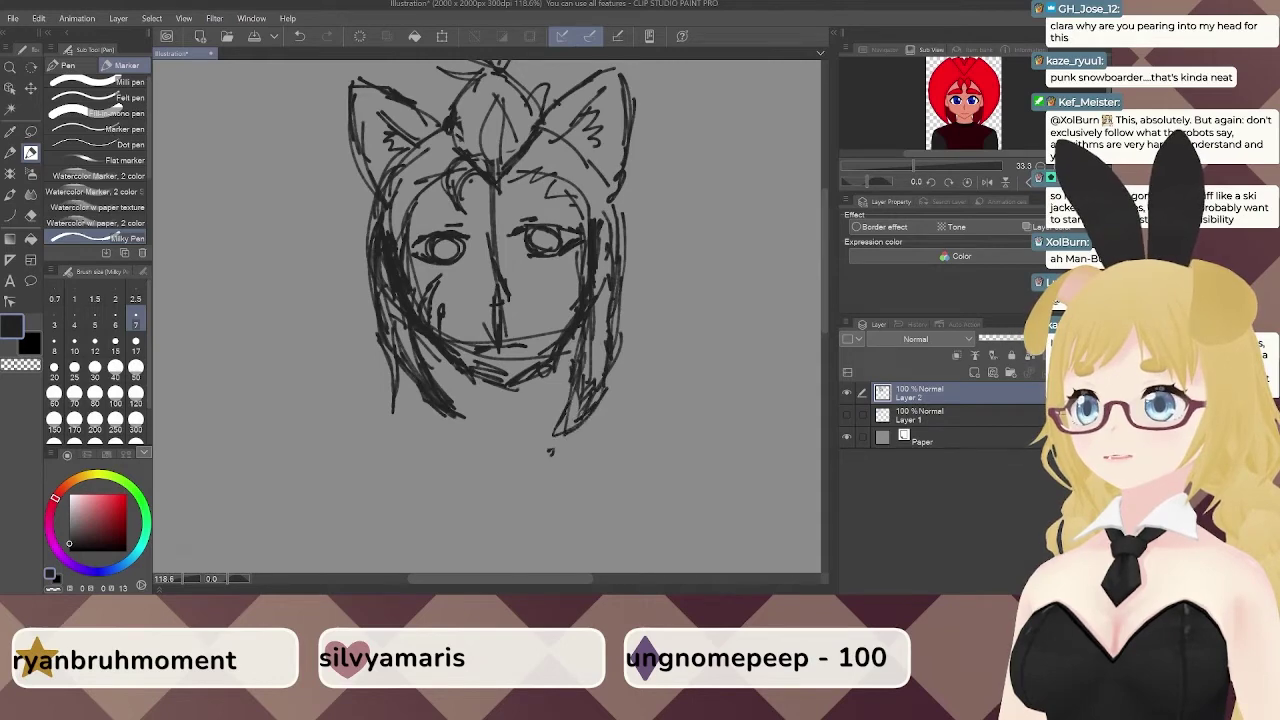
mouse_move(590, 328)
left_mouse_down()
mouse_move(560, 436)
mouse_move(630, 400)
left_mouse_up()
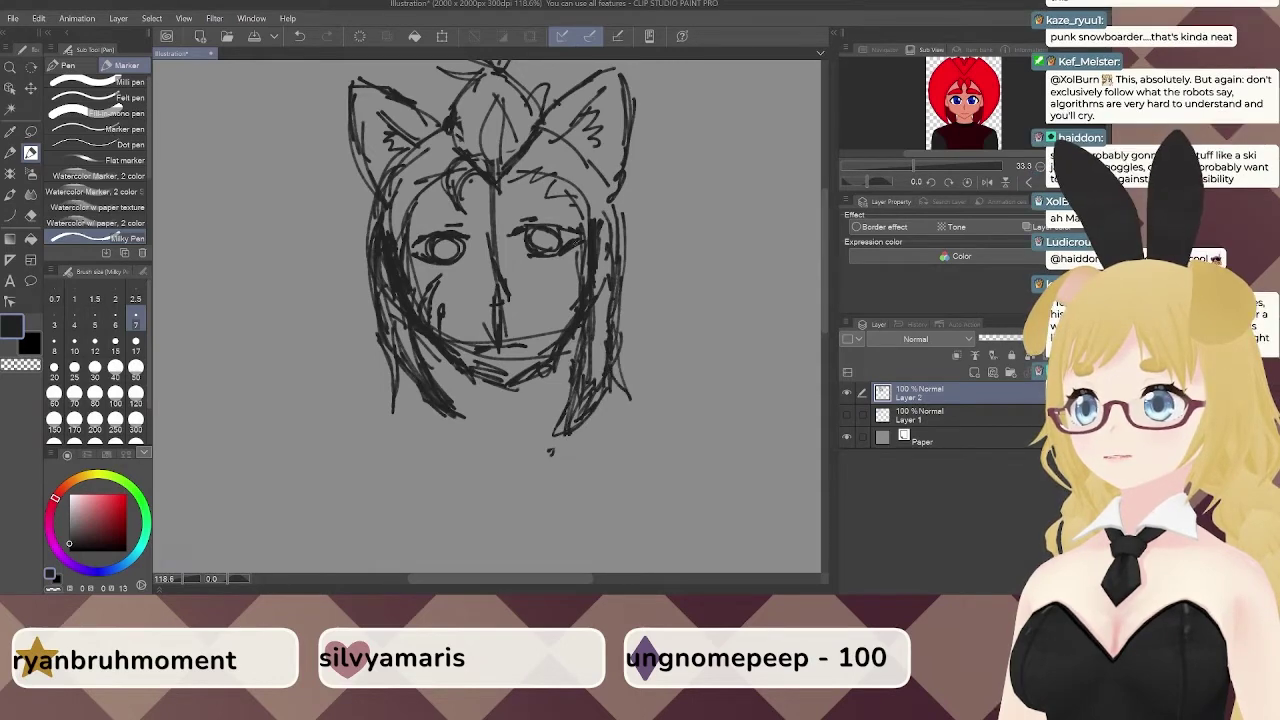
left_click_drag(551, 194, 572, 286)
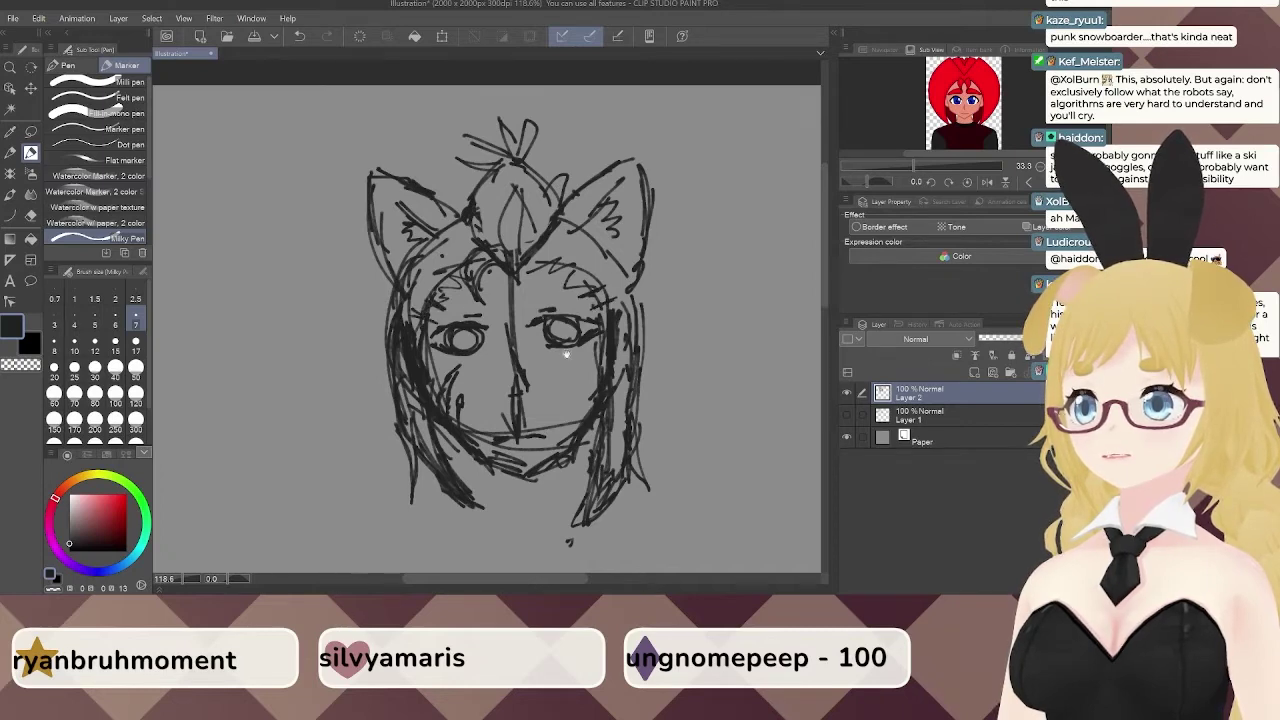
mouse_move(566, 354)
left_mouse_down()
mouse_move(557, 269)
mouse_move(583, 269)
left_mouse_up()
mouse_move(555, 385)
left_mouse_down()
mouse_move(537, 309)
mouse_move(546, 353)
left_mouse_up()
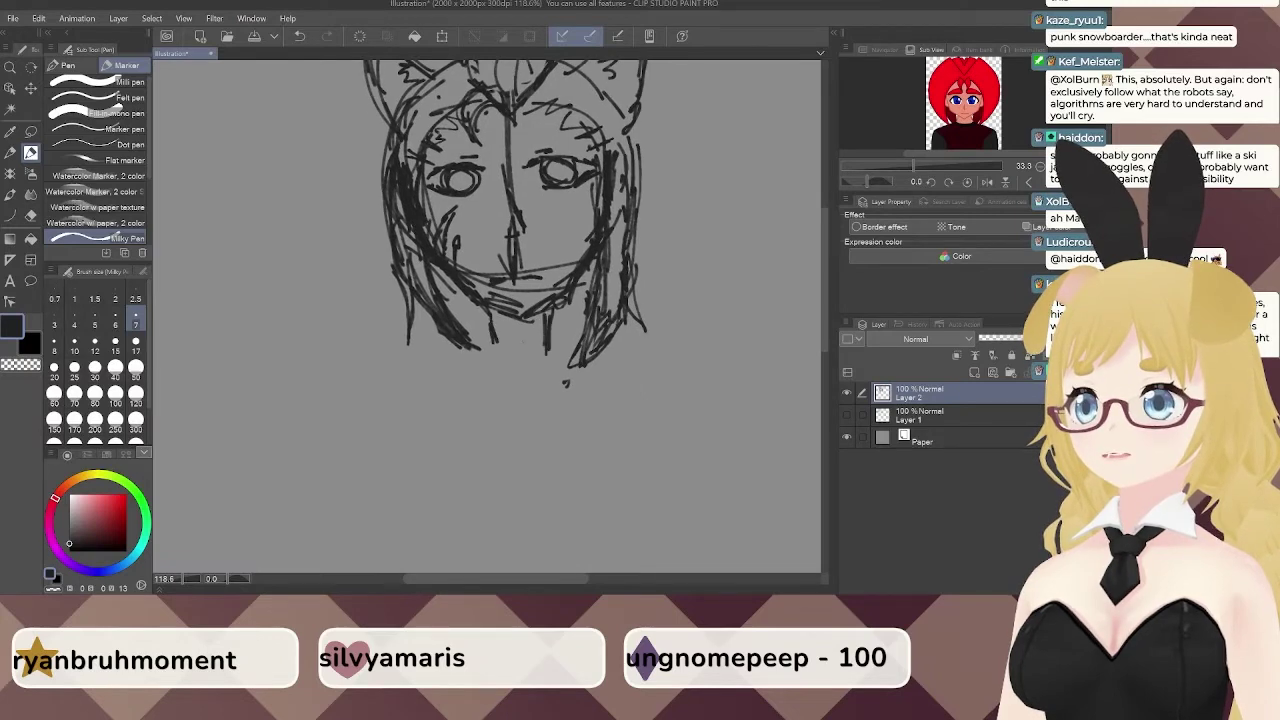
left_click_drag(479, 313, 494, 360)
key("ctrl+z")
key("ctrl+z")
key("ctrl+z")
Draw both sides of the neck below the jaw and short curves where it meets the shoulders.
left_click_drag(565, 305, 554, 360)
mouse_move(482, 310)
left_mouse_down()
mouse_move(500, 358)
mouse_move(472, 374)
left_mouse_up()
mouse_move(464, 365)
left_mouse_down()
mouse_move(440, 376)
mouse_move(500, 366)
left_mouse_up()
left_click_drag(563, 360, 639, 376)
left_click_drag(554, 350, 579, 363)
Draw sloping shoulder lines outward from both sides of the neck, curving down at their outer ends.
left_click_drag(506, 424, 548, 312)
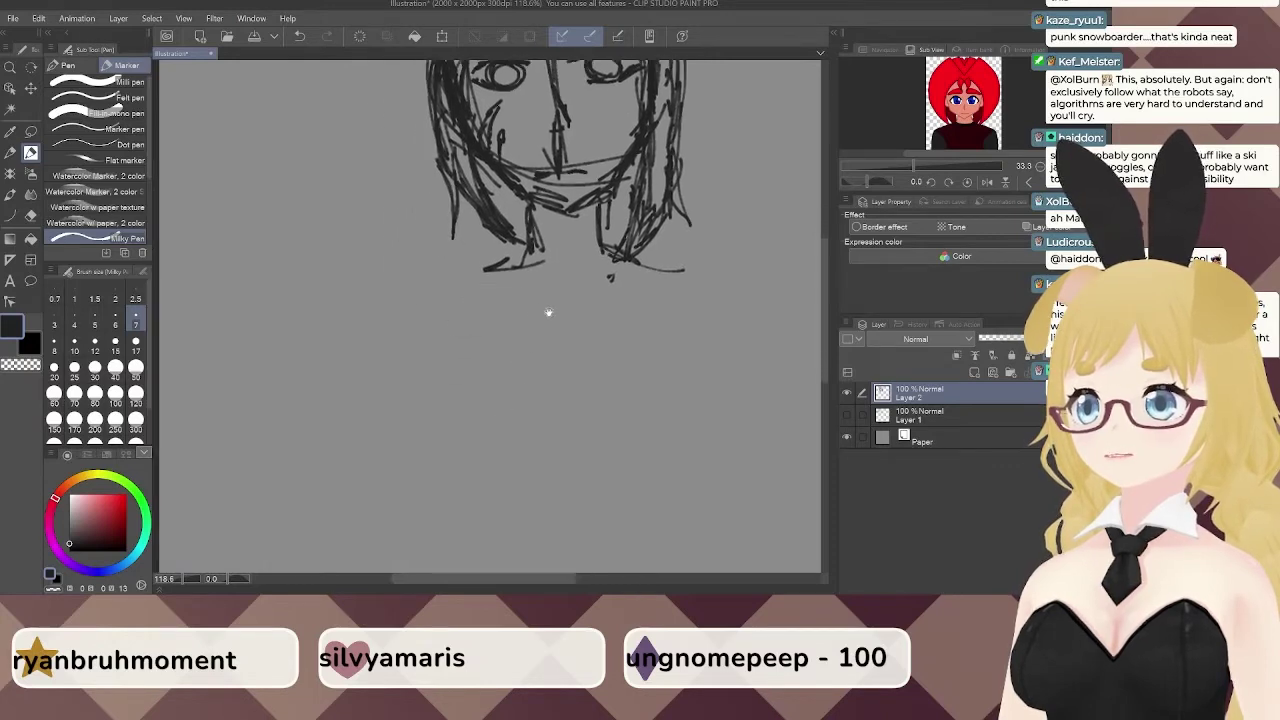
left_click_drag(474, 282, 398, 296)
mouse_move(652, 278)
left_mouse_down()
mouse_move(768, 298)
mouse_move(763, 477)
left_mouse_up()
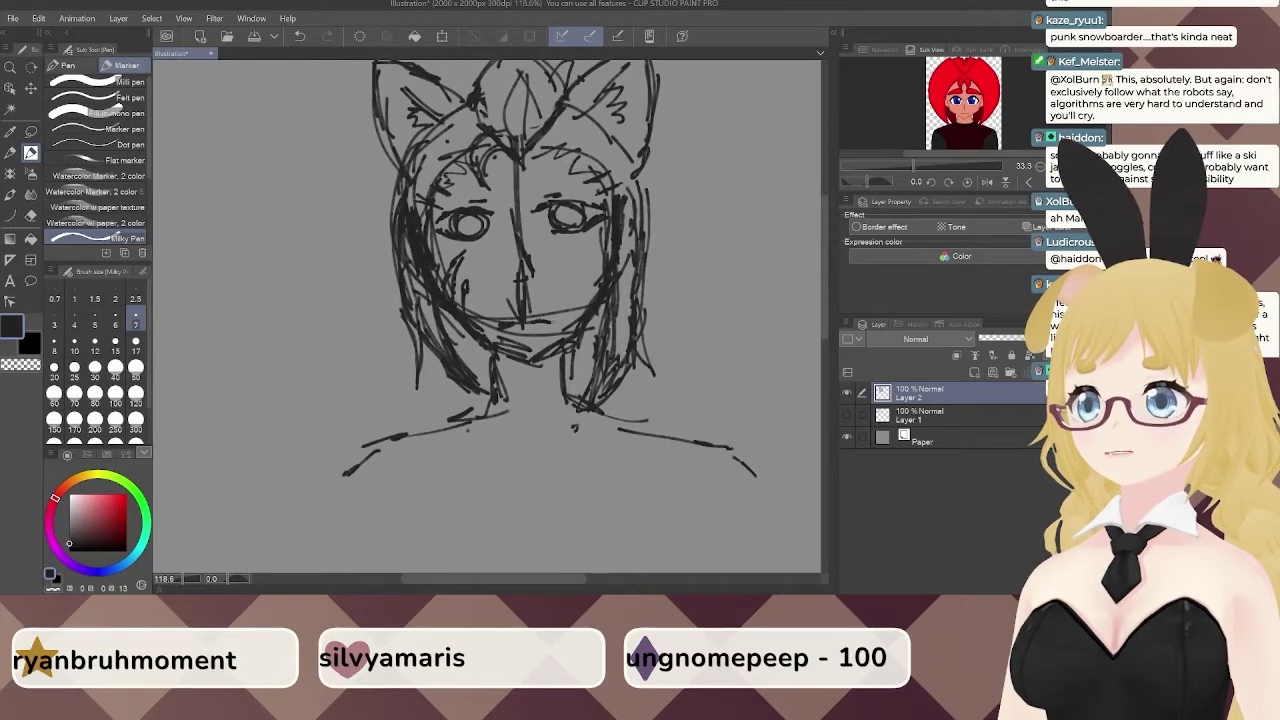
Move the whole sketch sideways to about the horizontal centre of the canvas.
scroll(663, 315, "down", 8)
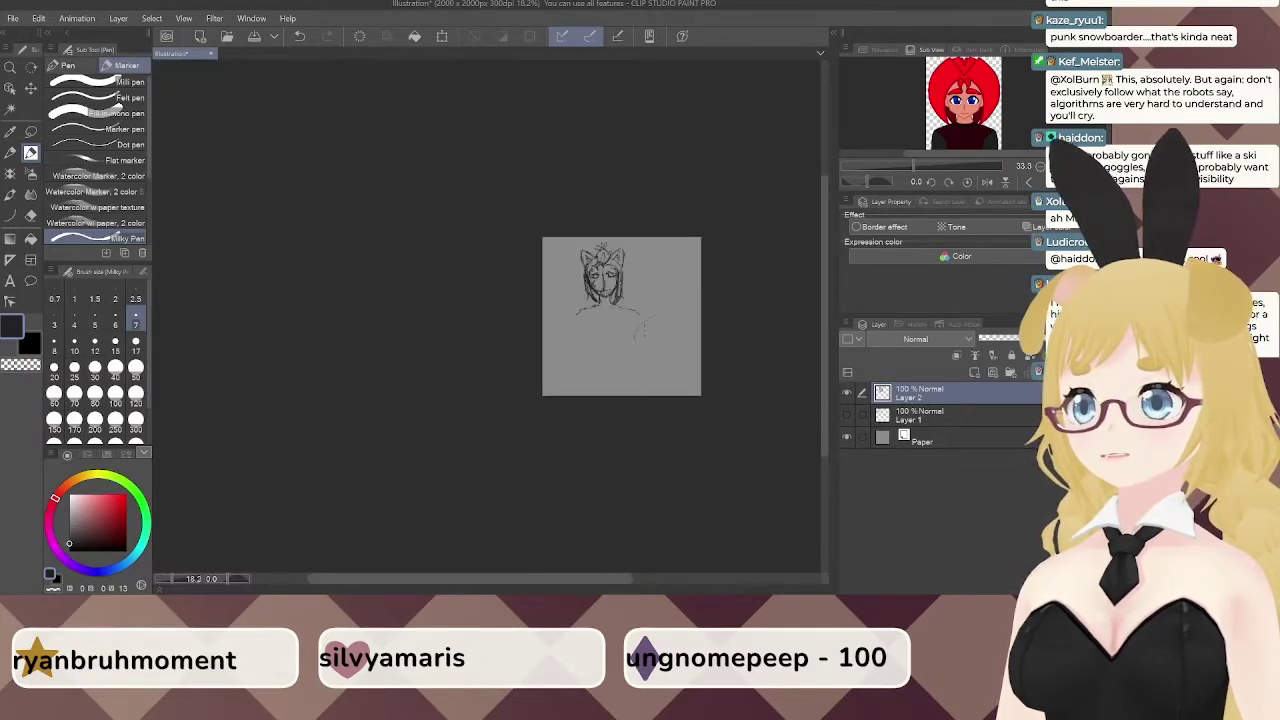
scroll(604, 315, "up", 5)
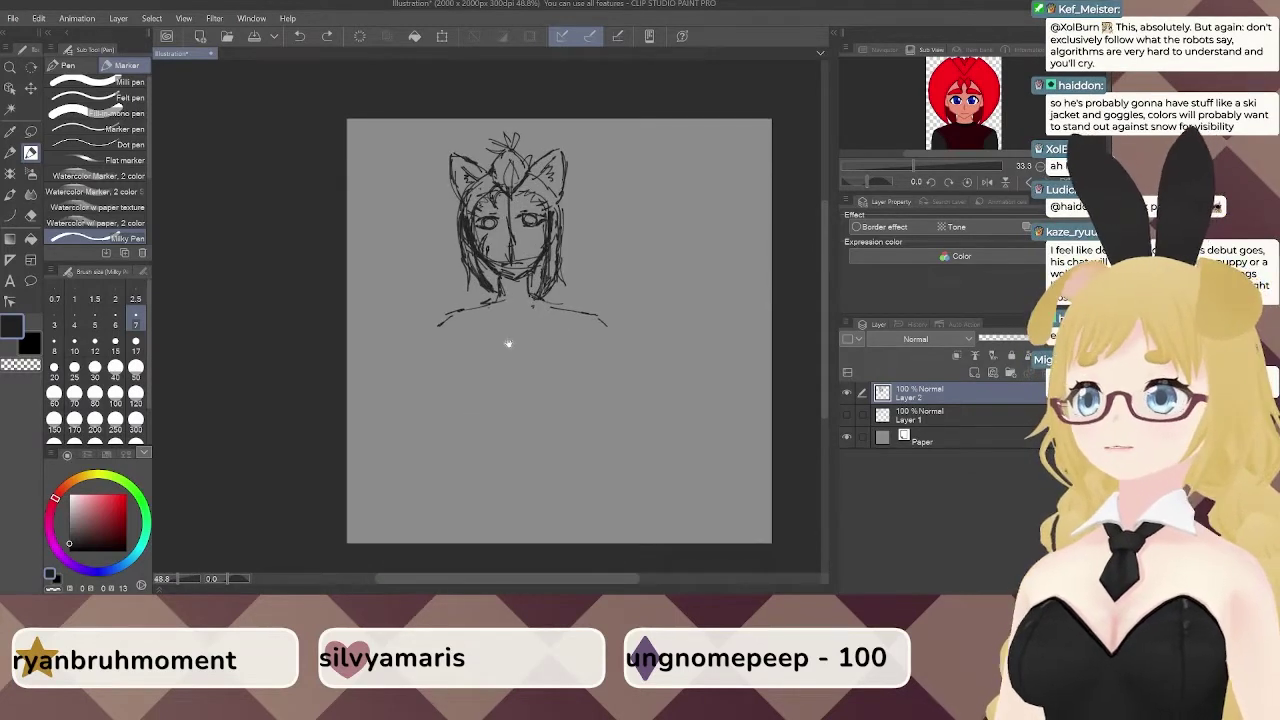
key("k")
left_click_drag(478, 297, 538, 299)
Lasso the whole sketch, scale it down, place it at the canvas's upper centre, and clear the selection.
key("i")
left_click(32, 131)
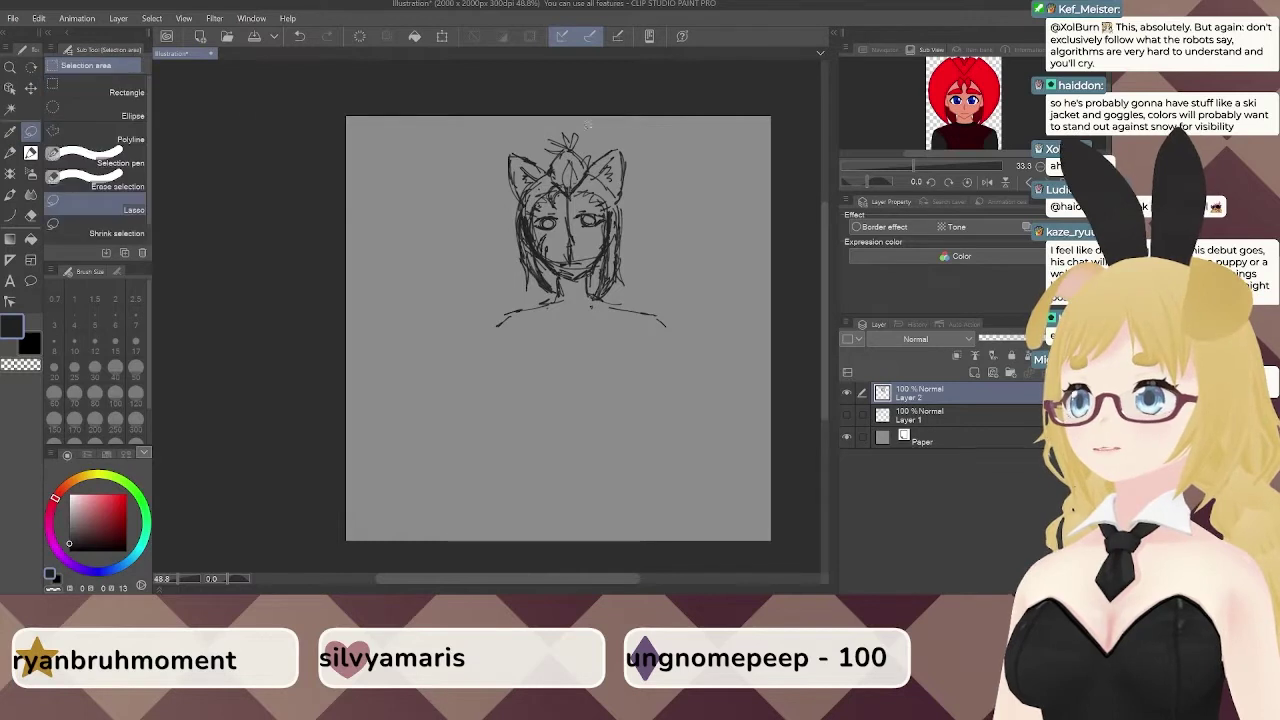
mouse_move(630, 97)
left_mouse_down()
mouse_move(330, 332)
mouse_move(642, 98)
left_mouse_up()
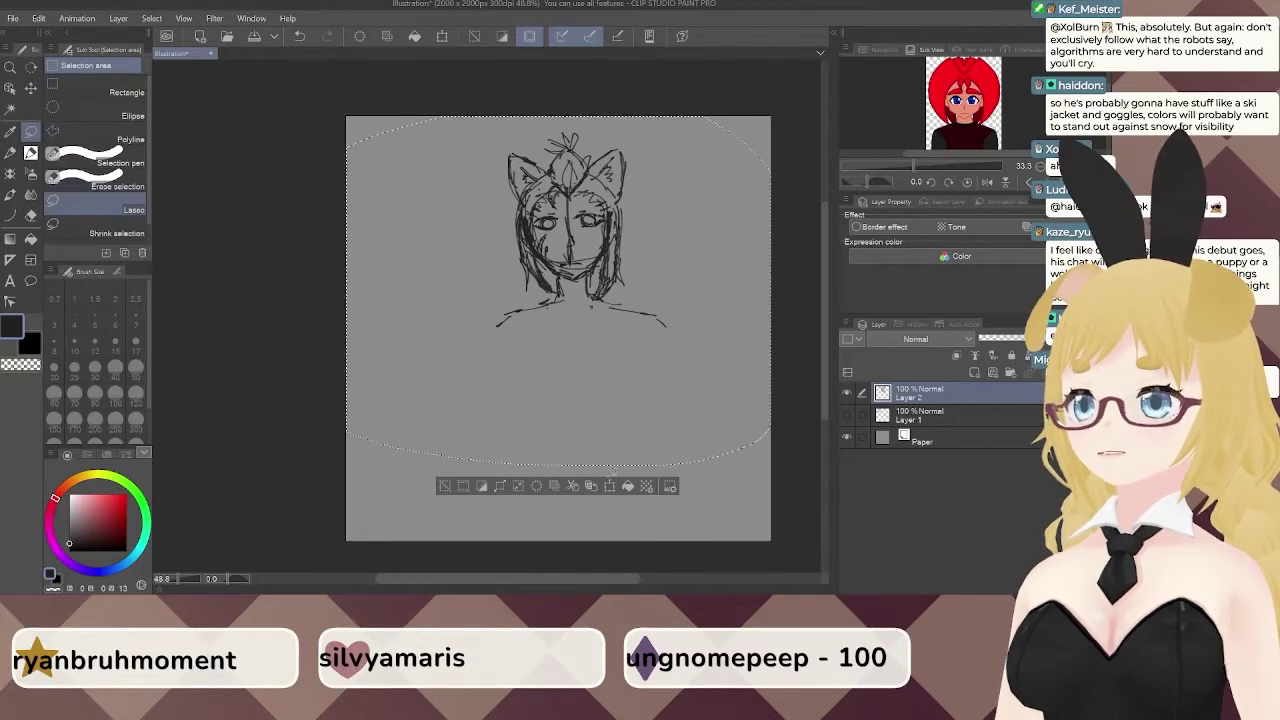
key("ctrl+t")
left_click_drag(772, 467, 655, 370)
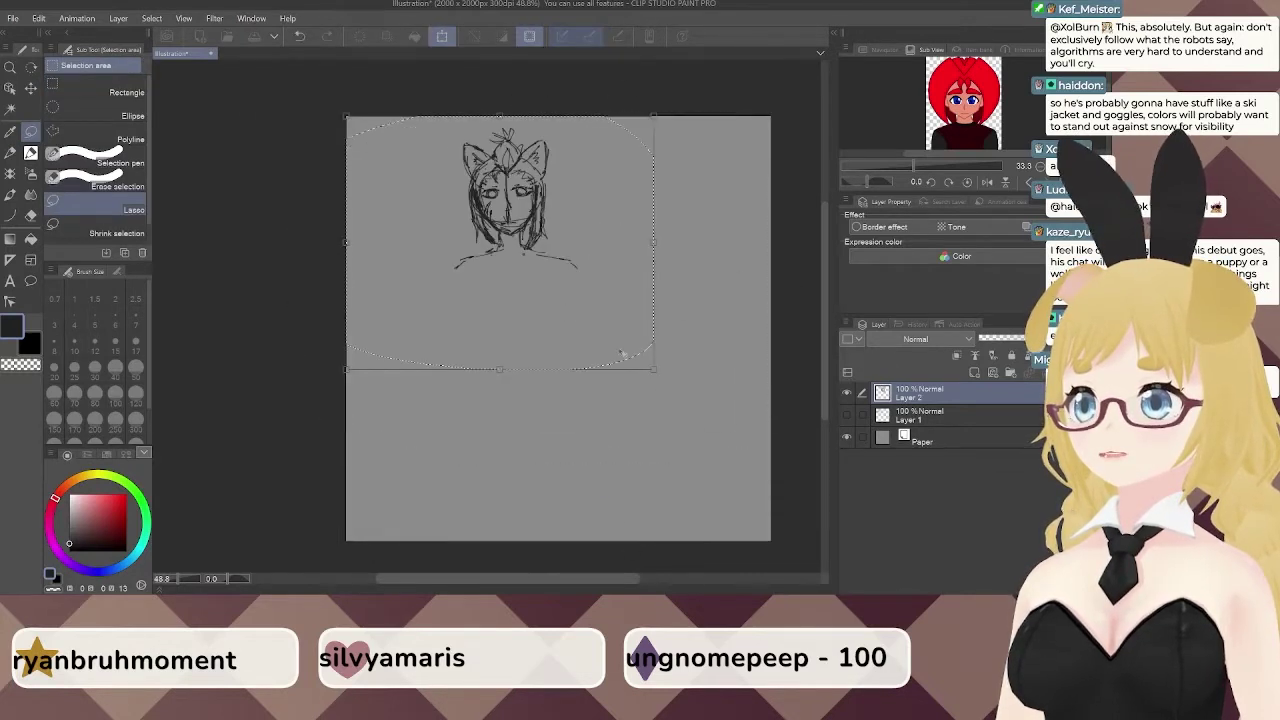
mouse_move(555, 270)
left_mouse_down()
mouse_move(647, 270)
mouse_move(620, 270)
left_mouse_up()
key("Return")
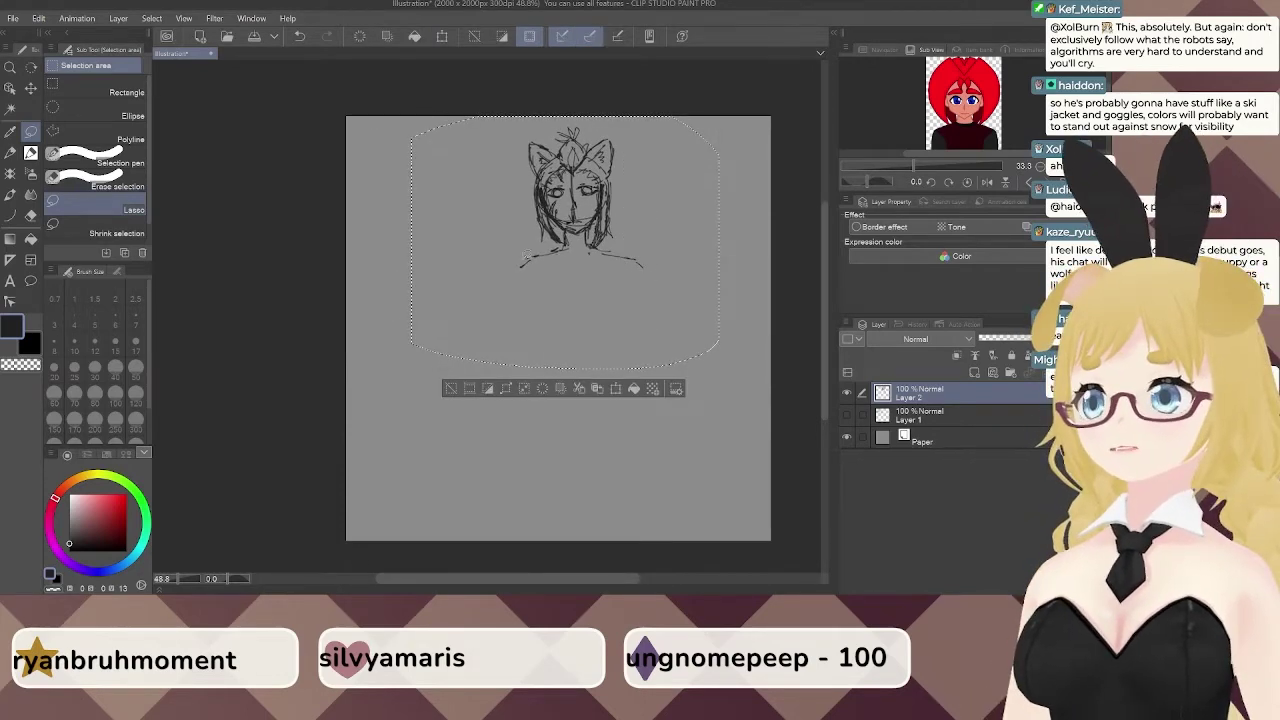
left_click(487, 388)
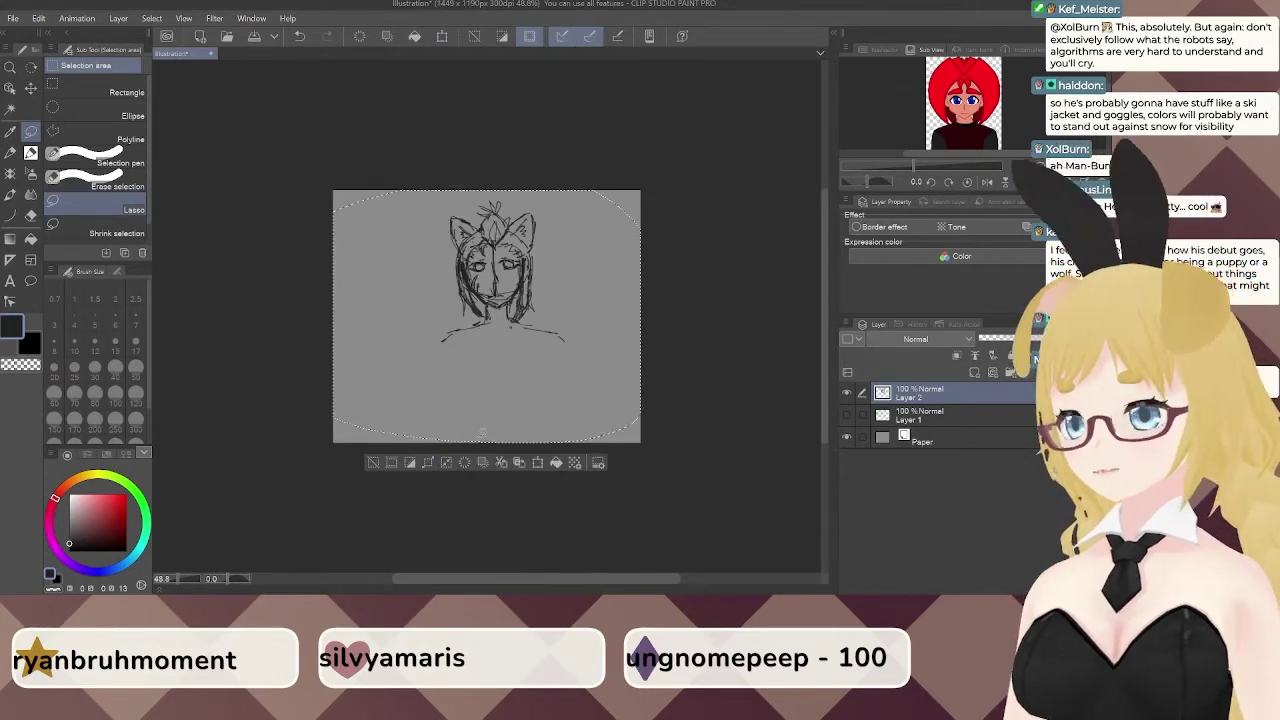
key("ctrl+z")
left_click(377, 377)
scroll(497, 165, "up", 5)
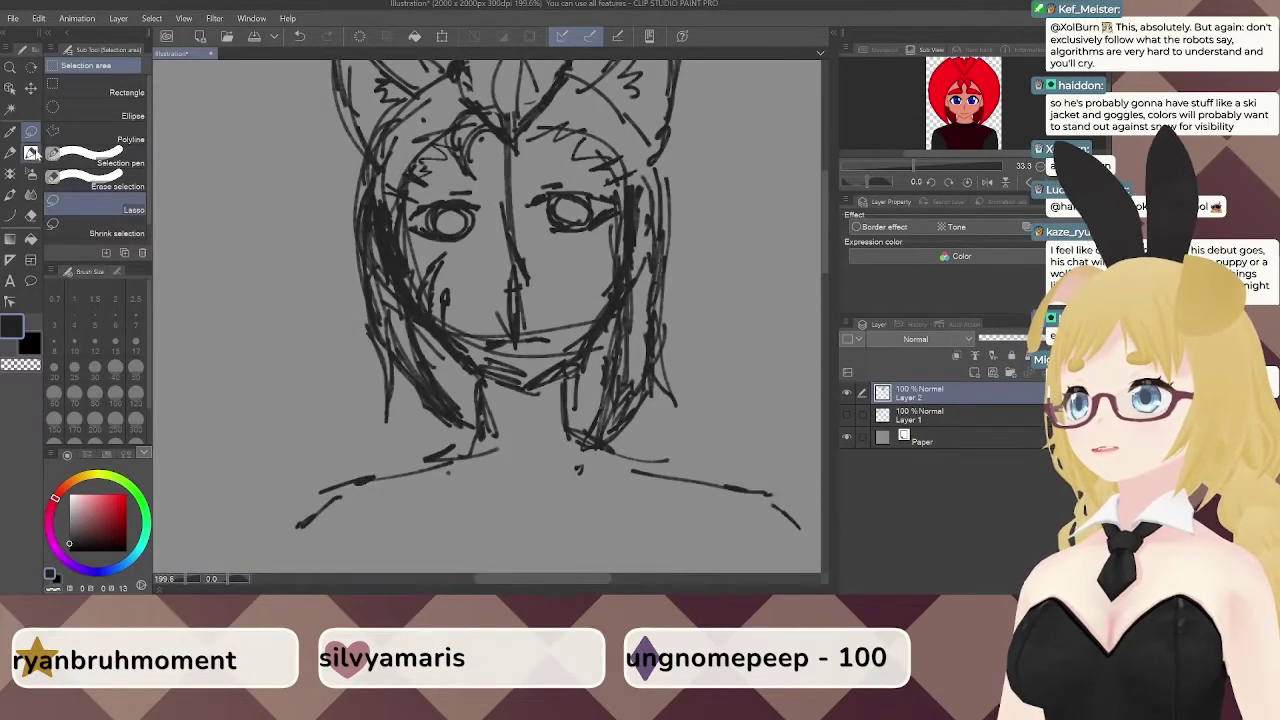
left_click(30, 152)
left_click_drag(366, 146, 296, 264)
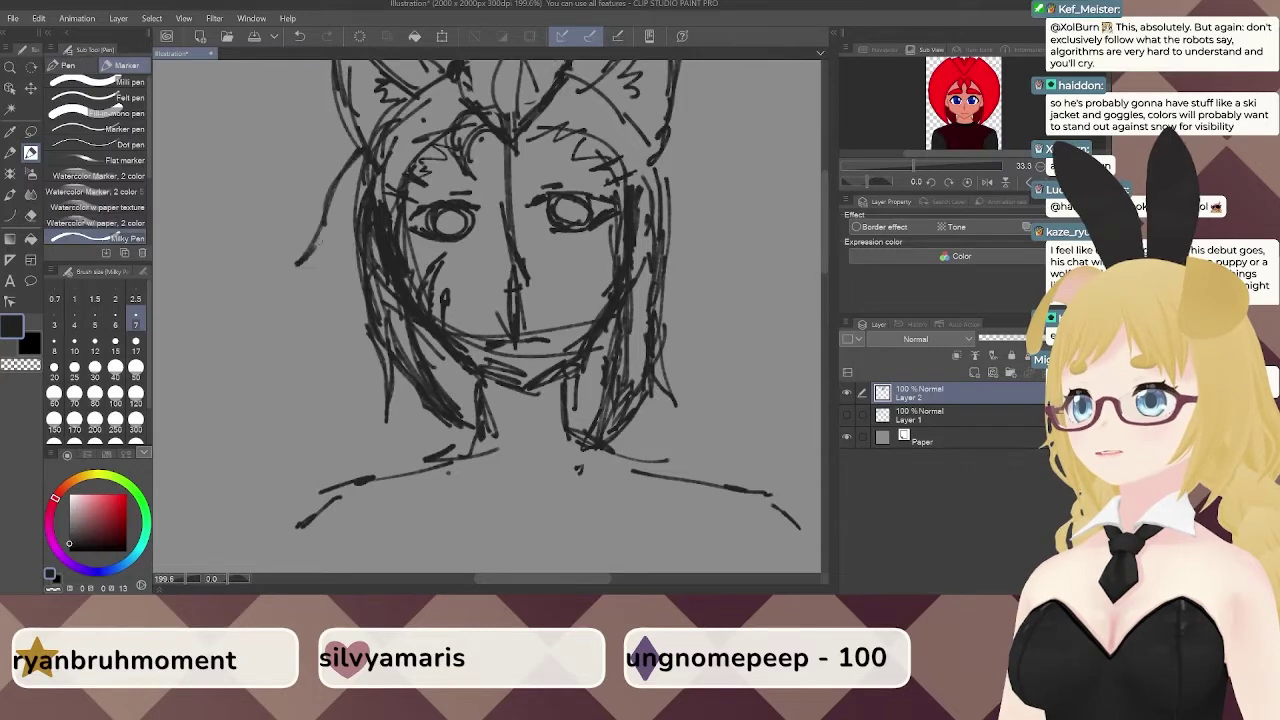
mouse_move(346, 204)
left_mouse_down()
mouse_move(316, 246)
mouse_move(328, 332)
left_mouse_up()
key("ctrl+z")
key("ctrl+z")
key("ctrl+z")
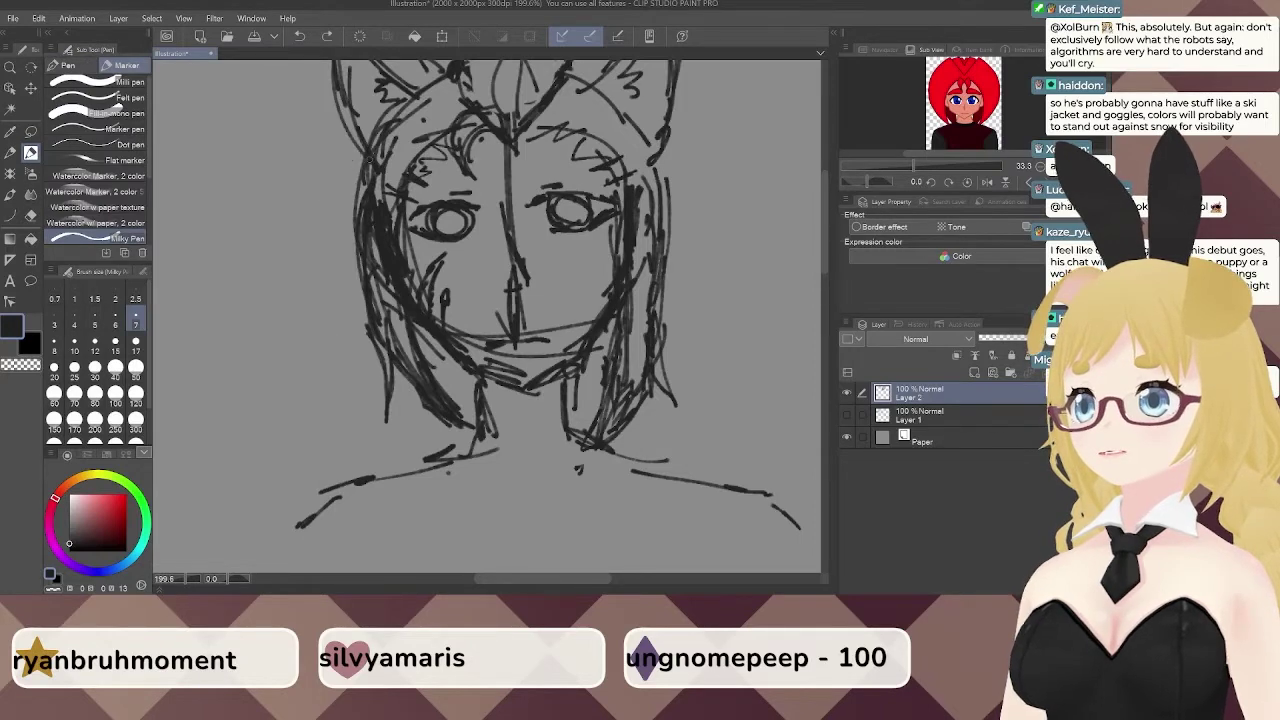
Add a loose pointed strand flaring outward on the head's left side and extra outer strands on both side locks.
left_click_drag(368, 158, 324, 284)
left_click_drag(352, 212, 308, 314)
mouse_move(358, 246)
left_mouse_down()
mouse_move(342, 333)
mouse_move(380, 390)
left_mouse_up()
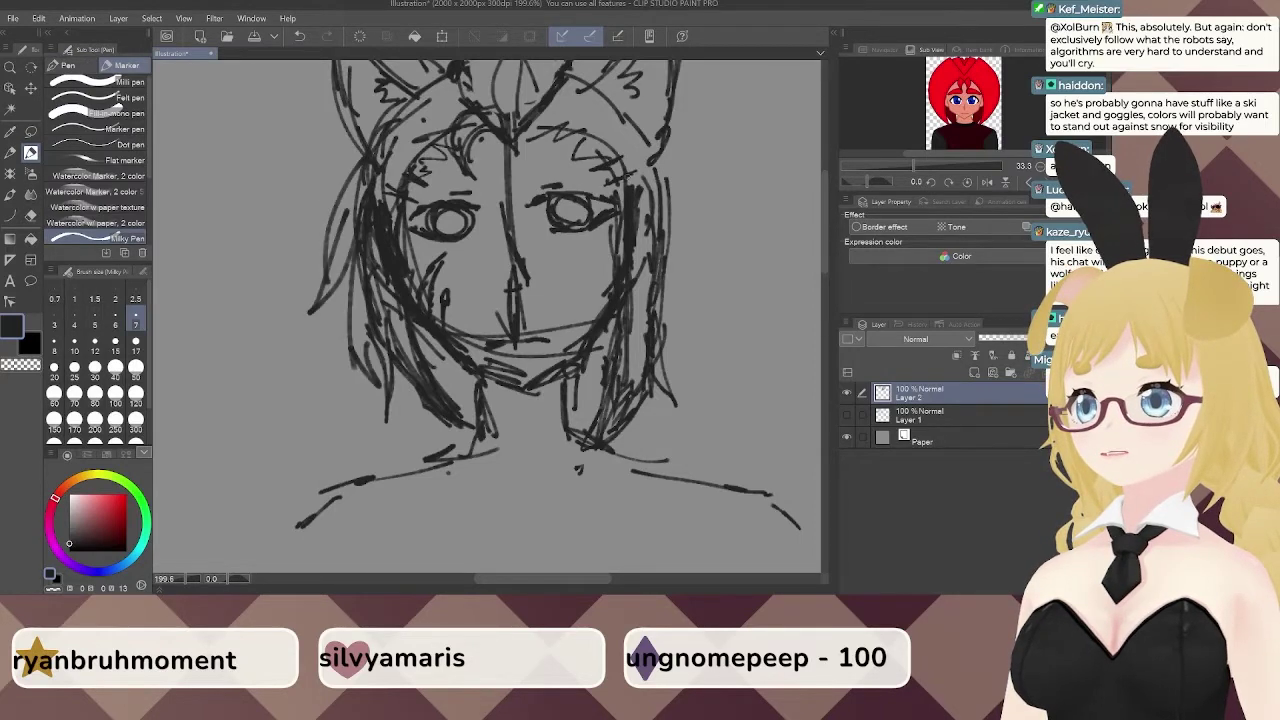
left_click_drag(678, 176, 666, 216)
left_click_drag(654, 294, 640, 350)
left_click_drag(670, 252, 655, 364)
Erase the spiky hairline strokes on both sides of the forehead with the Hard eraser at size 15.
left_click_drag(518, 194, 514, 281)
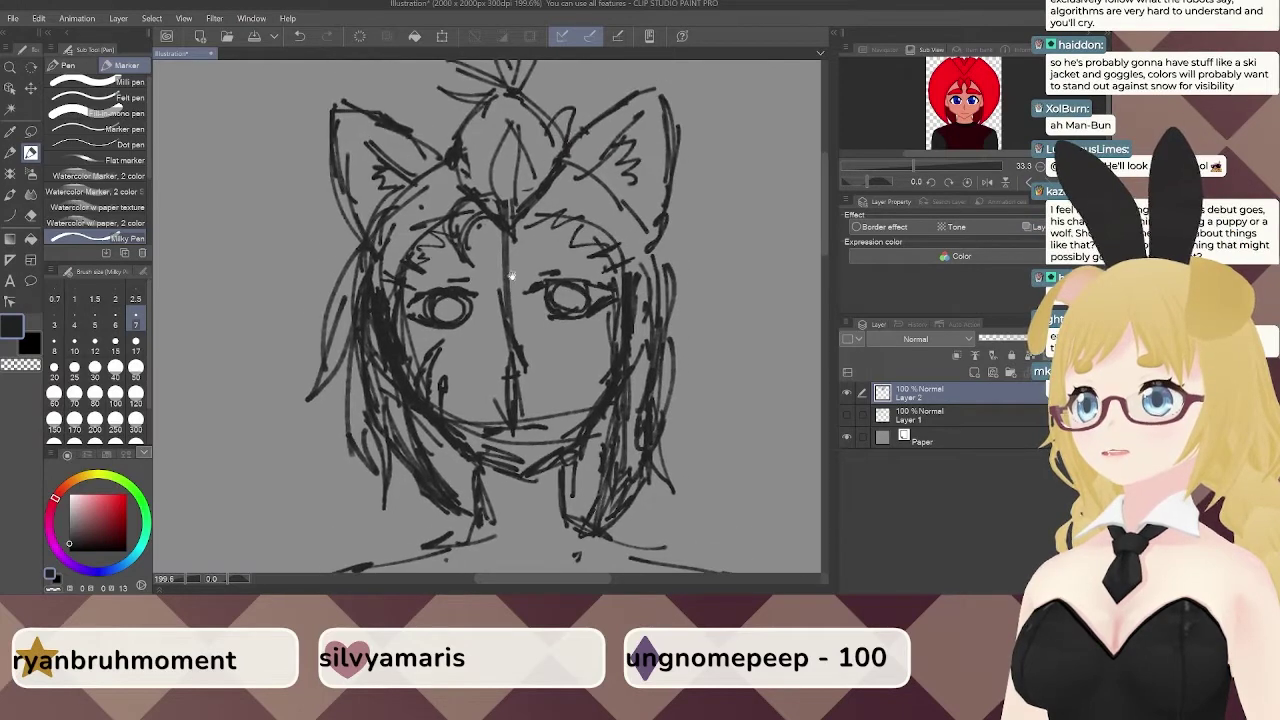
key("e")
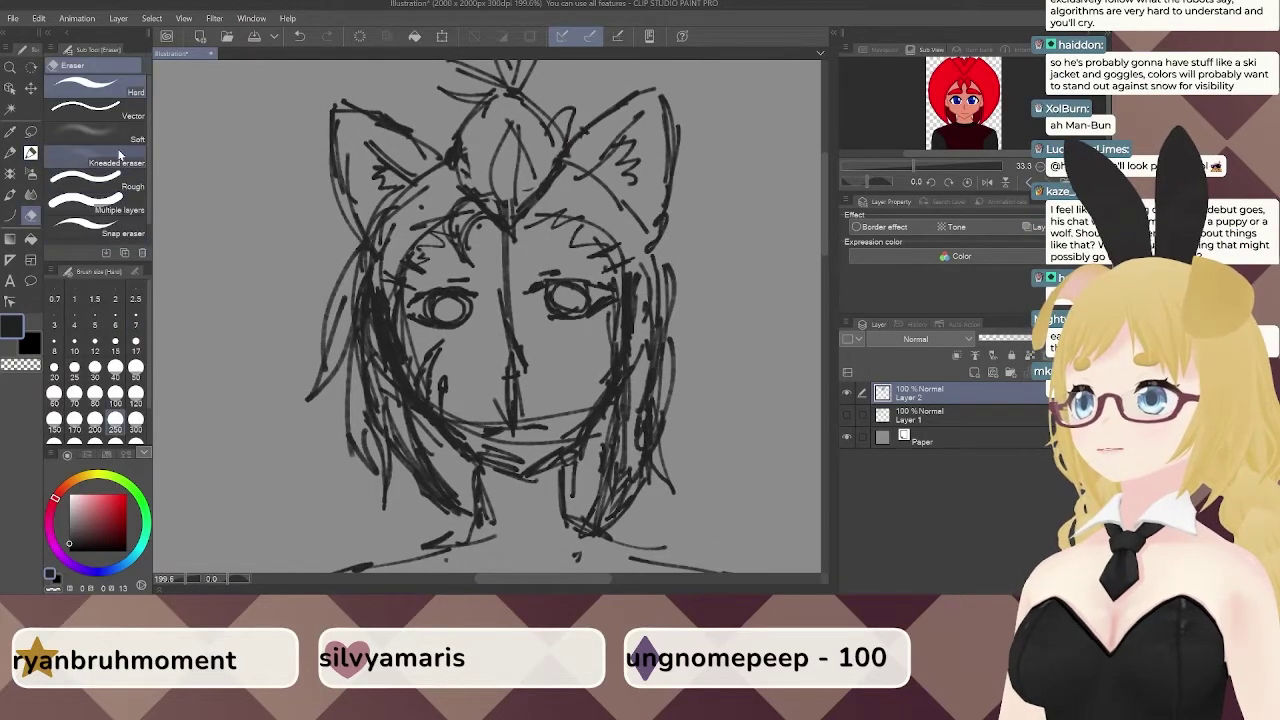
left_click(115, 341)
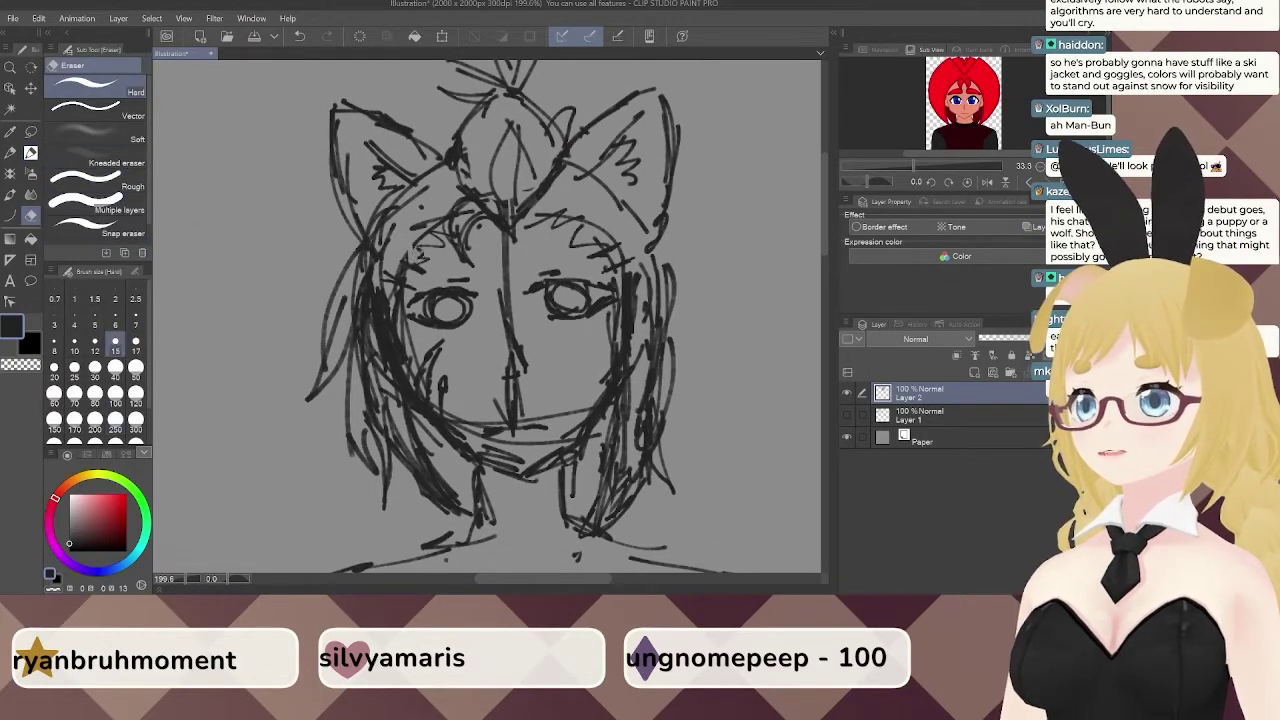
left_click_drag(434, 234, 408, 264)
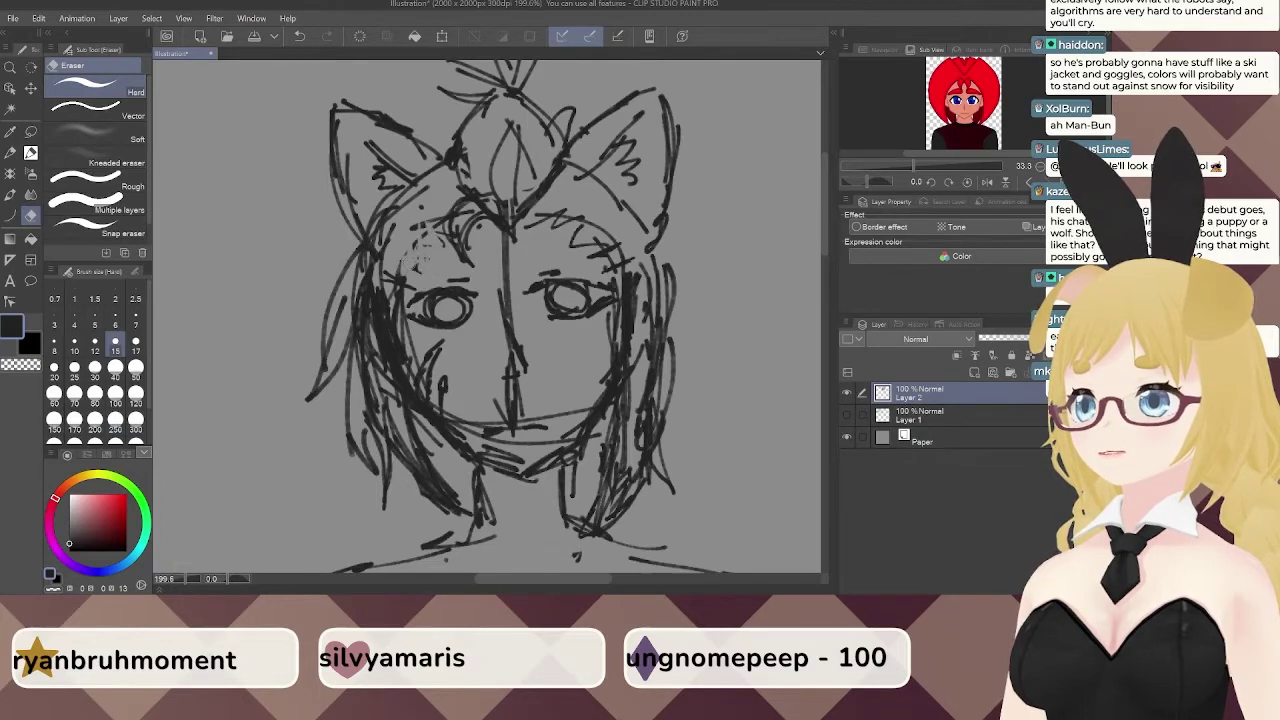
mouse_move(596, 248)
left_mouse_down()
mouse_move(612, 264)
mouse_move(590, 237)
left_mouse_up()
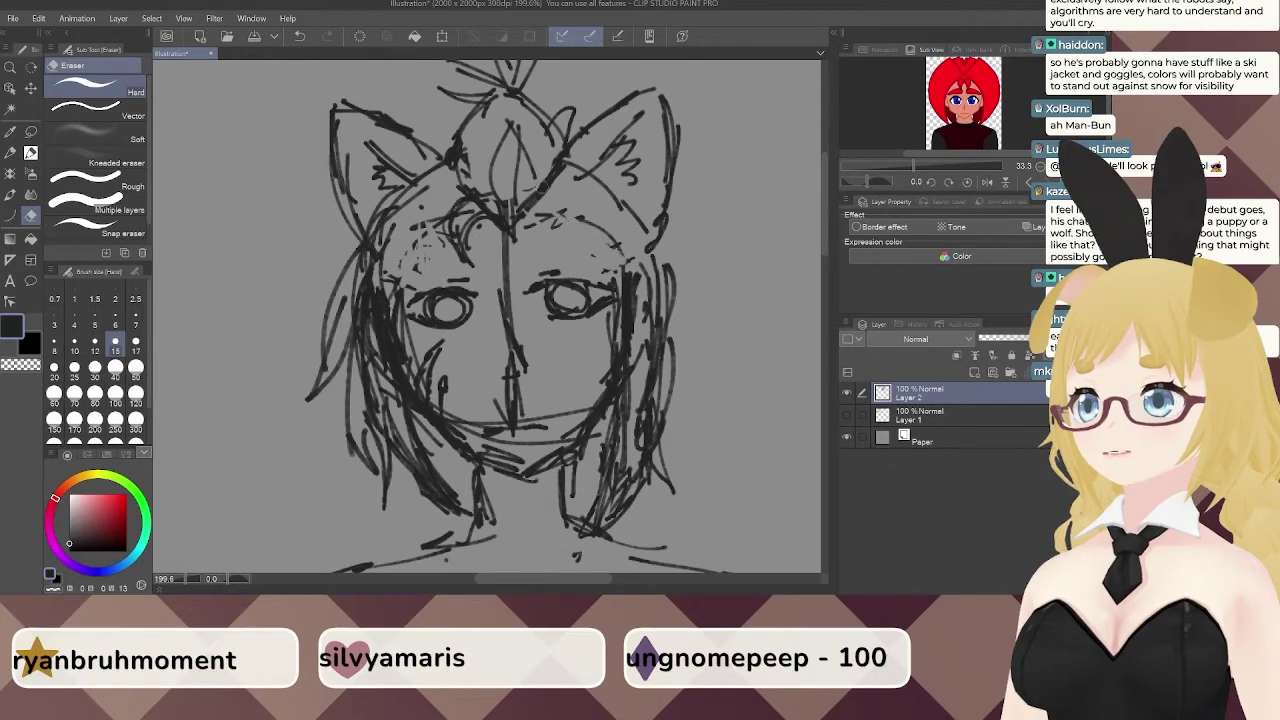
key("p")
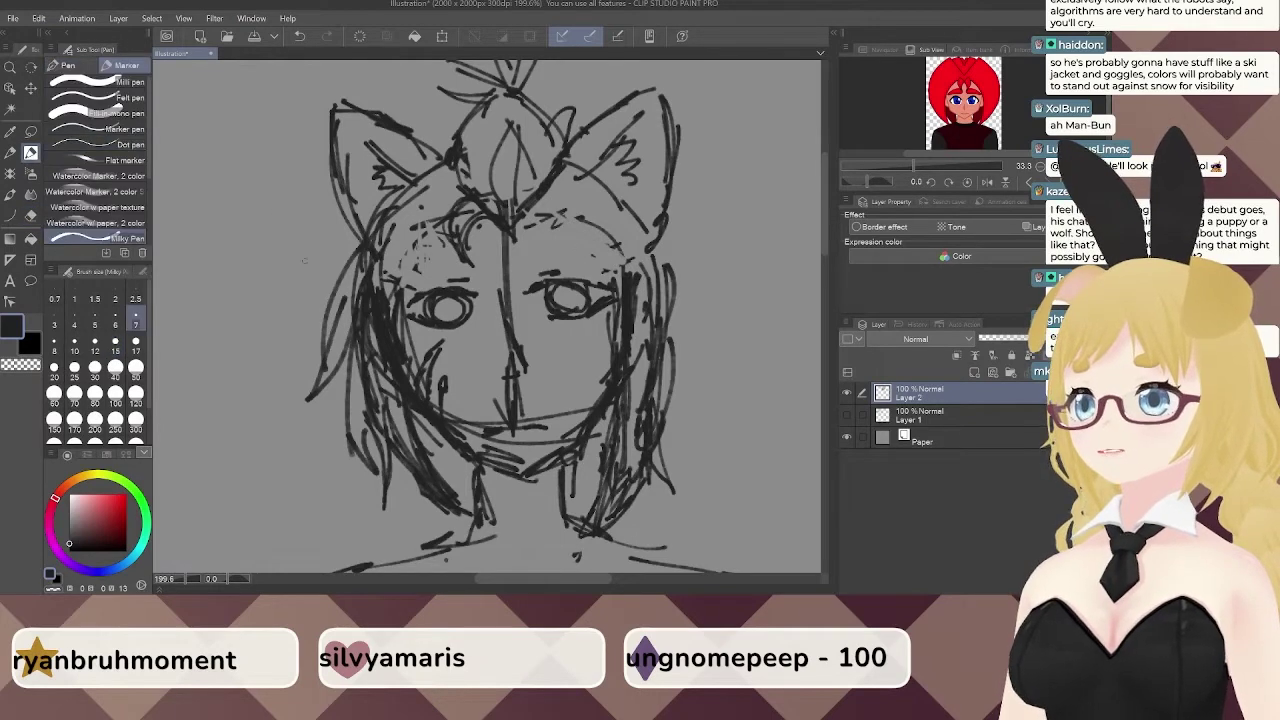
left_click_drag(386, 290, 498, 271)
key("ctrl+z")
key("ctrl+z")
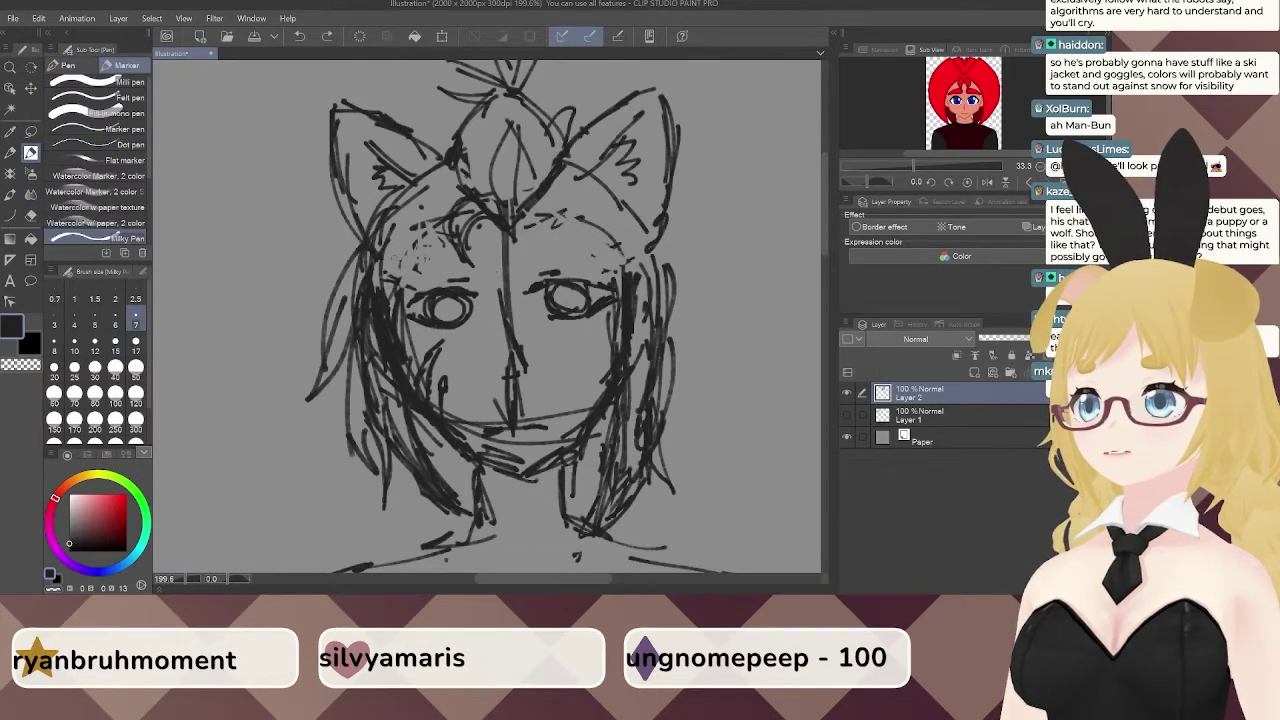
Sketch the upper and lower edges of a wide goggle band across the forehead, just above the eyes.
mouse_move(376, 290)
left_mouse_down()
mouse_move(502, 270)
mouse_move(626, 272)
left_mouse_up()
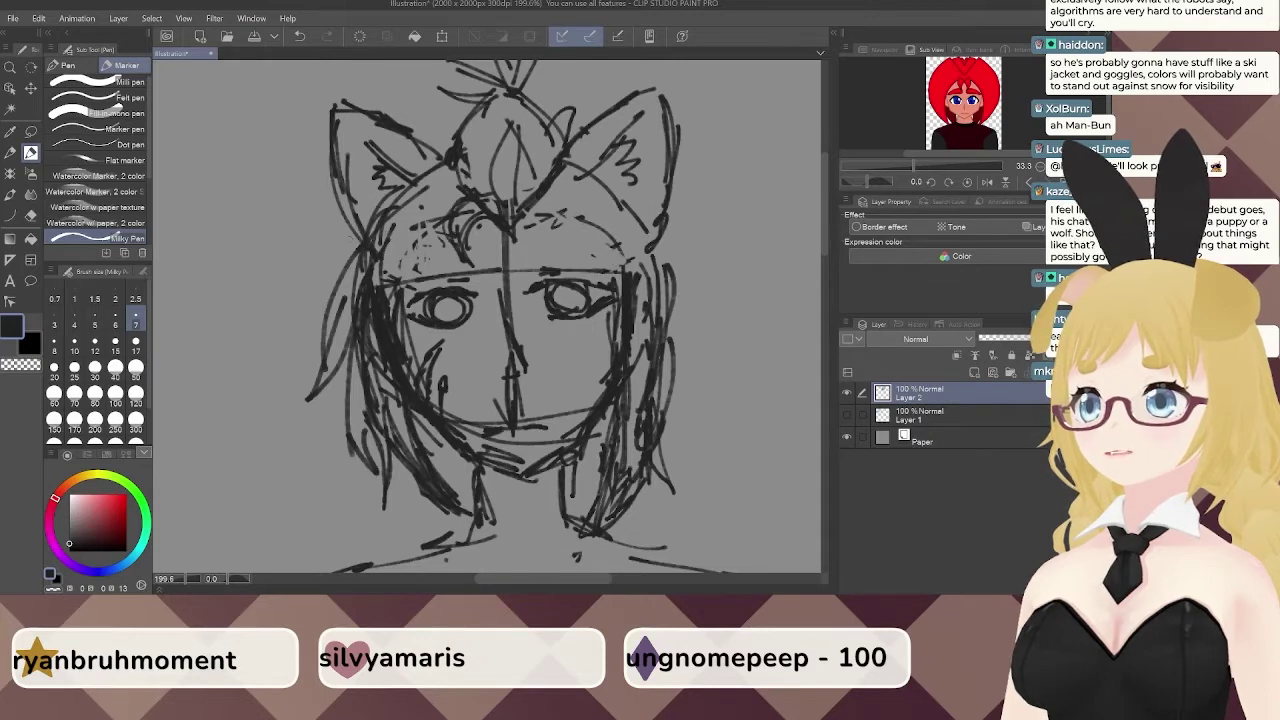
mouse_move(376, 236)
left_mouse_down()
mouse_move(588, 227)
mouse_move(640, 241)
mouse_move(440, 228)
mouse_move(376, 240)
left_mouse_up()
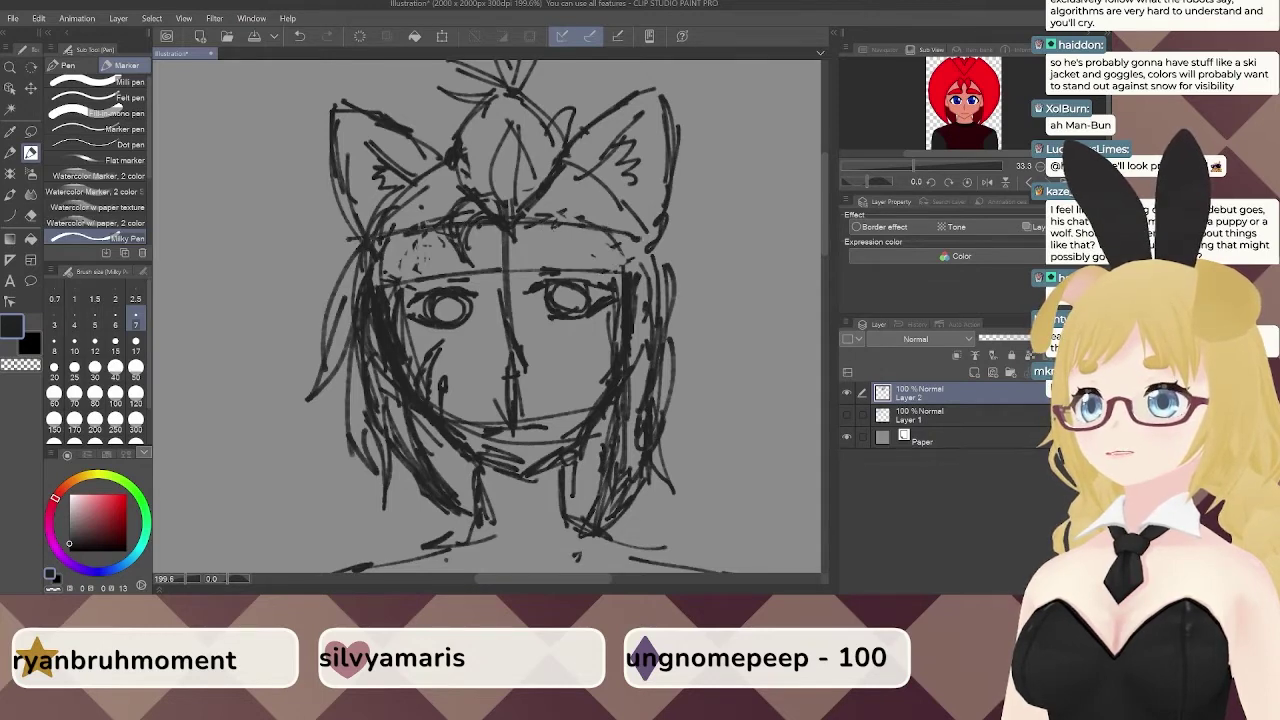
mouse_move(530, 230)
left_mouse_down()
mouse_move(644, 240)
mouse_move(522, 220)
left_mouse_up()
left_click_drag(594, 234, 460, 231)
left_click_drag(398, 272, 656, 268)
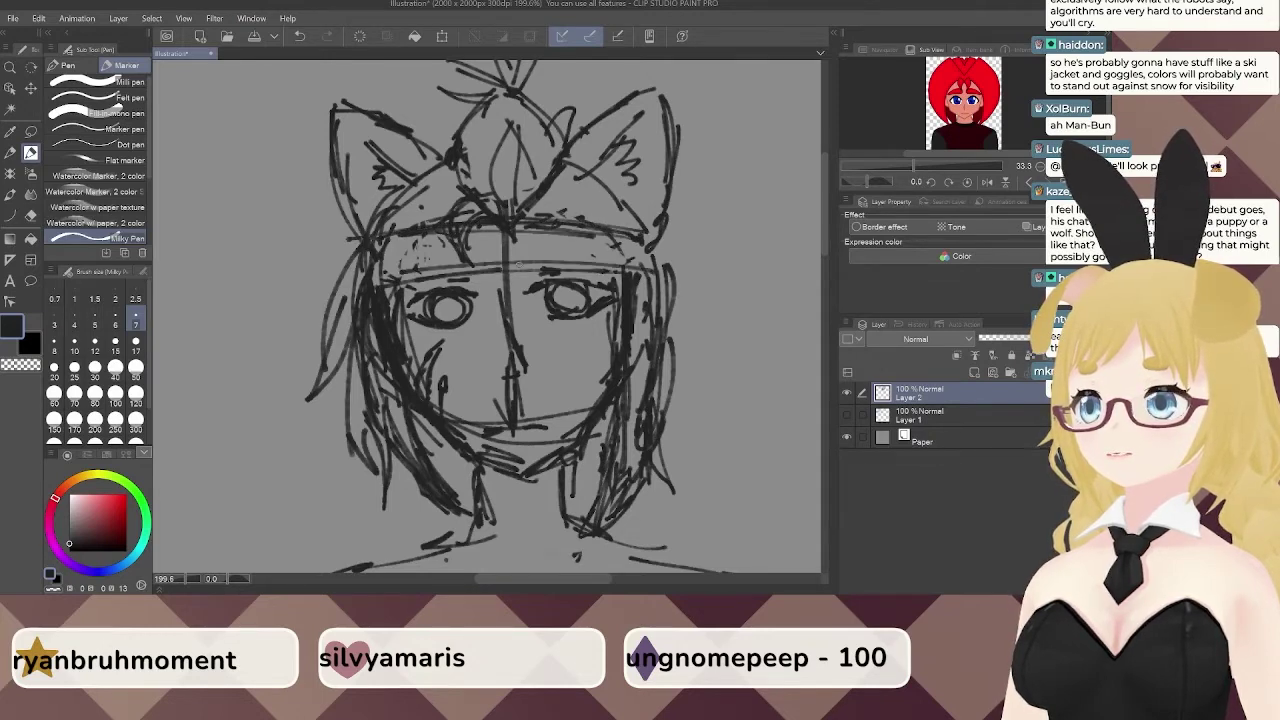
mouse_move(516, 264)
left_mouse_down()
mouse_move(604, 228)
mouse_move(587, 228)
mouse_move(662, 268)
left_mouse_up()
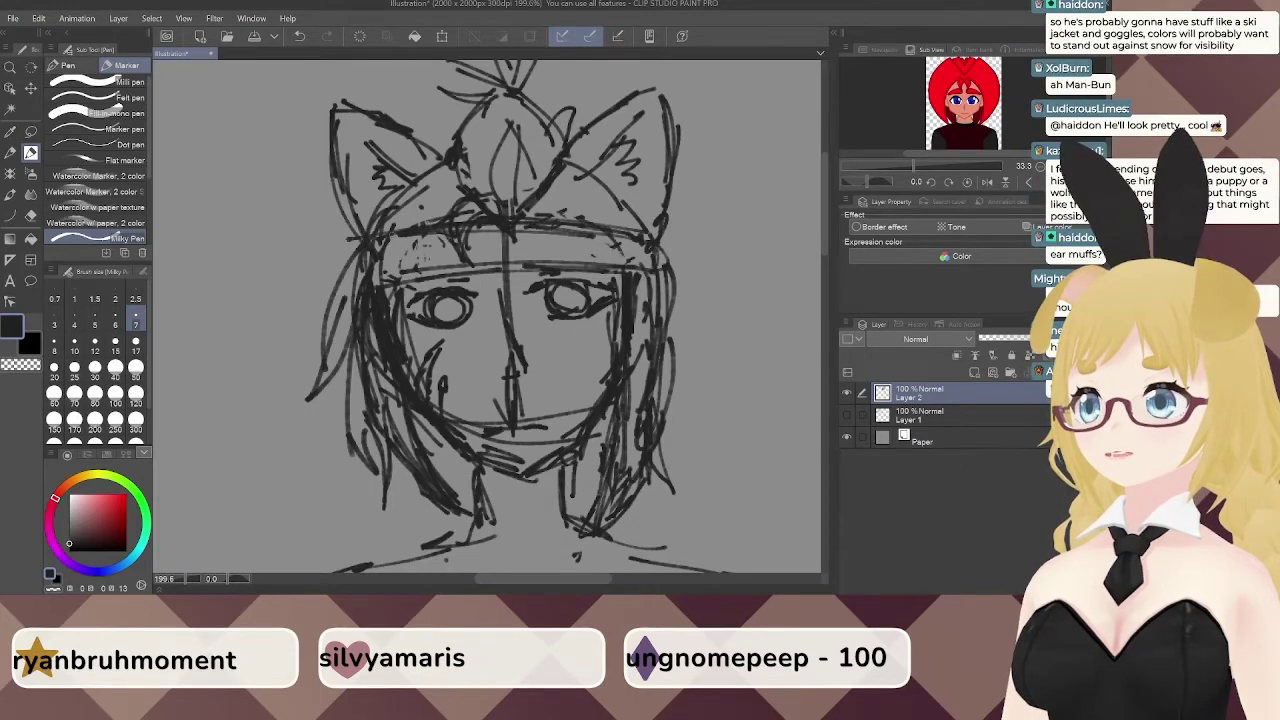
Close the goggle band's end, hatch the lens areas on both sides, and add short strokes at its centre.
left_click_drag(355, 242, 361, 287)
mouse_move(380, 230)
left_mouse_down()
mouse_move(394, 272)
mouse_move(478, 278)
left_mouse_up()
left_click_drag(476, 234, 474, 272)
mouse_move(430, 236)
left_mouse_down()
mouse_move(456, 238)
mouse_move(410, 252)
mouse_move(466, 272)
left_mouse_up()
mouse_move(524, 230)
left_mouse_down()
mouse_move(548, 270)
mouse_move(648, 262)
left_mouse_up()
left_click_drag(632, 238, 640, 266)
mouse_move(565, 231)
left_mouse_down()
mouse_move(546, 262)
mouse_move(606, 266)
mouse_move(572, 258)
left_mouse_up()
left_click_drag(548, 312, 532, 281)
left_click_drag(475, 230, 510, 214)
left_click_drag(468, 228, 510, 224)
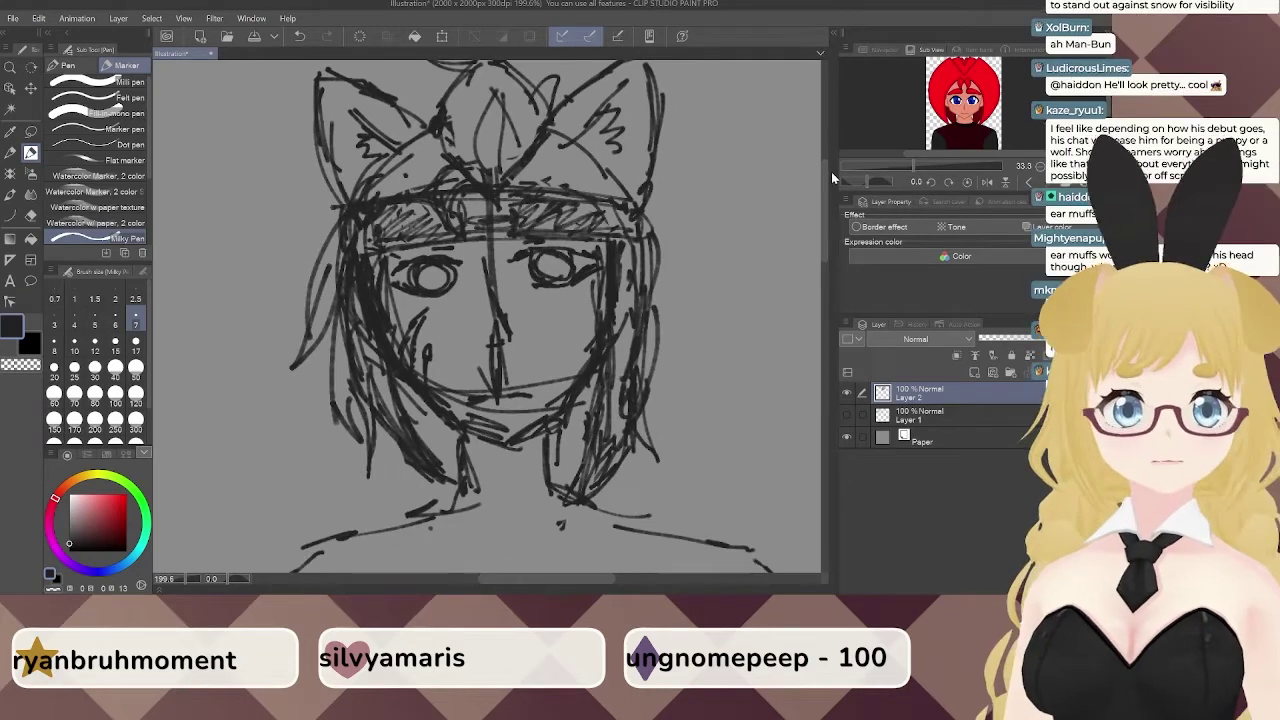
Extend both shoulders with outward-sloping strokes for the outer edges of the upper arms.
scroll(620, 305, "down", 3)
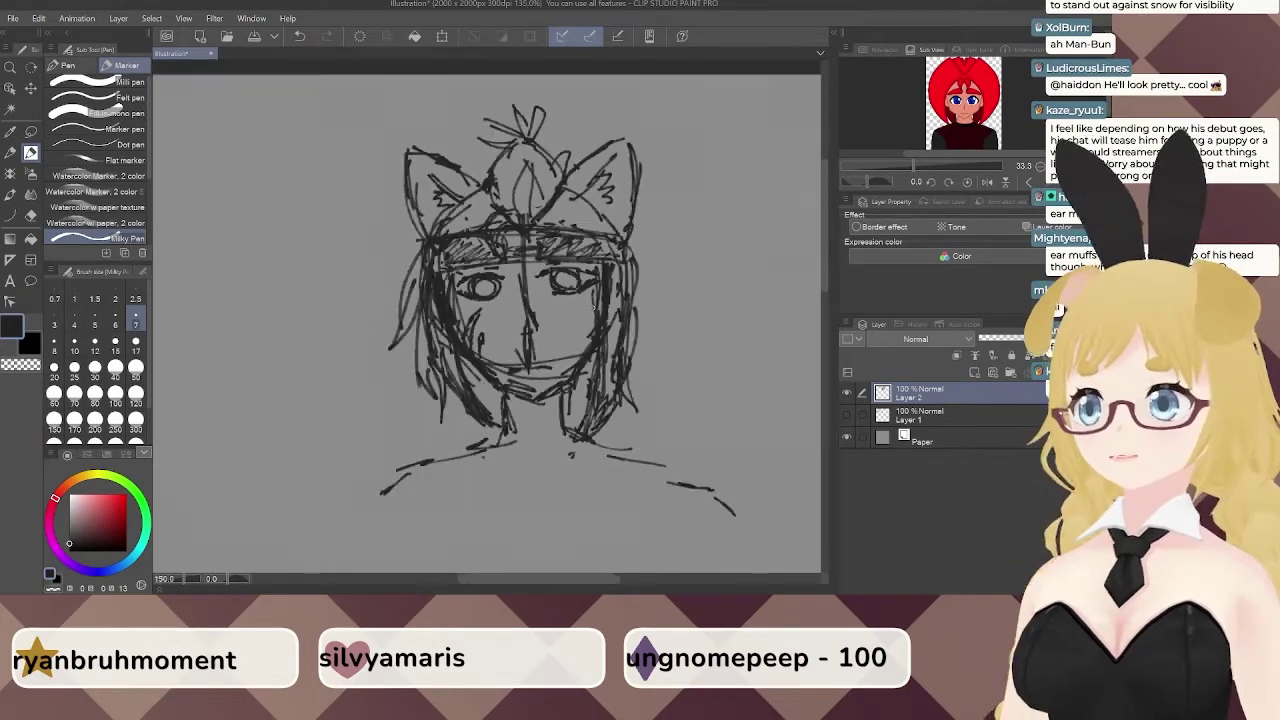
left_click_drag(635, 350, 597, 219)
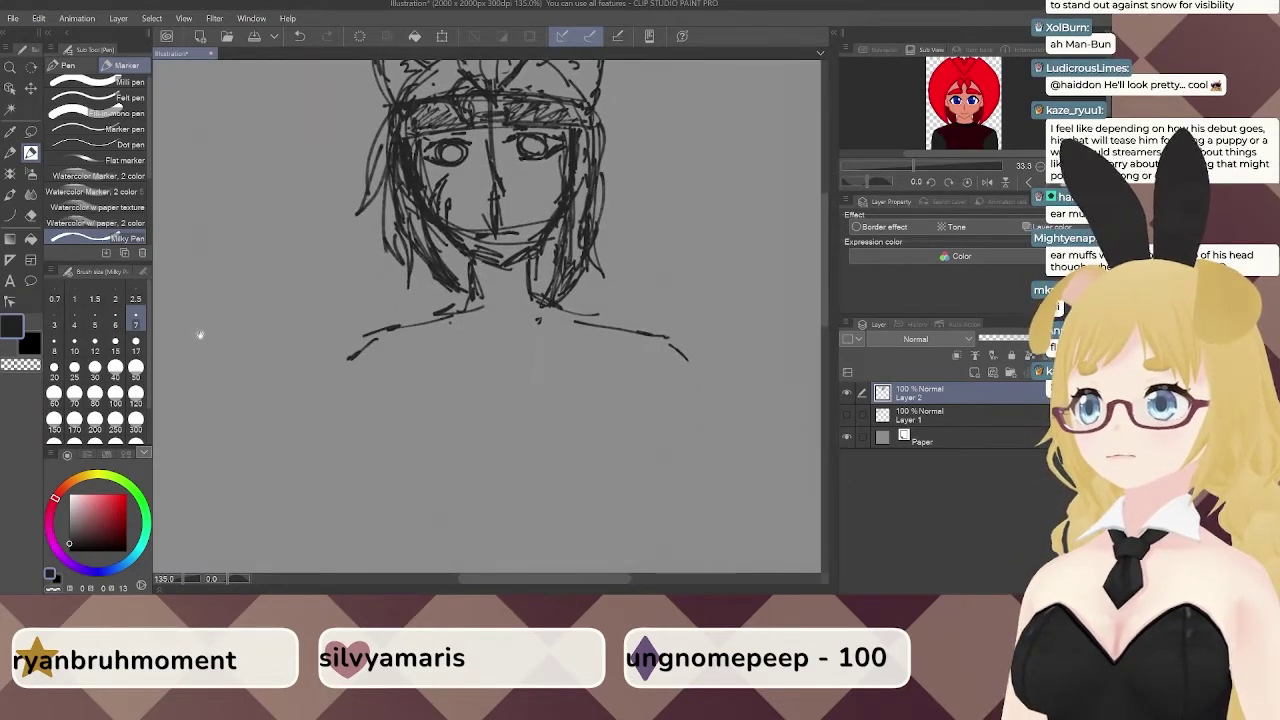
scroll(369, 243, "down", 3)
left_click_drag(356, 258, 290, 334)
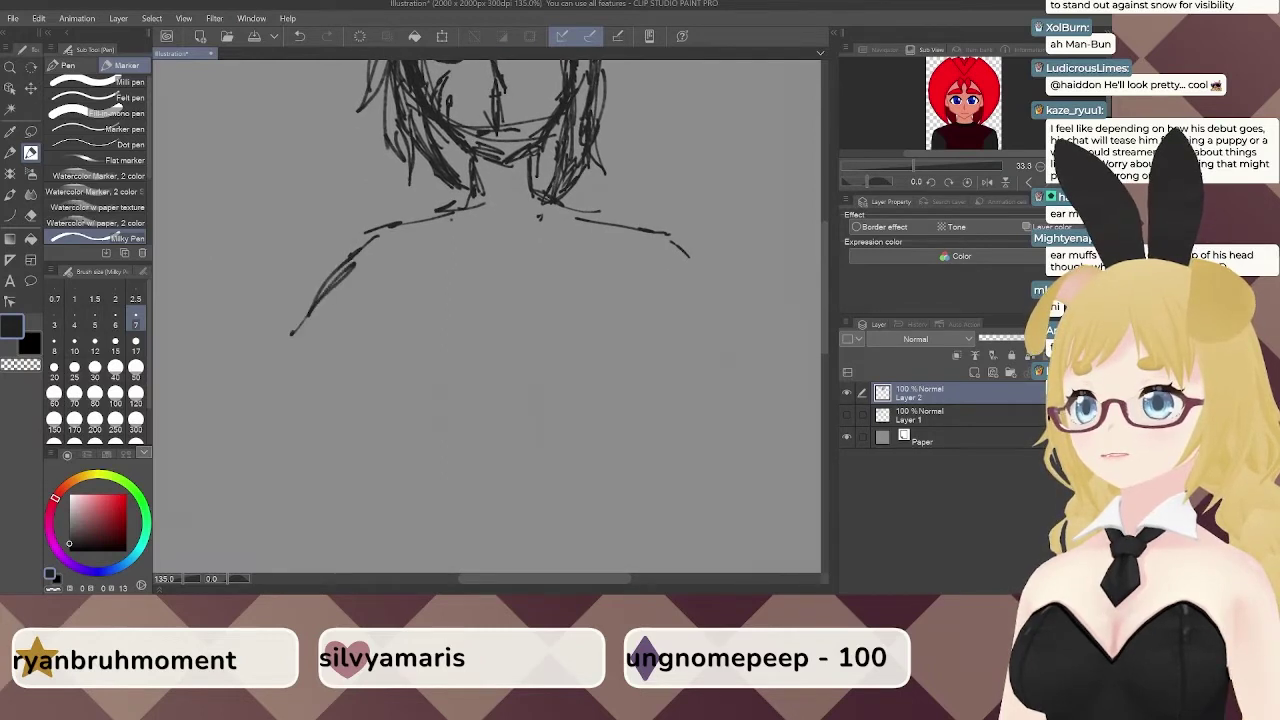
left_click_drag(688, 245, 735, 329)
left_click_drag(689, 258, 736, 328)
left_click_drag(704, 278, 754, 336)
left_click_drag(503, 346, 518, 314)
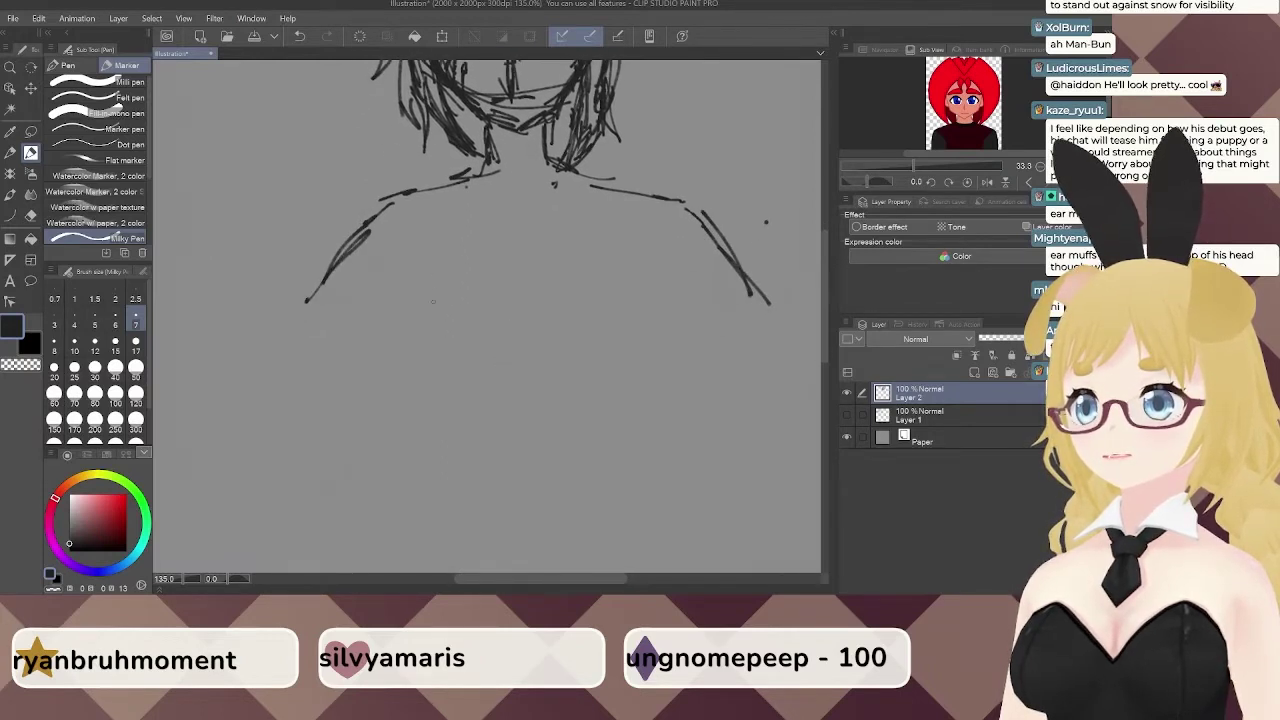
left_click_drag(420, 290, 411, 338)
mouse_move(404, 275)
left_mouse_down()
mouse_move(414, 350)
mouse_move(434, 376)
left_mouse_up()
left_click_drag(676, 298, 648, 362)
left_click_drag(678, 272, 614, 378)
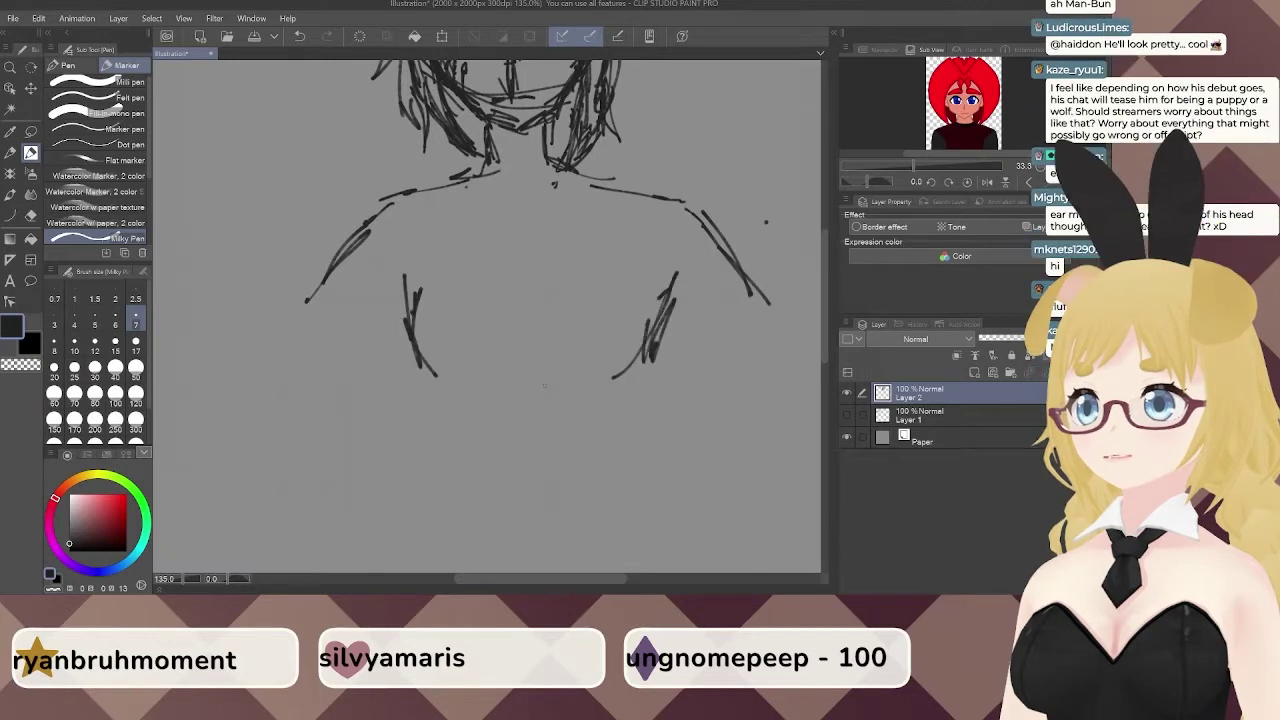
left_click_drag(404, 346, 424, 464)
left_click_drag(609, 387, 638, 224)
left_click_drag(714, 190, 691, 297)
left_click_drag(682, 188, 676, 288)
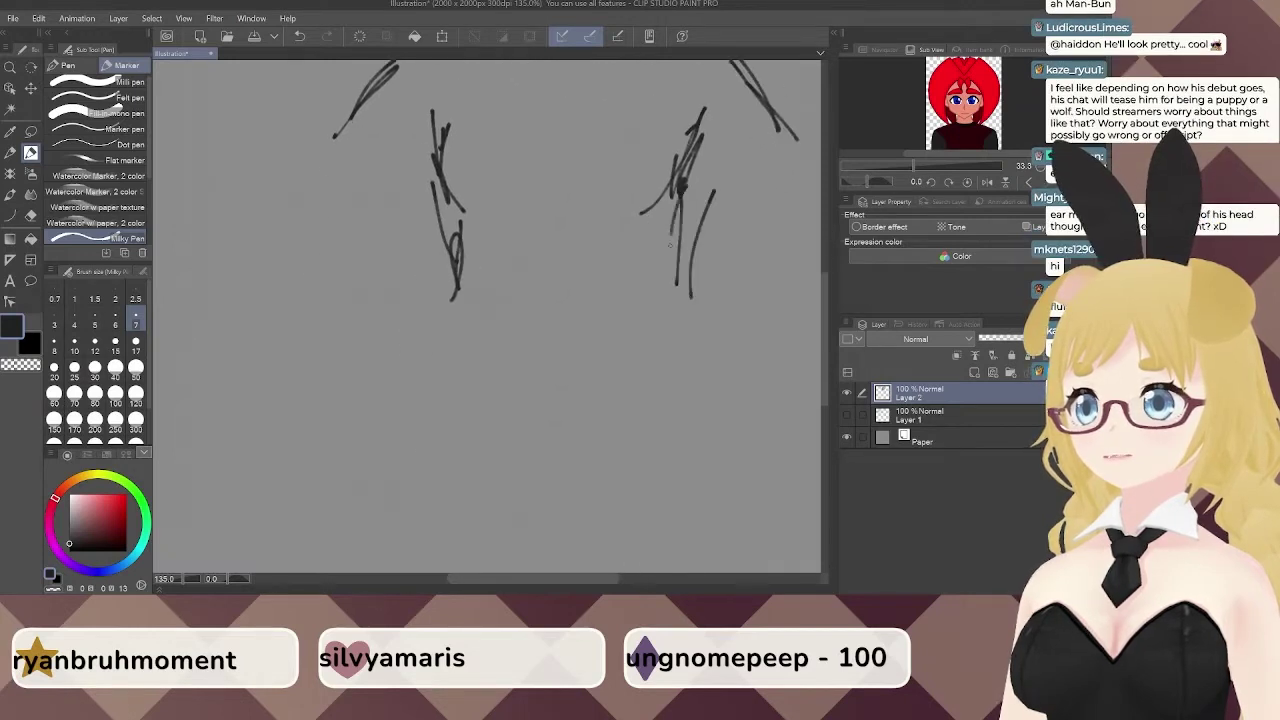
left_click_drag(680, 226, 670, 304)
left_click_drag(478, 205, 481, 330)
left_click_drag(470, 222, 458, 340)
left_click_drag(467, 290, 460, 345)
left_click_drag(682, 244, 672, 304)
left_click_drag(662, 282, 658, 326)
left_click_drag(658, 314, 654, 350)
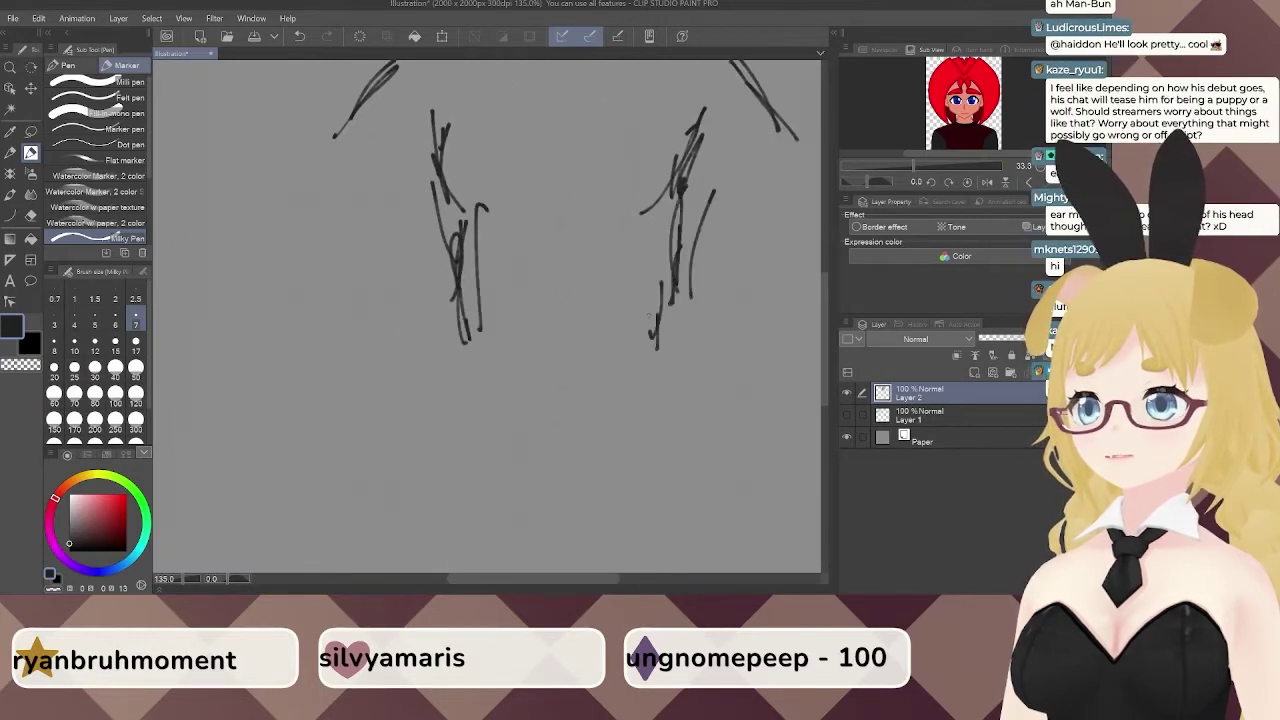
left_click_drag(456, 344, 436, 370)
scroll(478, 317, "down", 2)
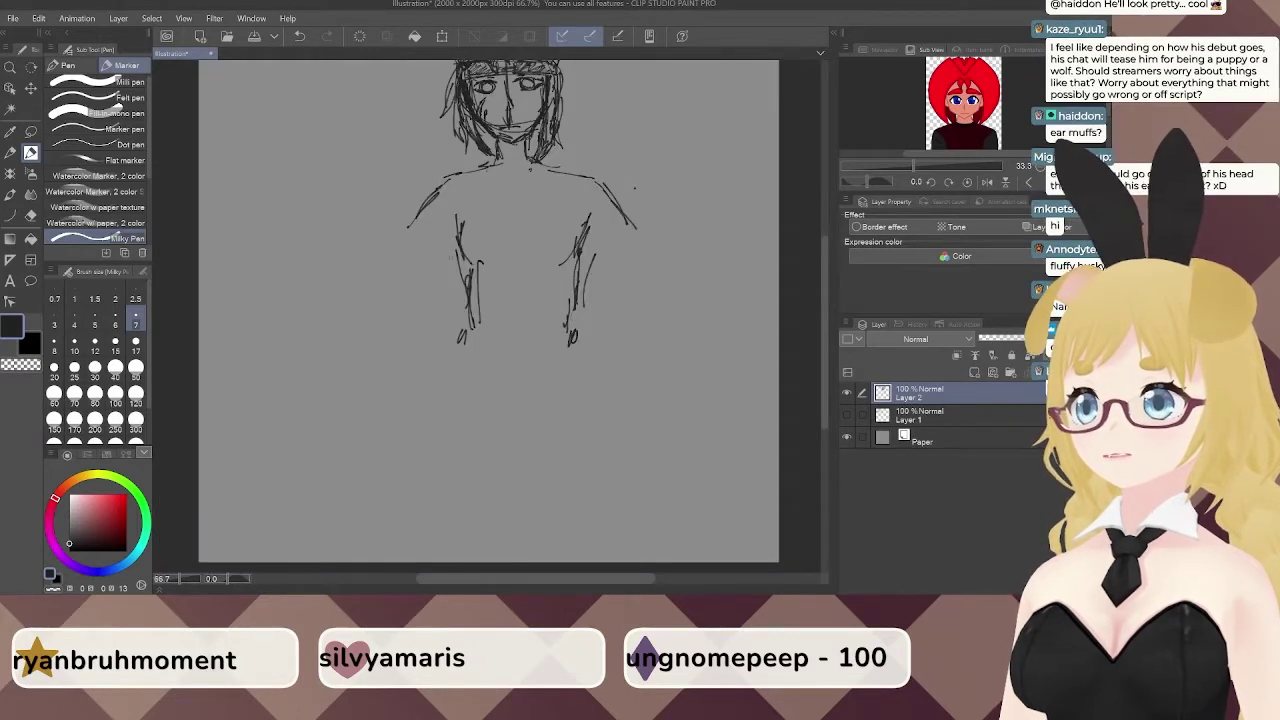
key("e")
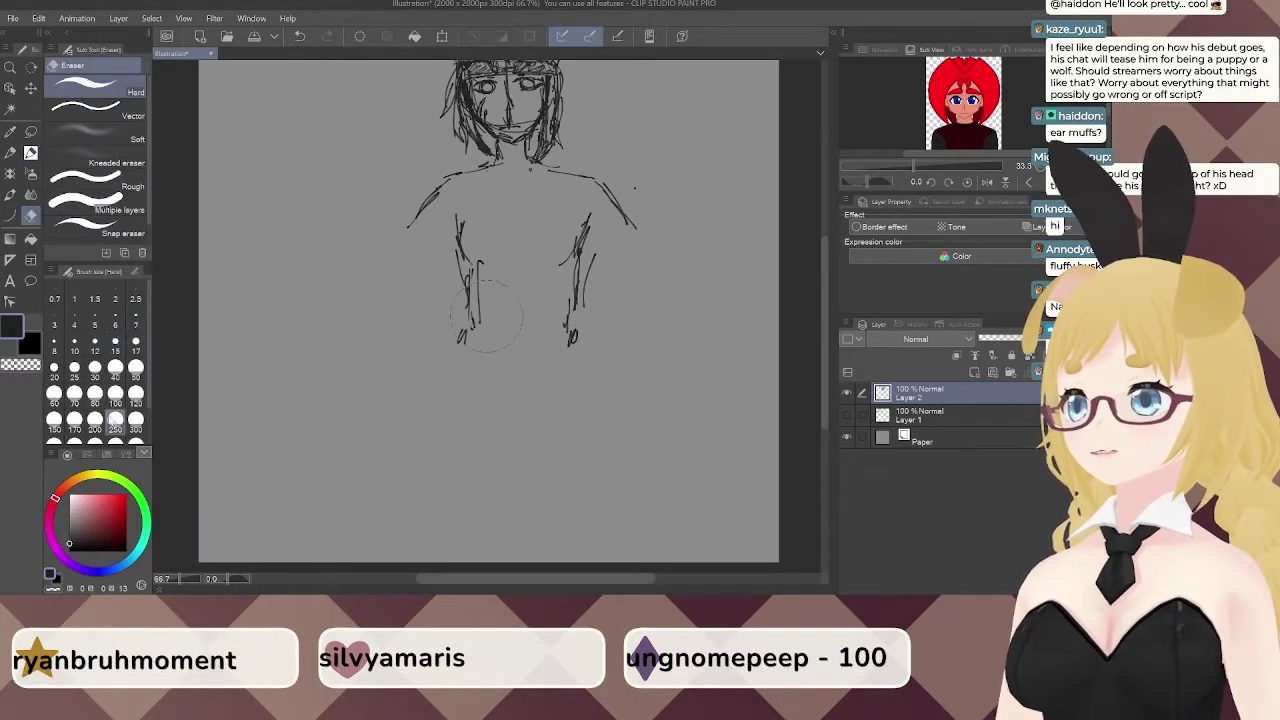
left_click_drag(468, 222, 464, 335)
left_click_drag(586, 218, 584, 305)
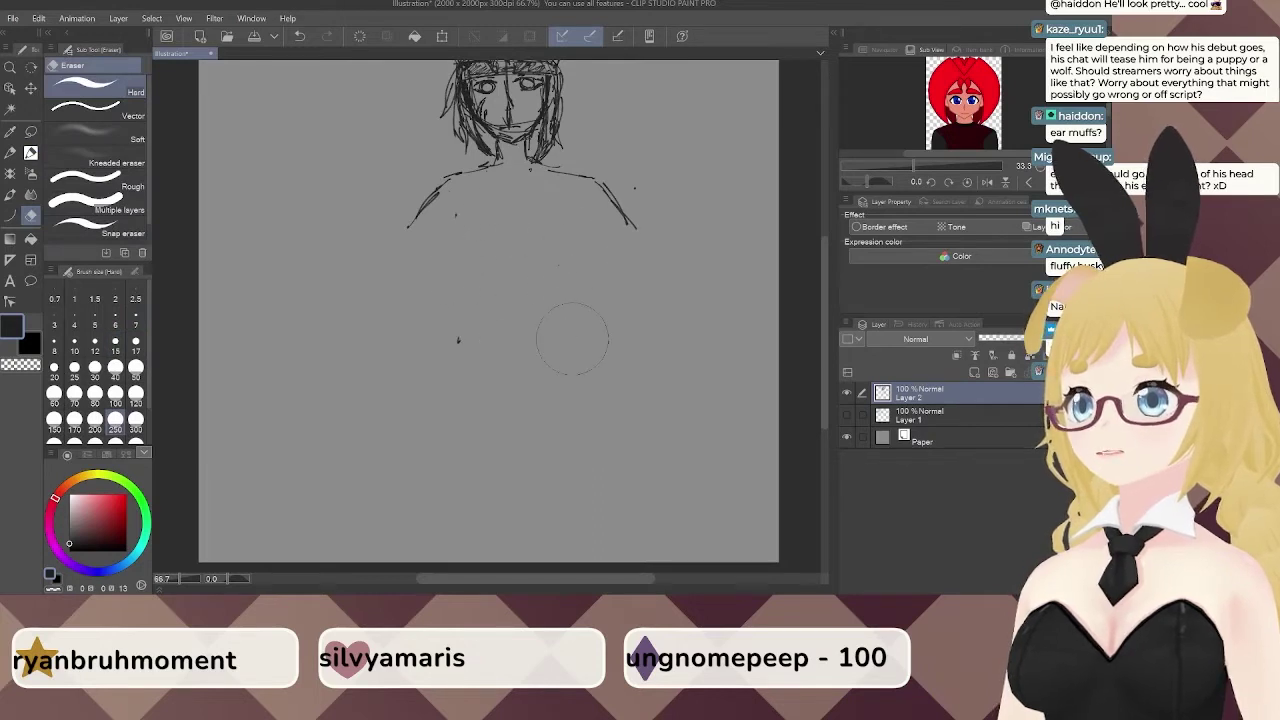
Sketch both sides of the torso tapering inward below the armpits with the Milky Pen.
key("p")
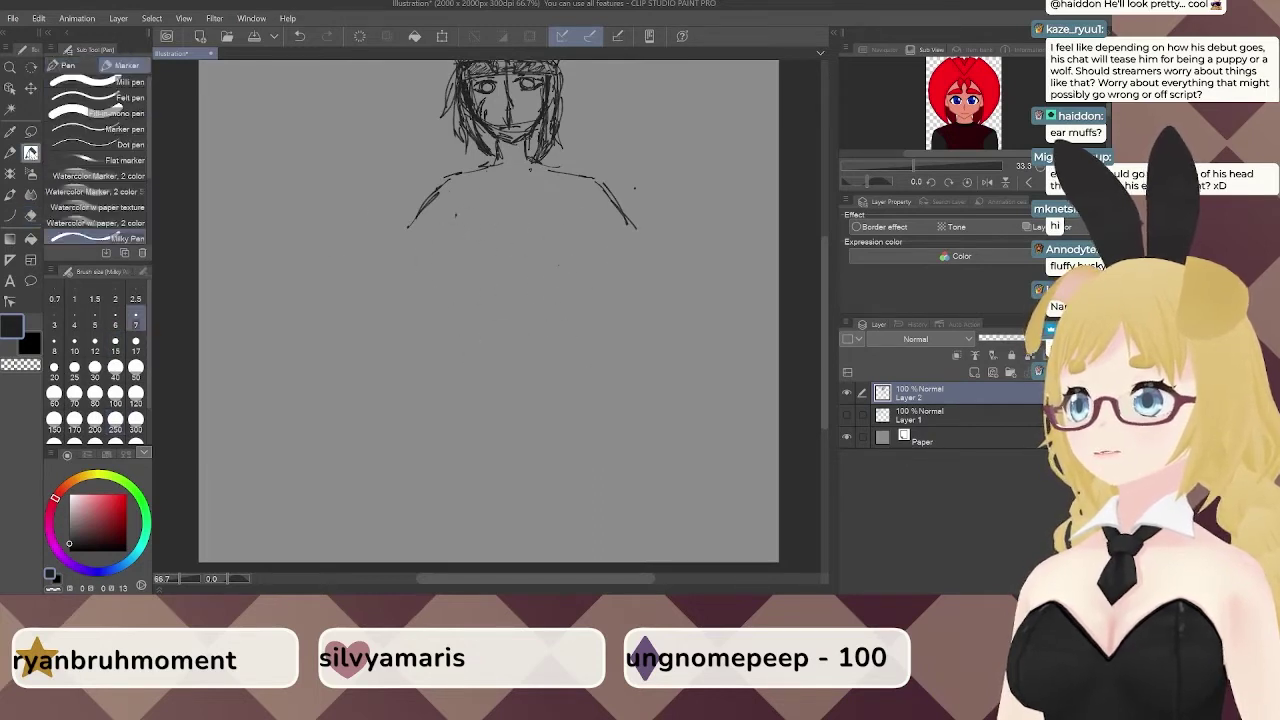
left_click_drag(448, 221, 478, 264)
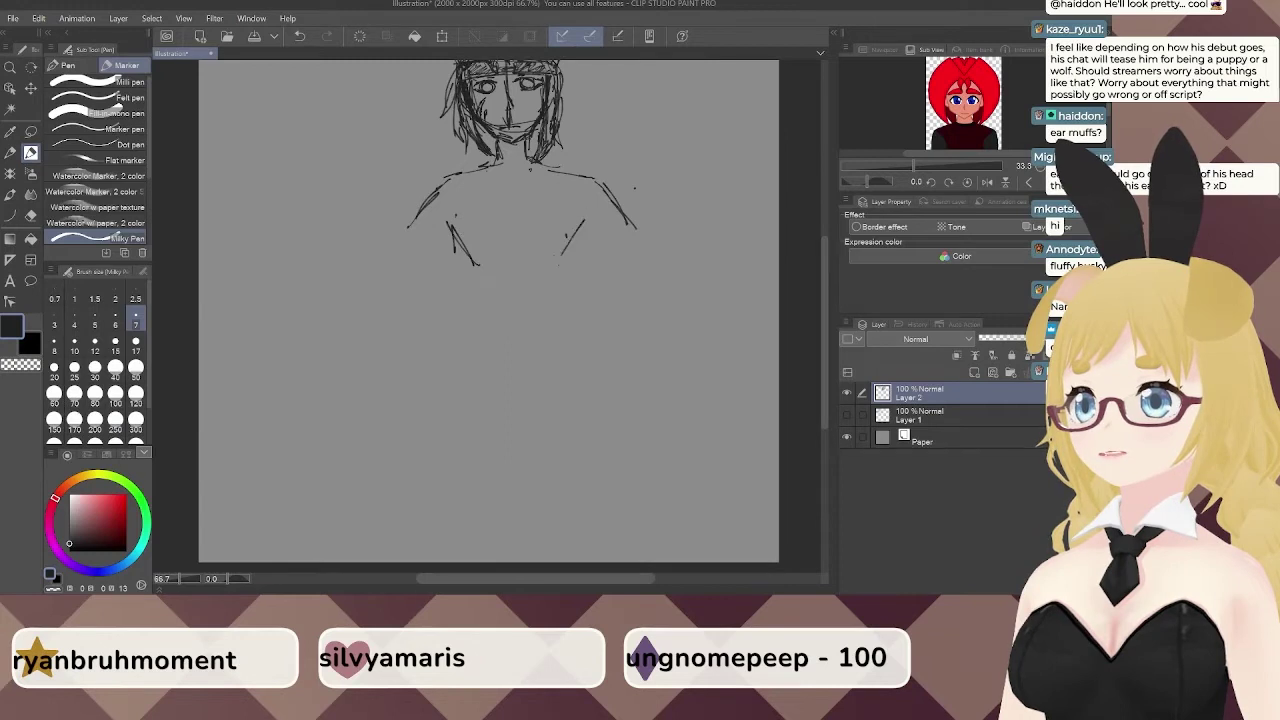
left_click_drag(584, 214, 558, 256)
left_click_drag(448, 236, 470, 298)
left_click_drag(586, 230, 562, 302)
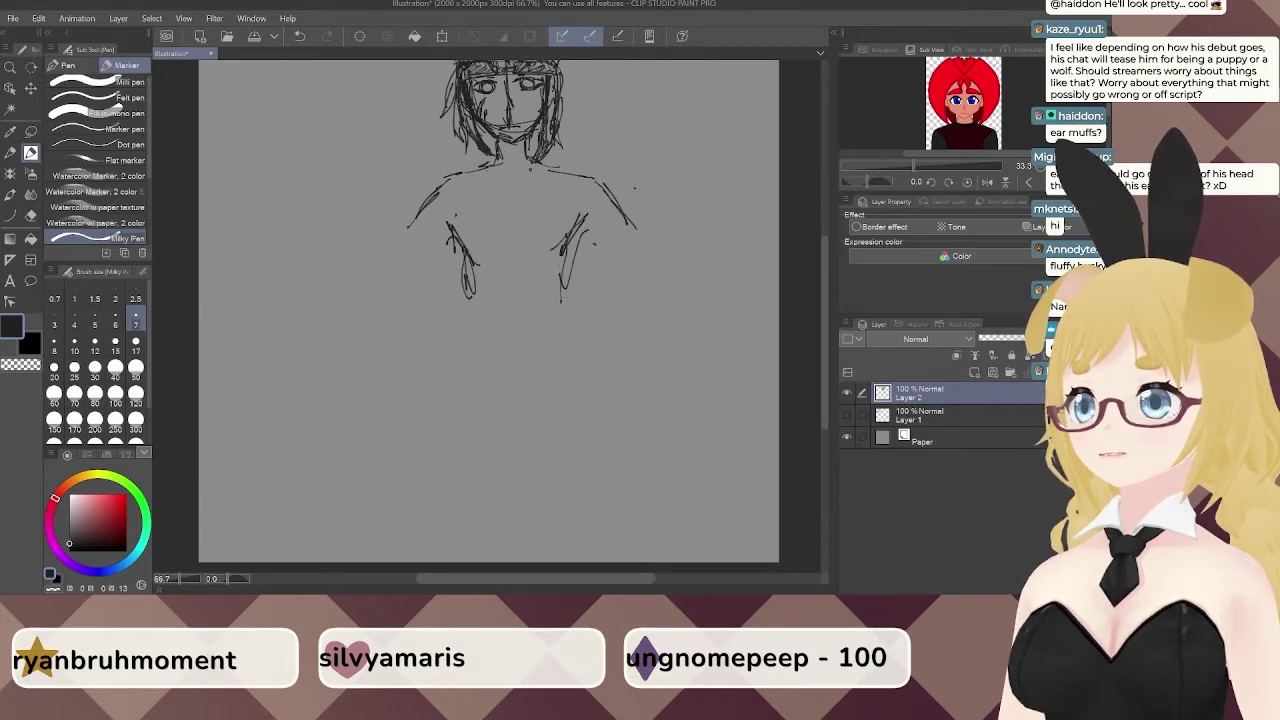
left_click_drag(567, 249, 554, 306)
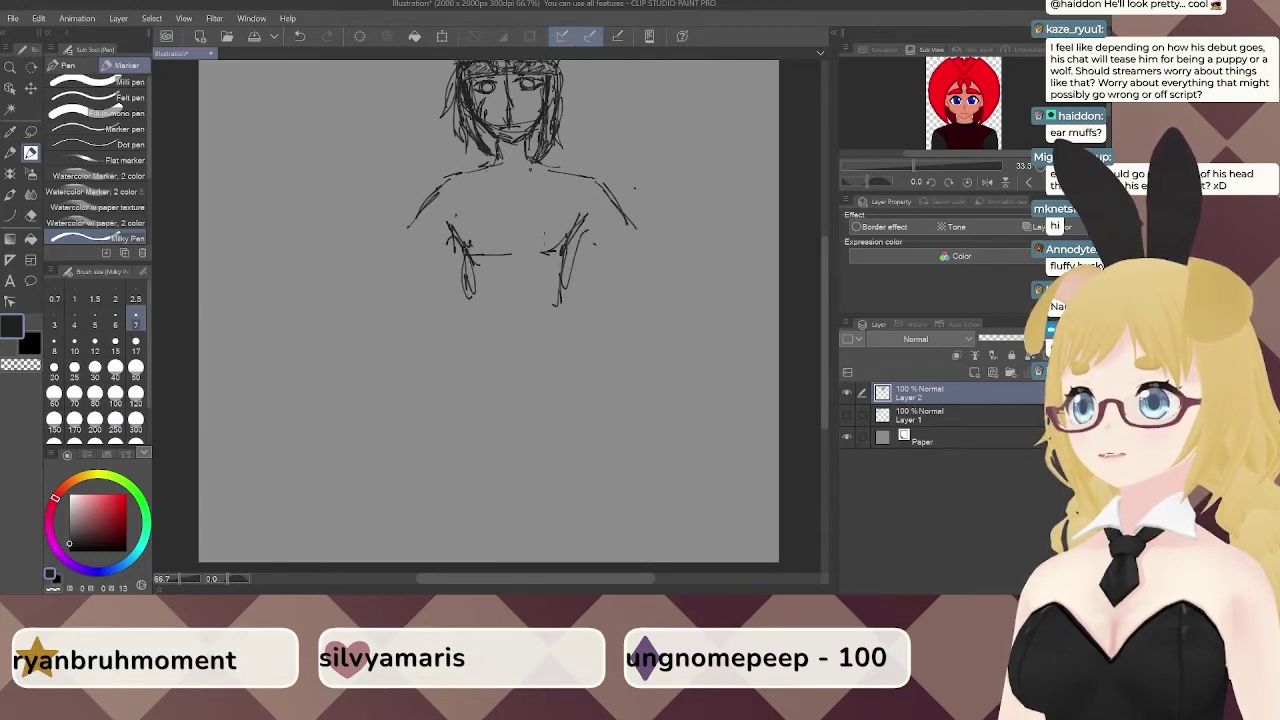
Add a vertical guide stroke on the chest and extend both torso sides down to the waist.
mouse_move(513, 214)
left_mouse_down()
mouse_move(516, 252)
mouse_move(486, 287)
left_mouse_up()
left_click_drag(480, 252, 472, 300)
left_click_drag(560, 260, 564, 308)
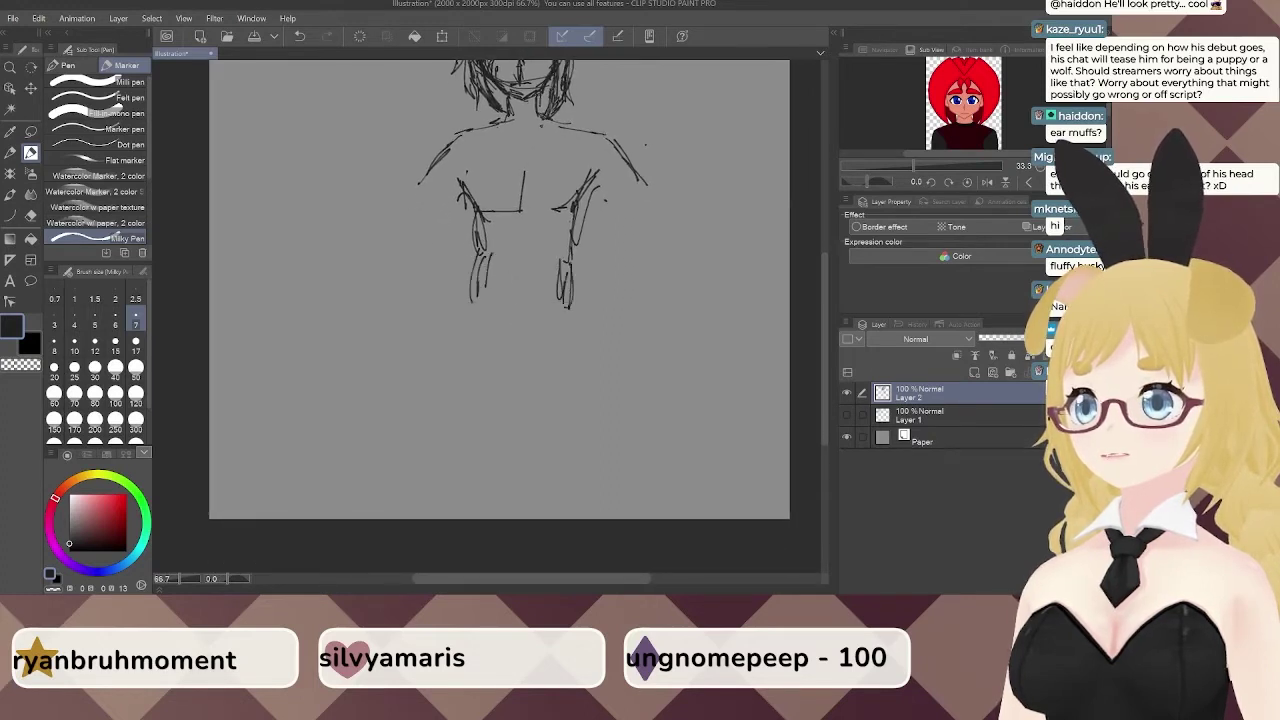
left_click_drag(490, 252, 482, 304)
Sketch both hips and outer thighs flaring out and down from the waist with loose overlapping strokes.
left_click_drag(486, 286, 442, 362)
left_click_drag(566, 308, 600, 446)
left_click_drag(494, 300, 458, 434)
left_click_drag(470, 330, 444, 440)
left_click_drag(472, 336, 462, 478)
left_click_drag(502, 312, 448, 452)
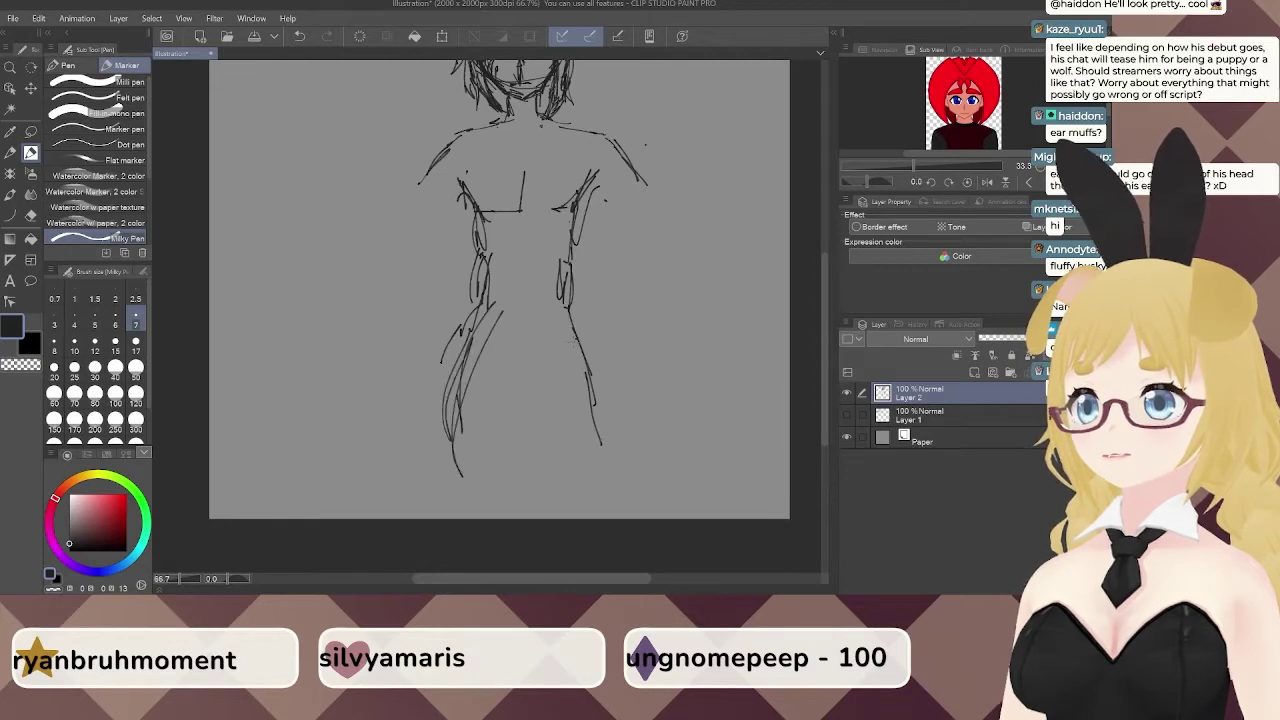
left_click_drag(586, 354, 604, 468)
left_click_drag(404, 325, 640, 319)
mouse_move(634, 322)
left_mouse_down()
mouse_move(412, 329)
mouse_move(640, 318)
left_mouse_up()
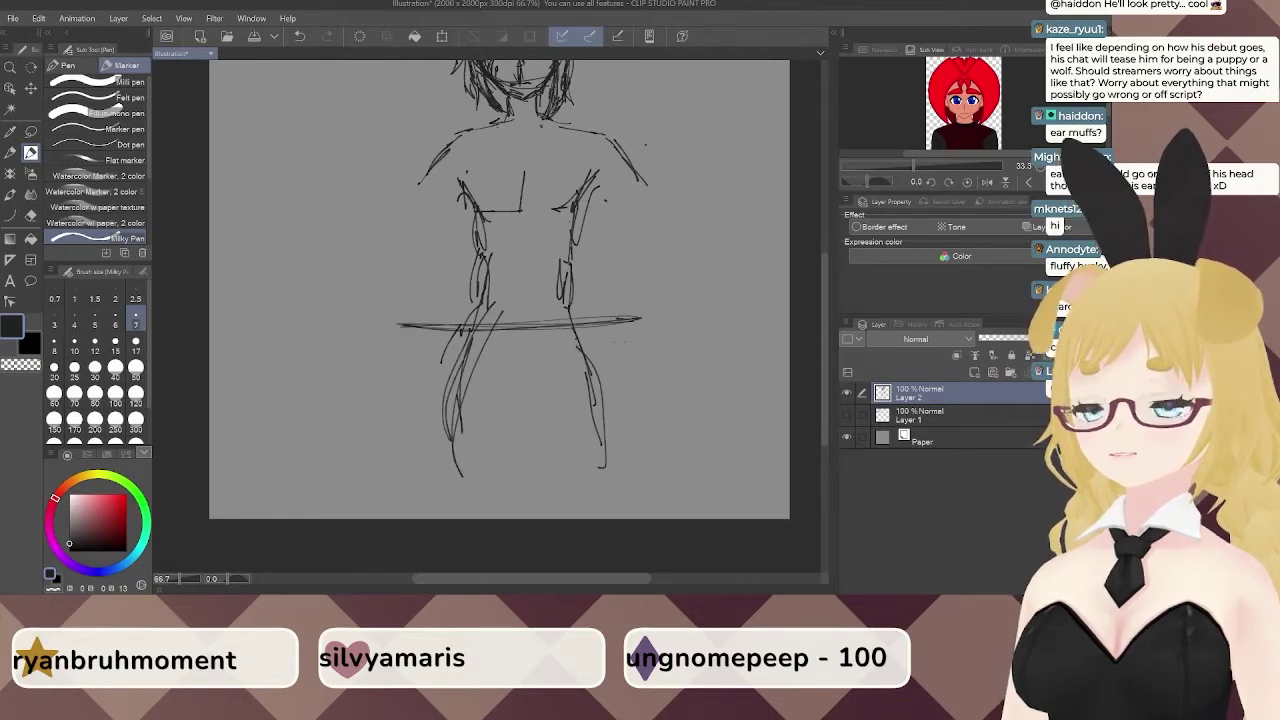
key("ctrl+z")
key("ctrl+z")
key("ctrl+z")
Sketch the upper and lower edges of both arms reaching diagonally outward from the shoulders and armpits.
left_click_drag(498, 229, 486, 334)
left_click_drag(453, 289, 424, 314)
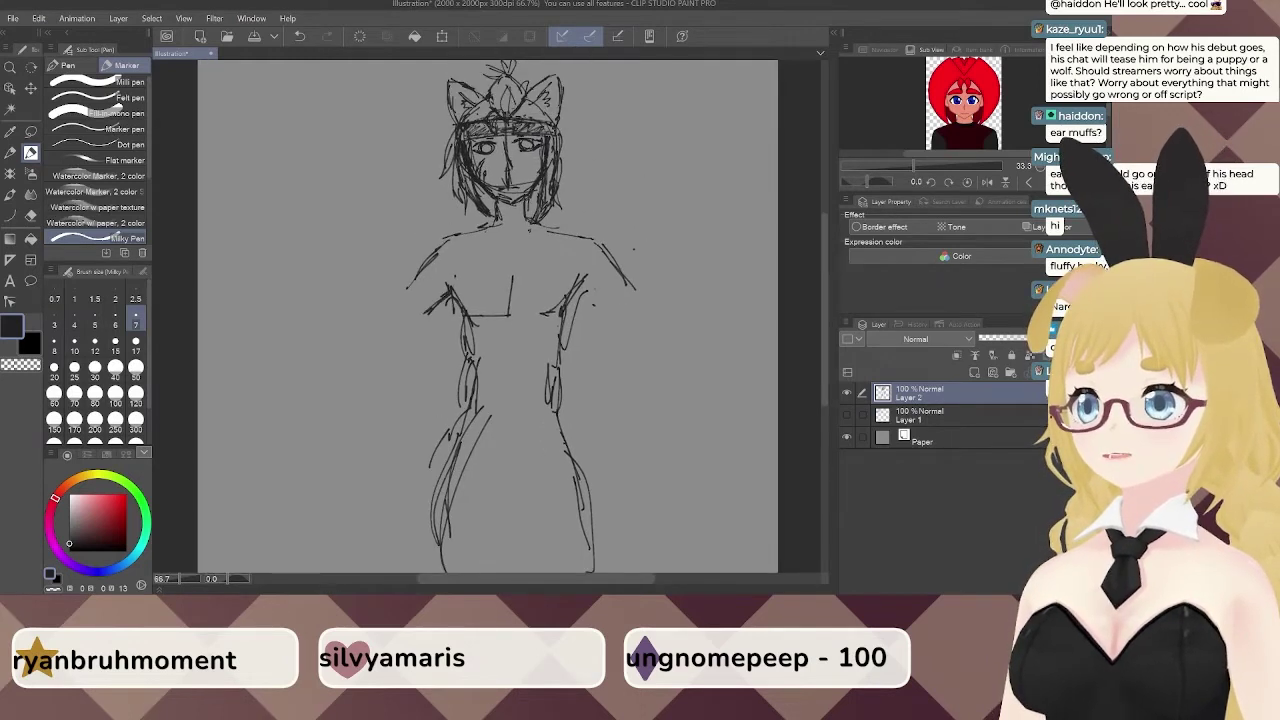
mouse_move(582, 293)
left_mouse_down()
mouse_move(602, 318)
mouse_move(592, 307)
left_mouse_up()
left_click_drag(617, 273, 694, 358)
left_click_drag(665, 325, 696, 362)
left_click_drag(580, 292, 674, 380)
mouse_move(444, 306)
left_mouse_down()
mouse_move(368, 354)
mouse_move(372, 366)
left_mouse_up()
left_click_drag(458, 248, 358, 330)
left_click_drag(442, 260, 346, 332)
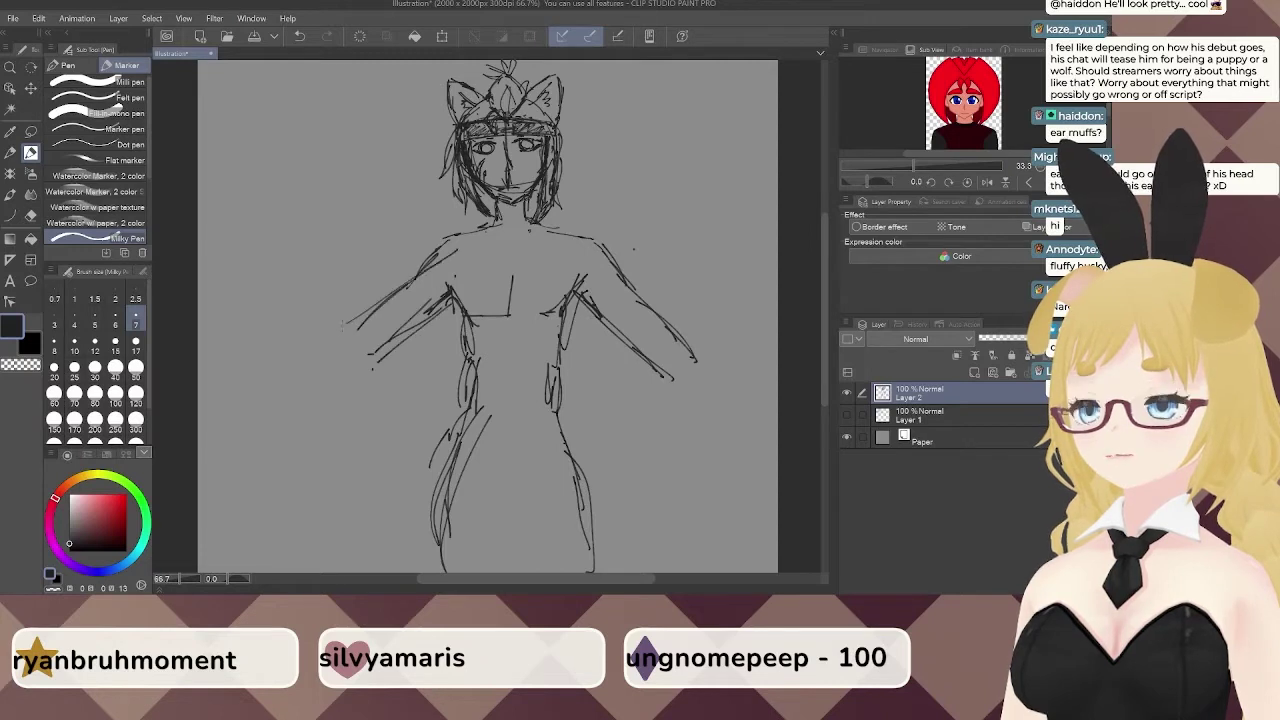
Lengthen both arms with forearm strokes that narrow toward the wrists.
left_click_drag(416, 278, 322, 346)
left_click_drag(432, 322, 354, 378)
left_click_drag(406, 318, 286, 394)
left_click_drag(662, 366, 735, 422)
left_click_drag(632, 302, 754, 390)
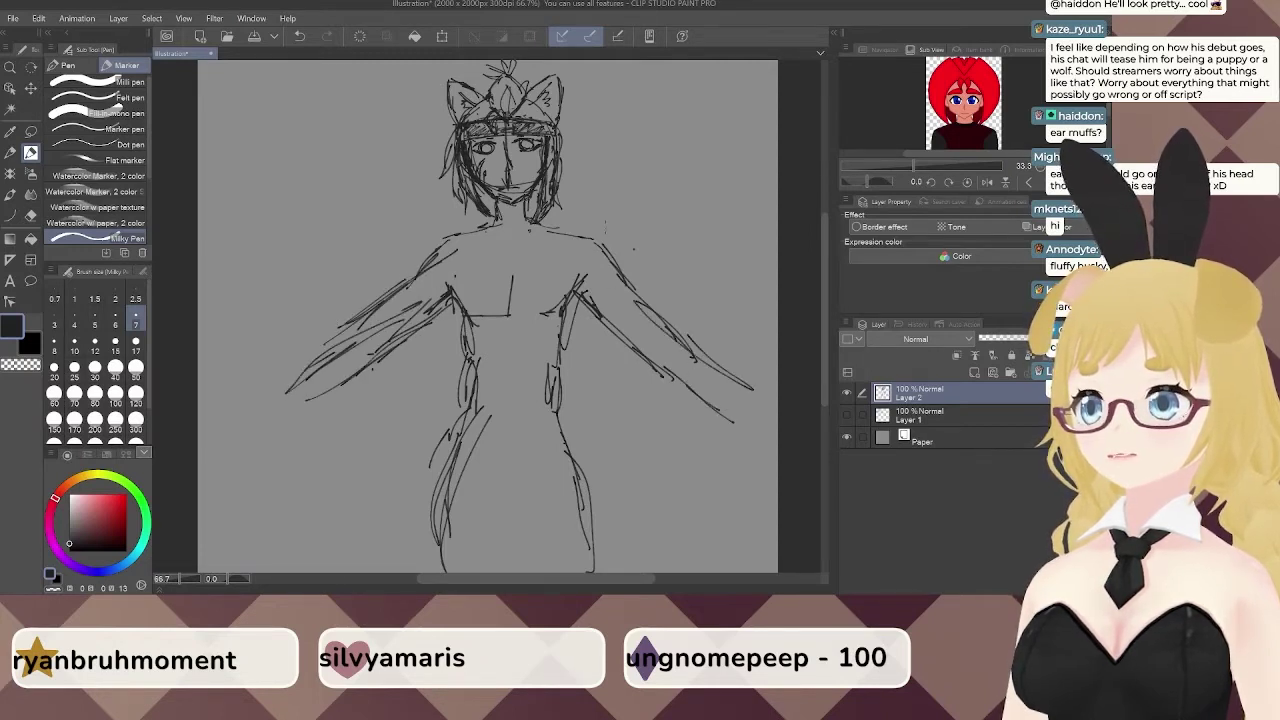
Erase the L-shaped guide lines from the centre of the chest.
scroll(536, 430, "up", 2)
left_click_drag(536, 430, 558, 517)
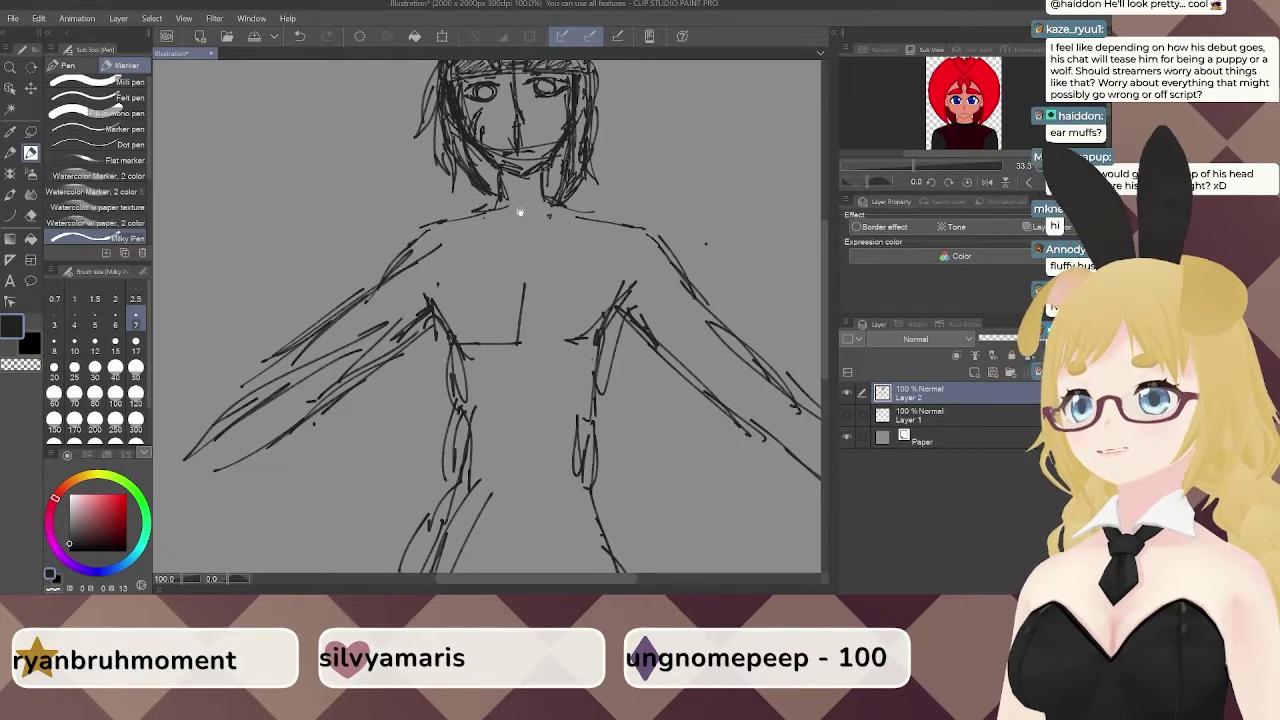
mouse_move(521, 212)
left_mouse_down()
mouse_move(516, 247)
mouse_move(541, 251)
mouse_move(554, 204)
left_mouse_up()
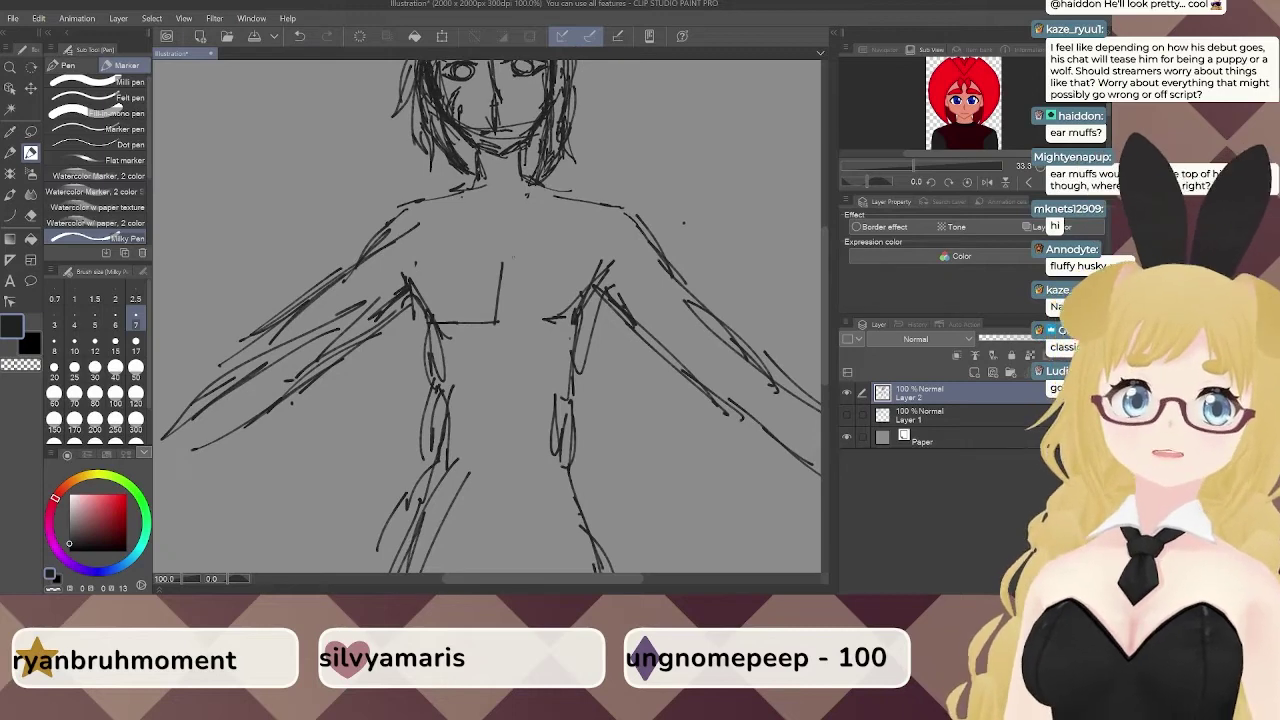
mouse_move(458, 173)
left_mouse_down()
mouse_move(461, 282)
mouse_move(466, 248)
mouse_move(476, 263)
left_mouse_up()
left_click_drag(513, 350, 492, 220)
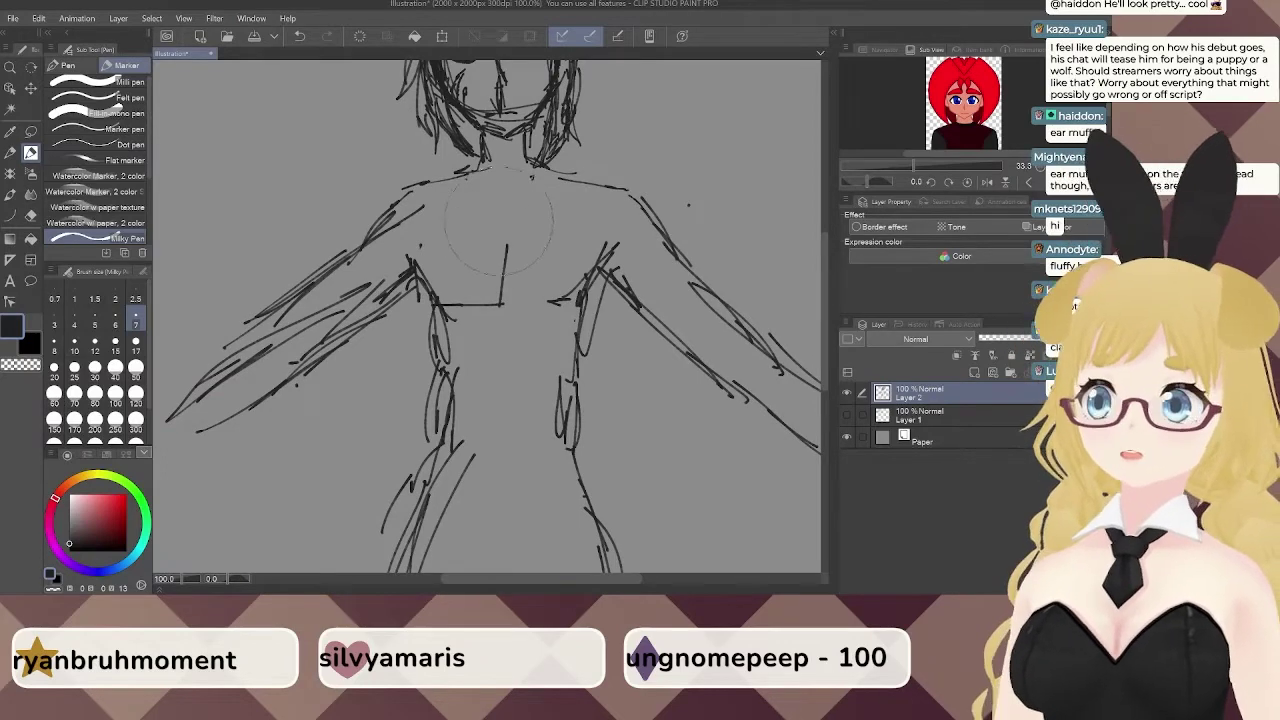
left_click_drag(499, 221, 489, 248)
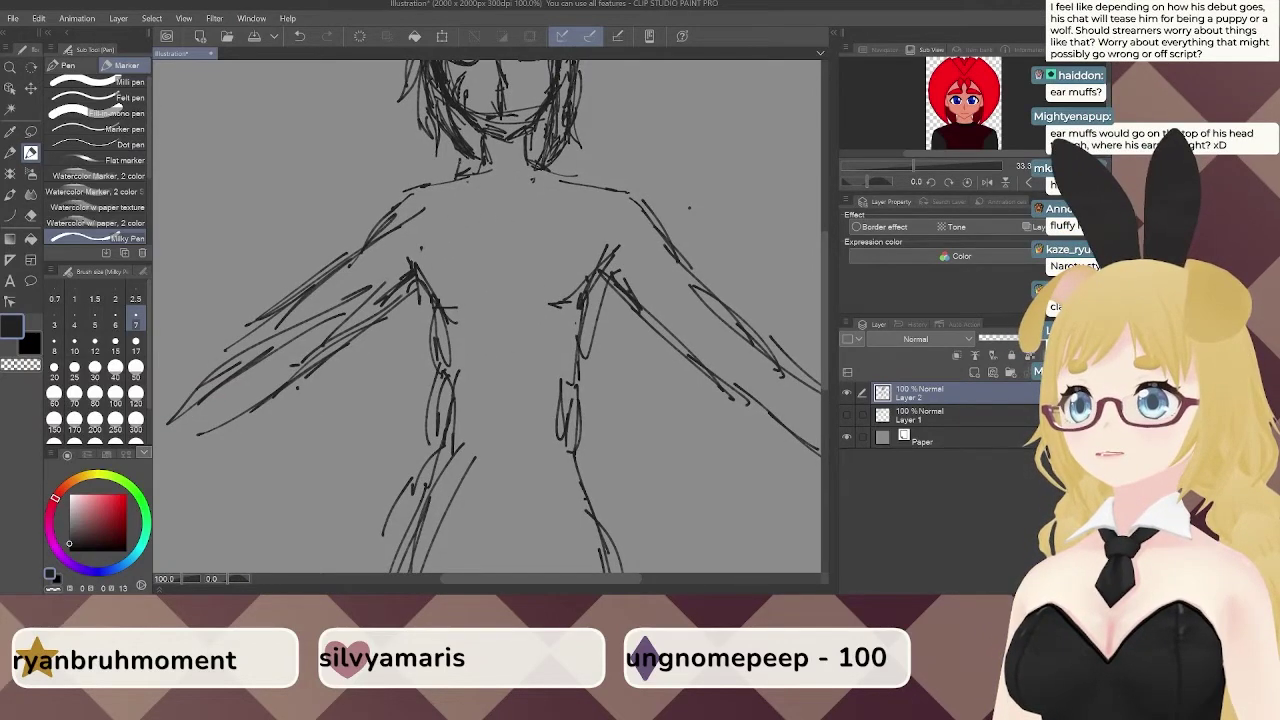
Sketch an angular collar edge on the right side of the neck and a long vertical jacket-opening line below it.
mouse_move(537, 141)
left_mouse_down()
mouse_move(584, 144)
mouse_move(583, 180)
left_mouse_up()
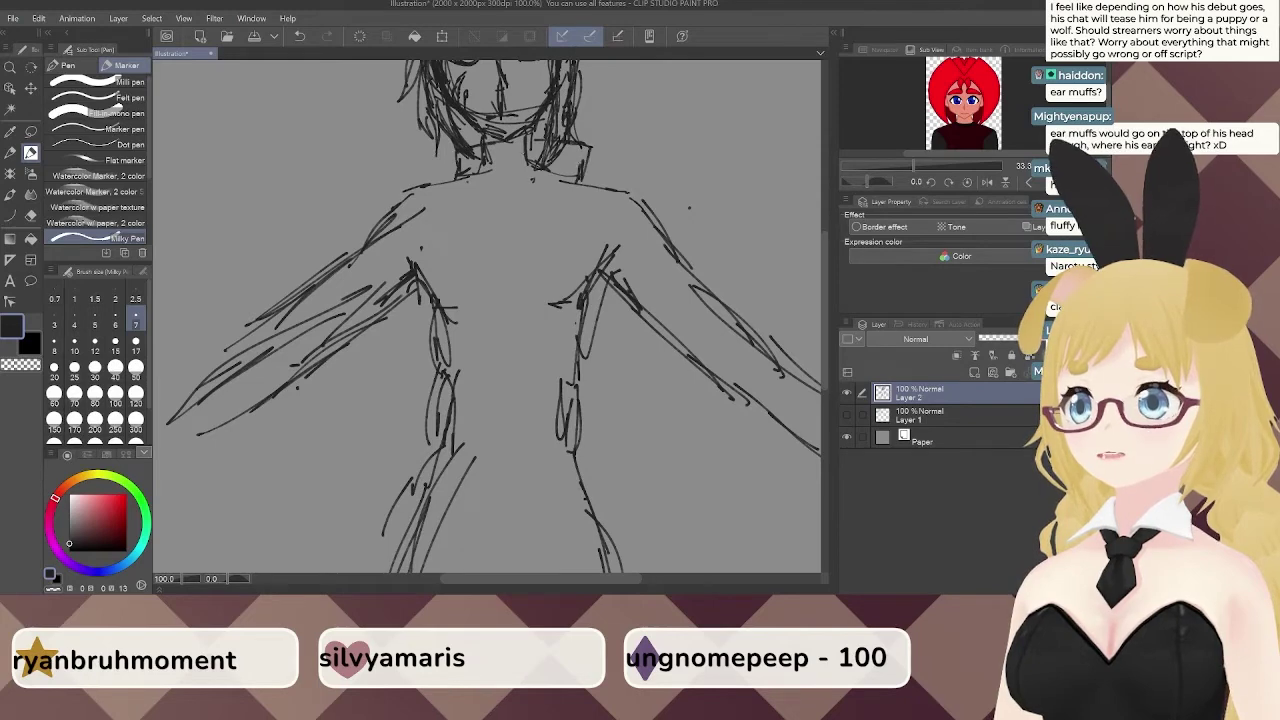
left_click_drag(526, 145, 527, 276)
left_click_drag(528, 180, 530, 322)
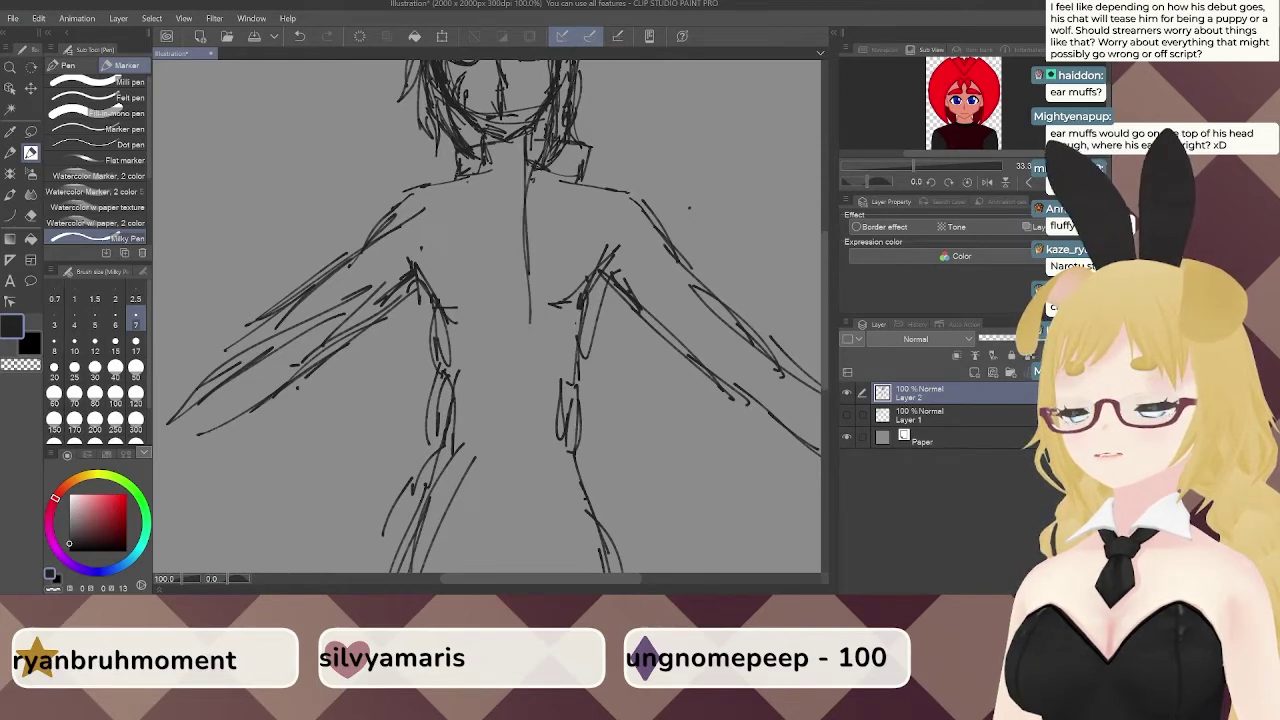
left_click_drag(490, 157, 463, 267)
left_click_drag(495, 155, 481, 303)
key("ctrl+z")
key("ctrl+z")
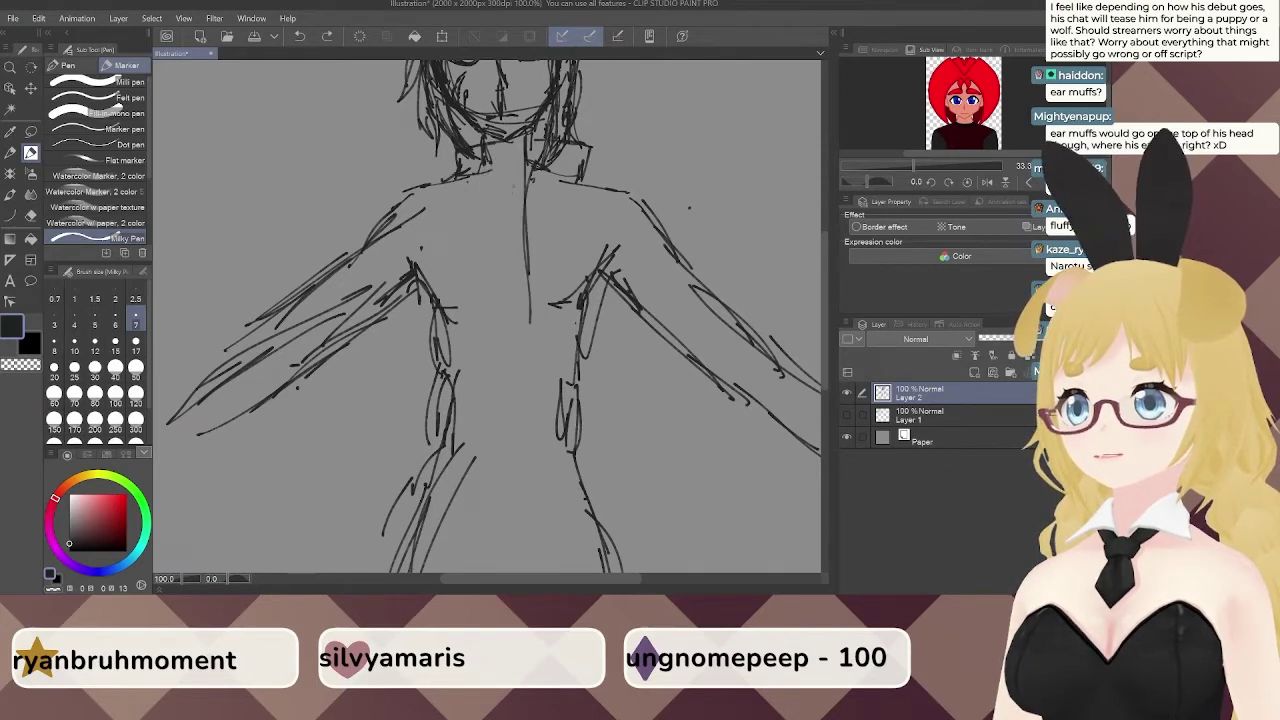
Reinforce the right jacket-opening line and sketch the matching left one from the neck down the chest.
left_click_drag(526, 212, 531, 250)
mouse_move(538, 166)
left_mouse_down()
mouse_move(528, 240)
mouse_move(542, 288)
left_mouse_up()
left_click_drag(540, 230, 538, 344)
left_click_drag(490, 148, 488, 298)
left_click_drag(496, 170, 478, 326)
mouse_move(490, 286)
left_mouse_down()
mouse_move(476, 352)
mouse_move(566, 237)
mouse_move(508, 304)
left_mouse_up()
left_click_drag(508, 215, 488, 320)
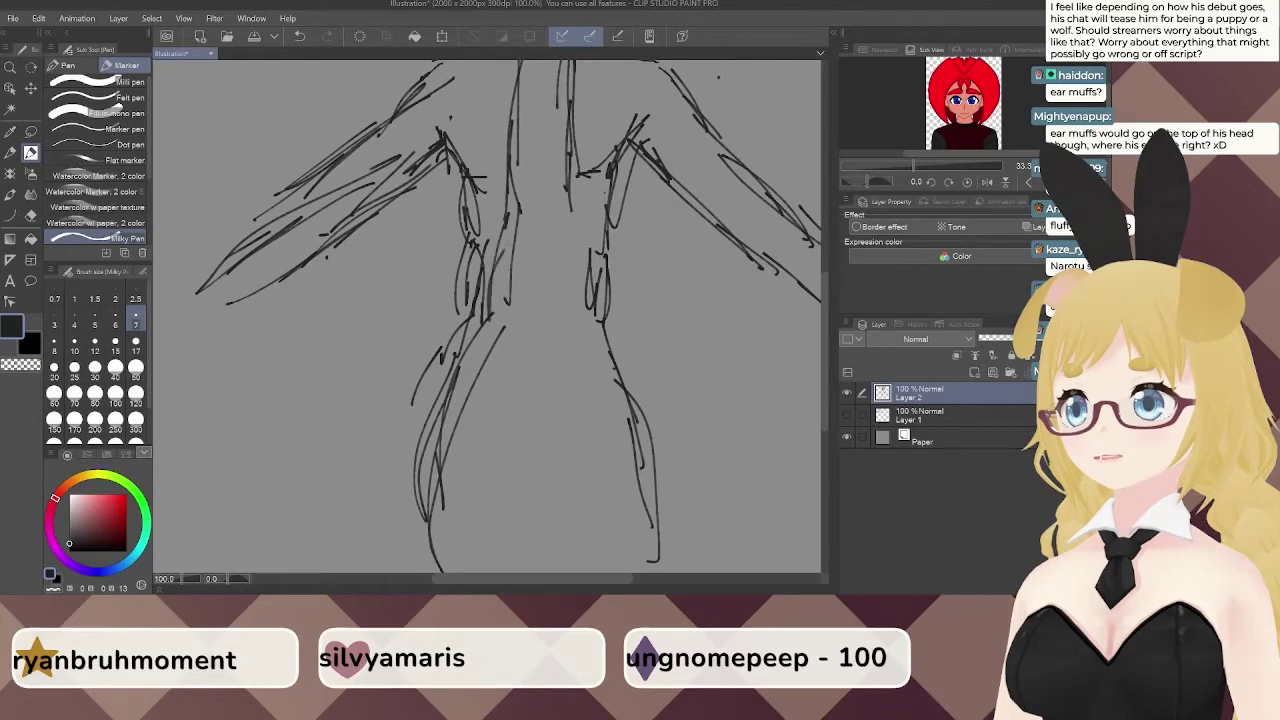
Extend both jacket-opening lines down to the hips and add an angular lapel stroke on the upper right chest.
left_click_drag(509, 240, 494, 344)
left_click_drag(493, 270, 484, 358)
left_click_drag(569, 190, 579, 327)
left_click_drag(577, 221, 571, 343)
left_click_drag(556, 257, 575, 356)
left_click_drag(566, 305, 575, 358)
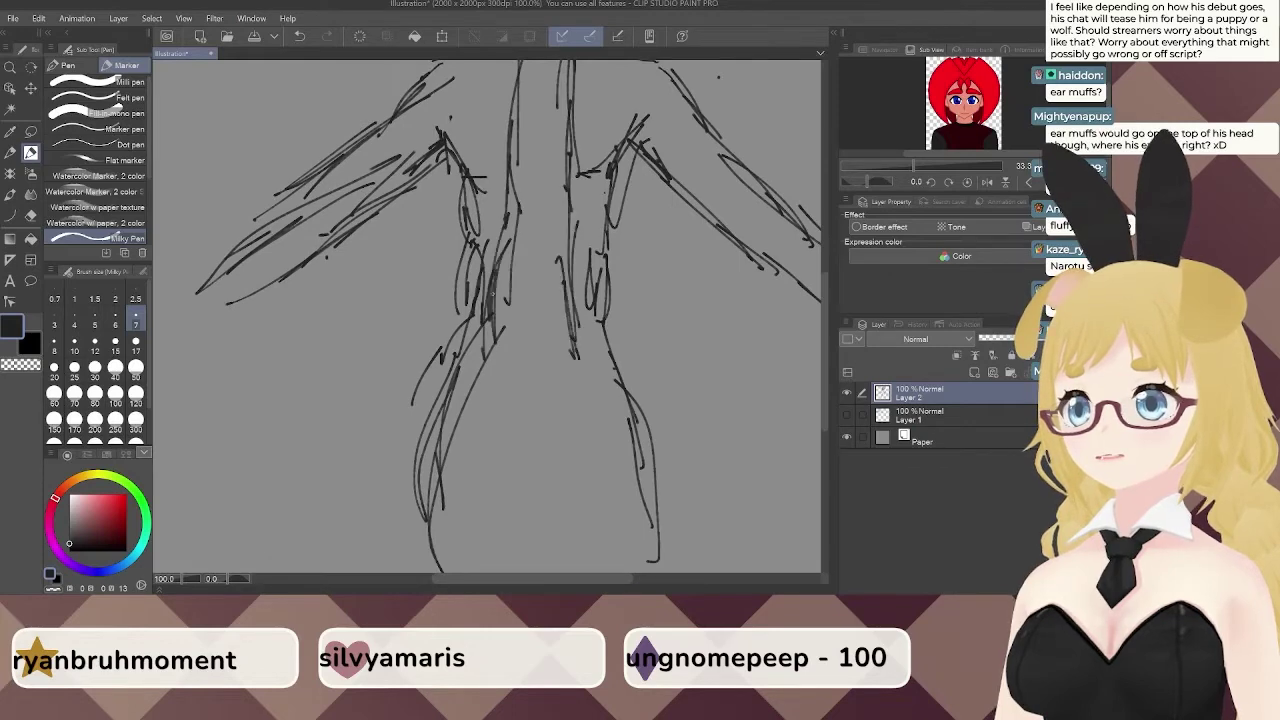
left_click_drag(494, 289, 484, 351)
mouse_move(563, 193)
left_mouse_down()
mouse_move(555, 343)
mouse_move(538, 238)
left_mouse_up()
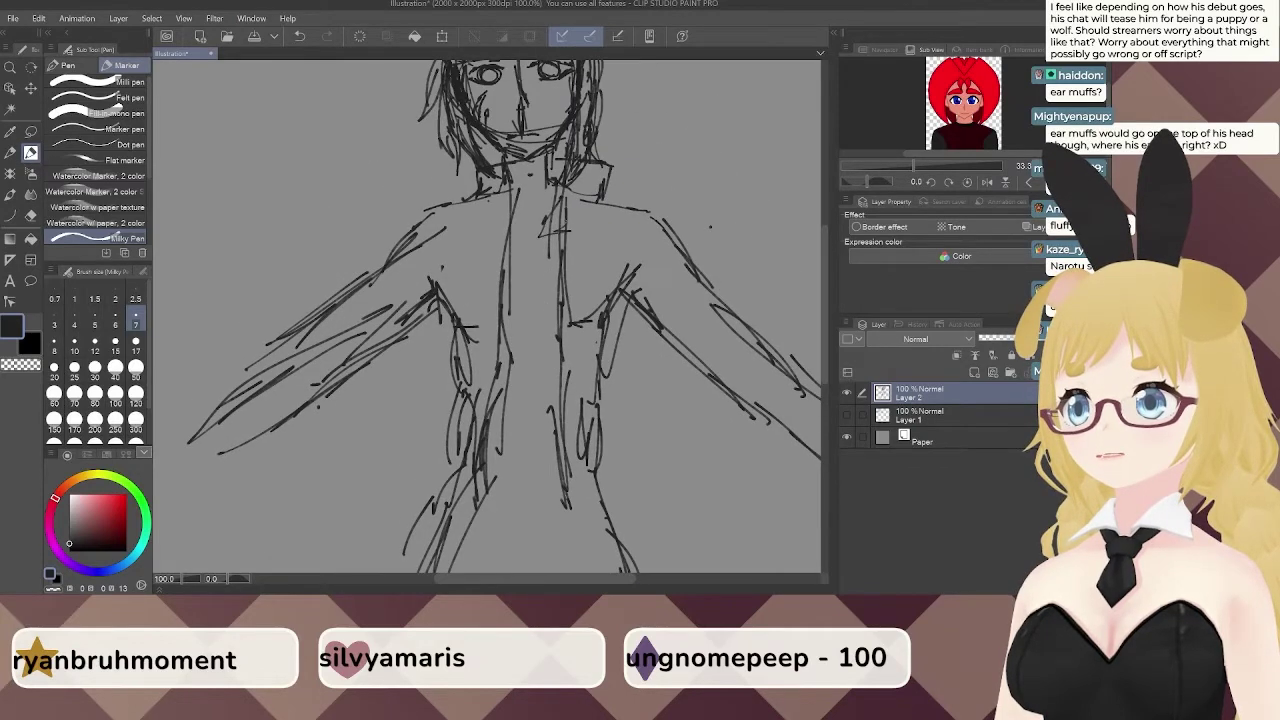
Undo the last lapel stroke and sketch a dark zipper pull at the upper end of the right jacket-opening line.
key("ctrl+z")
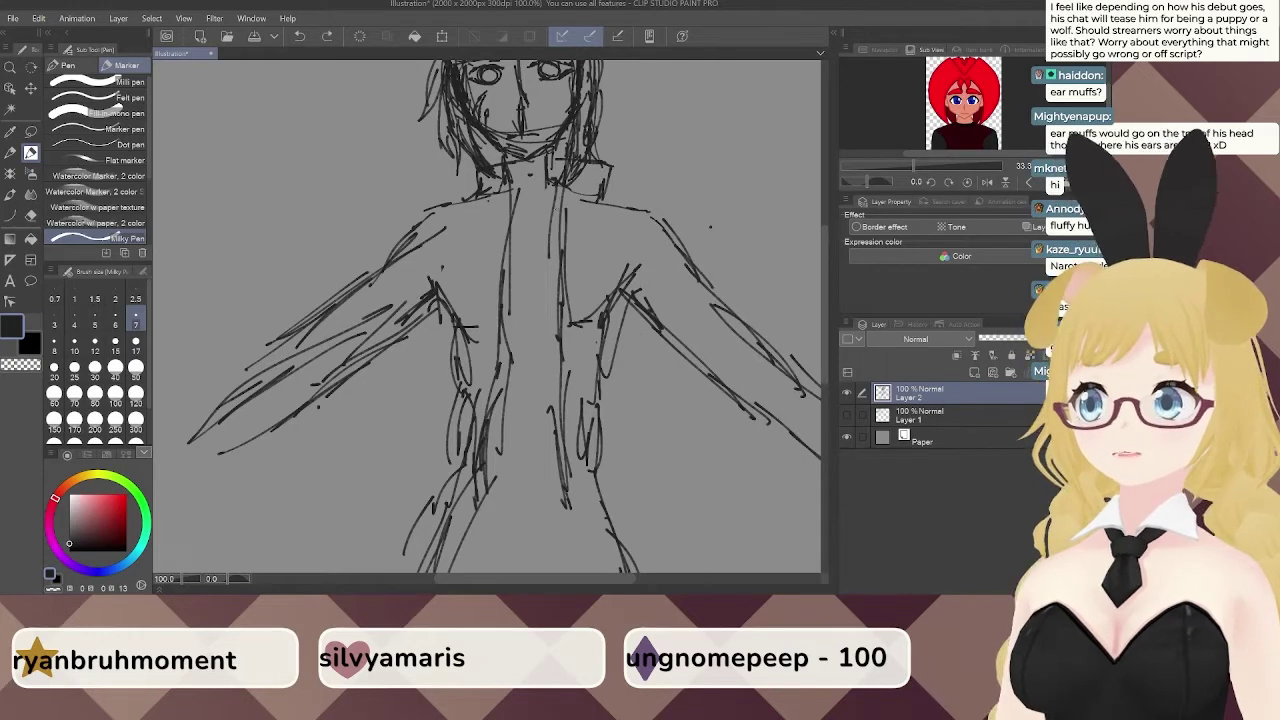
mouse_move(560, 214)
left_mouse_down()
mouse_move(563, 241)
mouse_move(546, 239)
mouse_move(561, 250)
left_mouse_up()
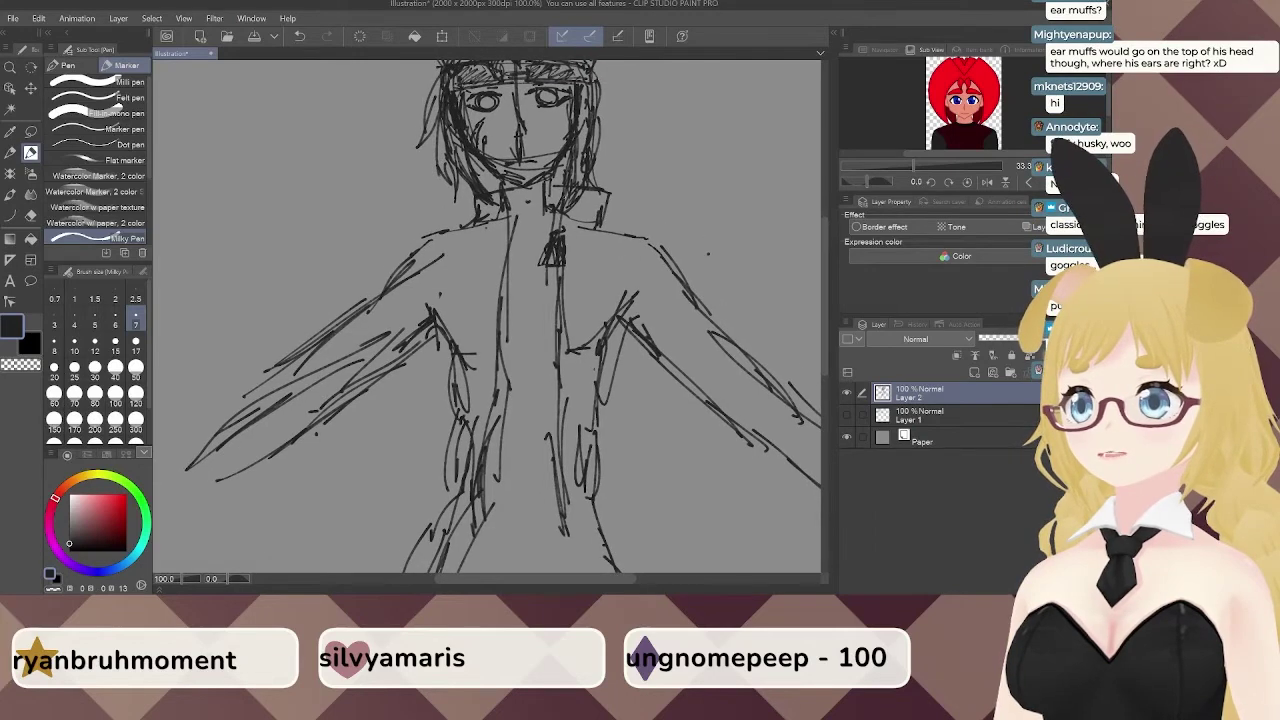
Sketch the flared trouser legs with hems, giving the right leg inner and outer lines and the left leg an outer flare.
left_click_drag(561, 333, 579, 204)
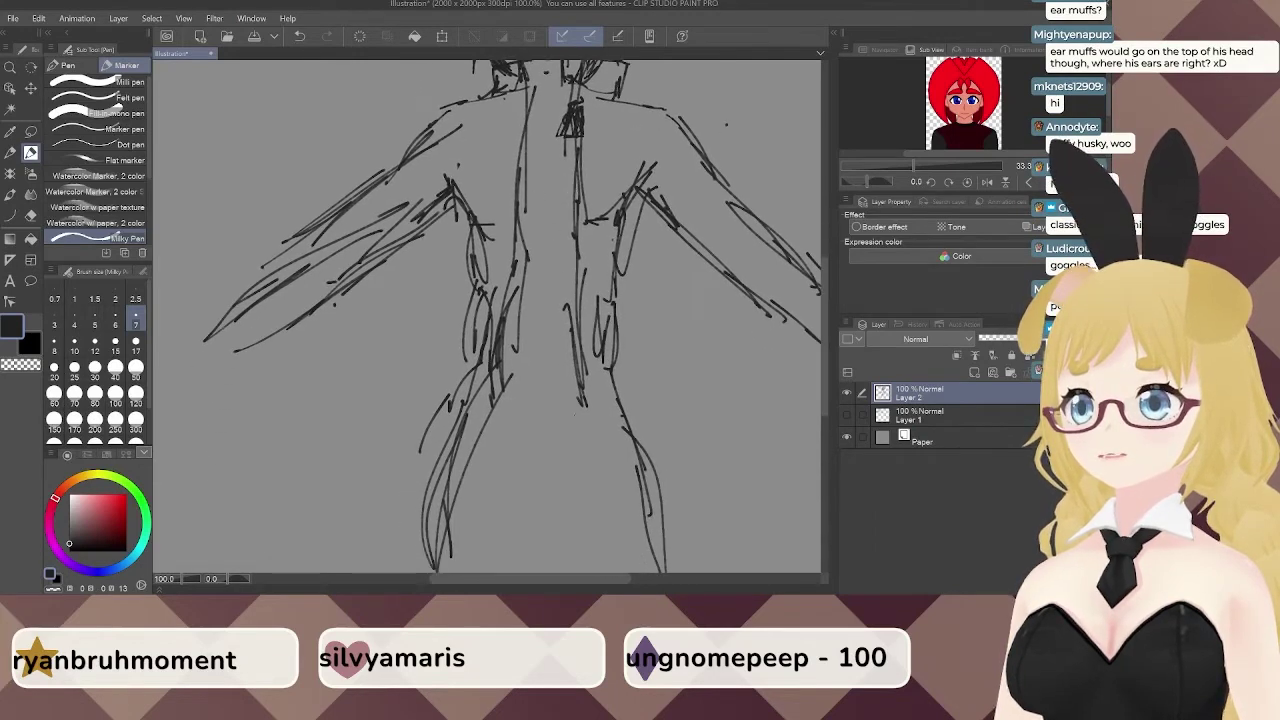
scroll(555, 240, "down", 4)
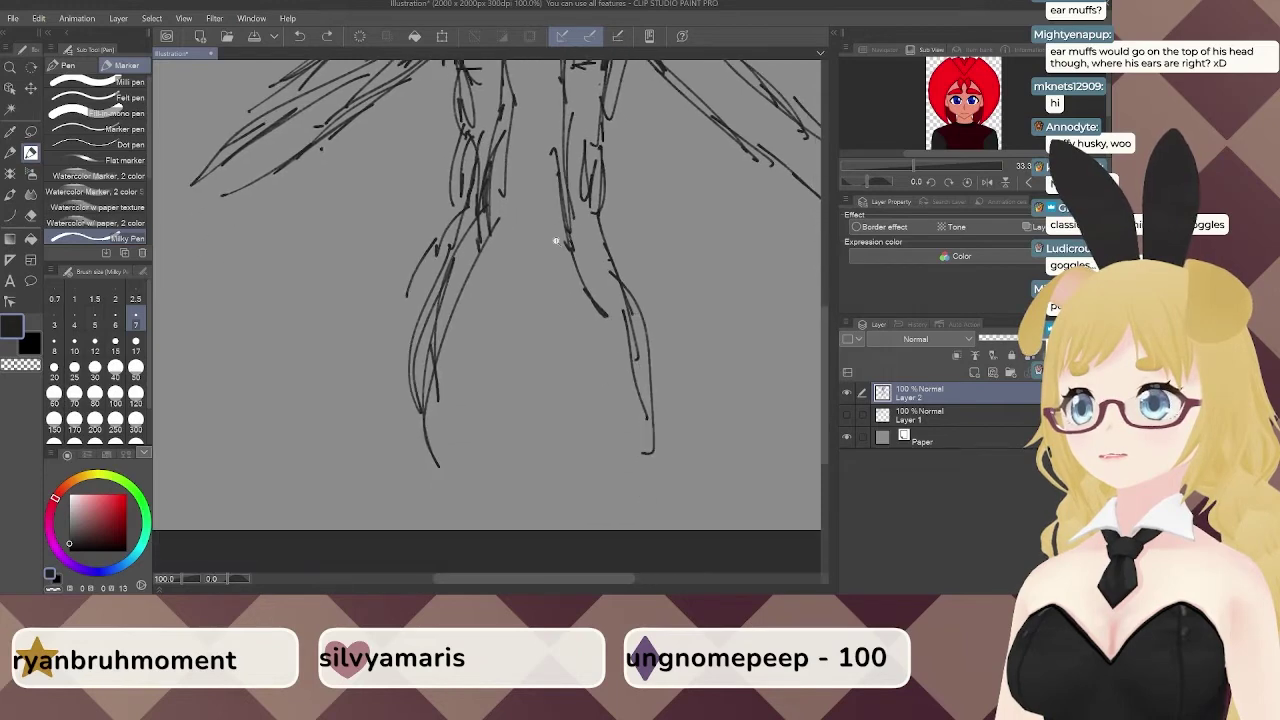
mouse_move(580, 283)
left_mouse_down()
mouse_move(576, 373)
mouse_move(590, 413)
left_mouse_up()
mouse_move(594, 438)
left_mouse_down()
mouse_move(668, 435)
mouse_move(686, 393)
mouse_move(678, 180)
left_mouse_up()
left_click_drag(630, 302, 658, 388)
left_click_drag(471, 207, 415, 335)
mouse_move(416, 308)
left_mouse_down()
mouse_move(370, 421)
mouse_move(442, 424)
left_mouse_up()
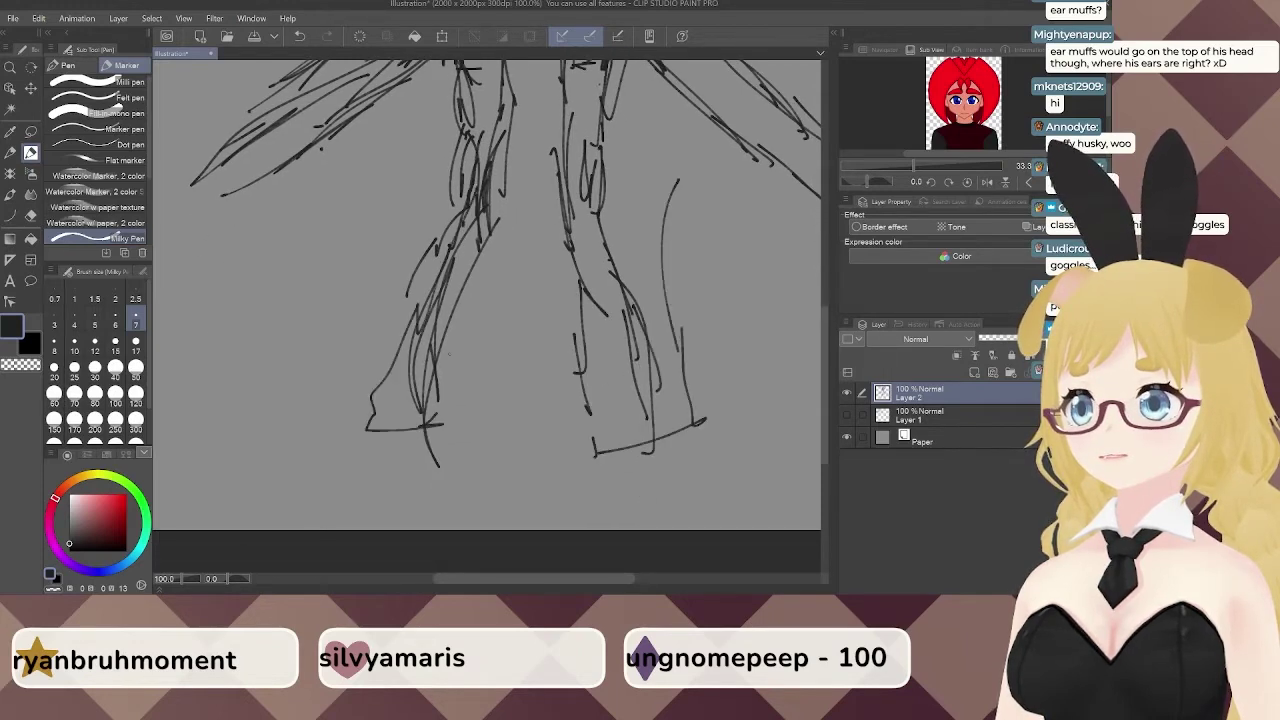
Sketch the inner line of the left trouser leg and a shirt hem across the hips between the jacket openings.
left_click_drag(482, 250, 441, 373)
left_click_drag(467, 303, 446, 394)
left_click_drag(467, 306, 442, 434)
scroll(488, 320, "up", 4)
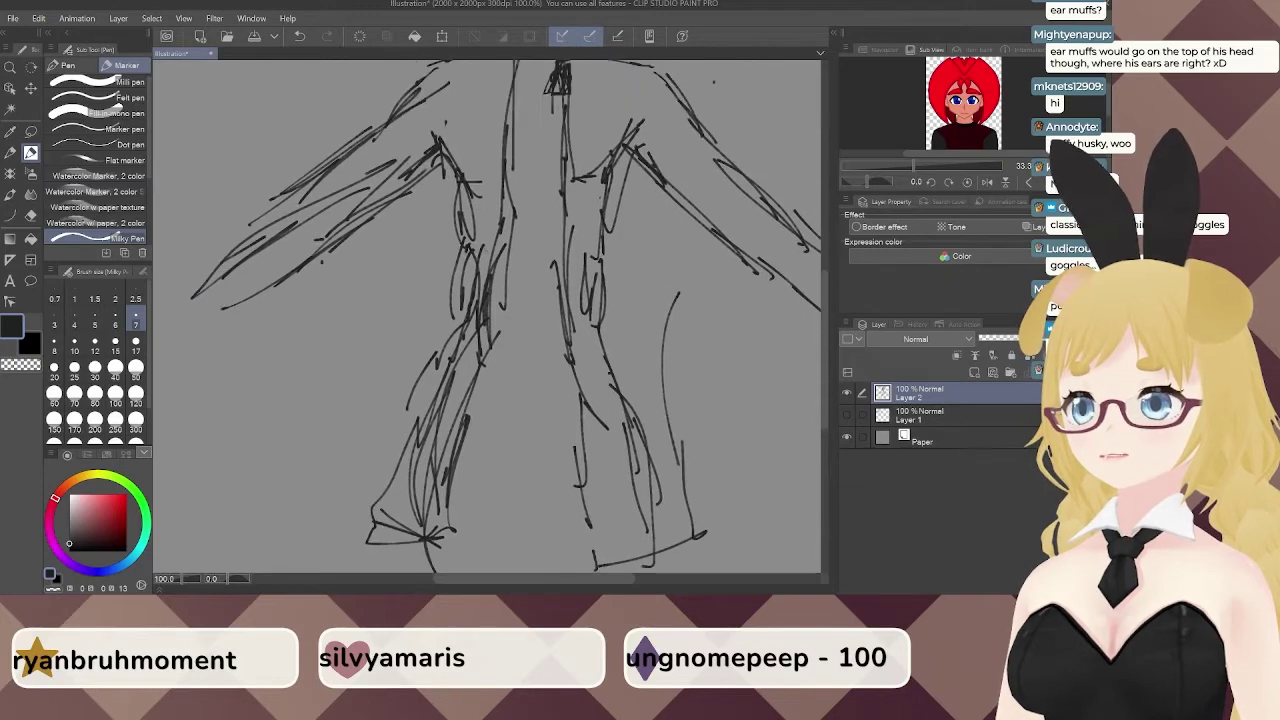
mouse_move(510, 342)
left_mouse_down()
mouse_move(510, 354)
mouse_move(554, 342)
mouse_move(494, 358)
mouse_move(560, 352)
left_mouse_up()
scroll(560, 300, "up", 4)
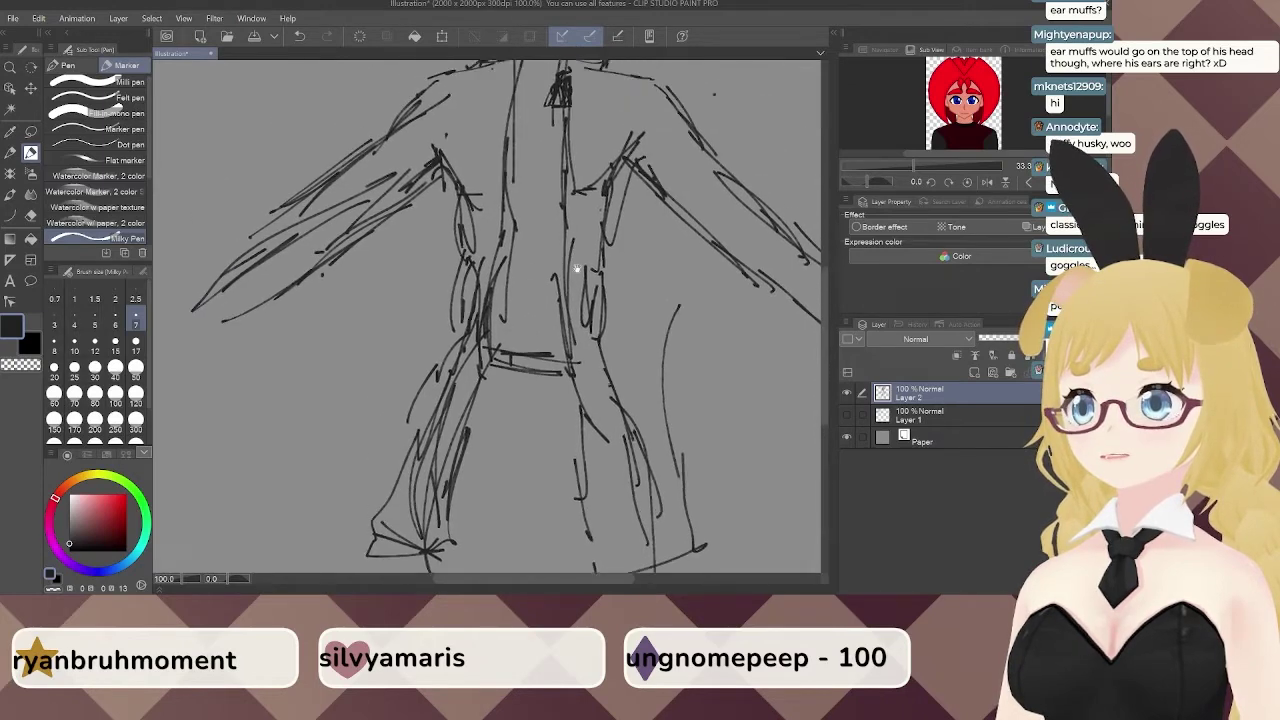
left_click_drag(581, 264, 585, 275)
left_click_drag(537, 218, 571, 269)
mouse_move(524, 227)
left_mouse_down()
mouse_move(574, 269)
mouse_move(592, 266)
left_mouse_up()
mouse_move(536, 233)
left_mouse_down()
mouse_move(575, 267)
mouse_move(546, 248)
left_mouse_up()
left_click_drag(548, 243, 578, 256)
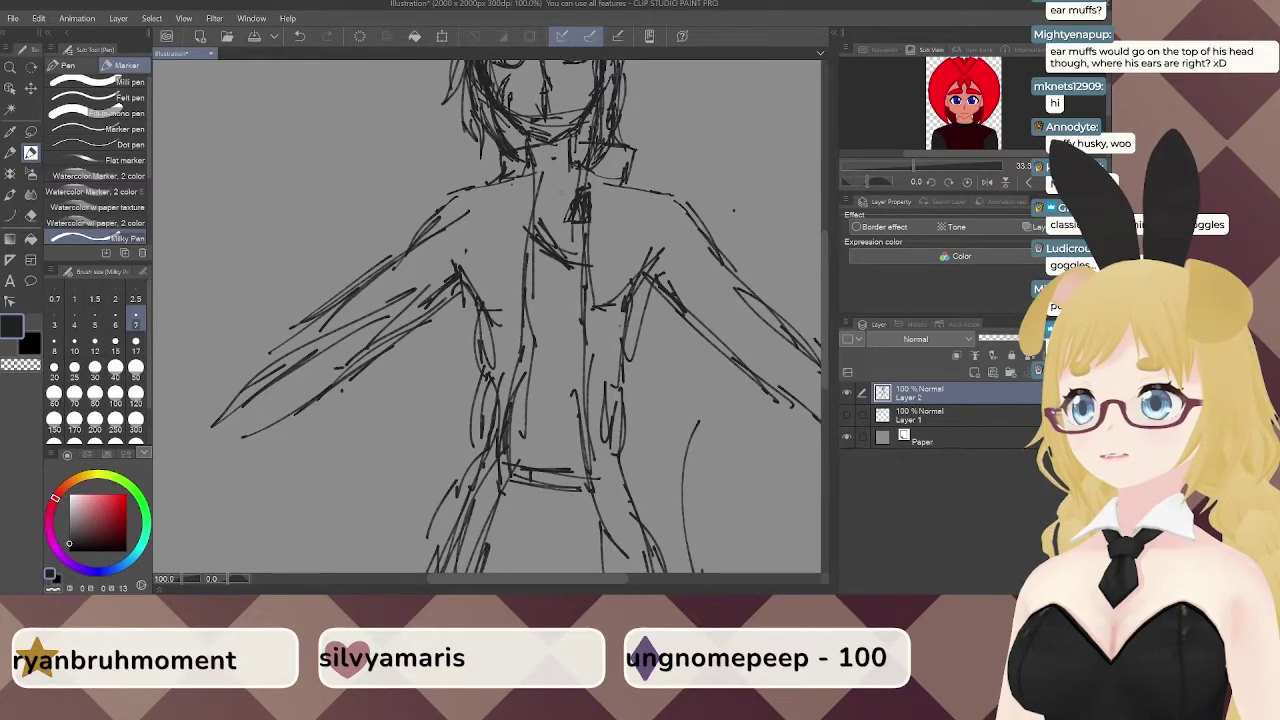
key("ctrl+z")
key("ctrl+z")
Sketch a curved shirt neckline below the neck and a rounded patch on the right sleeve just below the shoulder.
left_click_drag(530, 200, 576, 202)
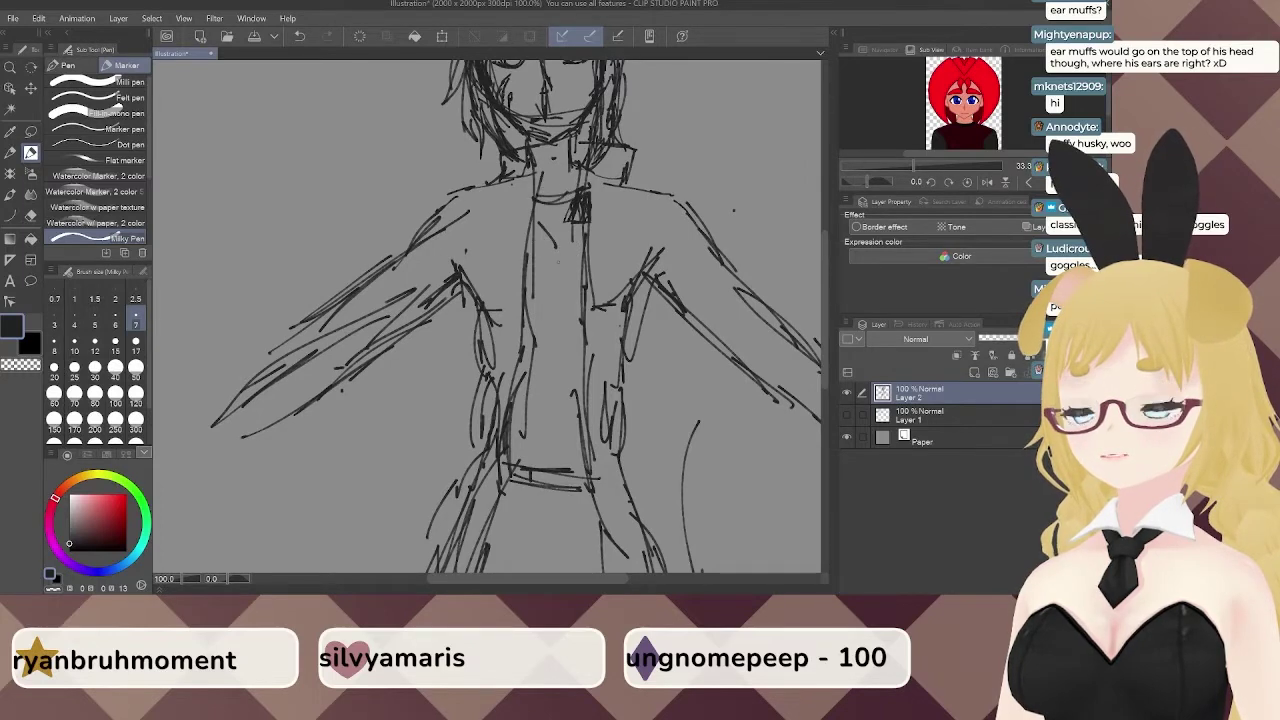
mouse_move(554, 309)
left_mouse_down()
mouse_move(488, 290)
mouse_move(558, 208)
left_mouse_up()
left_click_drag(566, 285, 523, 326)
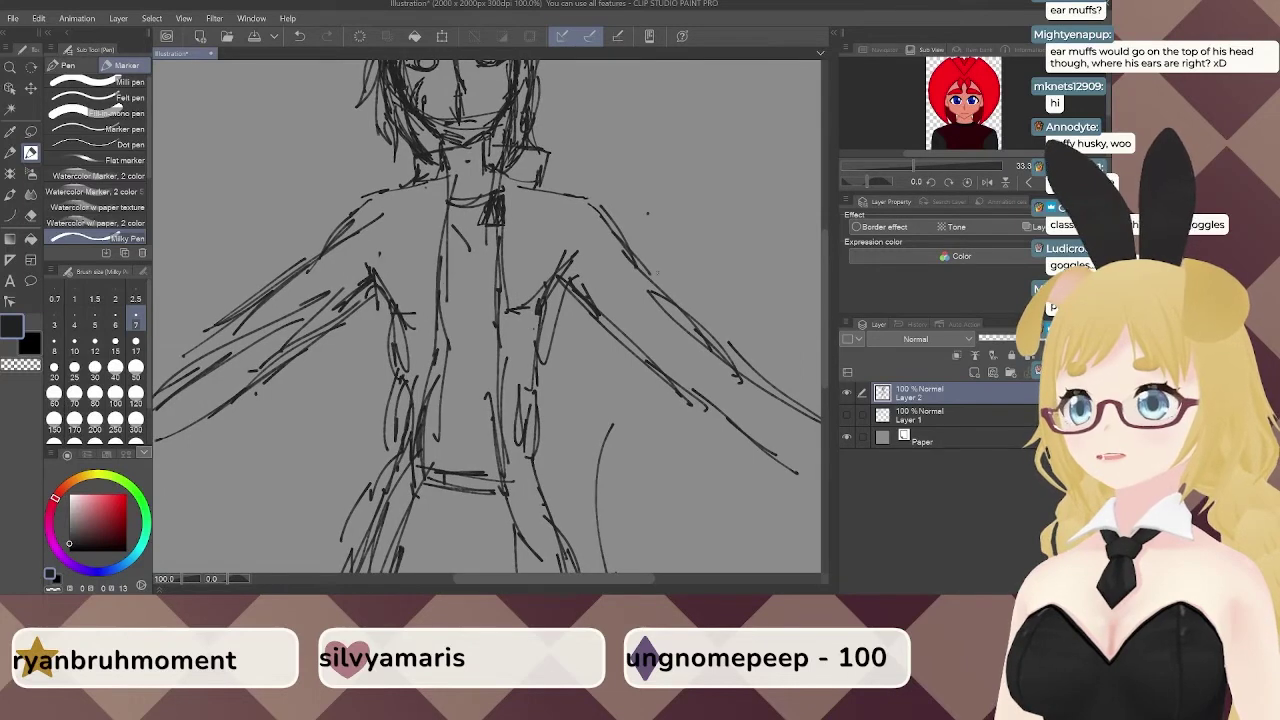
left_click_drag(588, 266, 585, 277)
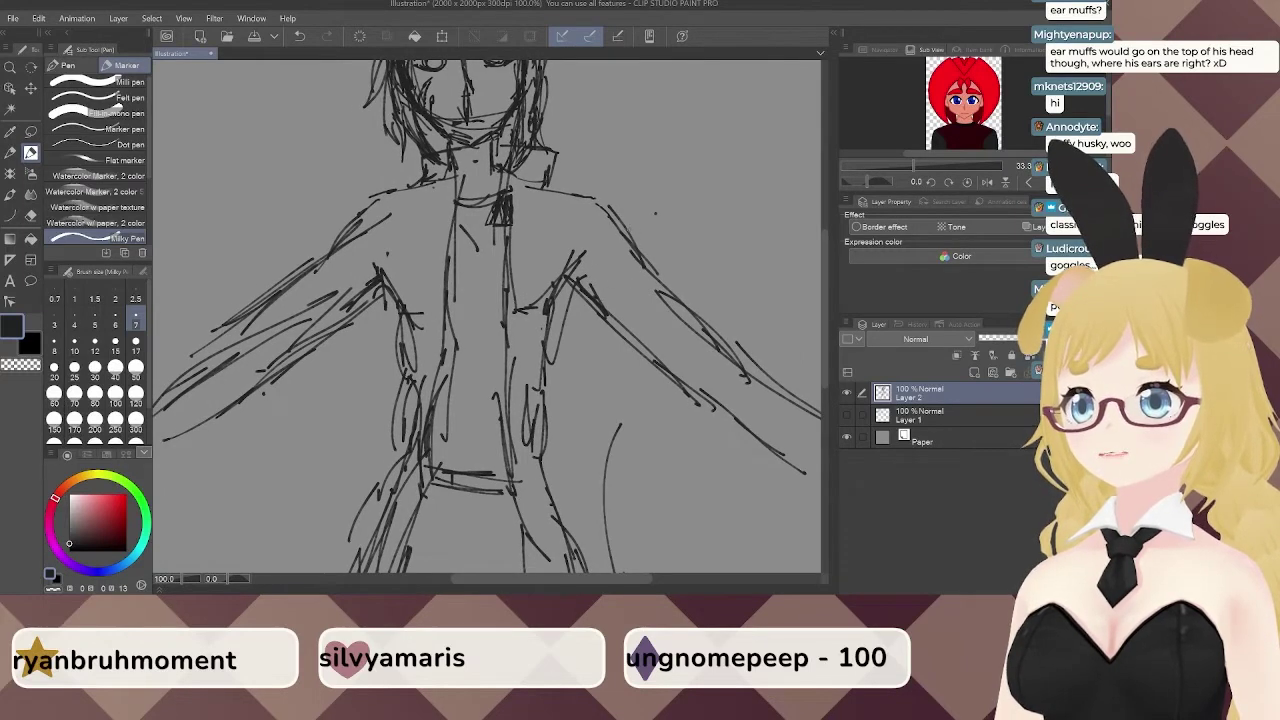
left_click_drag(608, 232, 650, 290)
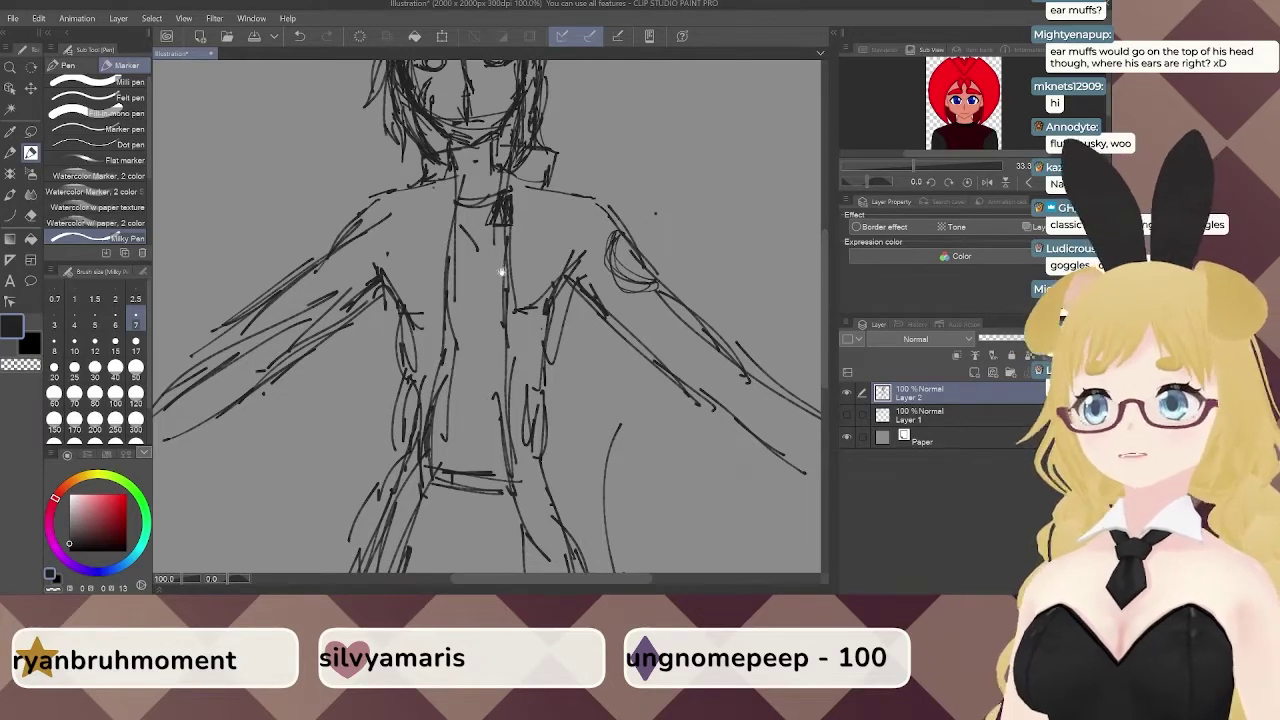
Draw a pointer line out from the jacket's zipper pull and handwrite the label "Zipper" at its end.
mouse_move(502, 271)
left_mouse_down()
mouse_move(588, 376)
mouse_move(582, 288)
left_mouse_up()
left_click_drag(588, 202, 560, 270)
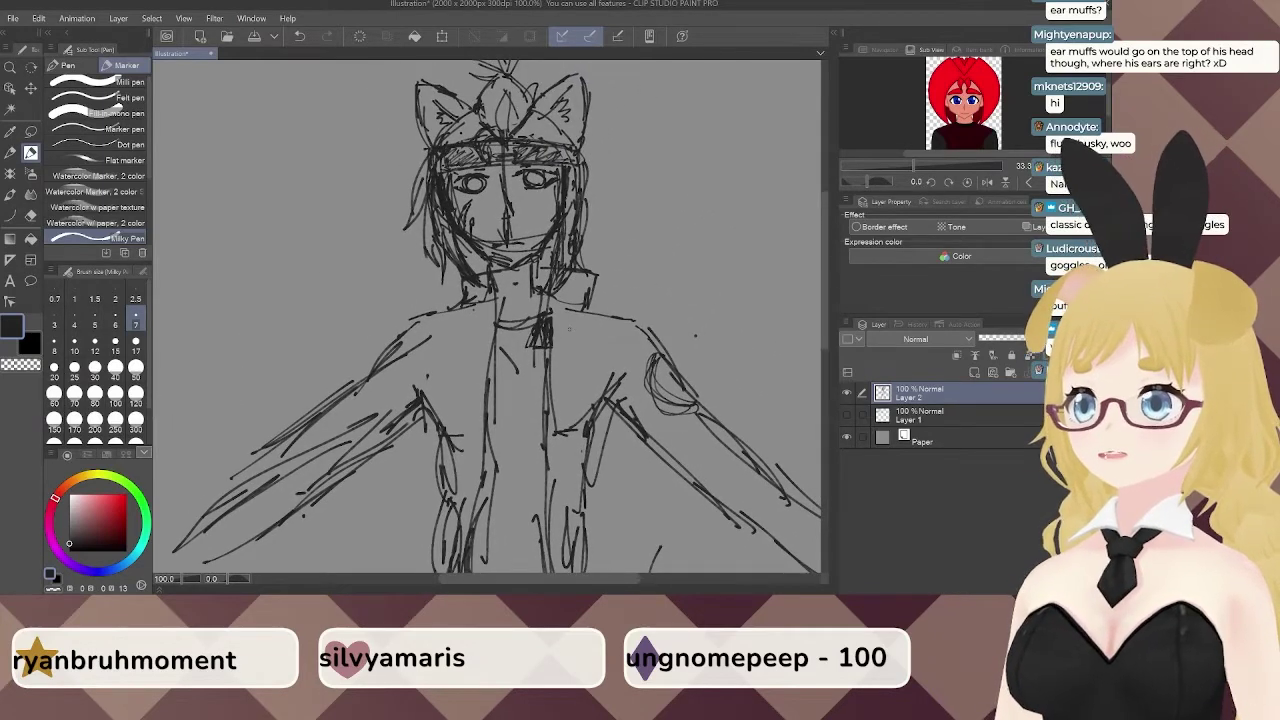
mouse_move(602, 295)
left_mouse_down()
mouse_move(570, 276)
mouse_move(650, 236)
mouse_move(535, 311)
left_mouse_up()
mouse_move(651, 243)
left_mouse_down()
mouse_move(526, 313)
mouse_move(658, 244)
left_mouse_up()
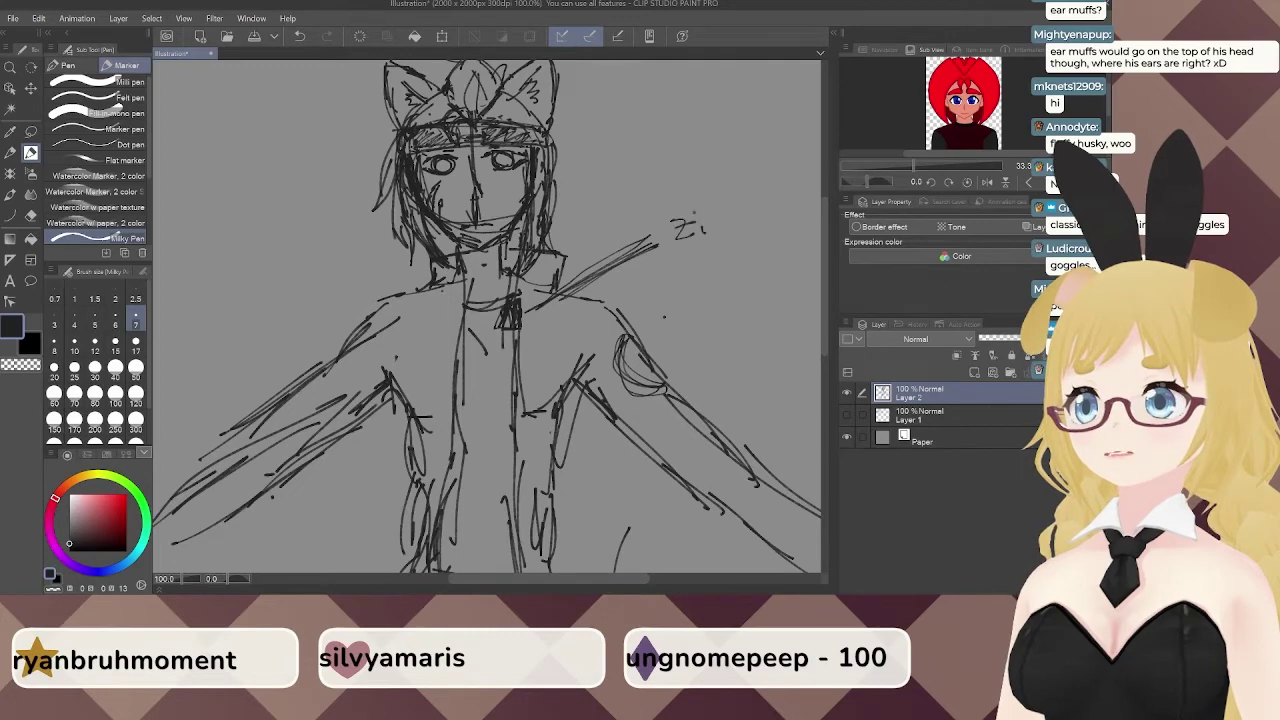
left_click_drag(726, 212, 723, 228)
left_click_drag(734, 213, 767, 193)
Draw a pointer line from the forehead goggles and handwrite the label "snowboard goggles" beside the head.
left_click_drag(411, 197, 533, 277)
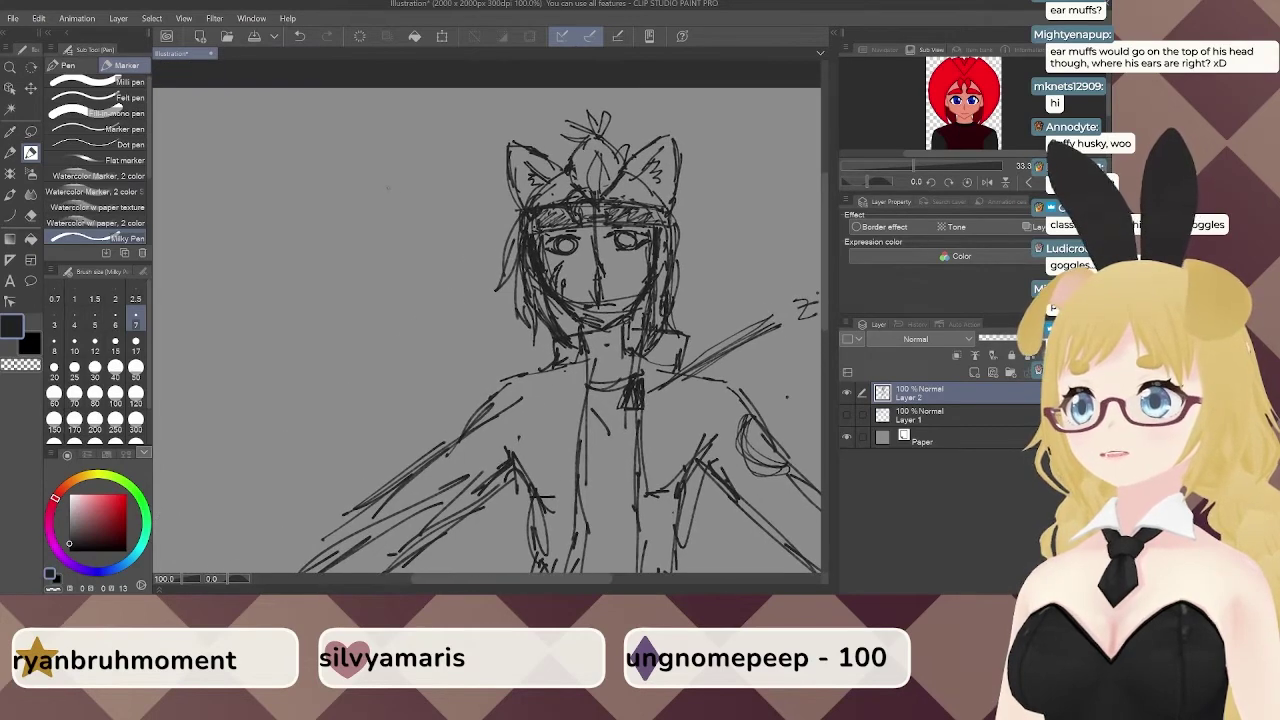
left_click_drag(505, 215, 392, 189)
left_click_drag(296, 178, 309, 170)
left_click_drag(313, 172, 410, 144)
left_click_drag(426, 143, 430, 128)
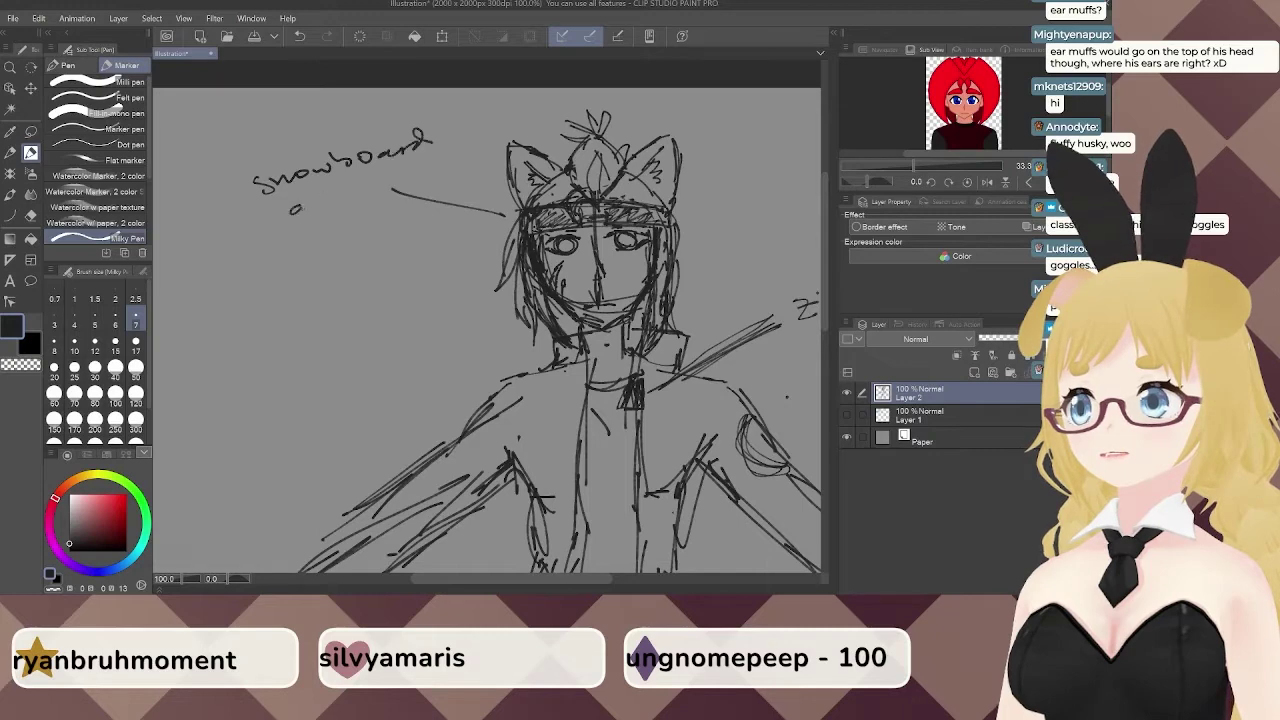
left_click_drag(302, 206, 298, 226)
mouse_move(318, 202)
left_mouse_down()
mouse_move(334, 204)
mouse_move(325, 222)
left_mouse_up()
mouse_move(366, 178)
left_mouse_down()
mouse_move(360, 194)
mouse_move(390, 184)
left_mouse_up()
left_click_drag(396, 170, 390, 183)
Draw a pointer line from the right sleeve and handwrite the label "winter coat" at its end.
left_click_drag(611, 343, 532, 237)
left_click_drag(581, 321, 551, 203)
left_click_drag(622, 298, 546, 255)
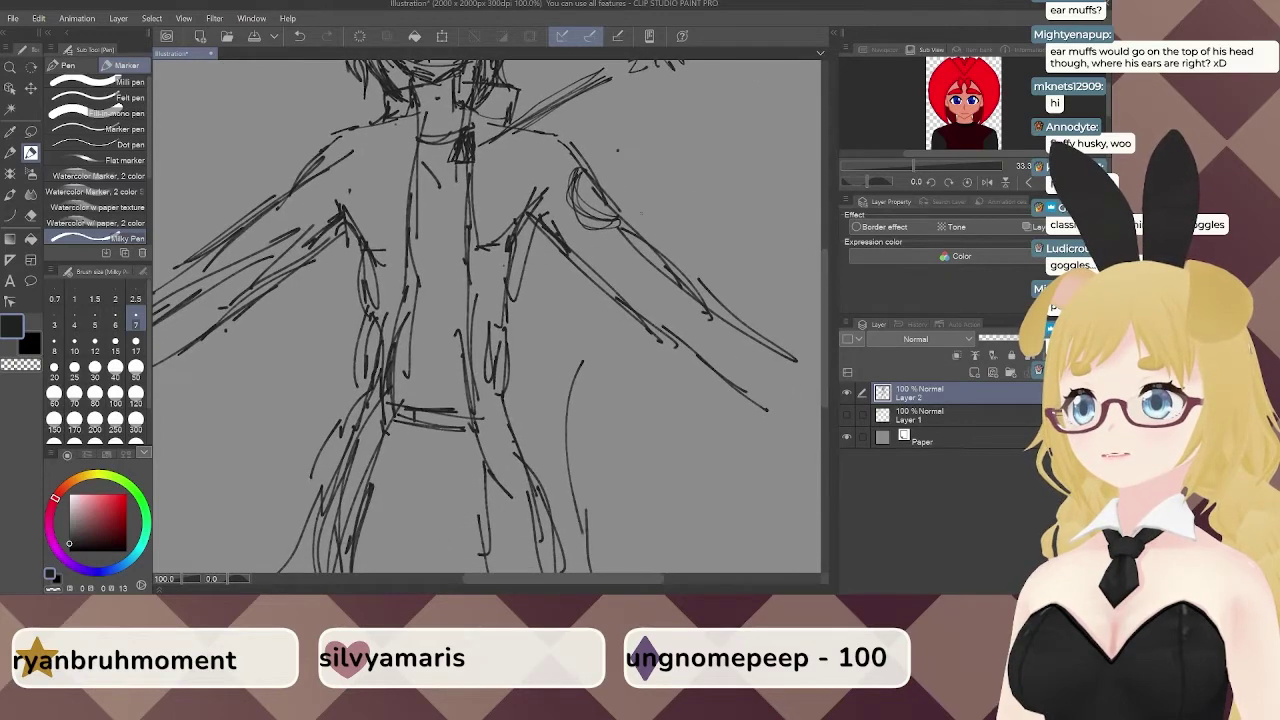
left_click_drag(638, 214, 732, 164)
mouse_move(737, 156)
left_mouse_down()
mouse_move(793, 139)
mouse_move(733, 190)
left_mouse_up()
left_click_drag(748, 178, 758, 182)
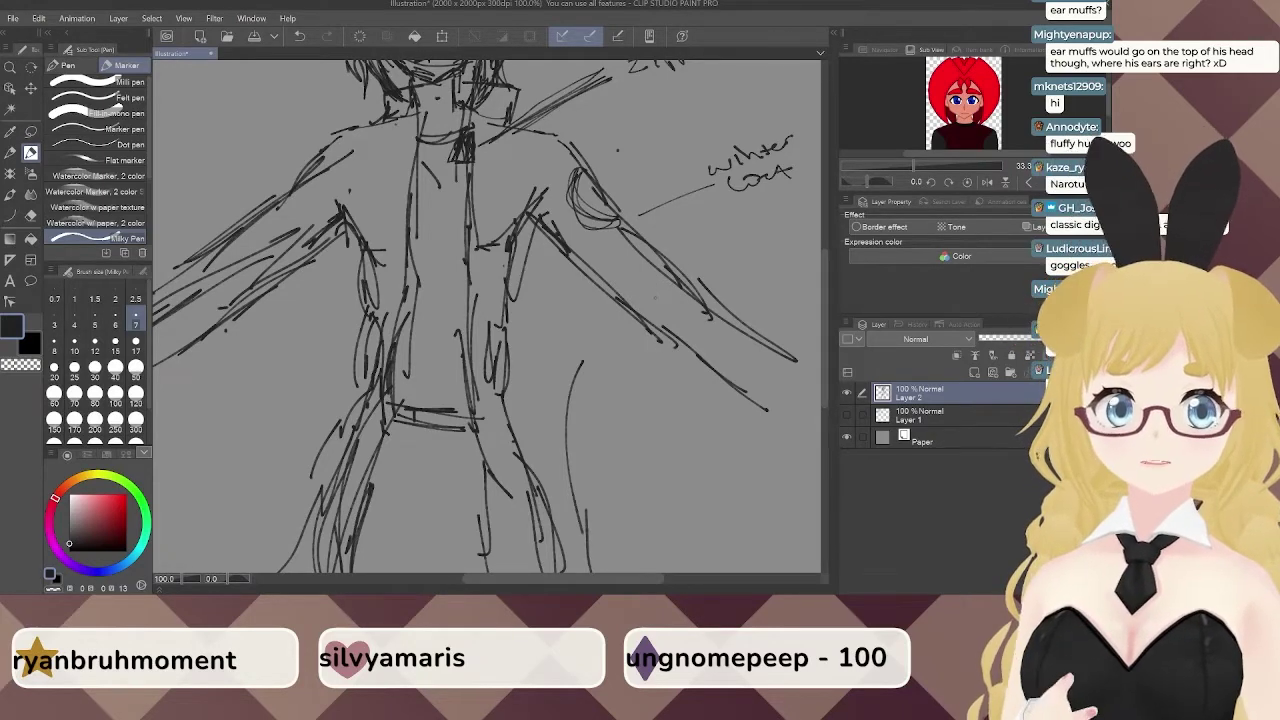
left_click_drag(369, 179, 405, 206)
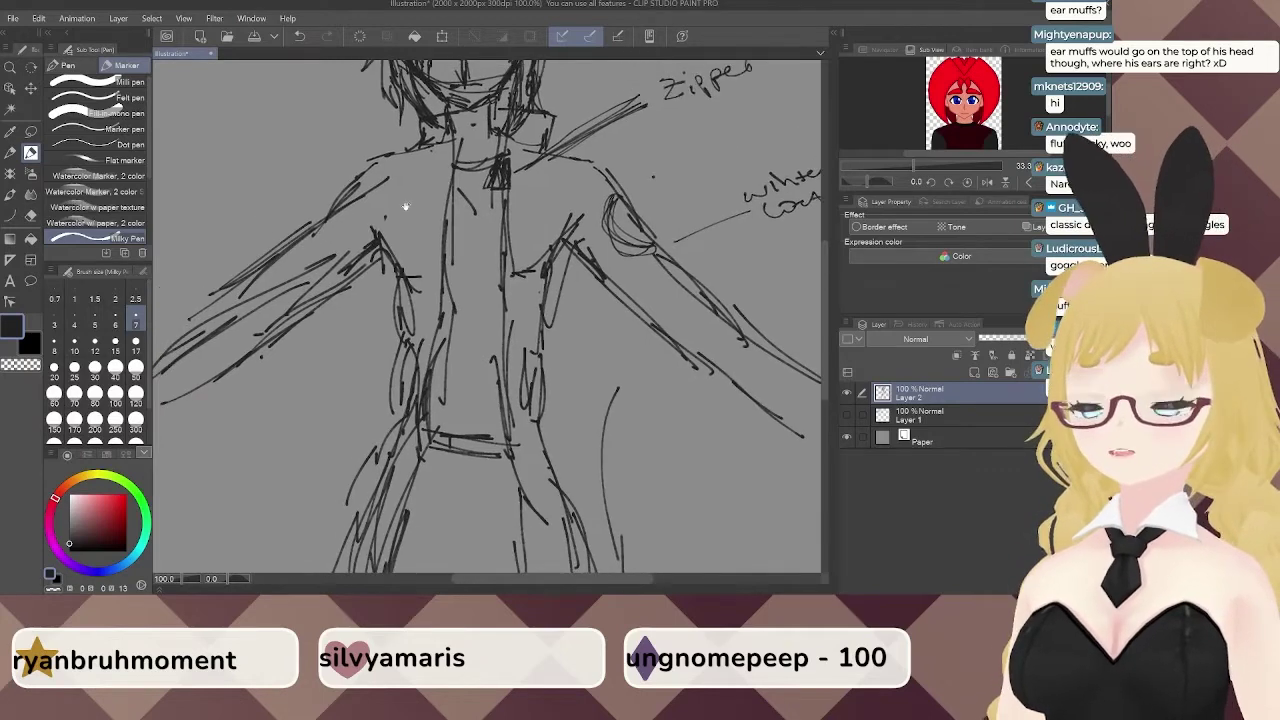
mouse_move(456, 350)
left_mouse_down()
mouse_move(510, 348)
mouse_move(502, 375)
left_mouse_up()
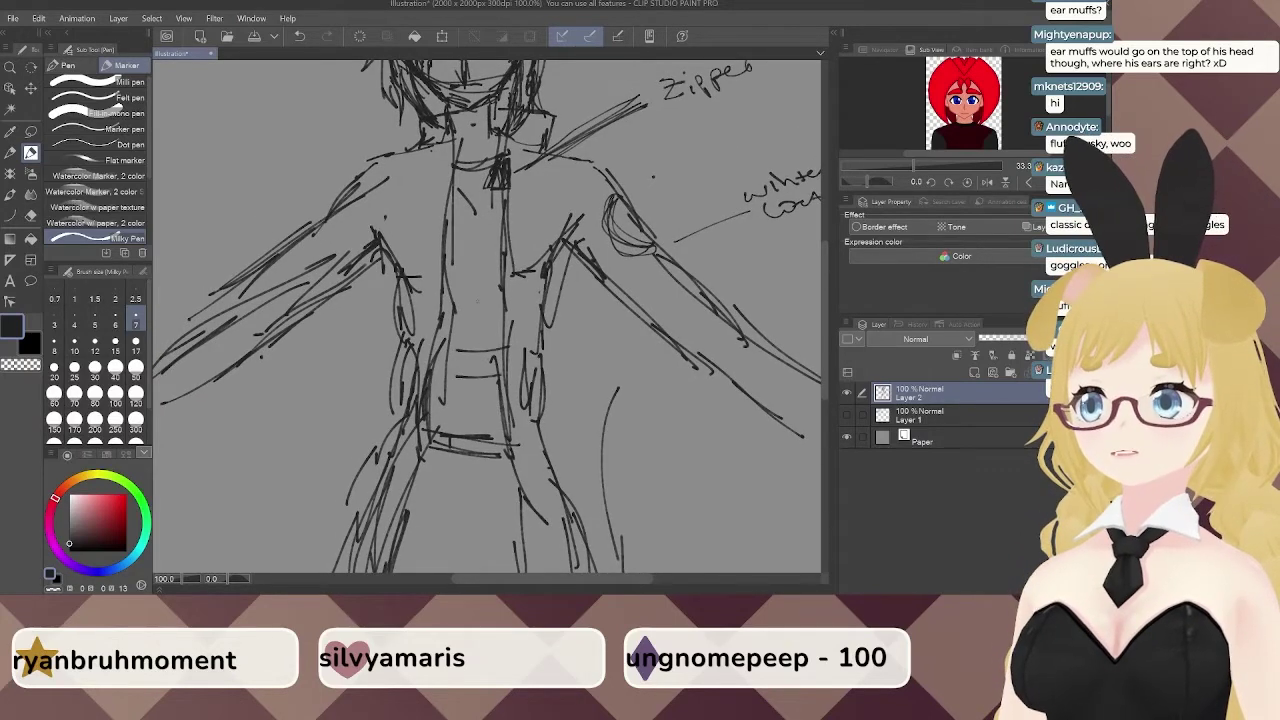
left_click_drag(486, 298, 480, 410)
key("ctrl+z")
key("ctrl+z")
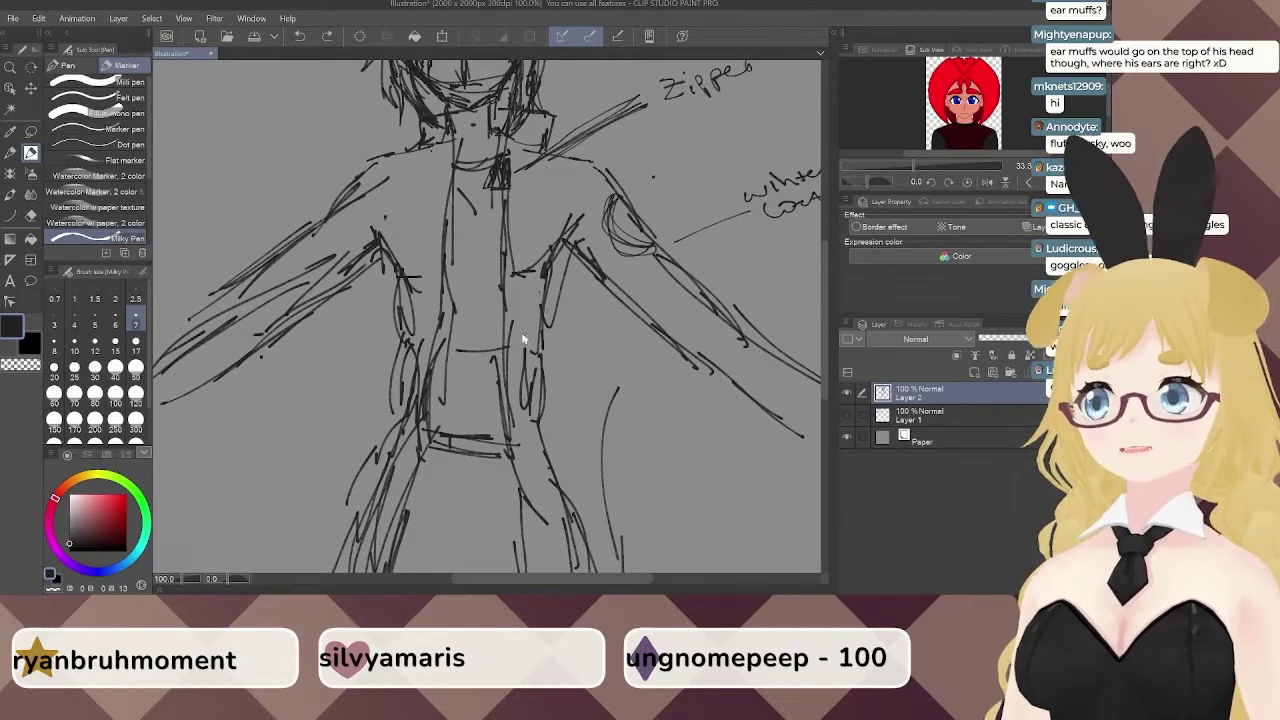
key("ctrl+z")
Reinforce the shirt hem with darker strokes across the hips between the jacket openings.
left_click_drag(529, 324, 557, 252)
left_click_drag(469, 357, 525, 350)
left_click_drag(481, 364, 537, 372)
left_click_drag(569, 375, 567, 345)
left_click_drag(512, 214, 504, 354)
Add long downward strokes along the outside of the right leg from the hip to the trouser hem.
scroll(505, 250, "down", 5)
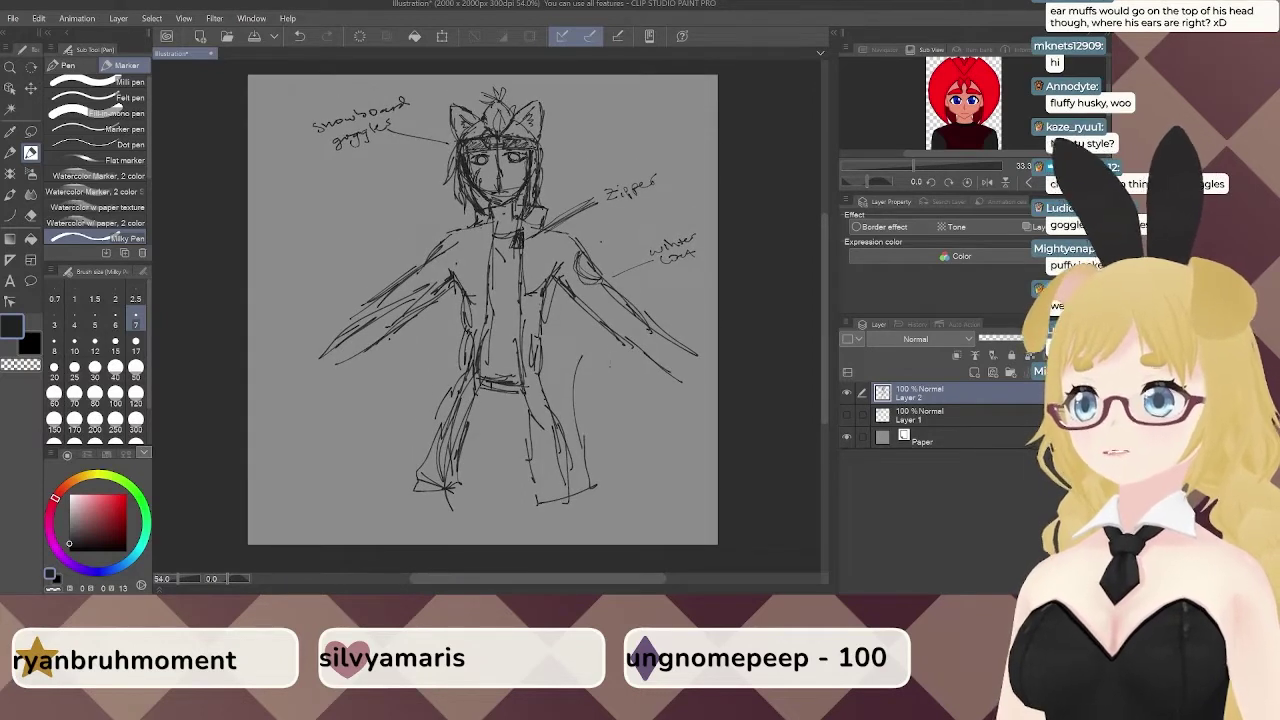
left_click_drag(553, 323, 585, 468)
left_click_drag(546, 333, 581, 469)
left_click_drag(541, 373, 577, 473)
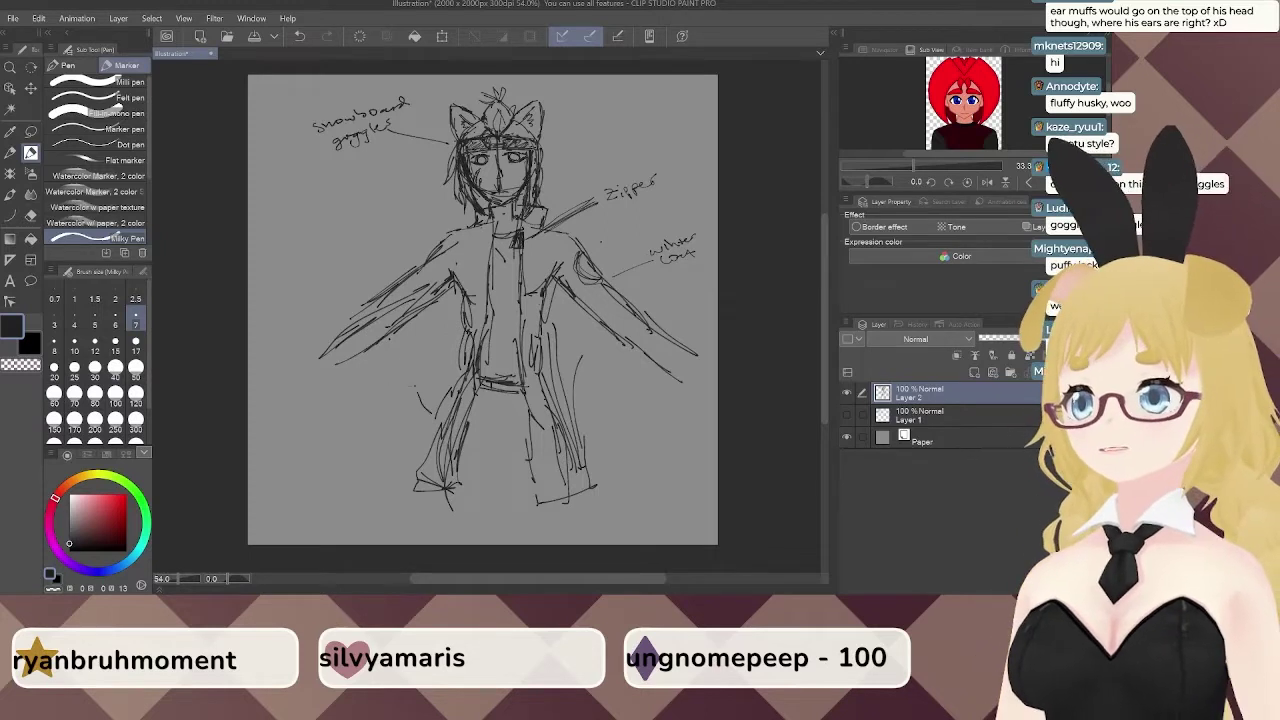
Sketch a large fluffy tail curving from the left leg behind the left arm to a pointed tip above it.
left_click_drag(404, 330, 444, 422)
mouse_move(424, 226)
left_mouse_down()
mouse_move(399, 282)
mouse_move(464, 340)
left_mouse_up()
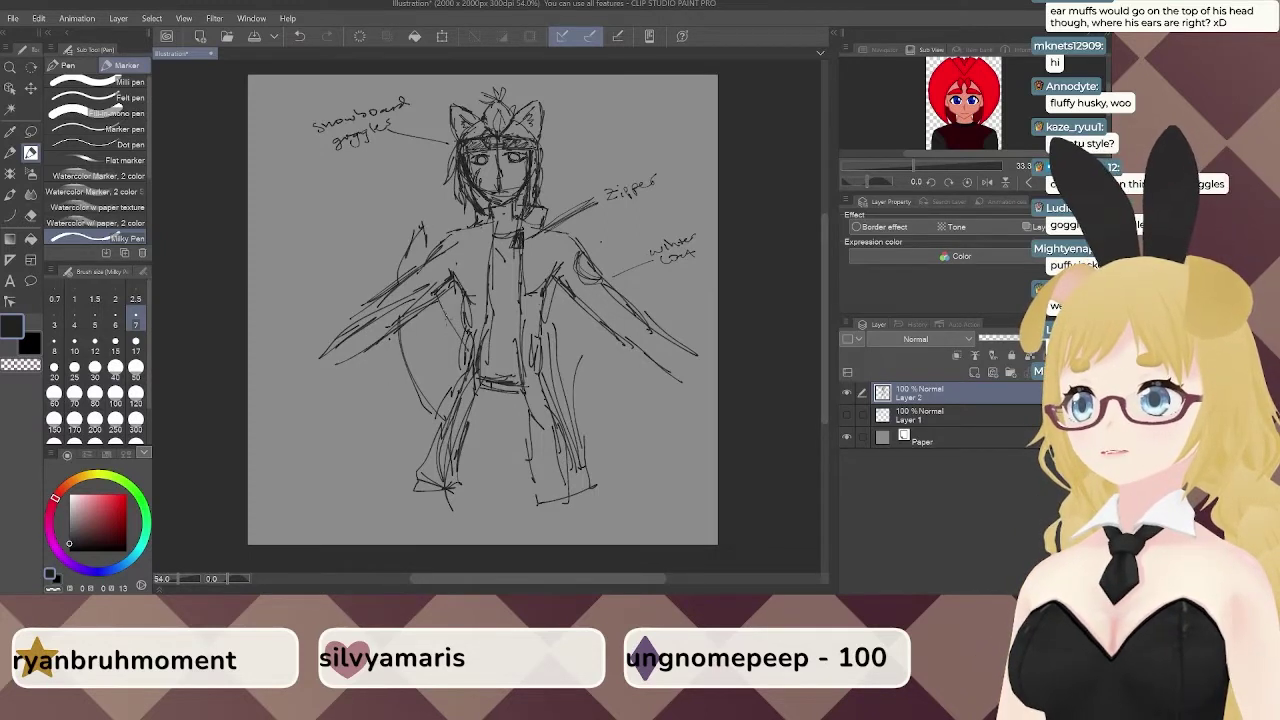
left_click_drag(378, 360, 435, 416)
left_click_drag(404, 344, 392, 366)
left_click_drag(398, 246, 384, 280)
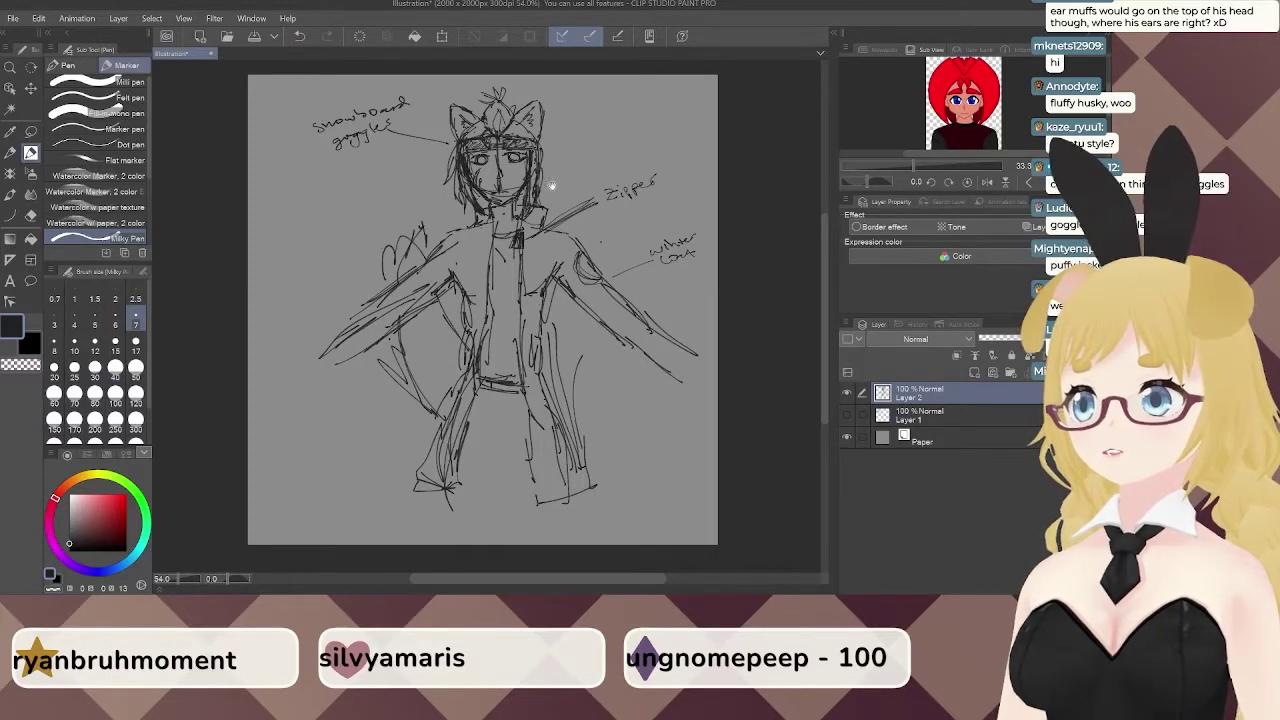
Sketch a pair of enlarged eyes in the empty space right of the head, with upper lash lines and round irises.
scroll(587, 137, "up", 6)
left_click_drag(572, 136, 520, 256)
scroll(520, 253, "up", 1)
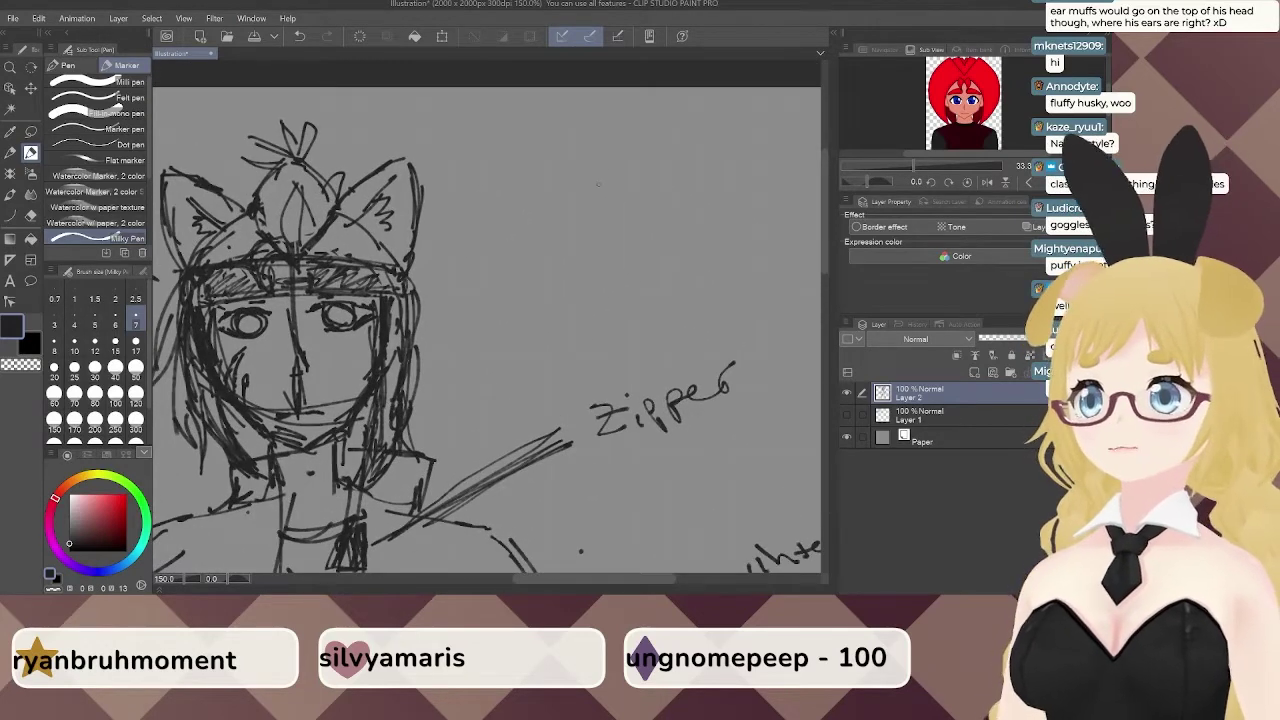
mouse_move(647, 201)
left_mouse_down()
mouse_move(730, 188)
mouse_move(734, 210)
left_mouse_up()
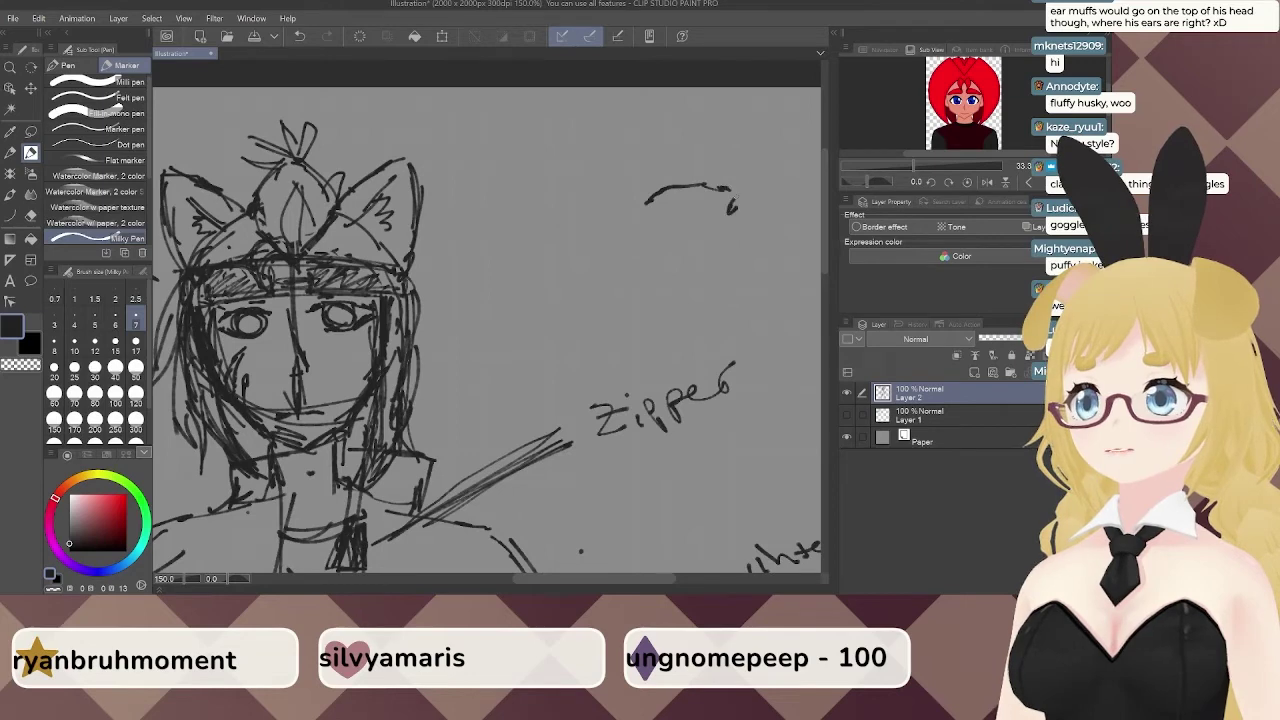
left_click_drag(594, 213, 544, 235)
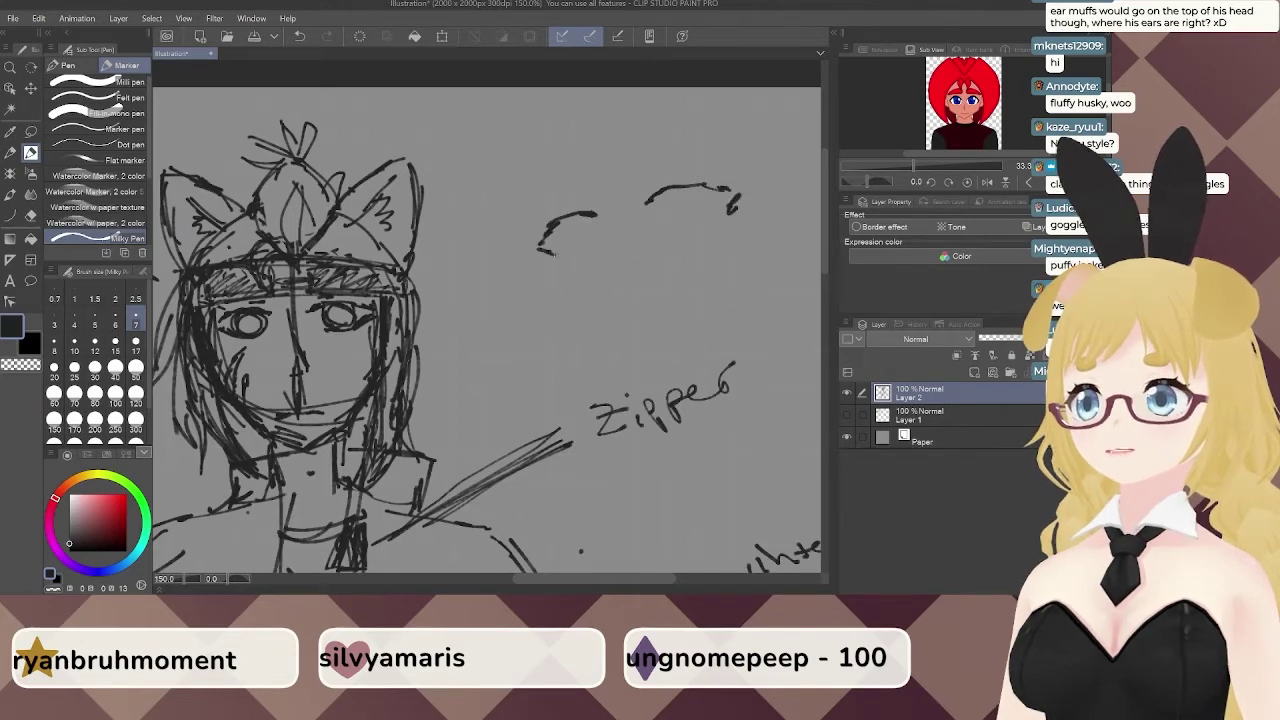
mouse_move(667, 198)
left_mouse_down()
mouse_move(690, 223)
mouse_move(717, 191)
left_mouse_up()
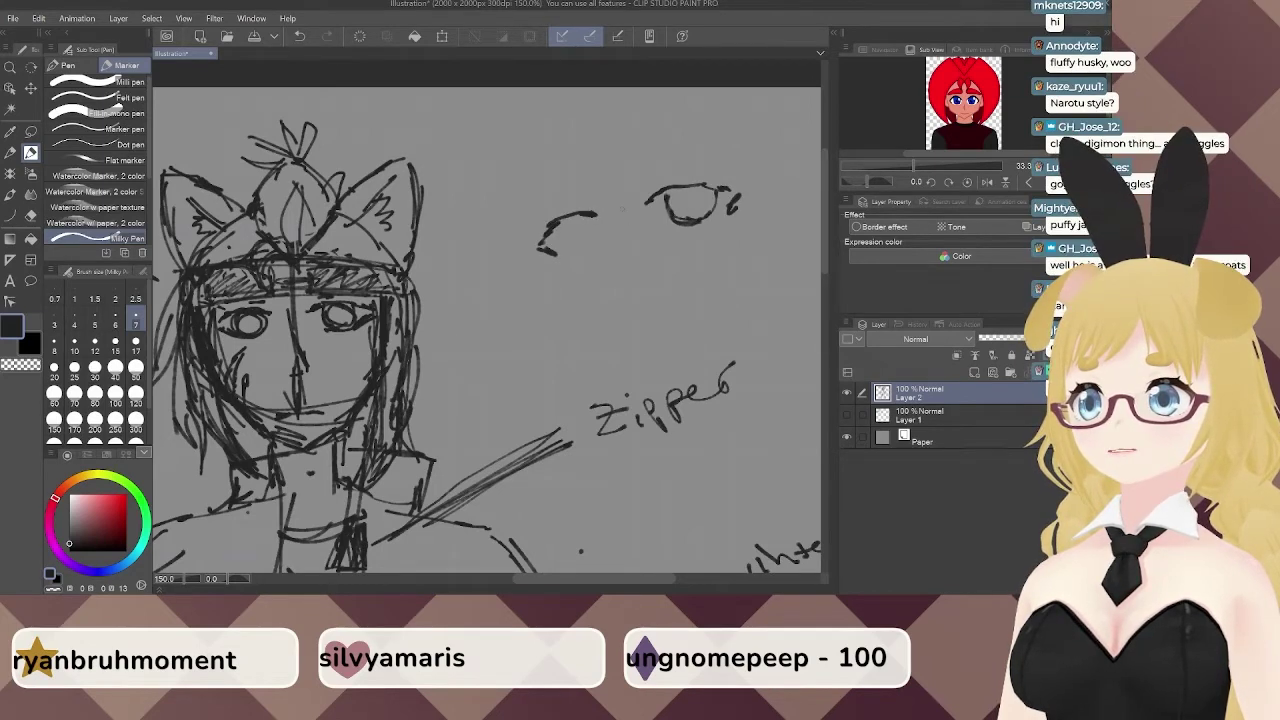
left_click_drag(568, 217, 590, 243)
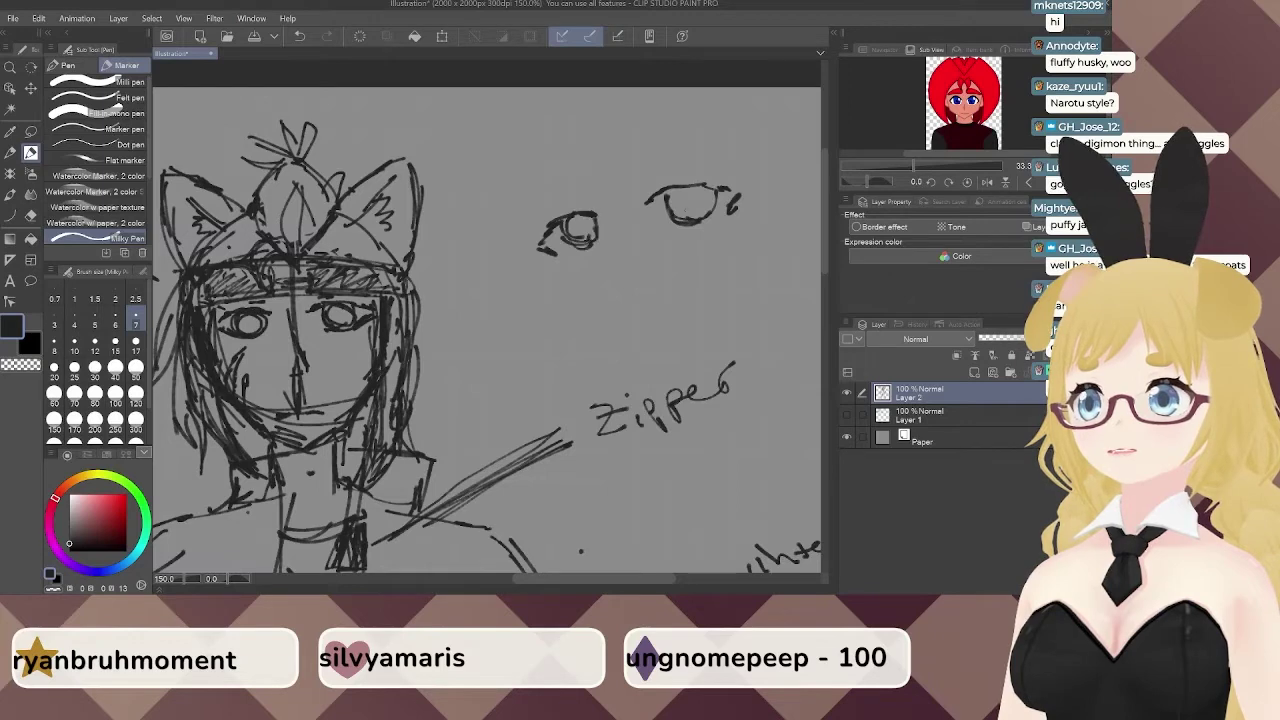
Add pupils and eyelid creases to the enlarged eyes and draw an oval eyebrow spot above each one.
left_click_drag(687, 202, 697, 206)
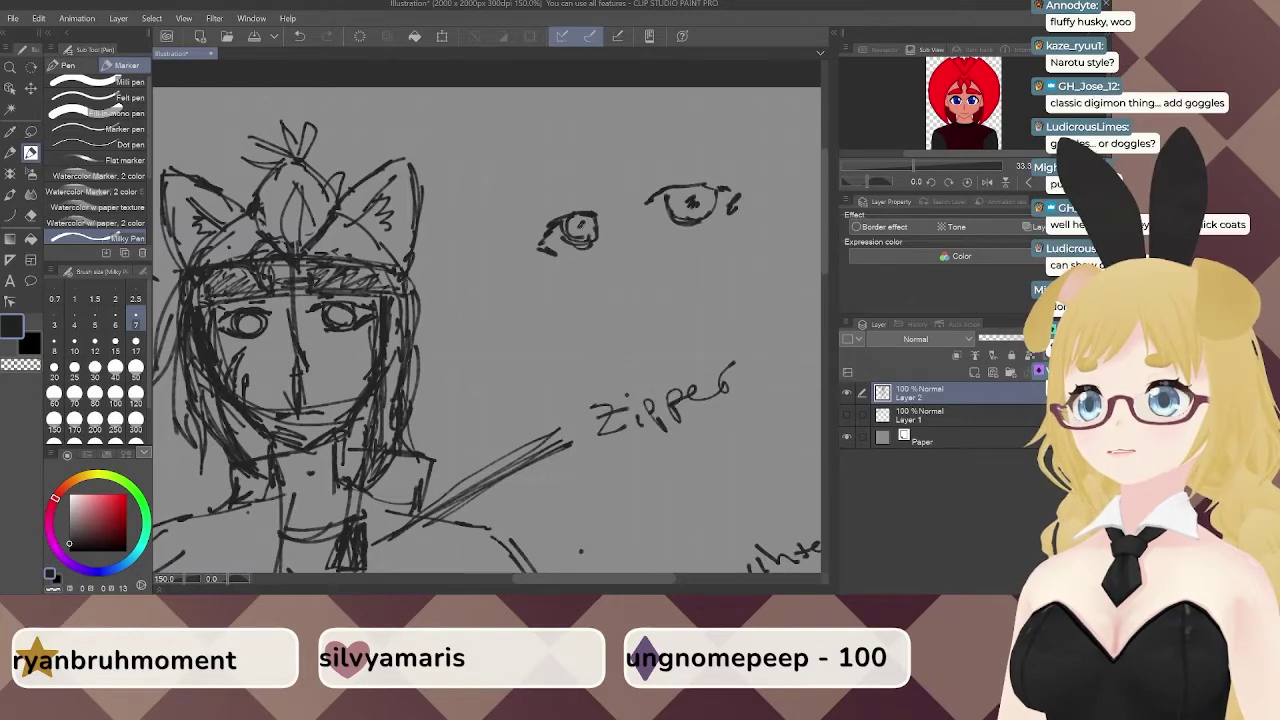
left_click_drag(581, 224, 590, 230)
left_click_drag(642, 192, 680, 182)
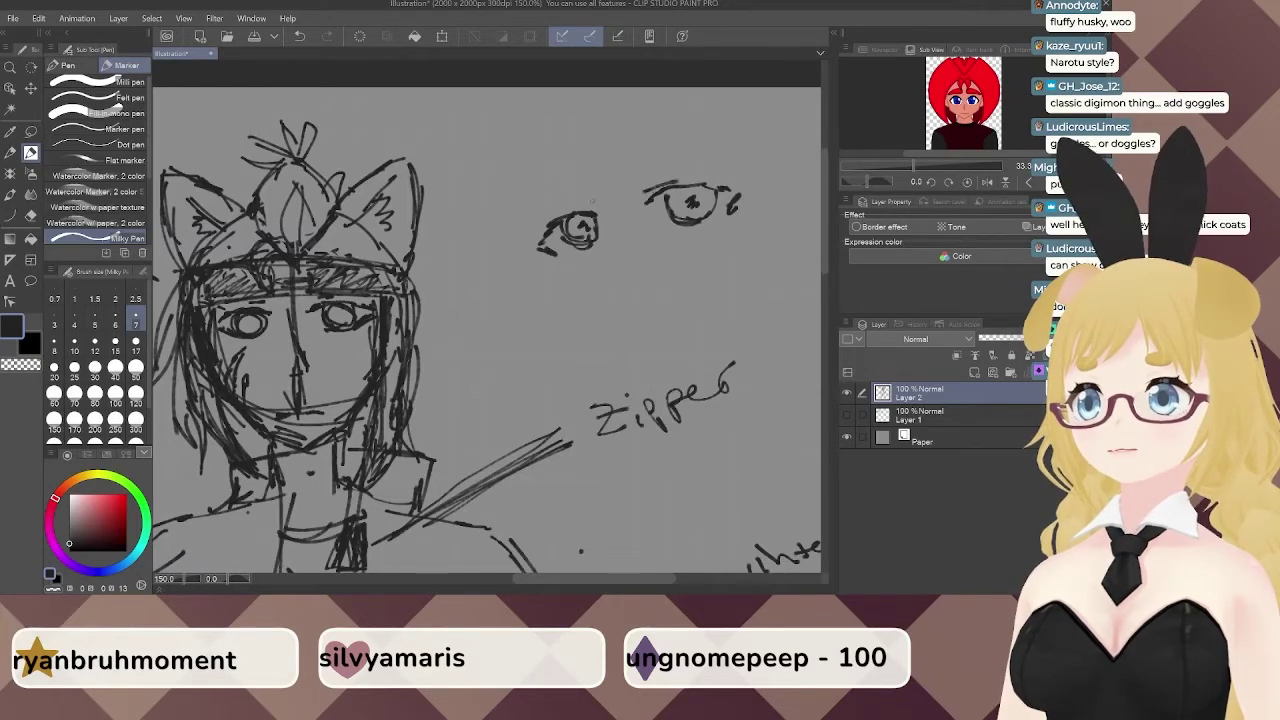
left_click_drag(596, 201, 554, 207)
mouse_move(570, 158)
left_mouse_down()
mouse_move(548, 182)
mouse_move(663, 139)
mouse_move(650, 166)
mouse_move(628, 148)
left_mouse_up()
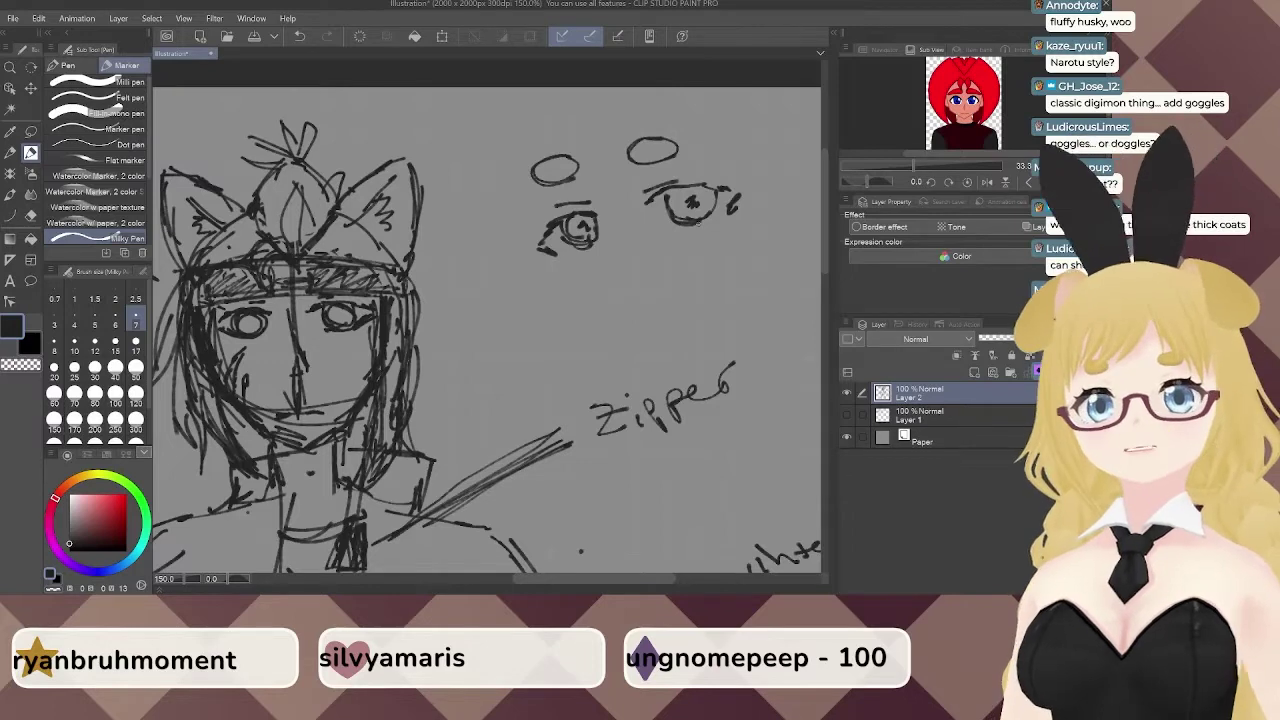
Add a new layer beneath Layer 2 and set the drawing colour to pale icy blue (hue 187, saturation 12, value 91).
left_click(975, 372)
left_click_drag(938, 398, 935, 428)
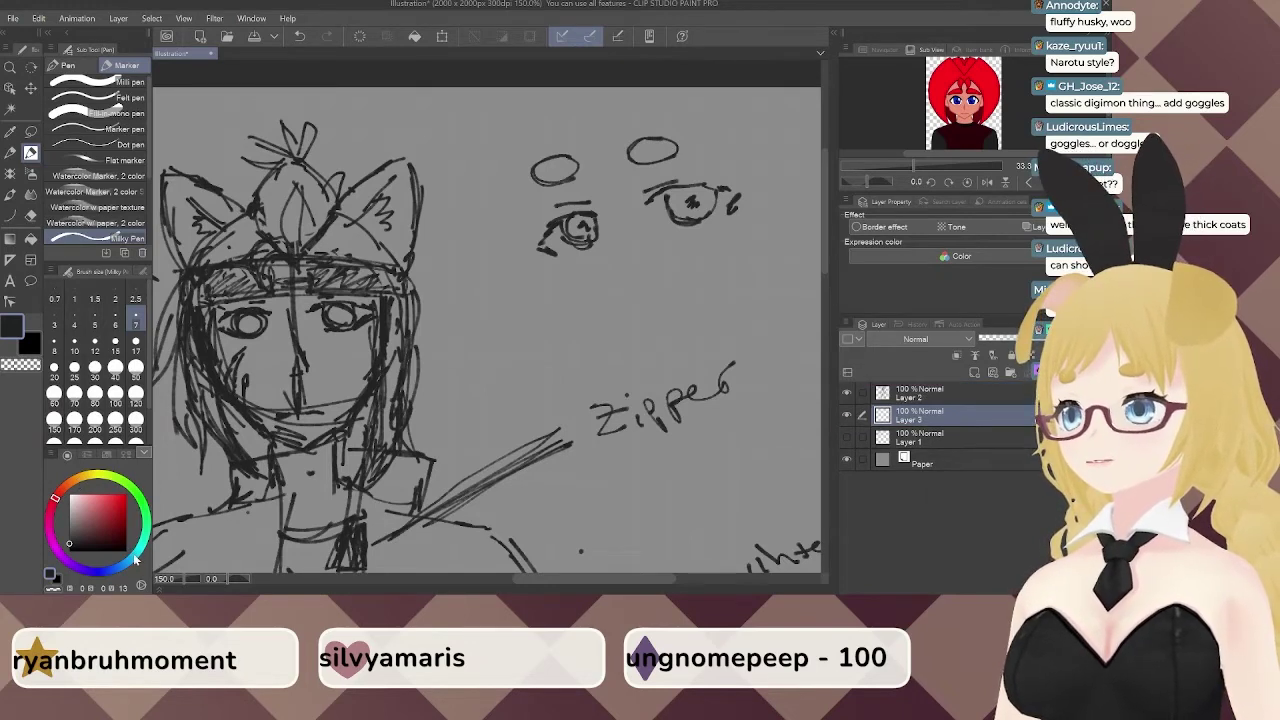
left_click(137, 553)
left_click(91, 499)
left_click(77, 498)
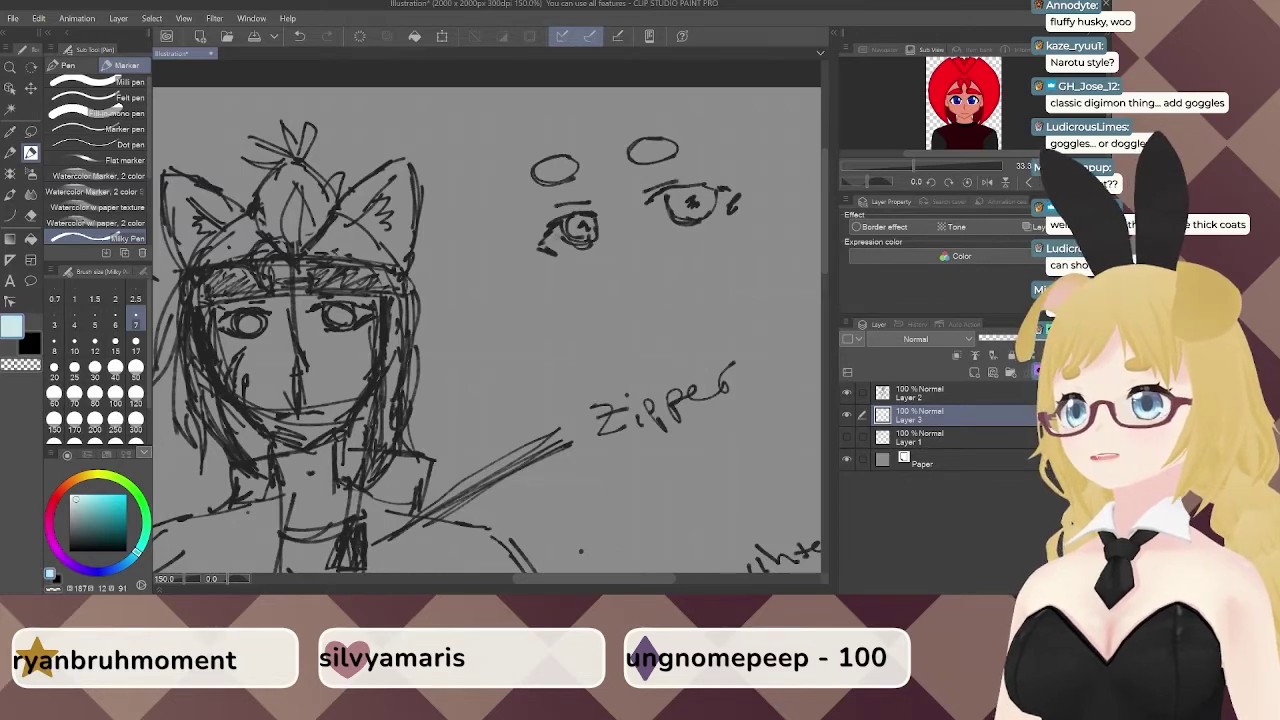
Colour one enlarged iris pale icy blue and the other brown (hue 19, saturation 56, value 42) with the brush at size 15.
mouse_move(572, 230)
left_mouse_down()
mouse_move(592, 217)
mouse_move(590, 230)
left_mouse_up()
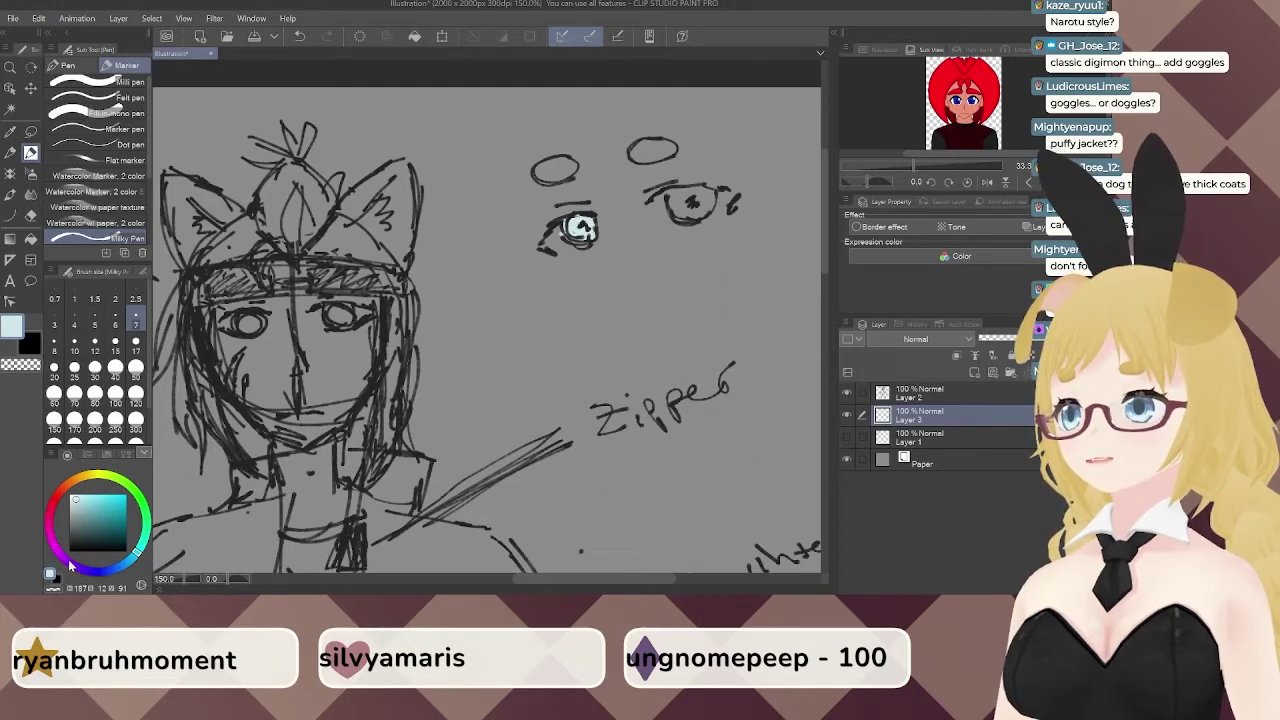
left_click(66, 487)
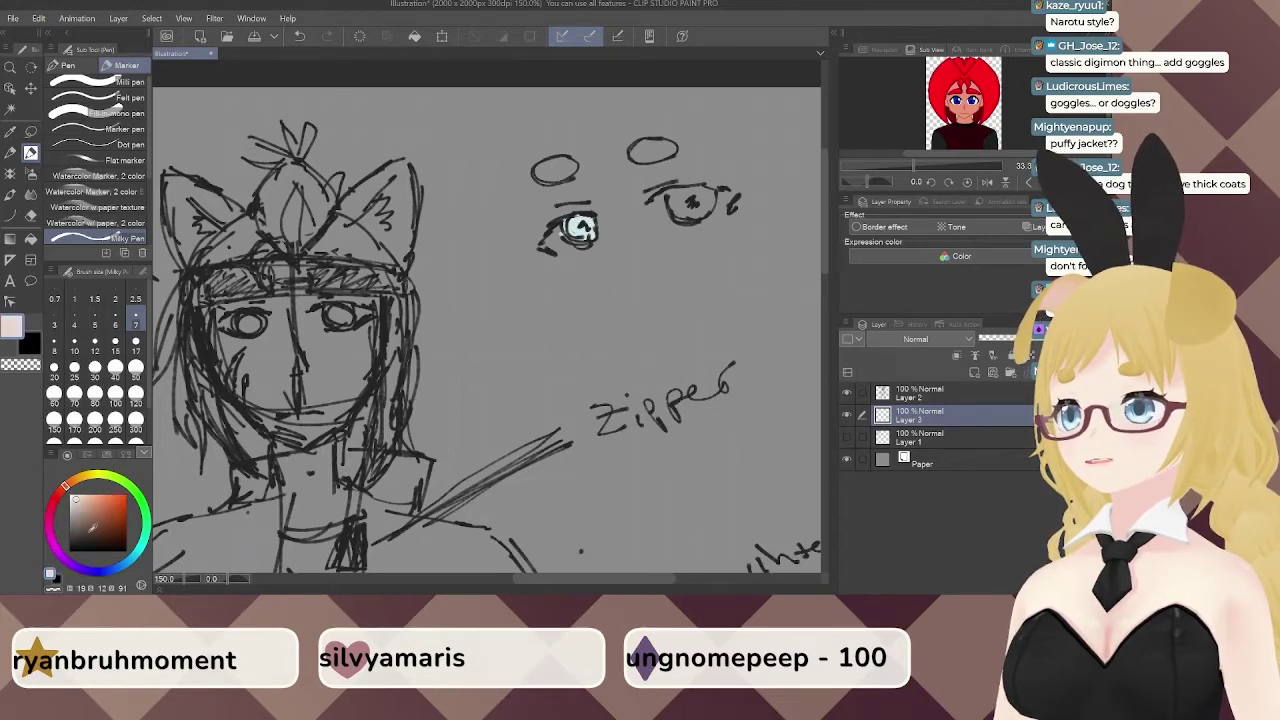
left_click_drag(92, 526, 101, 527)
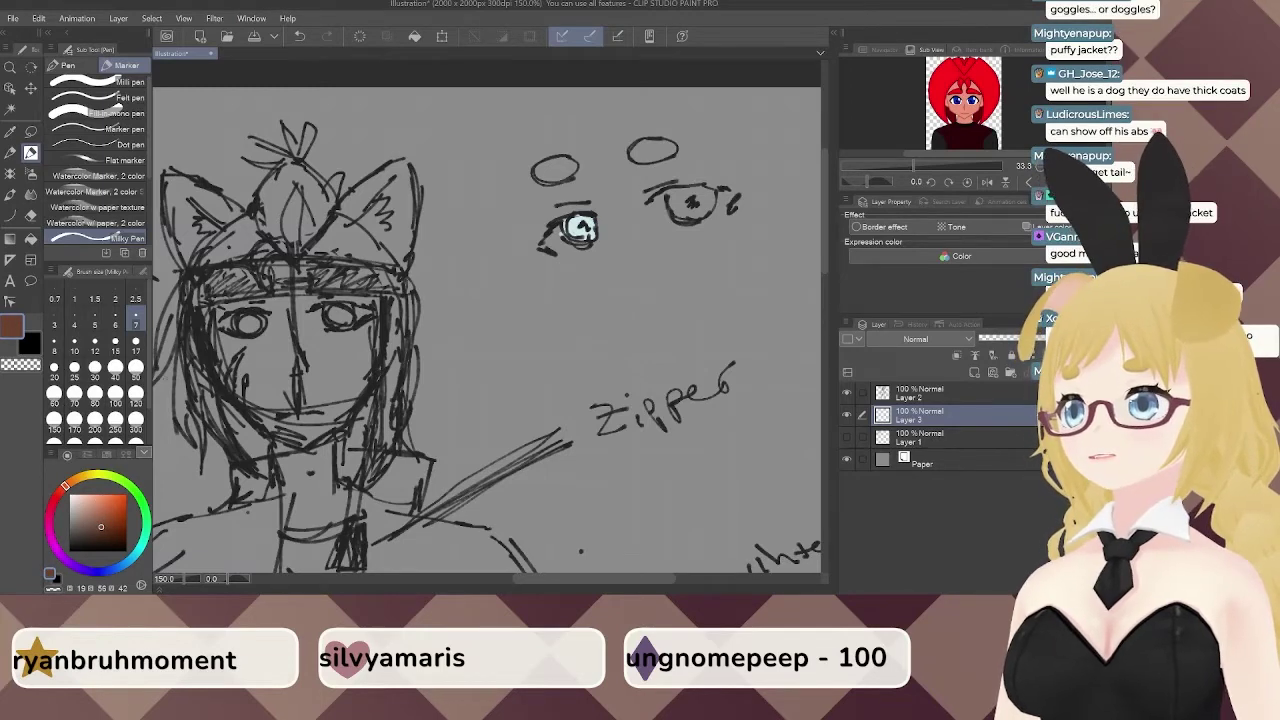
left_click(115, 344)
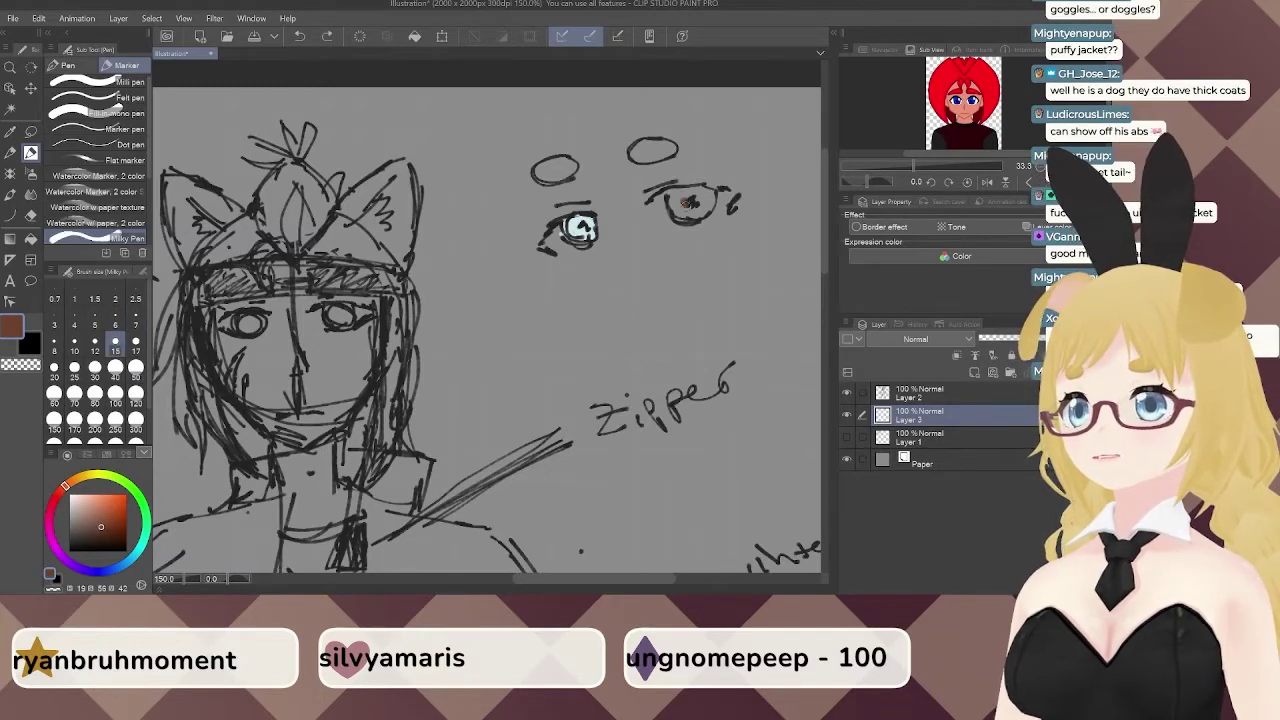
mouse_move(686, 203)
left_mouse_down()
mouse_move(680, 214)
mouse_move(706, 196)
mouse_move(680, 195)
mouse_move(676, 214)
mouse_move(694, 207)
left_mouse_up()
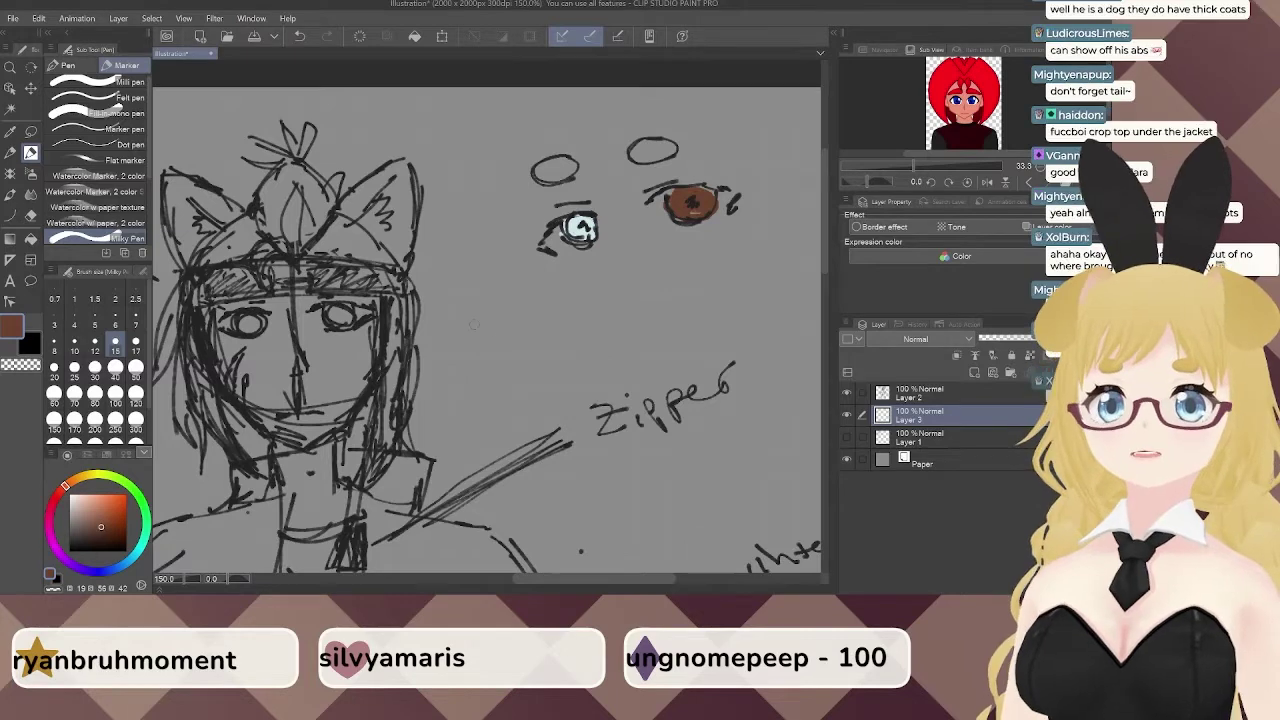
Paint palette swatches below the enlarged eyes in brown, dark reddish brown (19, 84, 26), warm grey (19, 10, 40) and light teal (183, 29, 81).
mouse_move(326, 290)
left_mouse_down()
mouse_move(346, 288)
mouse_move(324, 296)
left_mouse_up()
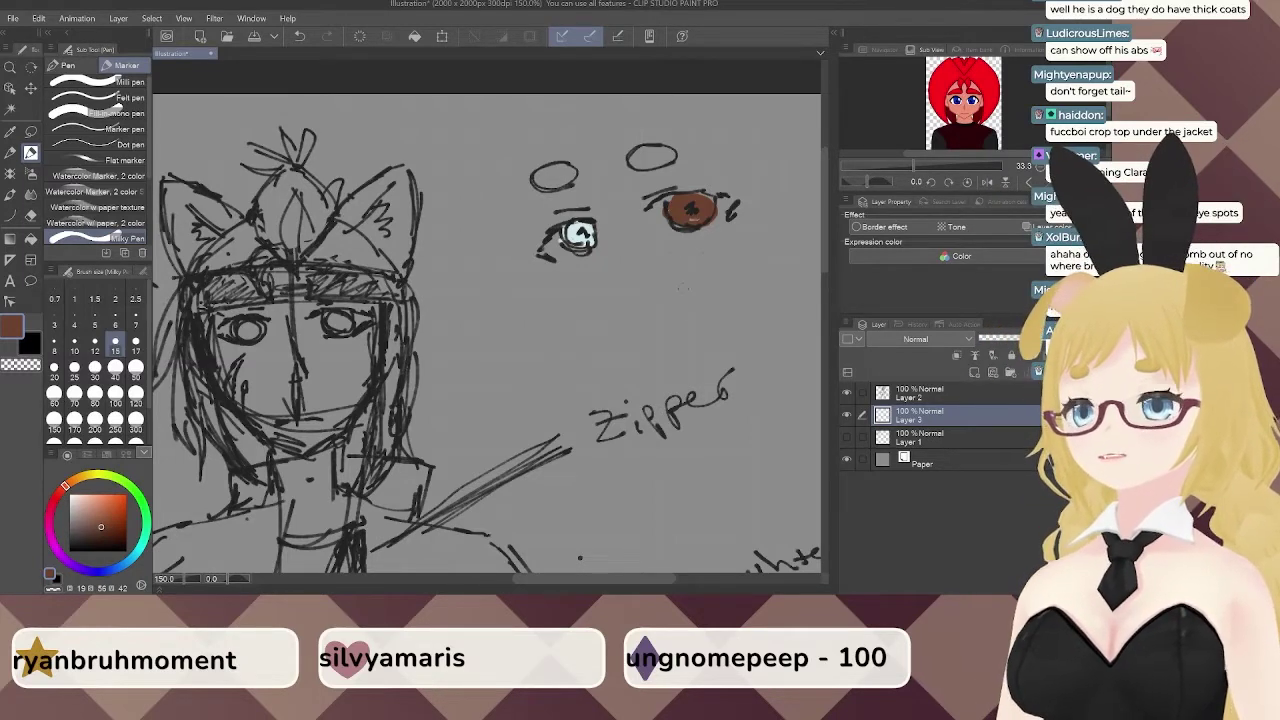
mouse_move(690, 299)
left_mouse_down()
mouse_move(640, 294)
mouse_move(643, 274)
mouse_move(672, 286)
mouse_move(655, 280)
mouse_move(700, 272)
mouse_move(692, 264)
mouse_move(694, 278)
left_mouse_up()
left_click(117, 535)
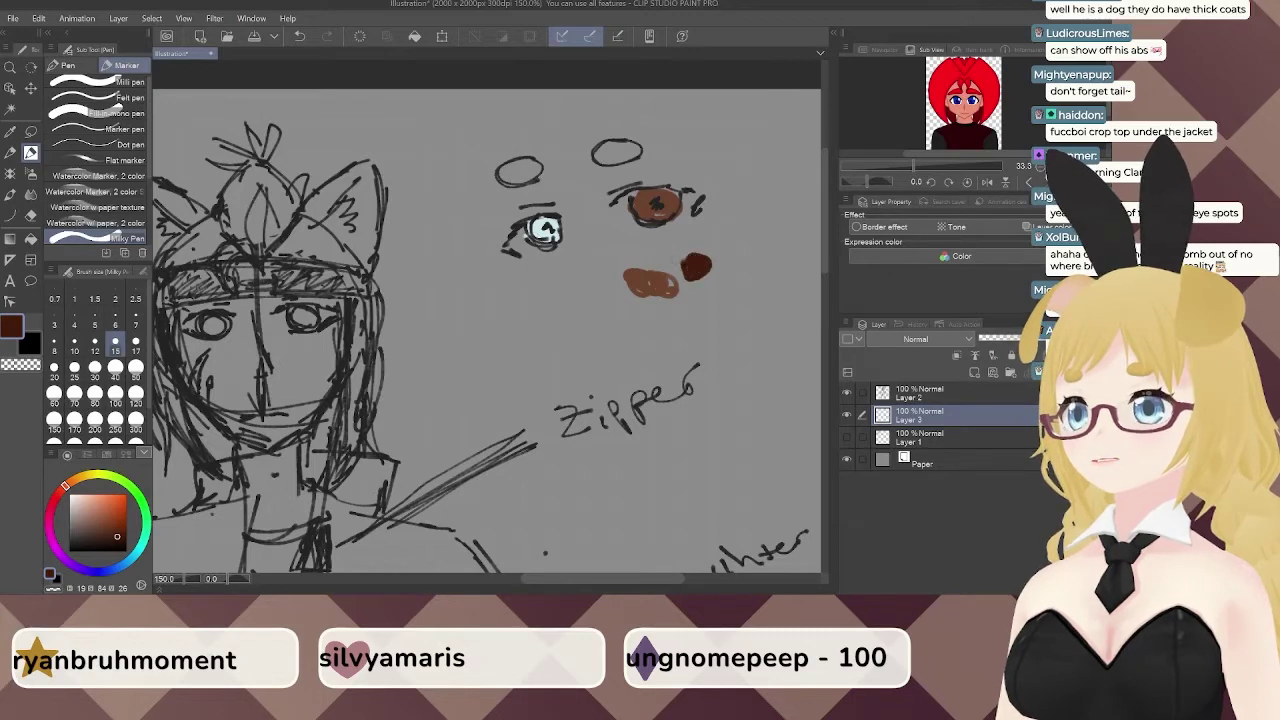
left_click(71, 529)
left_click_drag(702, 295, 698, 300)
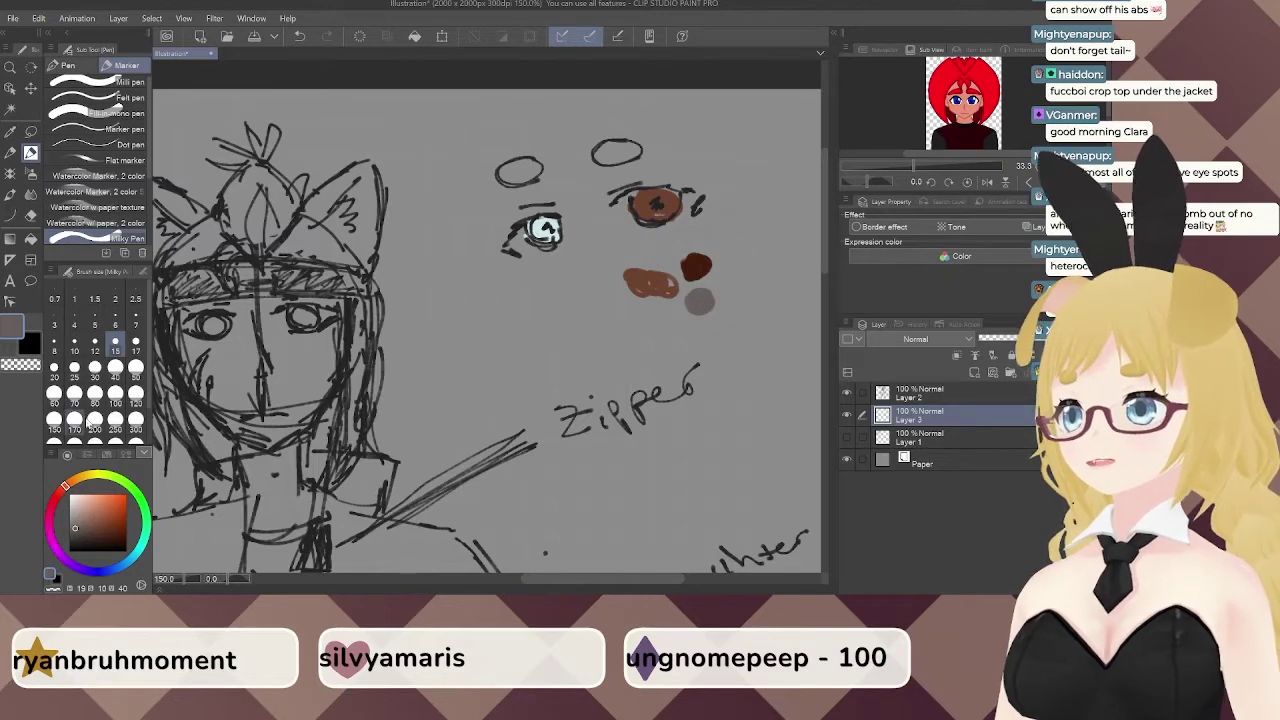
left_click(141, 552)
left_click_drag(102, 495, 86, 505)
left_click(659, 315)
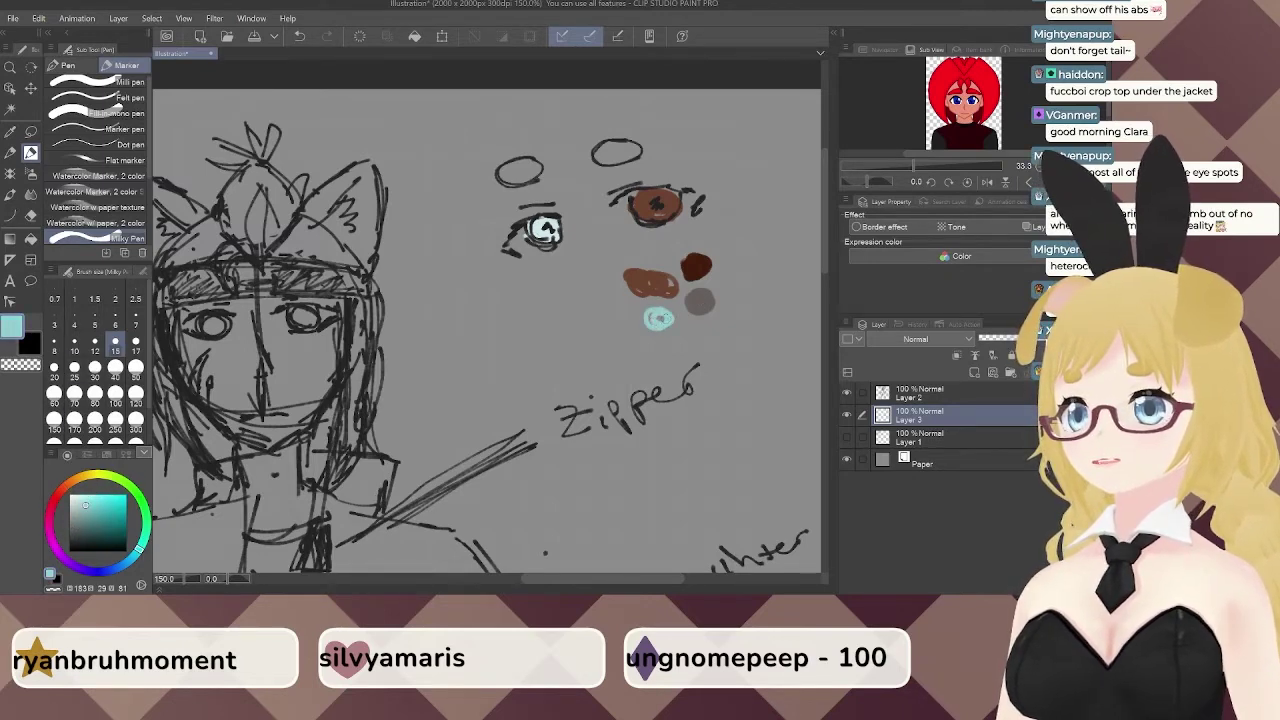
mouse_move(506, 365)
left_mouse_down()
mouse_move(549, 314)
mouse_move(530, 277)
mouse_move(597, 169)
left_mouse_up()
left_click_drag(393, 205, 461, 338)
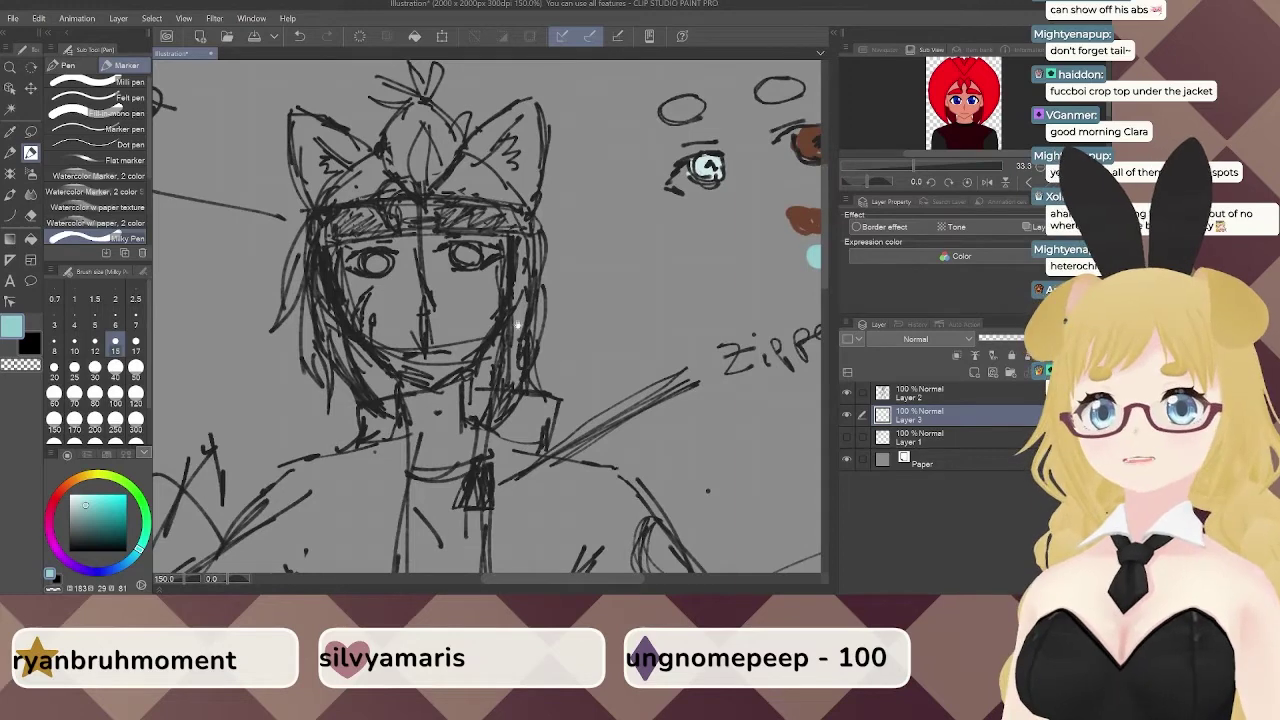
left_click_drag(619, 504, 491, 338)
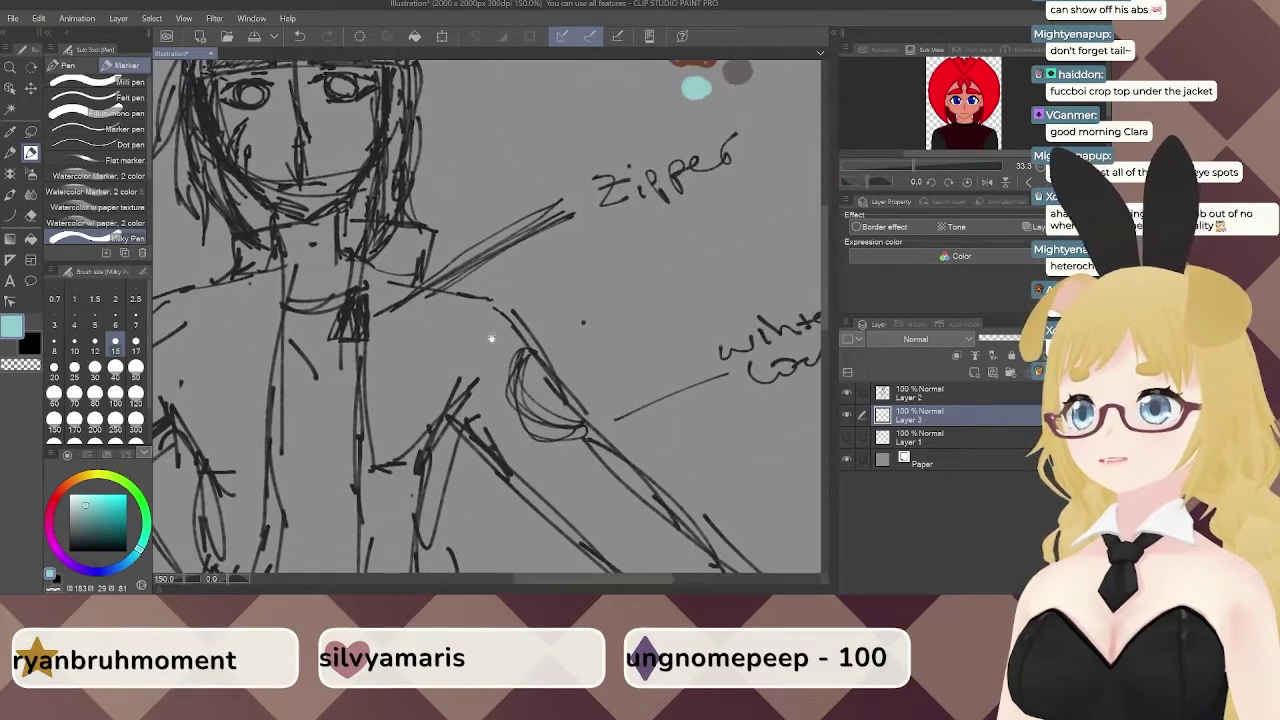
left_click_drag(467, 392, 594, 338)
left_click_drag(688, 196, 574, 343)
left_click_drag(430, 290, 504, 285)
mouse_move(459, 366)
left_mouse_down()
mouse_move(536, 224)
mouse_move(474, 251)
left_mouse_up()
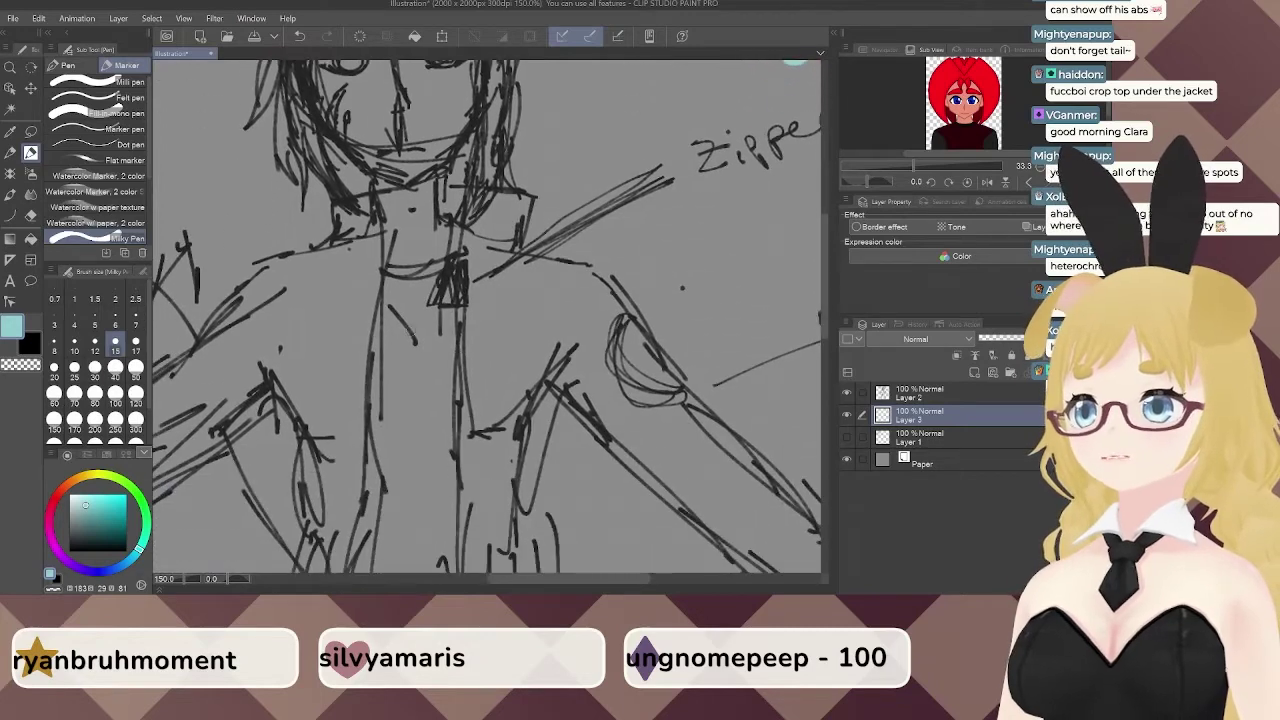
left_click_drag(397, 330, 432, 392)
key("ctrl+z")
left_click_drag(511, 334, 503, 292)
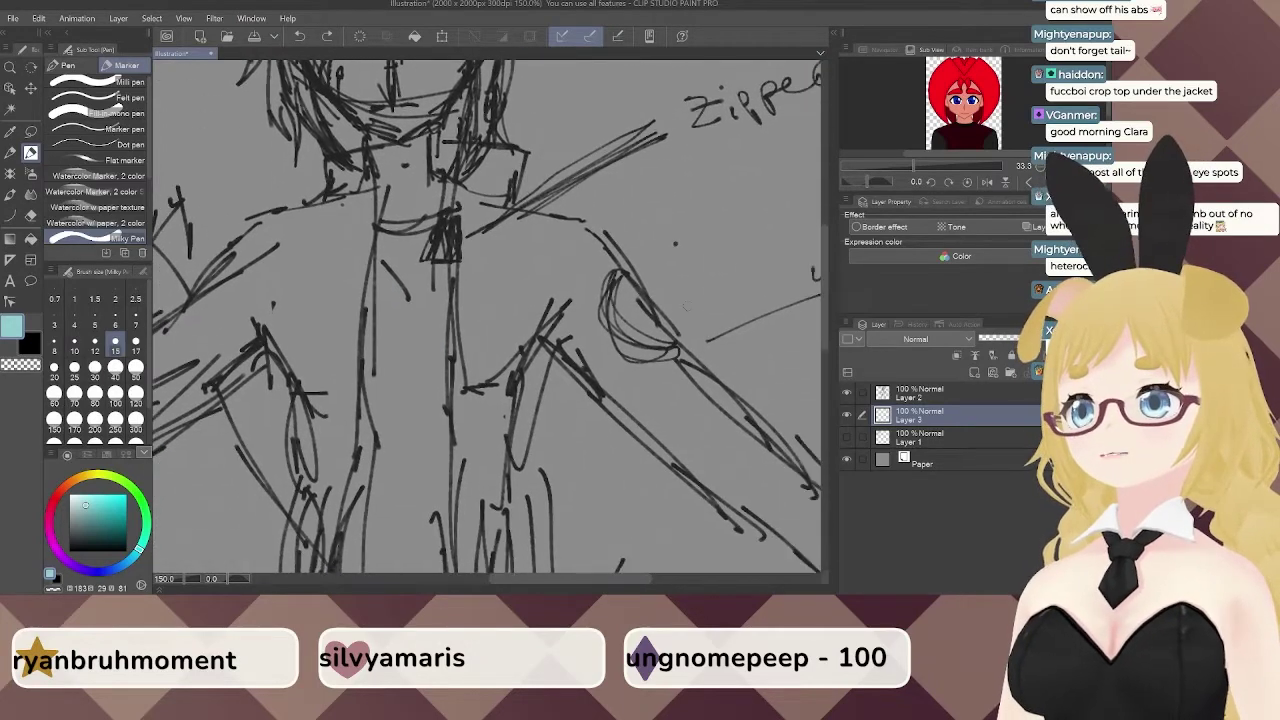
mouse_move(622, 280)
left_mouse_down()
mouse_move(692, 342)
mouse_move(650, 352)
left_mouse_up()
key("ctrl+z")
left_click_drag(577, 191, 529, 371)
left_click_drag(609, 256, 553, 334)
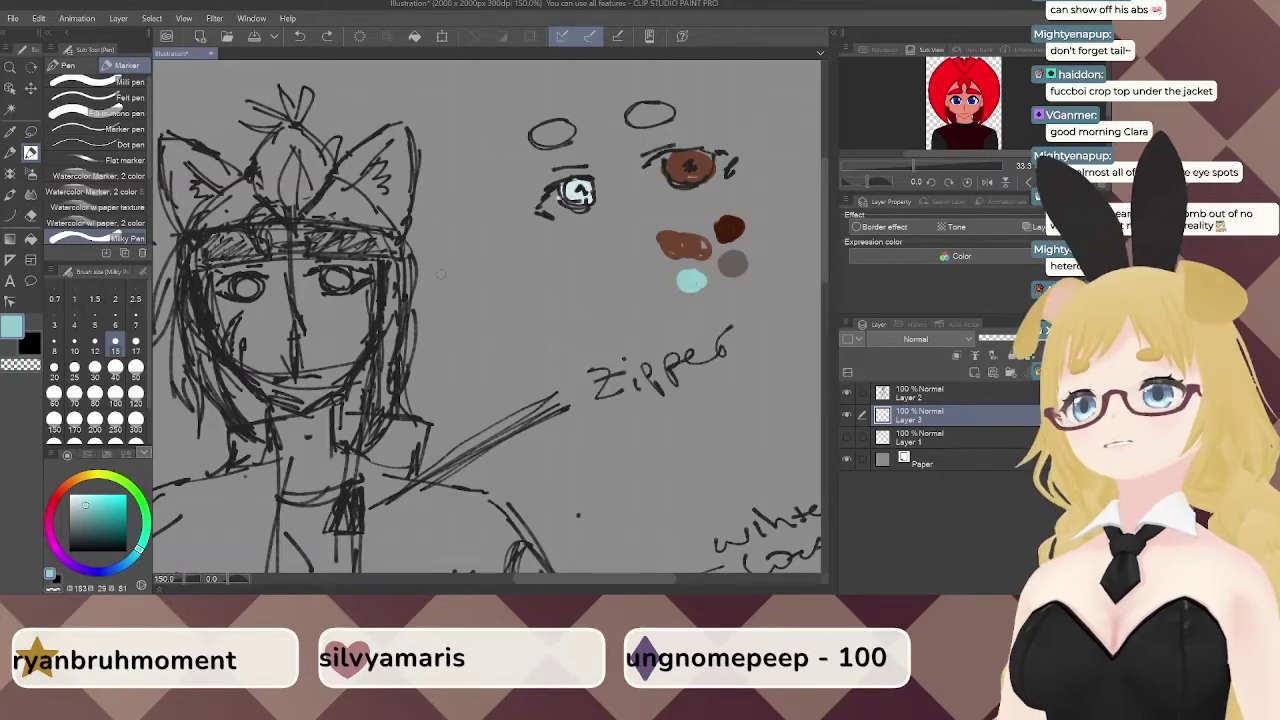
Add a navy swatch (hue 221, saturation 58, value 31) beside the teal one and scribble the same navy on the coat's shoulder below the zipper arrow.
left_click(113, 566)
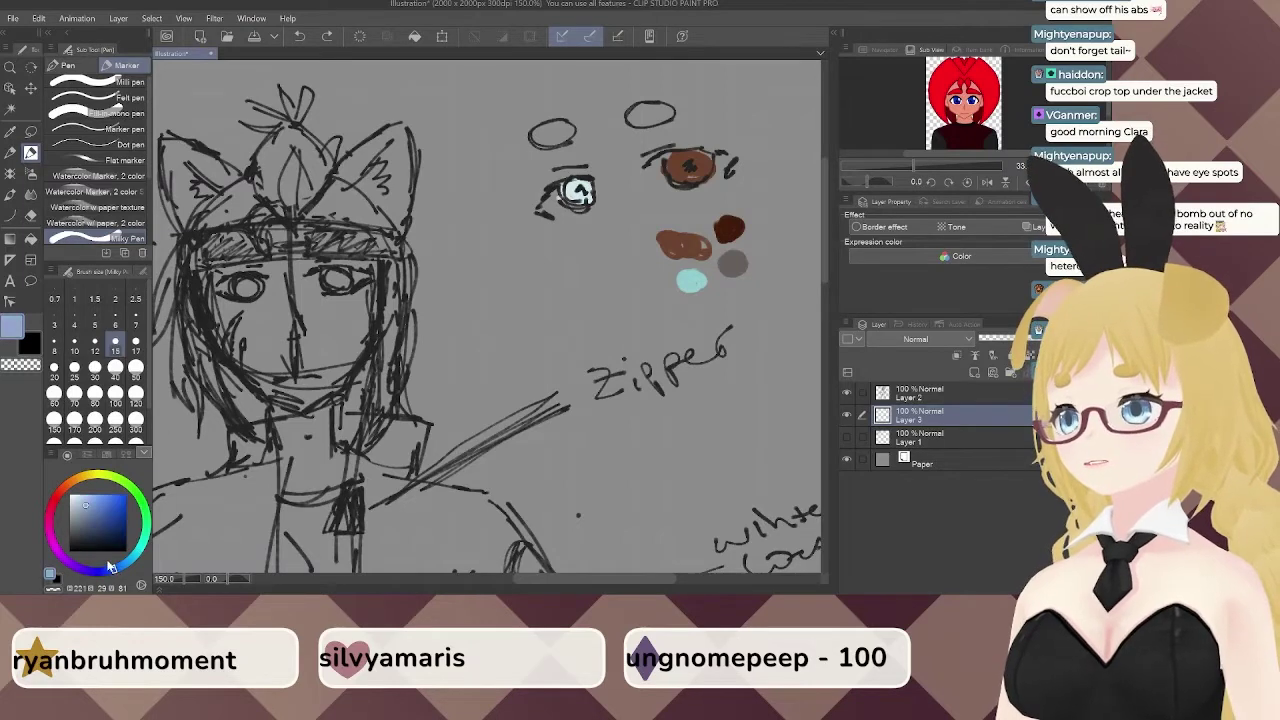
left_click(116, 528)
left_click(104, 531)
left_click_drag(622, 282, 641, 265)
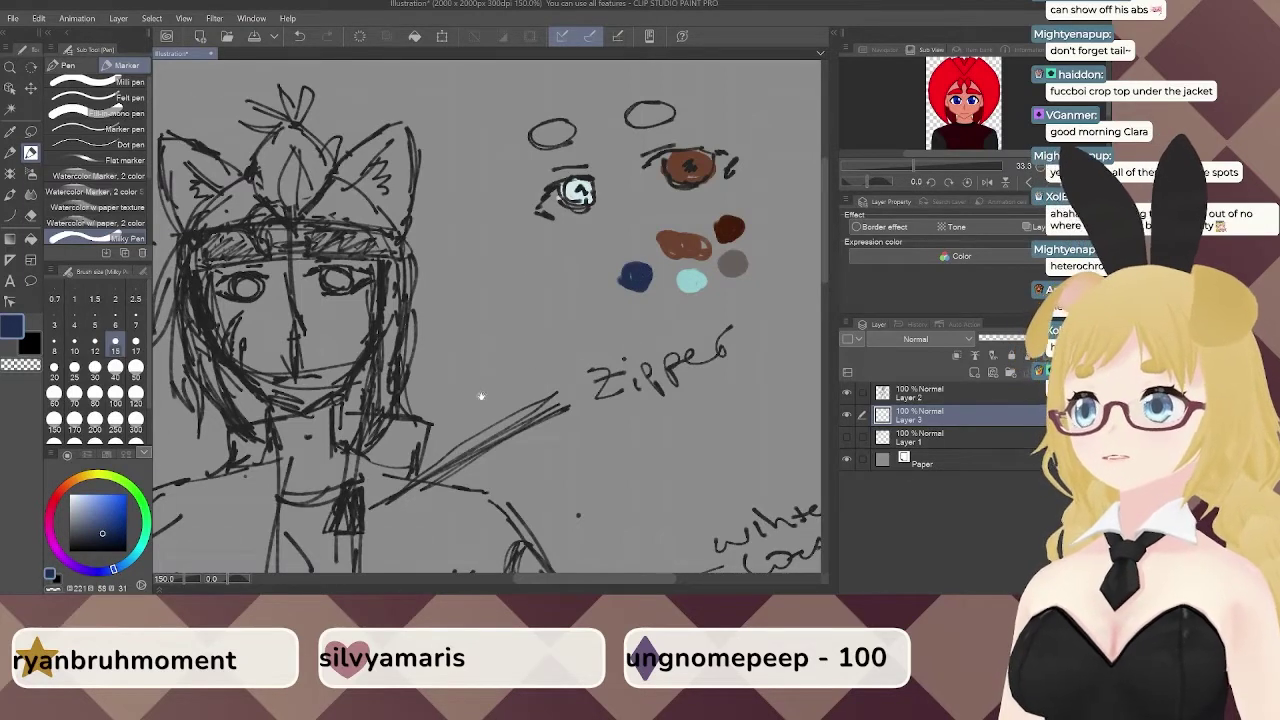
left_click_drag(481, 396, 508, 297)
mouse_move(432, 392)
left_mouse_down()
mouse_move(482, 436)
mouse_move(500, 413)
left_mouse_up()
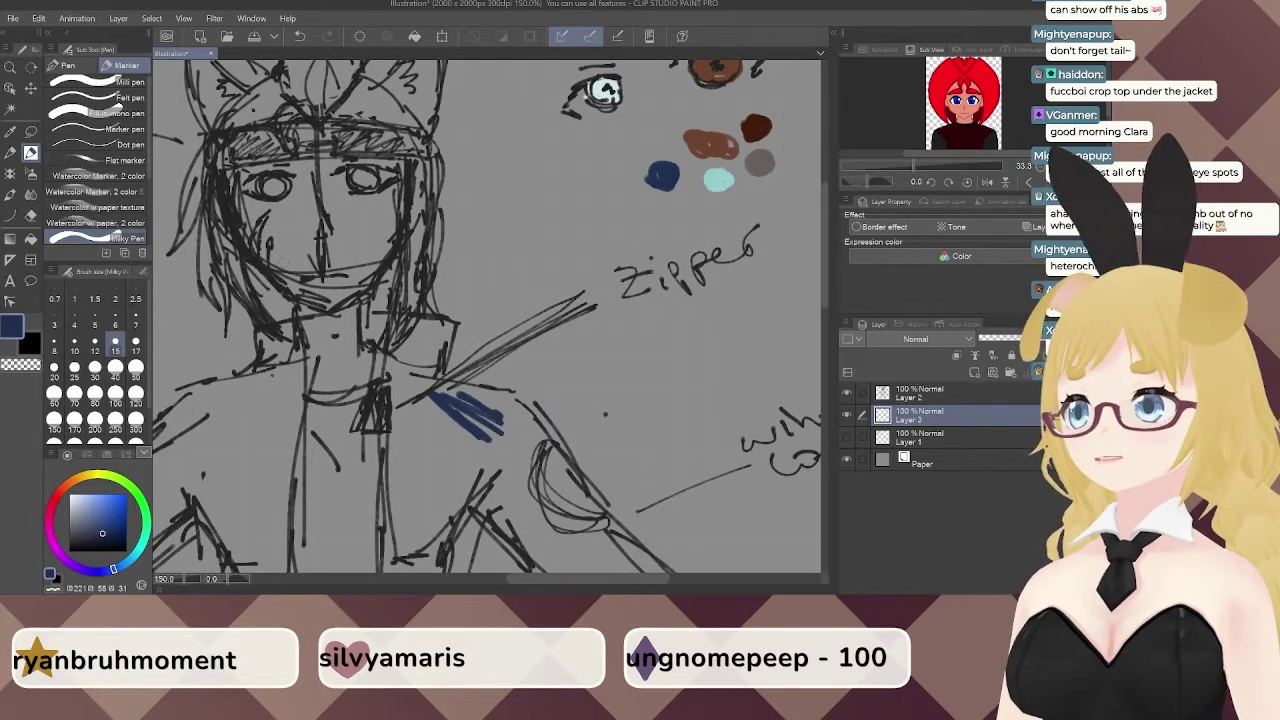
left_click(10, 131)
left_click(706, 180)
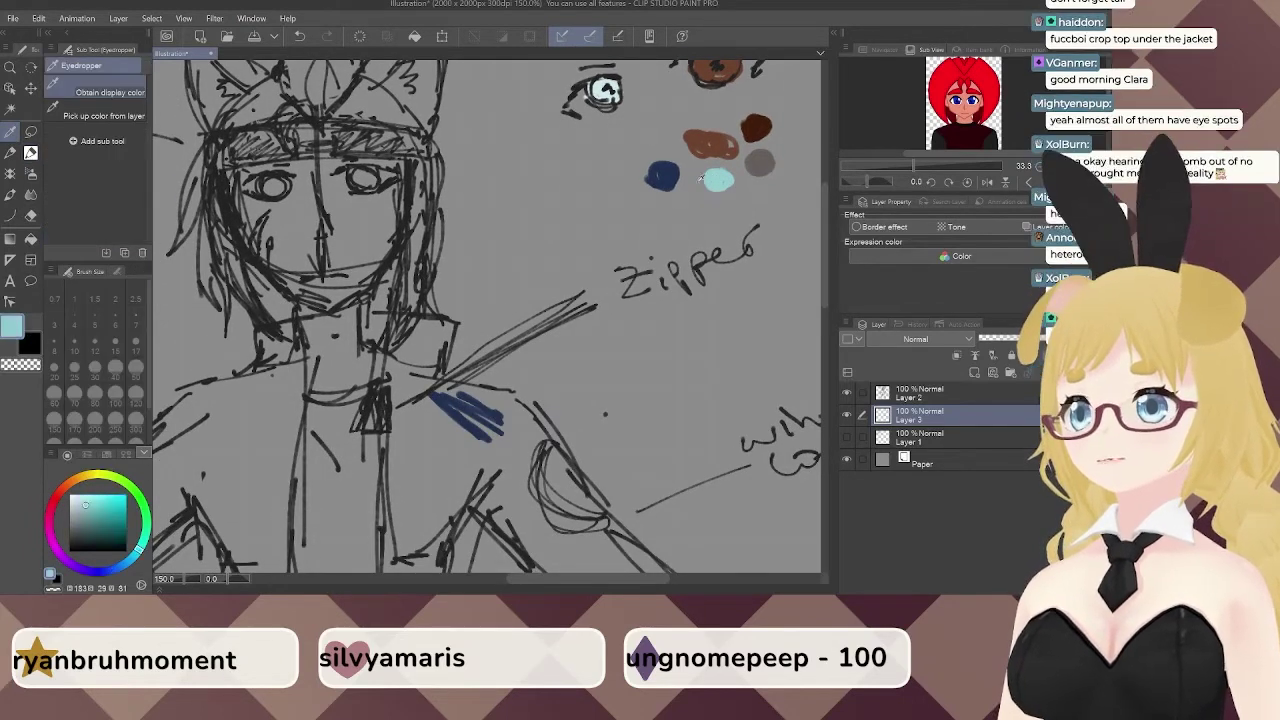
left_click(16, 152)
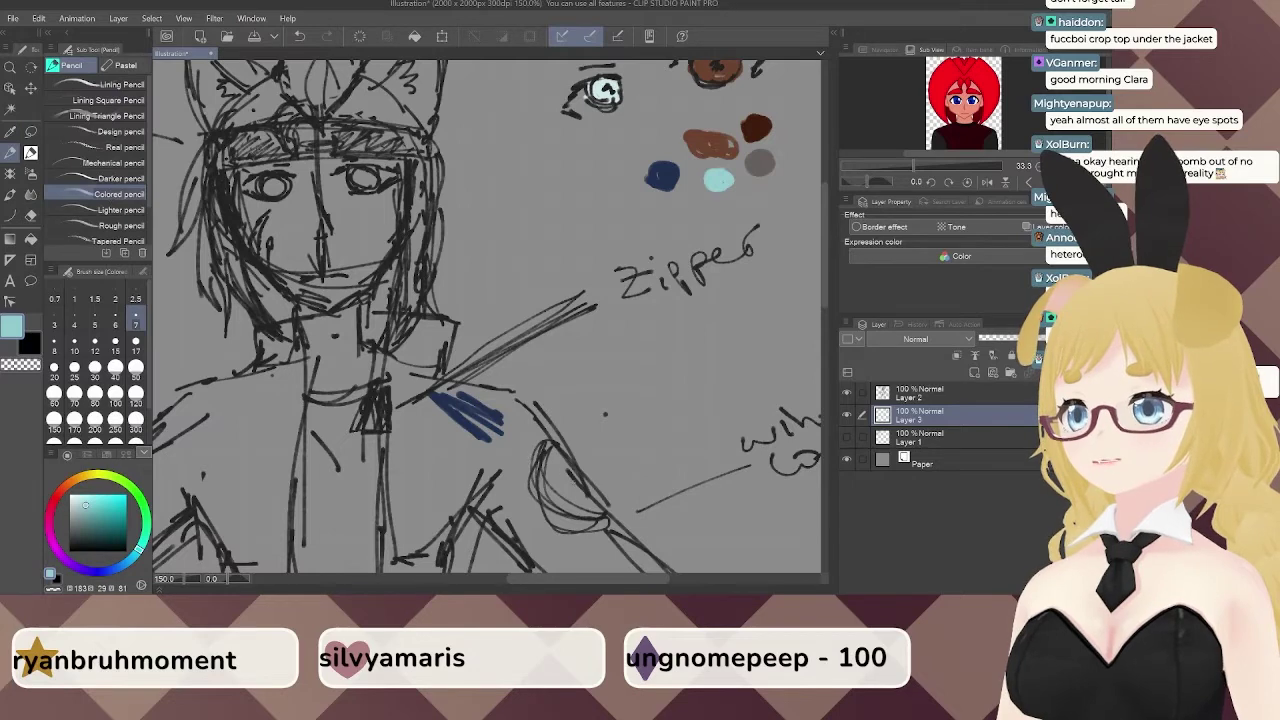
key("ctrl+z")
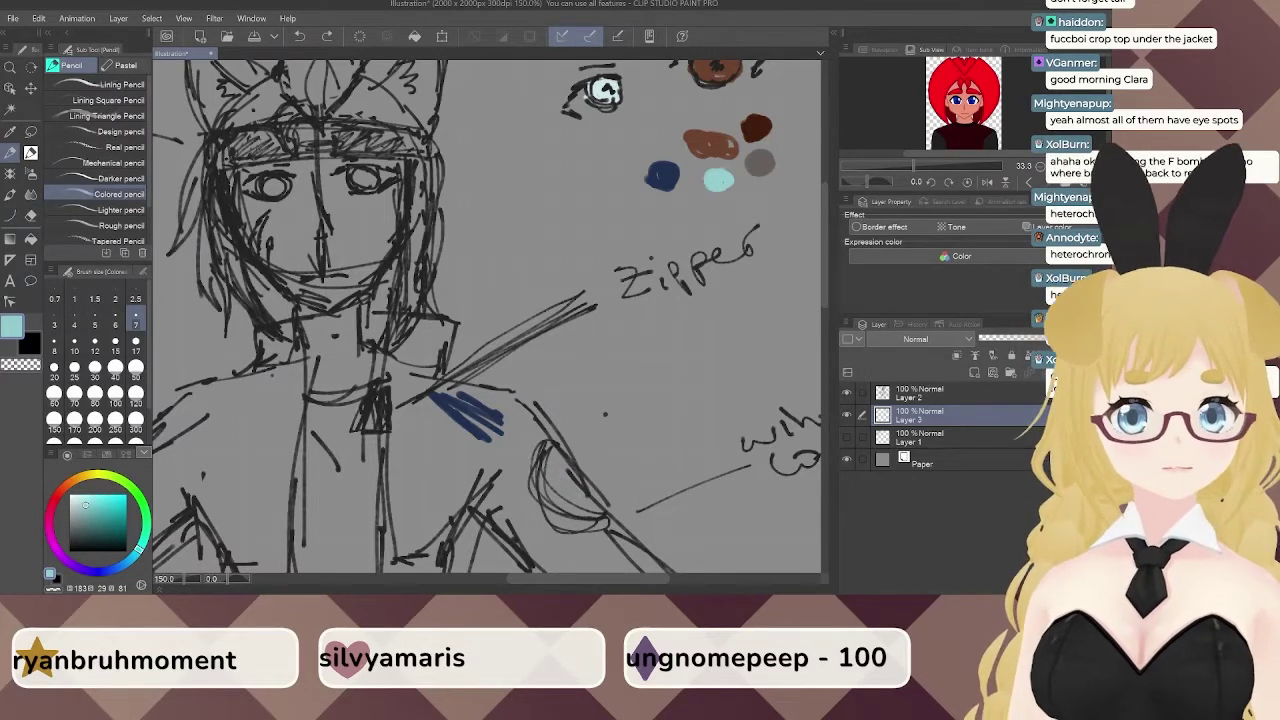
scroll(604, 413, "down", 3)
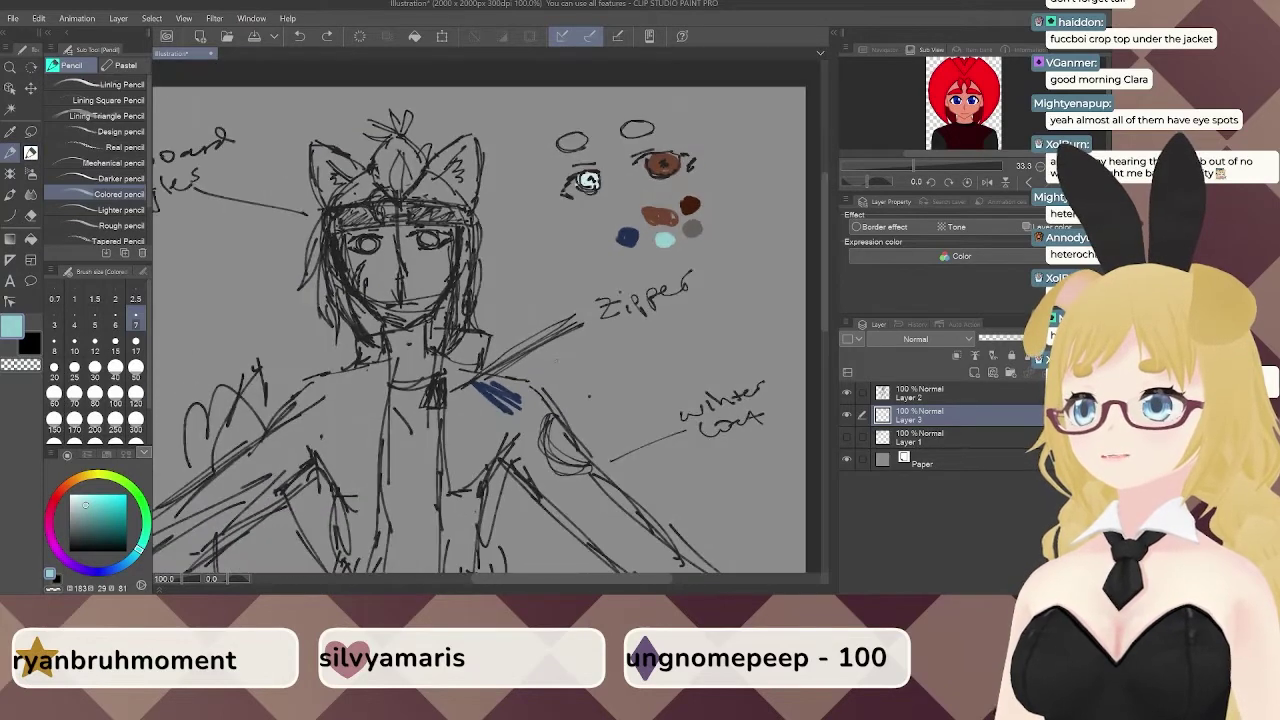
left_click_drag(599, 384, 607, 379)
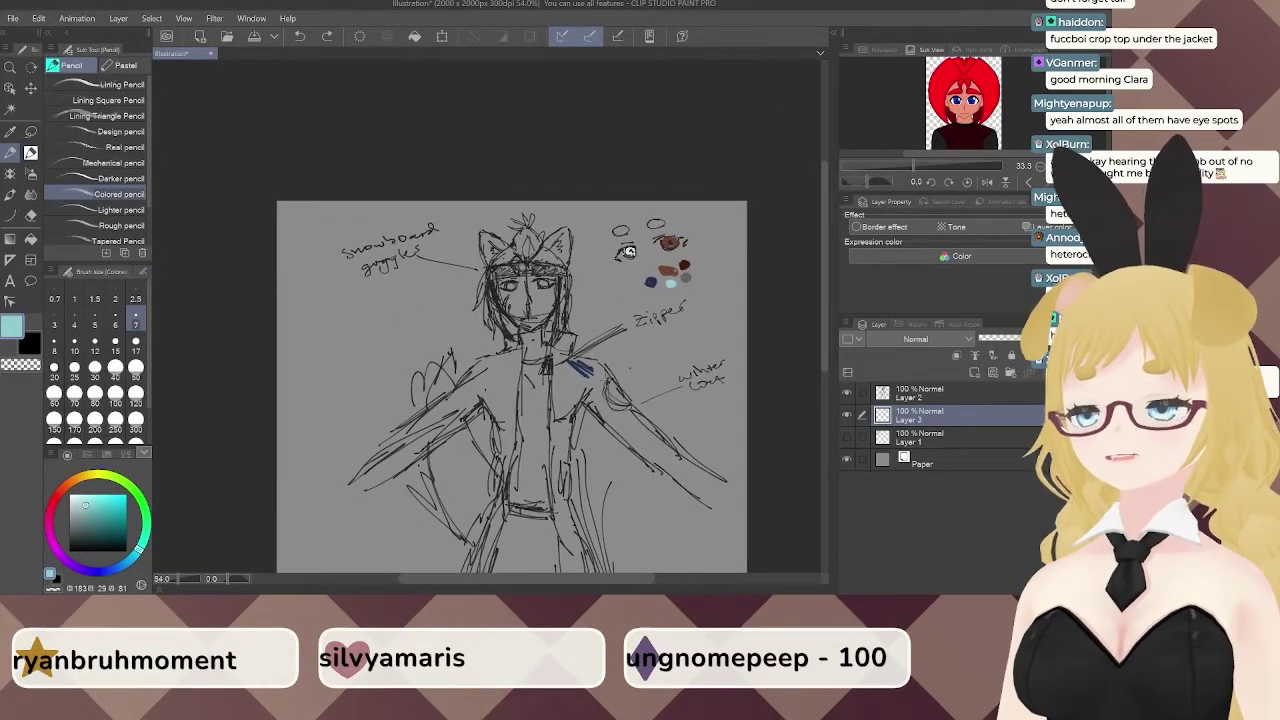
left_click_drag(621, 478, 631, 416)
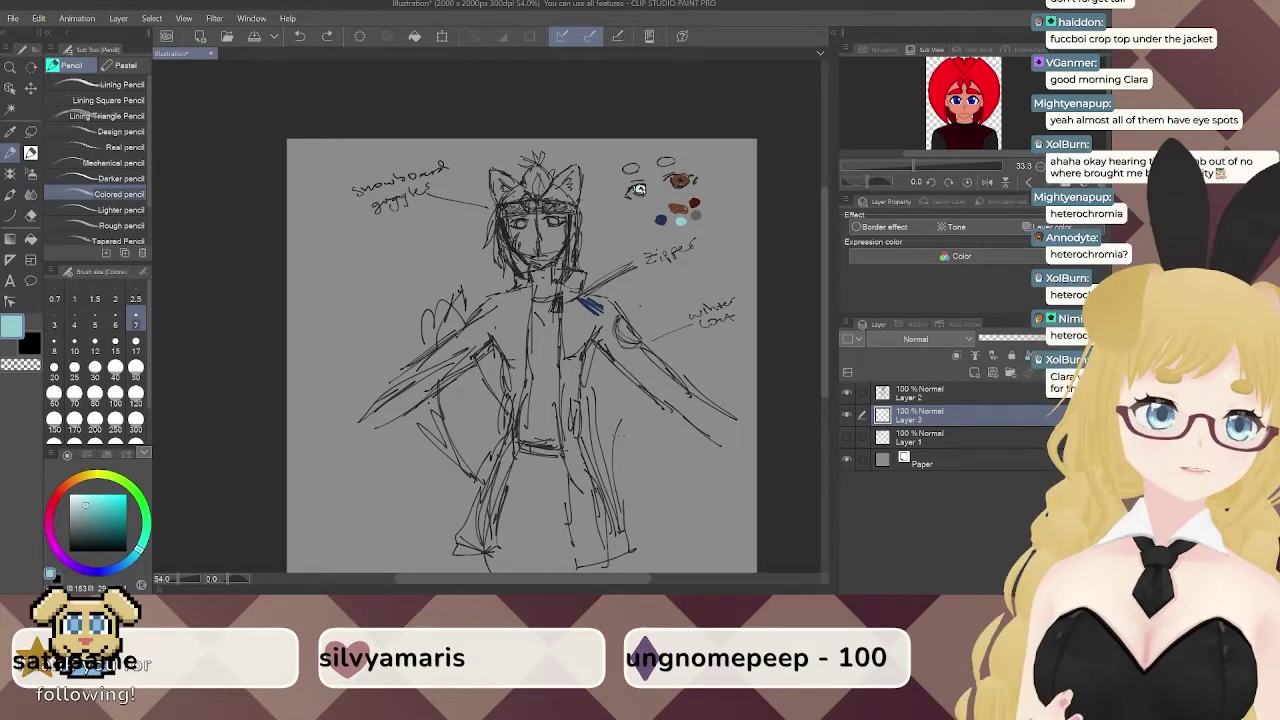
Hide Layer 2 and Layer 3, and show and select Layer 1 with the handwritten concept notes.
left_click(847, 392)
left_click(847, 414)
left_click(847, 437)
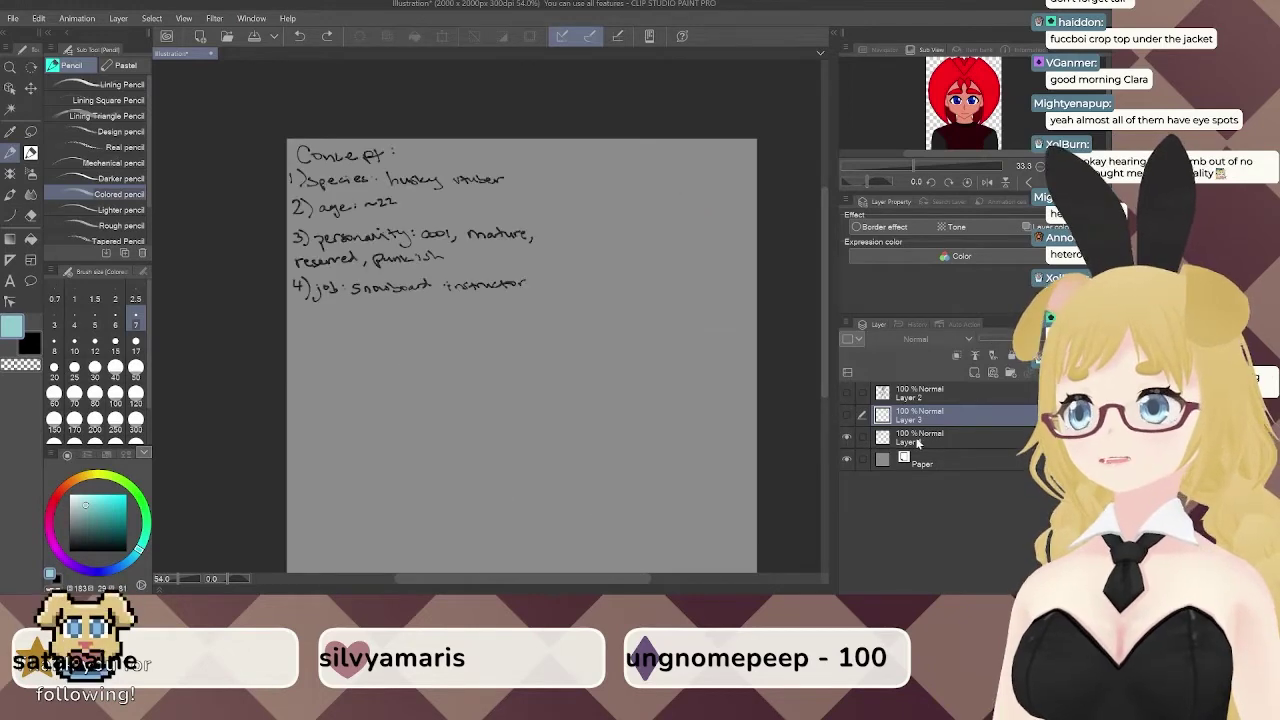
left_click(920, 440)
left_click_drag(590, 351, 604, 316)
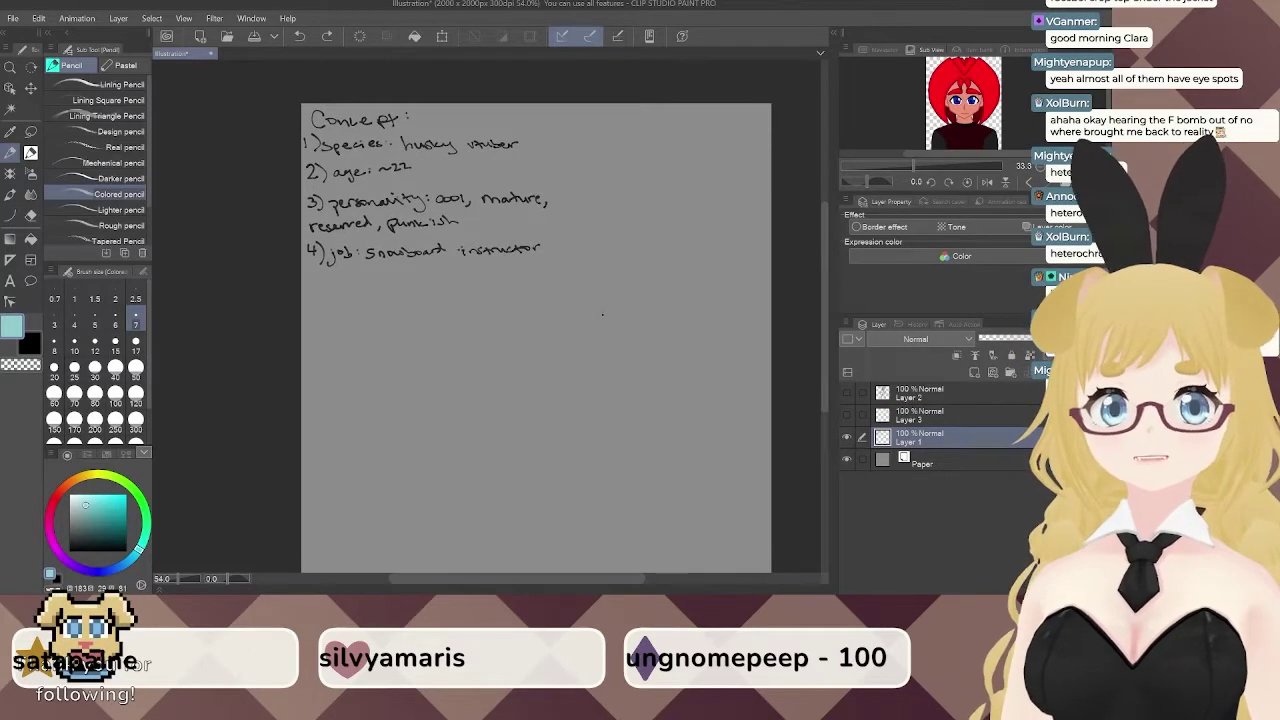
With the Milky Pen in dark grey (hue 183, saturation 0, value 23), number the existing heading "1)" and handwrite "Concept 2." below the notes.
left_click_drag(91, 540, 66, 538)
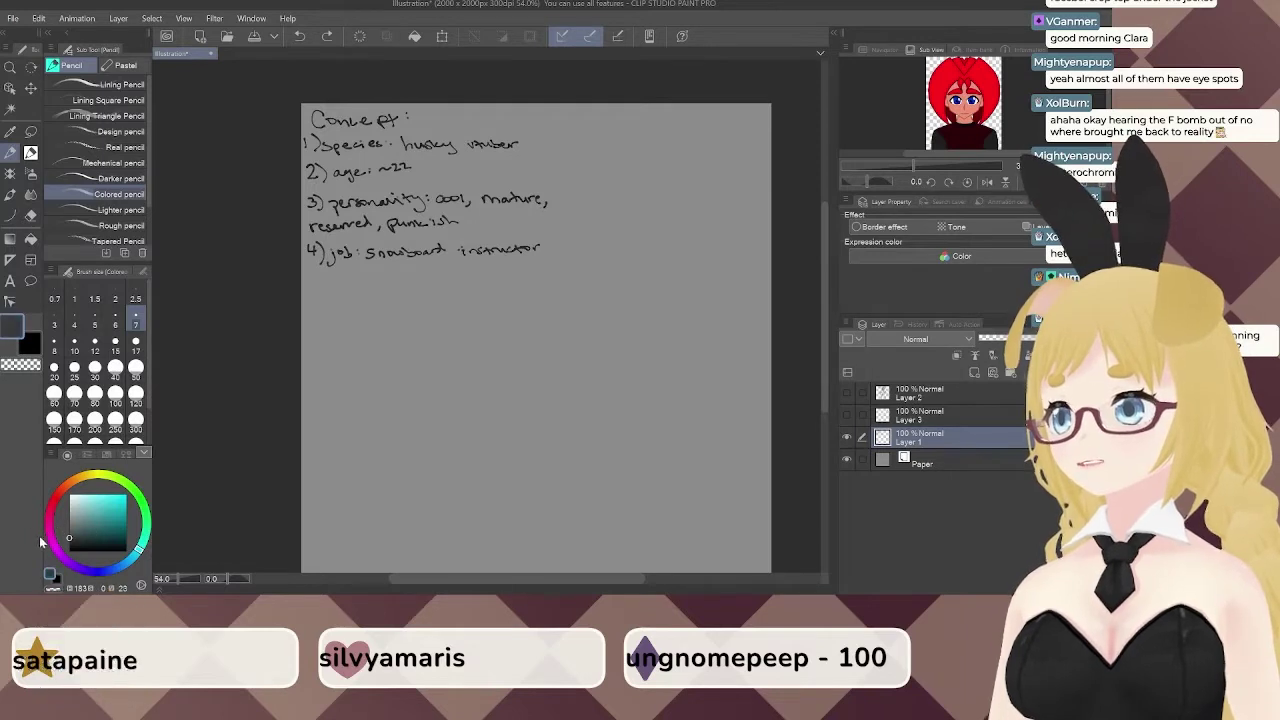
key("p")
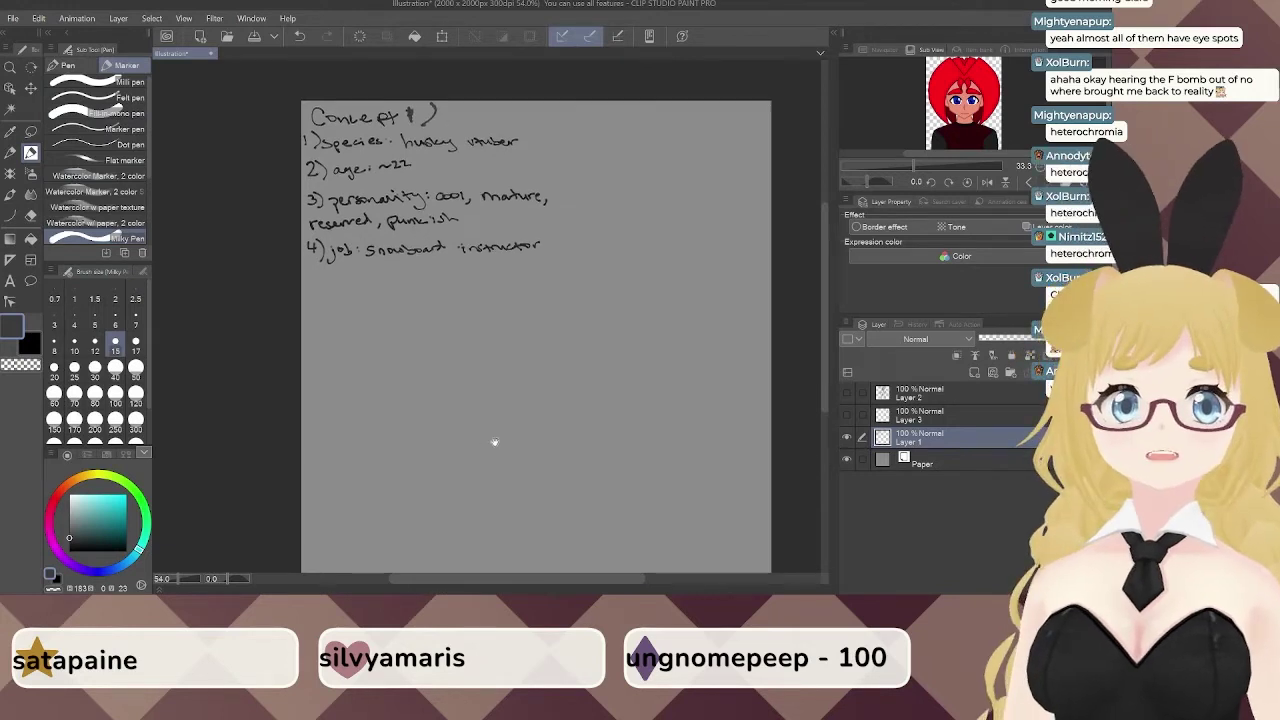
left_click_drag(491, 443, 491, 309)
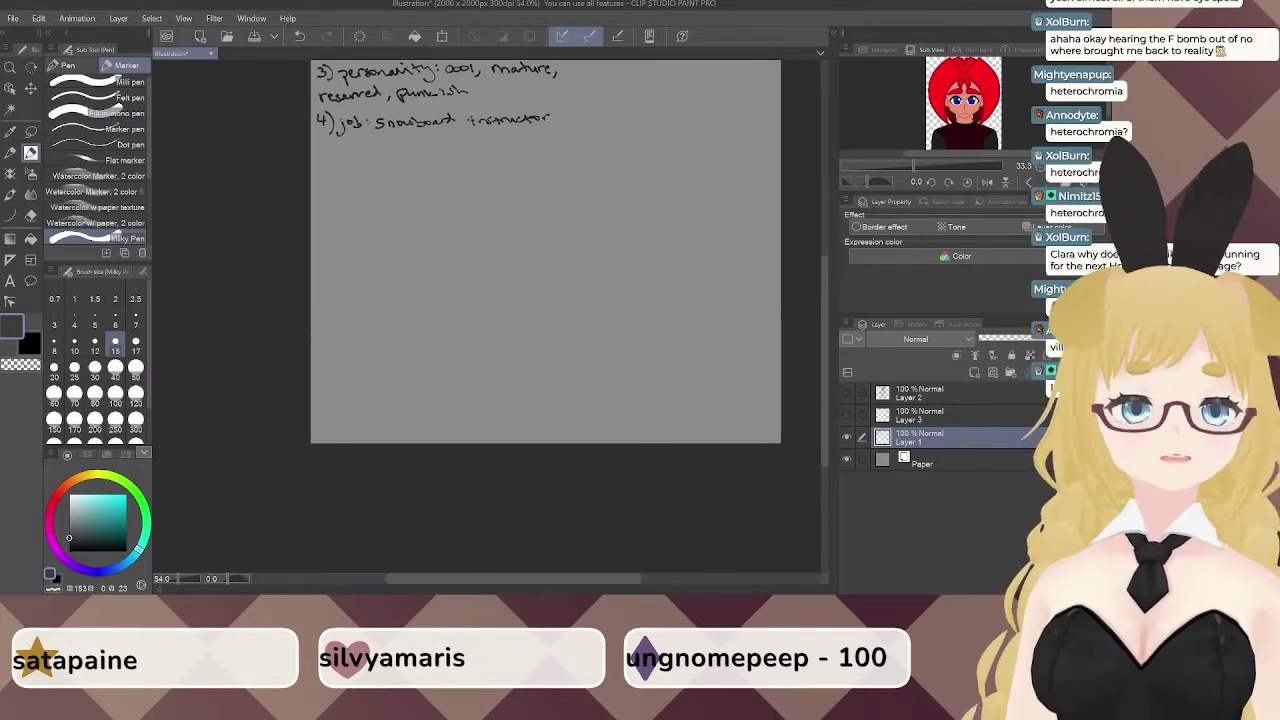
left_click_drag(331, 327, 311, 346)
left_click_drag(324, 200, 318, 224)
mouse_move(323, 222)
left_mouse_down()
mouse_move(417, 222)
mouse_move(440, 206)
mouse_move(492, 205)
mouse_move(493, 250)
mouse_move(467, 228)
mouse_move(537, 277)
left_mouse_up()
Handwrite "1) species: ghost" and "2) age: 19" beneath the Concept 2 heading.
scroll(492, 246, "up", 5)
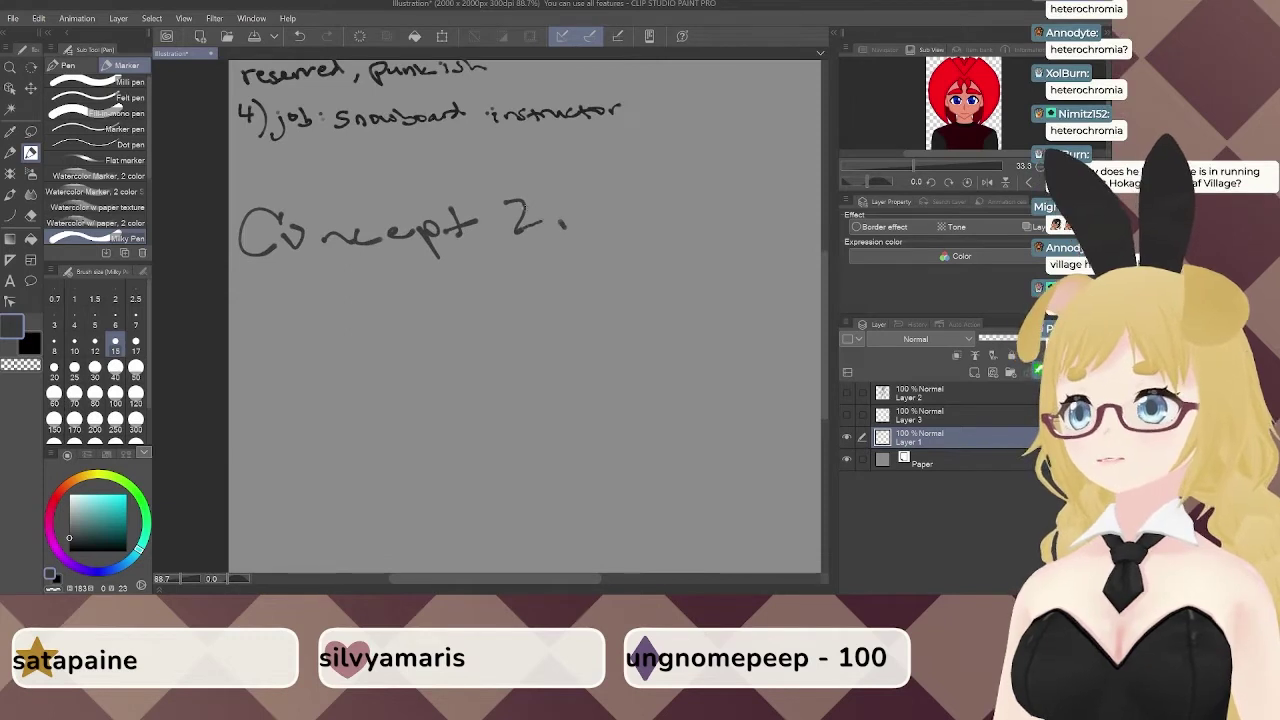
left_click_drag(254, 288, 246, 315)
mouse_move(270, 288)
left_mouse_down()
mouse_move(359, 292)
mouse_move(319, 308)
mouse_move(355, 334)
mouse_move(364, 320)
mouse_move(470, 298)
mouse_move(544, 334)
left_mouse_up()
mouse_move(562, 292)
left_mouse_down()
mouse_move(593, 311)
mouse_move(639, 302)
mouse_move(665, 322)
left_mouse_up()
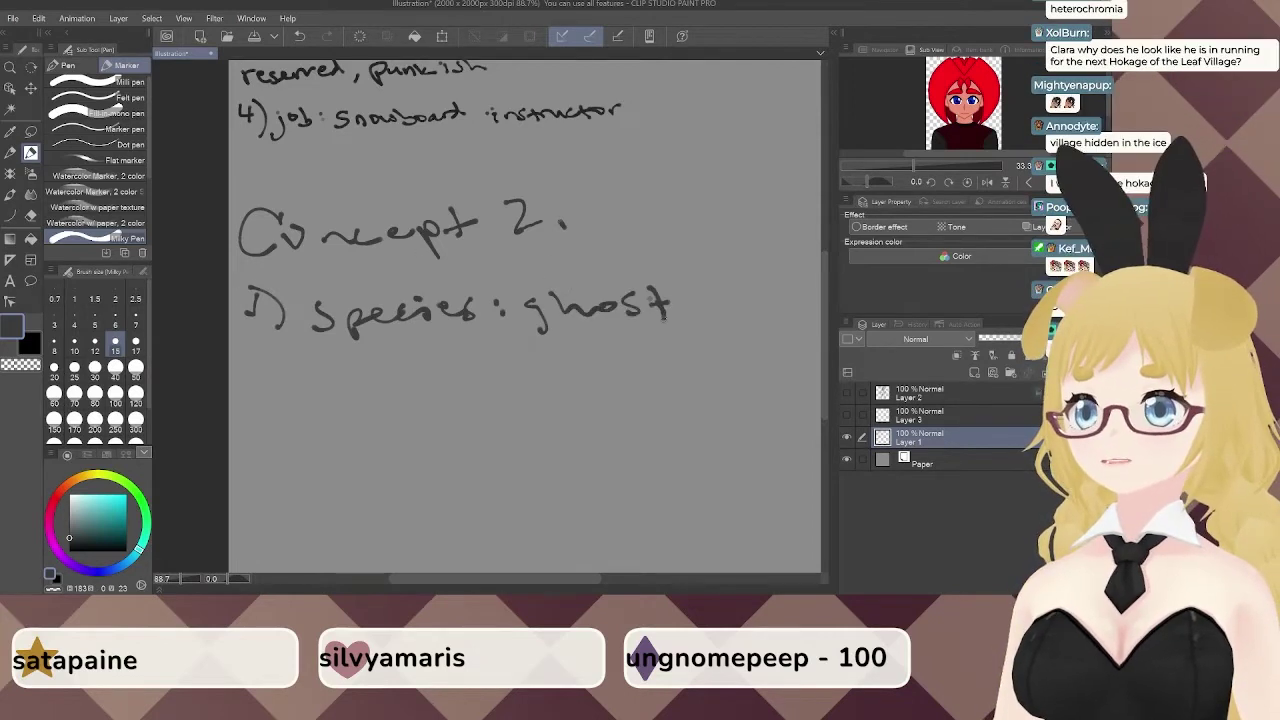
mouse_move(210, 388)
left_mouse_down()
mouse_move(214, 320)
mouse_move(286, 332)
left_mouse_up()
mouse_move(328, 310)
left_mouse_down()
mouse_move(338, 340)
mouse_move(378, 324)
left_mouse_up()
left_click(390, 310)
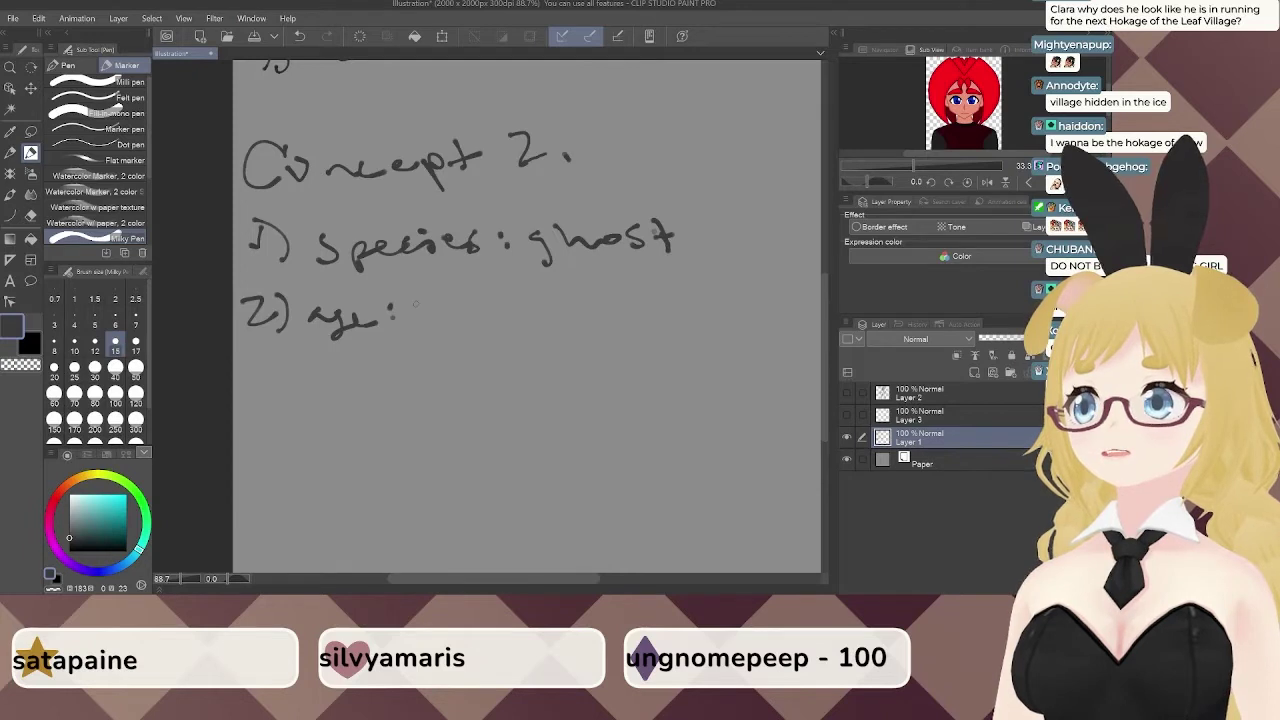
mouse_move(420, 301)
left_mouse_down()
mouse_move(421, 332)
mouse_move(479, 325)
left_mouse_up()
Write the number "3)" below the age line and "4) job: student" beneath it.
mouse_move(291, 311)
left_mouse_down()
mouse_move(307, 340)
mouse_move(337, 350)
left_mouse_up()
left_click_drag(297, 394, 320, 392)
left_click_drag(314, 372, 316, 410)
mouse_move(326, 368)
left_mouse_down()
mouse_move(336, 416)
mouse_move(378, 418)
mouse_move(356, 414)
left_mouse_up()
left_click(362, 379)
mouse_move(396, 390)
left_mouse_down()
mouse_move(450, 379)
mouse_move(474, 408)
left_mouse_up()
left_click_drag(513, 387, 556, 406)
mouse_move(568, 392)
left_mouse_down()
mouse_move(578, 402)
mouse_move(636, 386)
mouse_move(650, 398)
left_mouse_up()
left_click_drag(658, 374, 666, 396)
left_click_drag(647, 391, 671, 380)
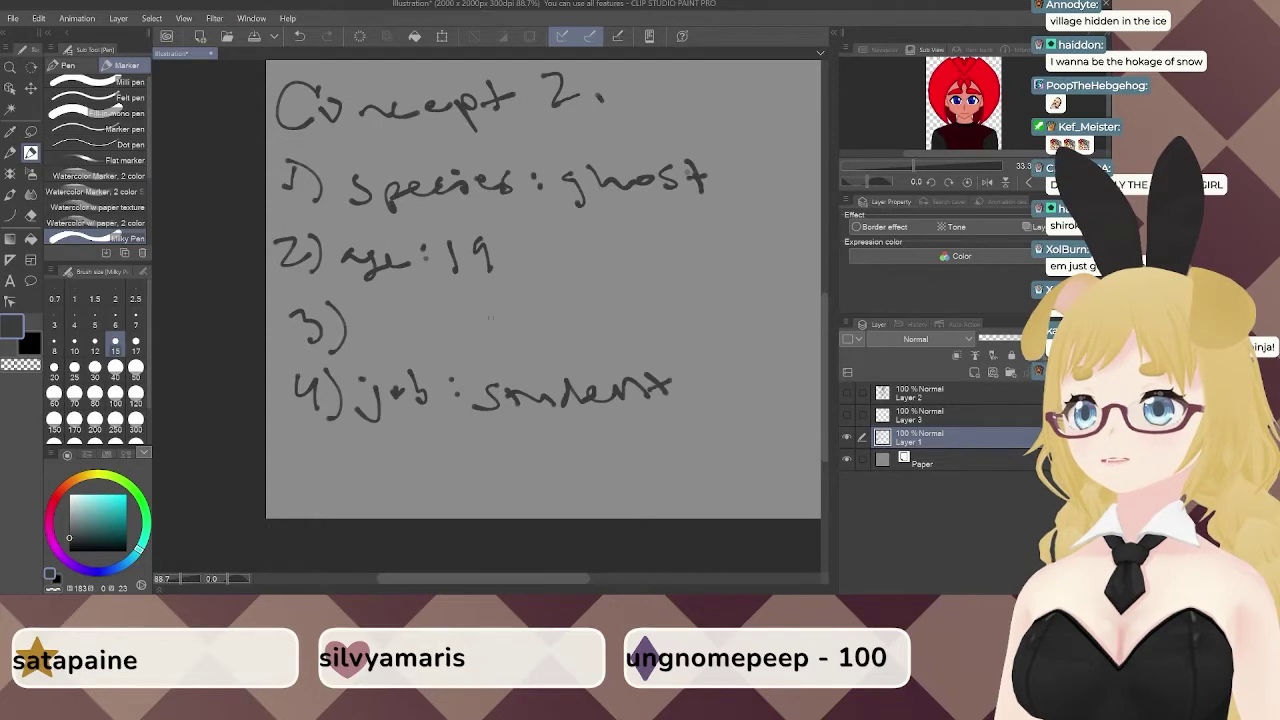
Label item 3 of the second concept "Personality:".
mouse_move(362, 310)
left_mouse_down()
mouse_move(392, 330)
mouse_move(424, 312)
mouse_move(440, 340)
mouse_move(532, 332)
left_mouse_up()
left_click_drag(546, 308, 550, 334)
mouse_move(534, 320)
left_mouse_down()
mouse_move(556, 316)
mouse_move(560, 348)
left_mouse_up()
left_click(593, 314)
left_click(599, 323)
Write "gloomy, mysterious," after the personality label of the second concept.
left_click_drag(640, 344, 533, 341)
mouse_move(538, 317)
left_mouse_down()
mouse_move(525, 319)
mouse_move(528, 347)
left_mouse_up()
mouse_move(556, 310)
left_mouse_down()
mouse_move(556, 335)
mouse_move(584, 321)
left_mouse_up()
mouse_move(602, 319)
left_mouse_down()
mouse_move(654, 331)
mouse_move(640, 360)
left_mouse_up()
left_click_drag(681, 344, 493, 364)
left_click_drag(526, 350, 564, 361)
mouse_move(570, 354)
left_mouse_down()
mouse_move(580, 376)
mouse_move(604, 370)
left_mouse_up()
mouse_move(634, 344)
left_mouse_down()
mouse_move(632, 372)
mouse_move(662, 350)
left_mouse_up()
mouse_move(656, 356)
left_mouse_down()
mouse_move(700, 342)
mouse_move(747, 375)
left_mouse_up()
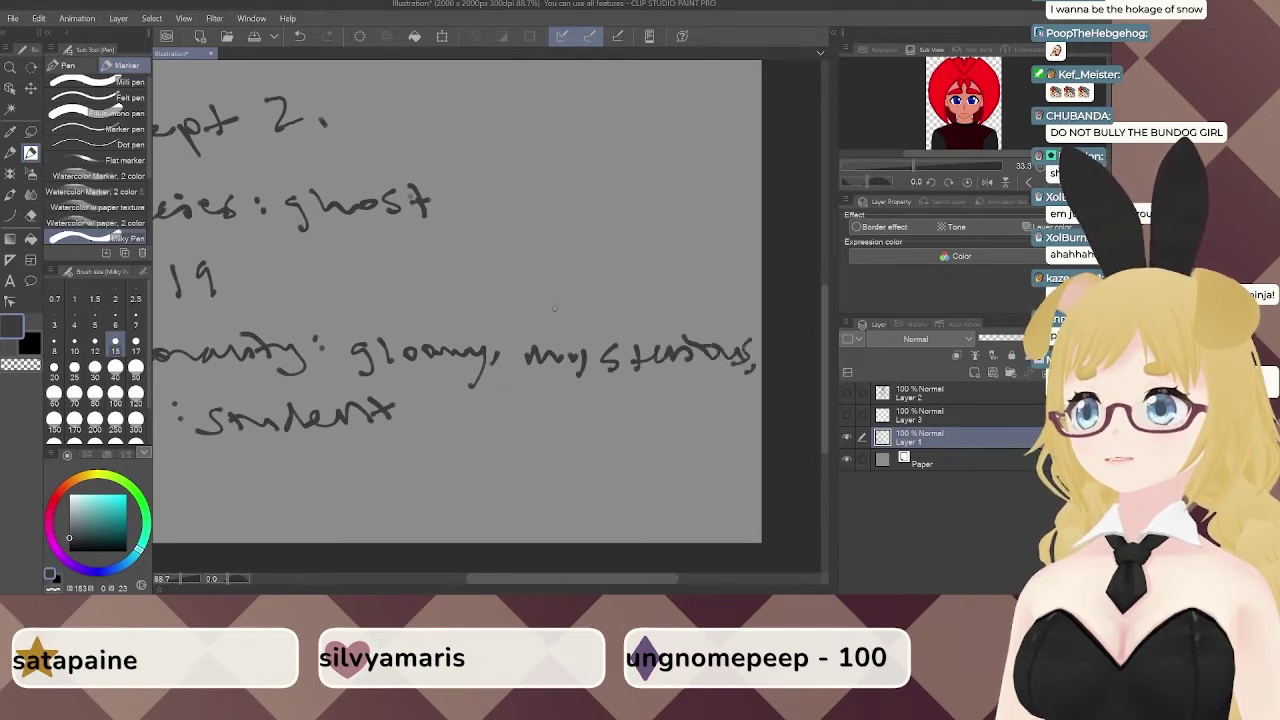
Add "serious" above and "shy" below the word mysterious in the personality line.
mouse_move(562, 304)
left_mouse_down()
mouse_move(612, 293)
mouse_move(670, 314)
left_mouse_up()
mouse_move(562, 389)
left_mouse_down()
mouse_move(557, 343)
mouse_move(532, 363)
mouse_move(560, 364)
left_mouse_up()
mouse_move(572, 354)
left_mouse_down()
mouse_move(598, 363)
mouse_move(592, 386)
left_mouse_up()
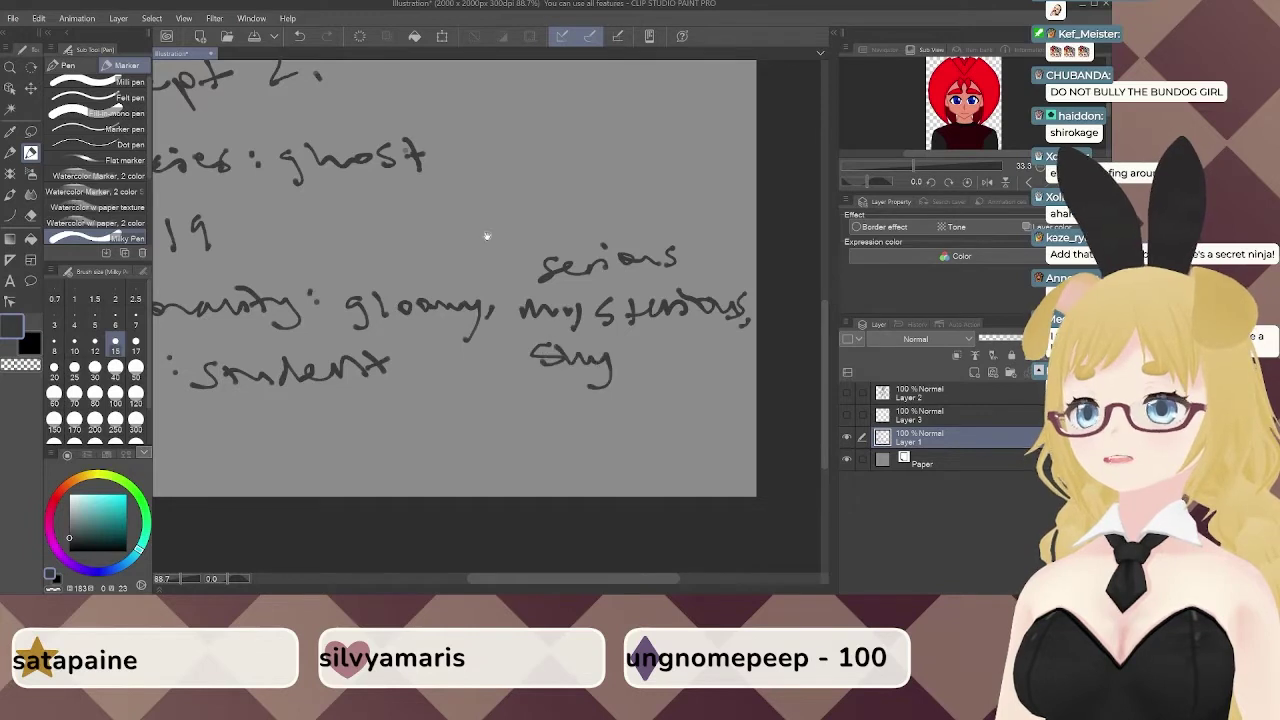
left_click_drag(486, 234, 600, 320)
left_click_drag(557, 362, 570, 338)
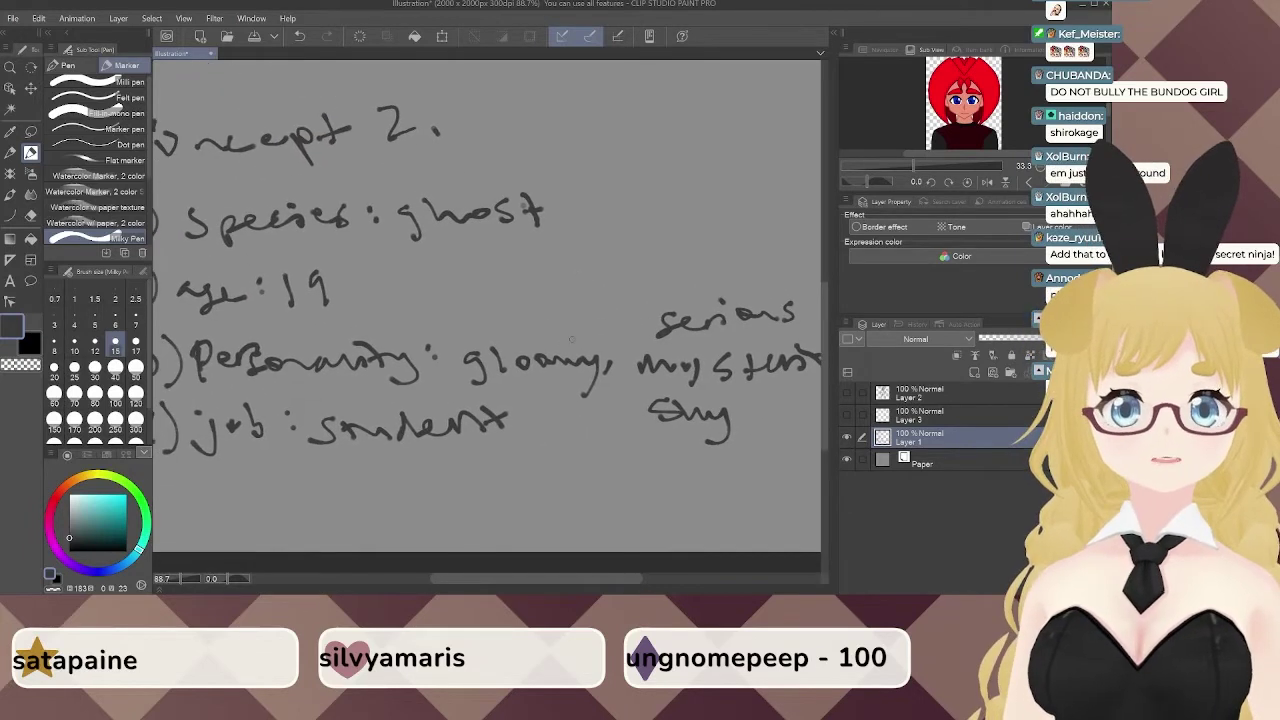
Hide the second concept's handwritten notes on Layer 1 and add a new layer above Layer 2.
scroll(572, 339, "down", 2)
left_click_drag(606, 385, 596, 323)
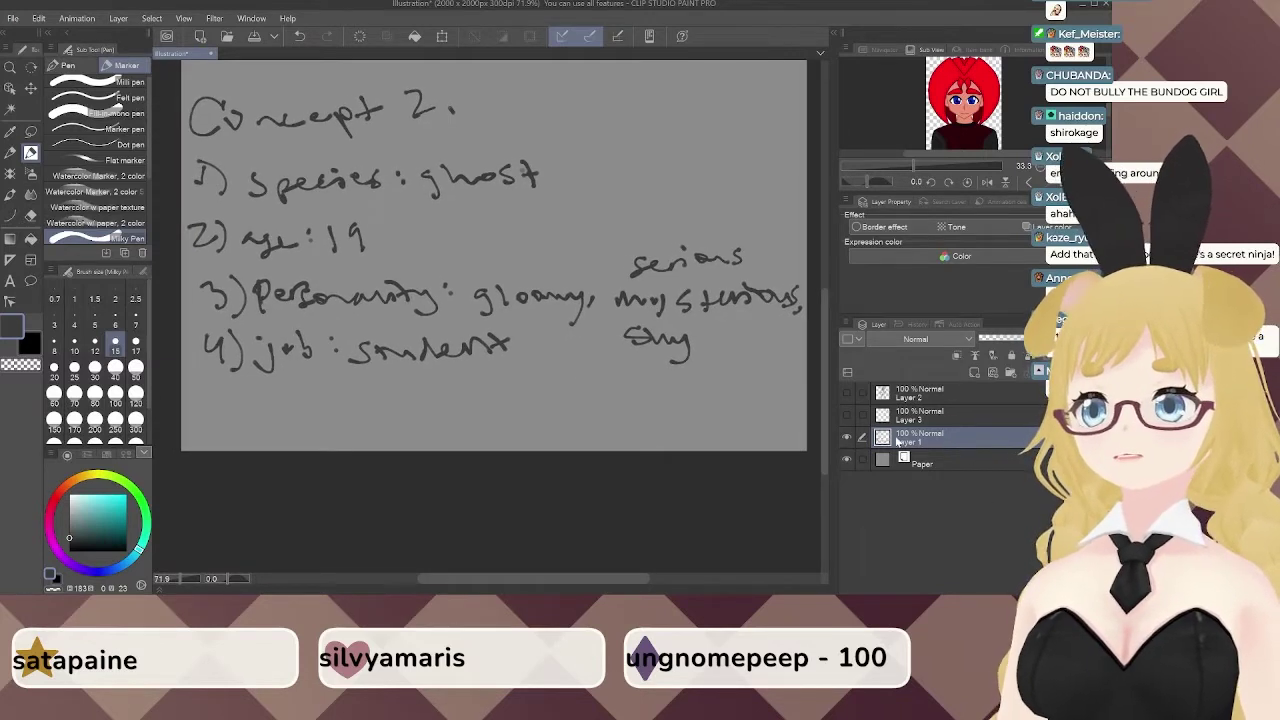
left_click(847, 437)
left_click(962, 386)
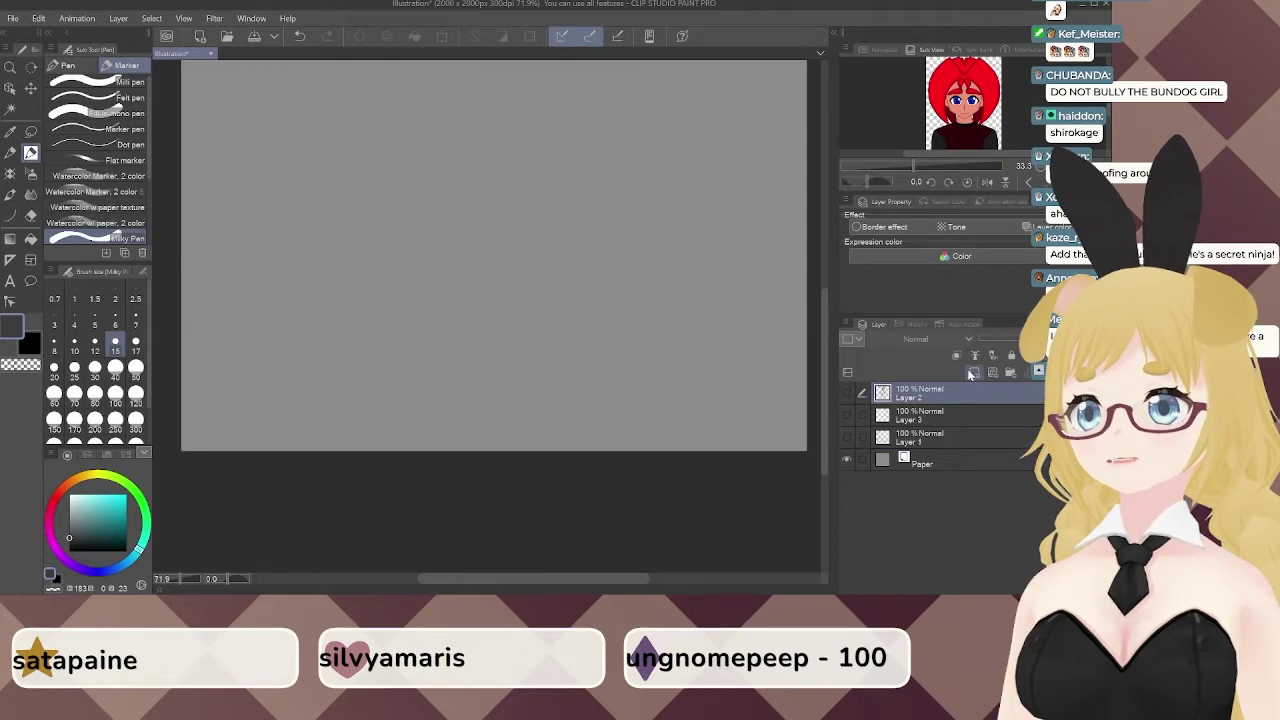
left_click(974, 372)
left_click_drag(506, 198, 500, 529)
left_click_drag(569, 382, 576, 378)
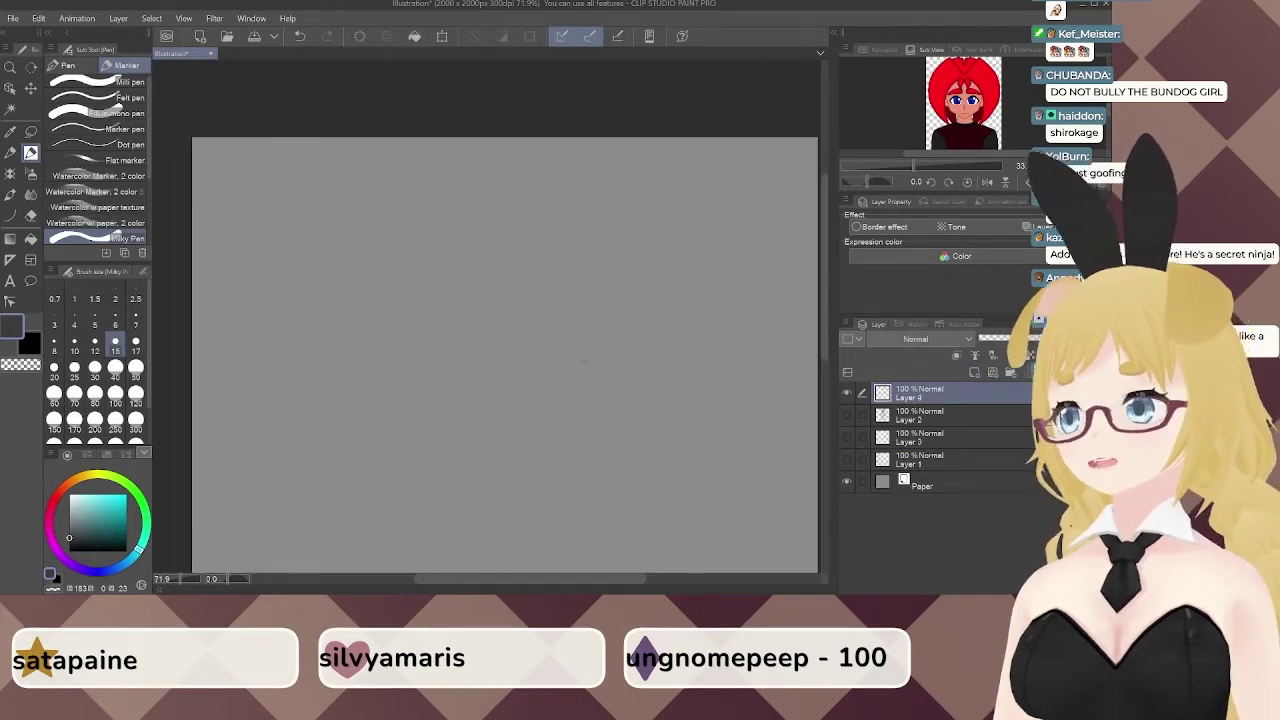
scroll(580, 370, "up", 1)
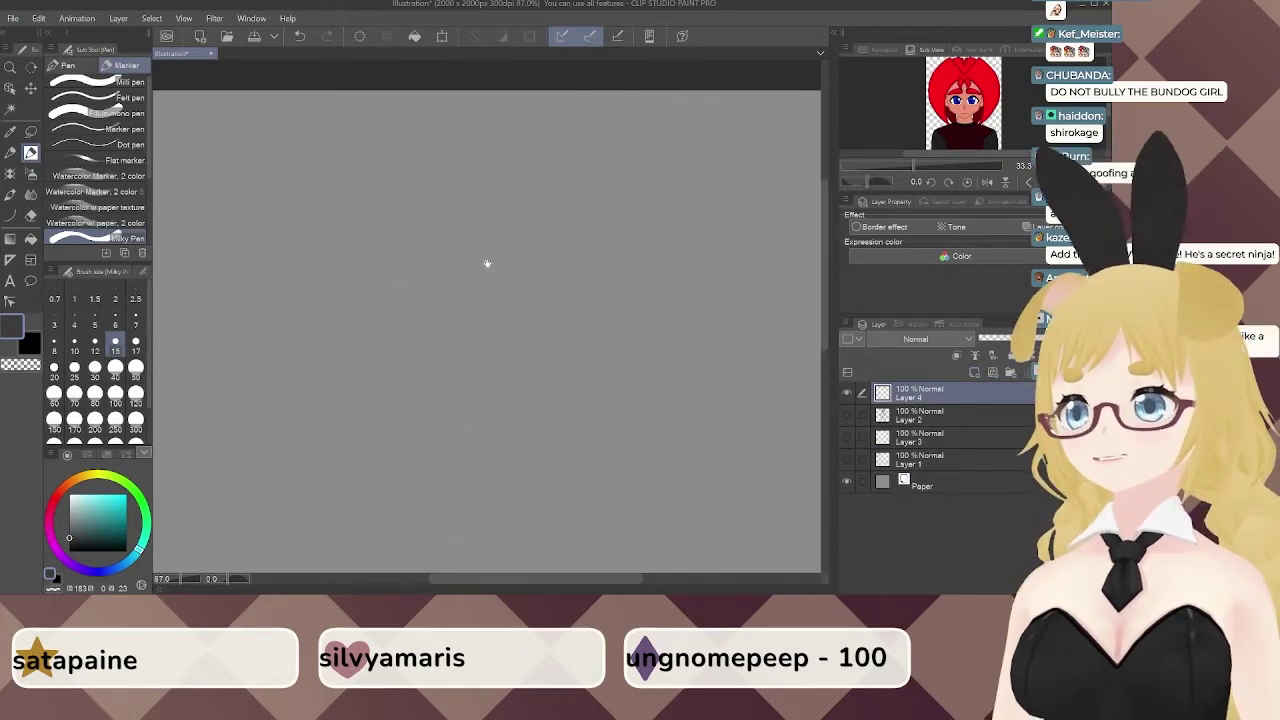
left_click_drag(486, 263, 491, 268)
left_click_drag(573, 270, 410, 312)
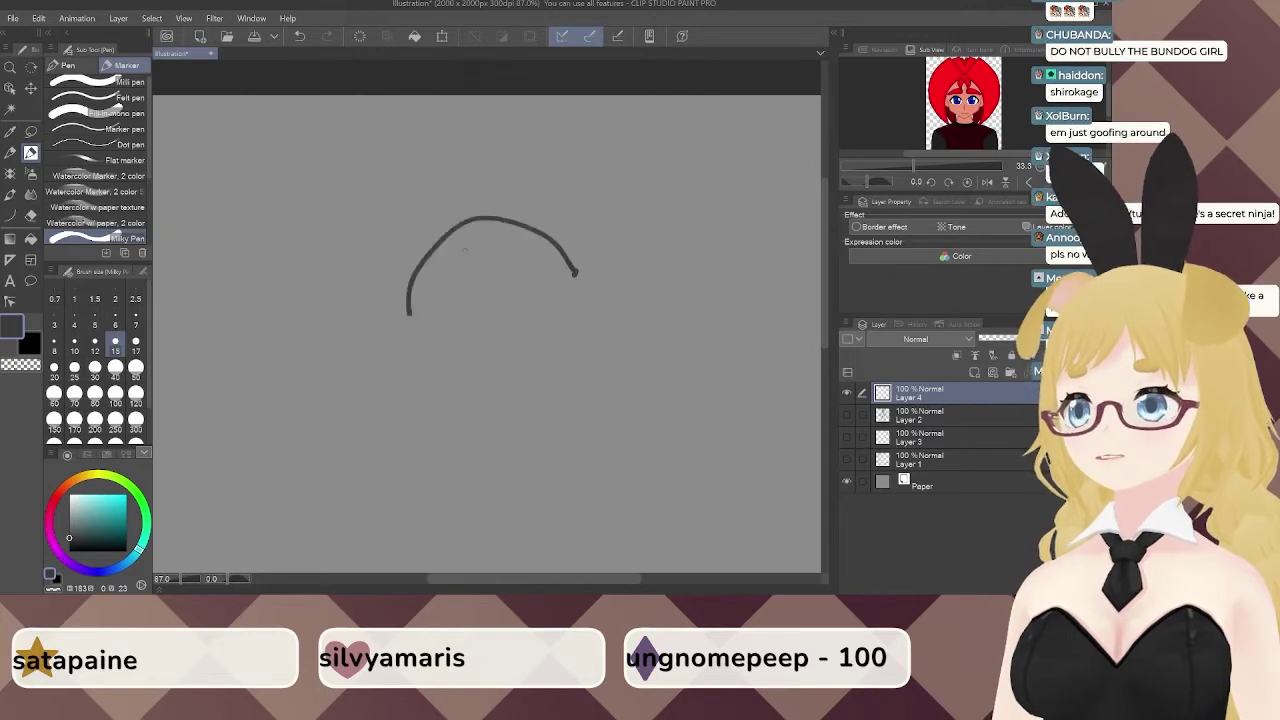
left_click_drag(450, 238, 457, 376)
left_click_drag(408, 304, 480, 388)
left_click_drag(418, 334, 483, 380)
key("ctrl+z")
key("ctrl+z")
key("ctrl+z")
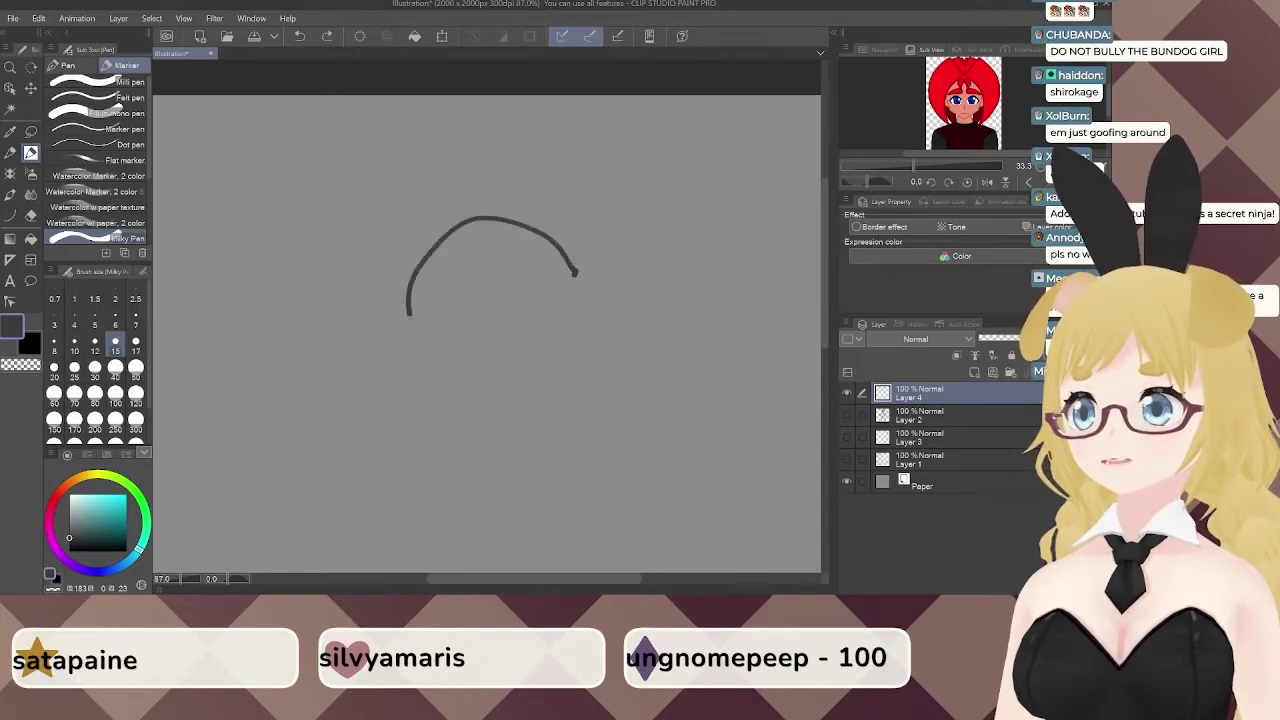
key("ctrl+z")
Sketch a rough circle for the ghost student's head with loose overlapping strokes on Layer 4.
left_click_drag(577, 243, 450, 368)
left_click_drag(430, 266, 440, 383)
mouse_move(390, 318)
left_mouse_down()
mouse_move(479, 421)
mouse_move(514, 421)
left_mouse_up()
mouse_move(530, 414)
left_mouse_down()
mouse_move(593, 363)
mouse_move(606, 290)
left_mouse_up()
mouse_move(560, 237)
left_mouse_down()
mouse_move(496, 217)
mouse_move(422, 281)
left_mouse_up()
mouse_move(403, 298)
left_mouse_down()
mouse_move(440, 379)
mouse_move(585, 383)
left_mouse_up()
left_click_drag(590, 288, 578, 338)
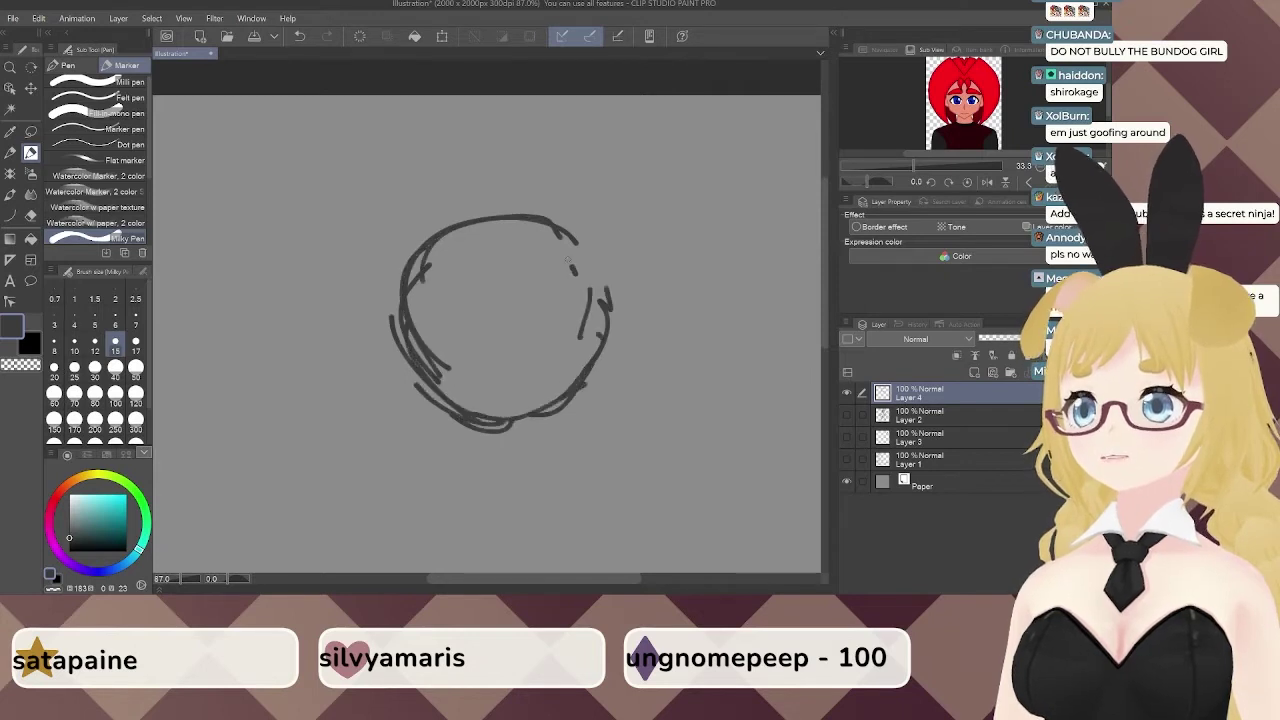
left_click_drag(556, 238, 606, 300)
mouse_move(604, 348)
left_mouse_down()
mouse_move(586, 390)
mouse_move(516, 424)
left_mouse_up()
mouse_move(460, 414)
left_mouse_down()
mouse_move(394, 340)
mouse_move(394, 358)
left_mouse_up()
Reduce the opacity of the head circle's layer to 44% and add a new layer above it.
left_click_drag(512, 303, 560, 190)
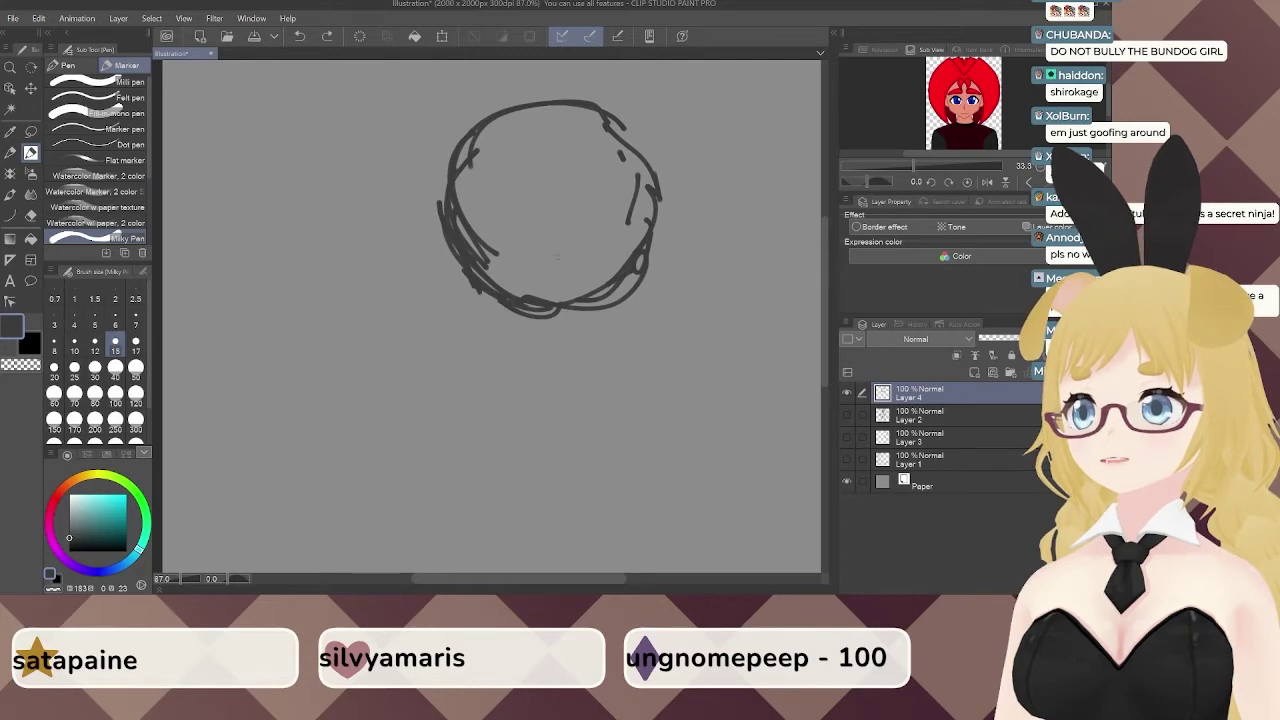
left_click_drag(1024, 339, 1010, 339)
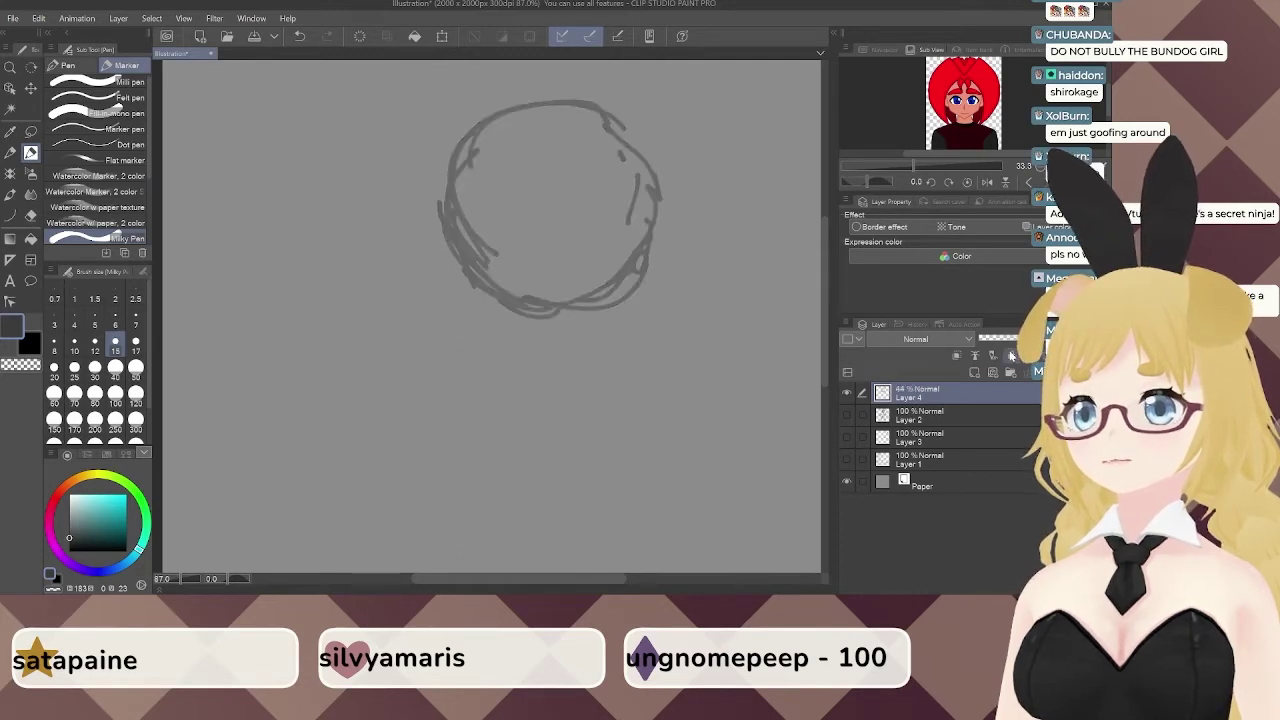
left_click(974, 372)
Draw a vertical centre guideline through the head circle on Layer 4.
left_click_drag(549, 227, 562, 270)
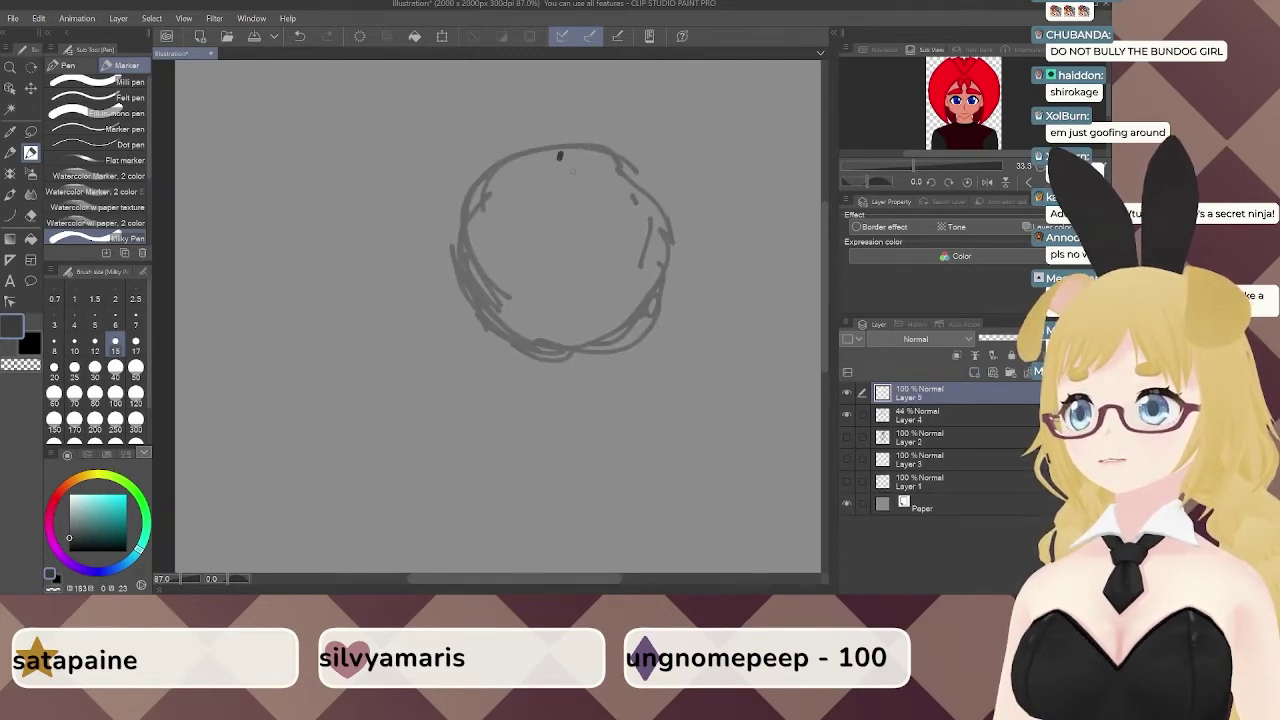
key("ctrl+z")
left_click(930, 415)
left_click_drag(570, 146, 550, 330)
left_click_drag(552, 272, 558, 344)
Draw the cheeks and a tapered jawline with a pointed chin over the head circle on Layer 5.
left_click(902, 390)
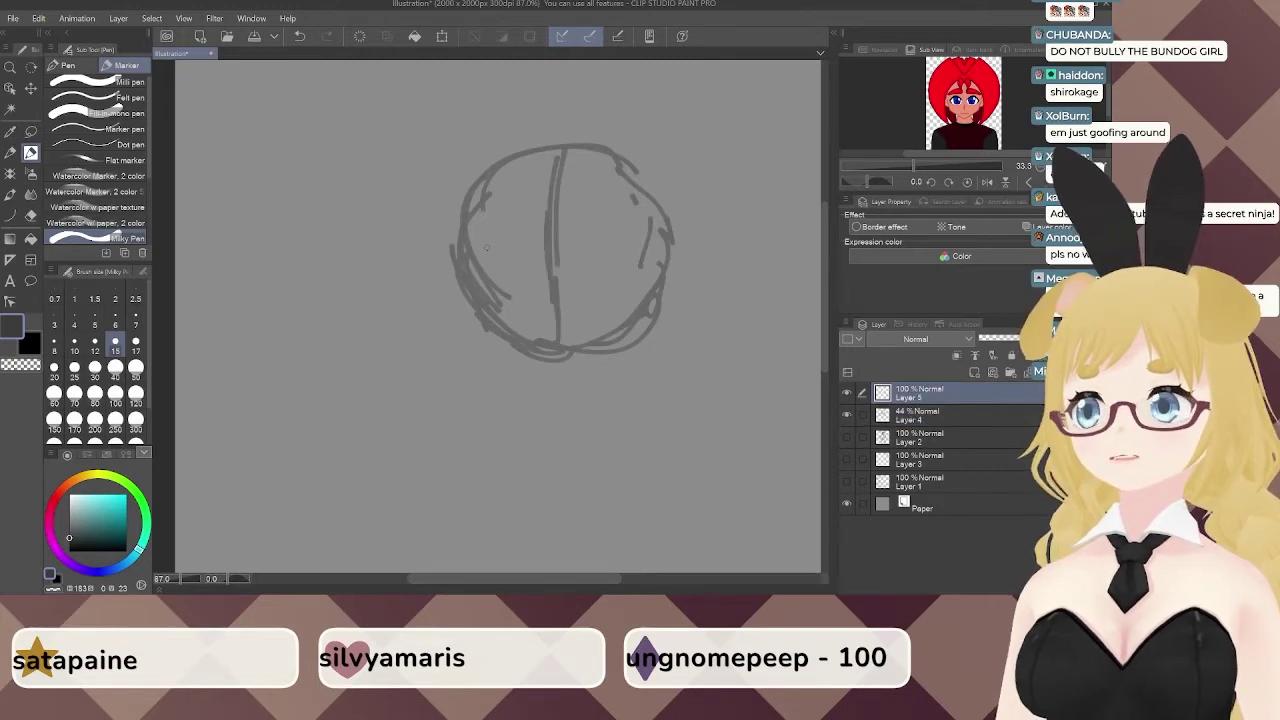
mouse_move(472, 232)
left_mouse_down()
mouse_move(473, 296)
mouse_move(508, 338)
mouse_move(554, 356)
left_mouse_up()
left_click_drag(500, 320, 478, 244)
mouse_move(461, 190)
left_mouse_down()
mouse_move(470, 266)
mouse_move(464, 198)
left_mouse_up()
mouse_move(556, 350)
left_mouse_down()
mouse_move(614, 316)
mouse_move(648, 206)
left_mouse_up()
left_click_drag(646, 266, 646, 280)
left_click_drag(622, 306, 614, 318)
left_click_drag(536, 301, 579, 328)
left_click_drag(617, 382, 660, 347)
left_click_drag(656, 366, 677, 320)
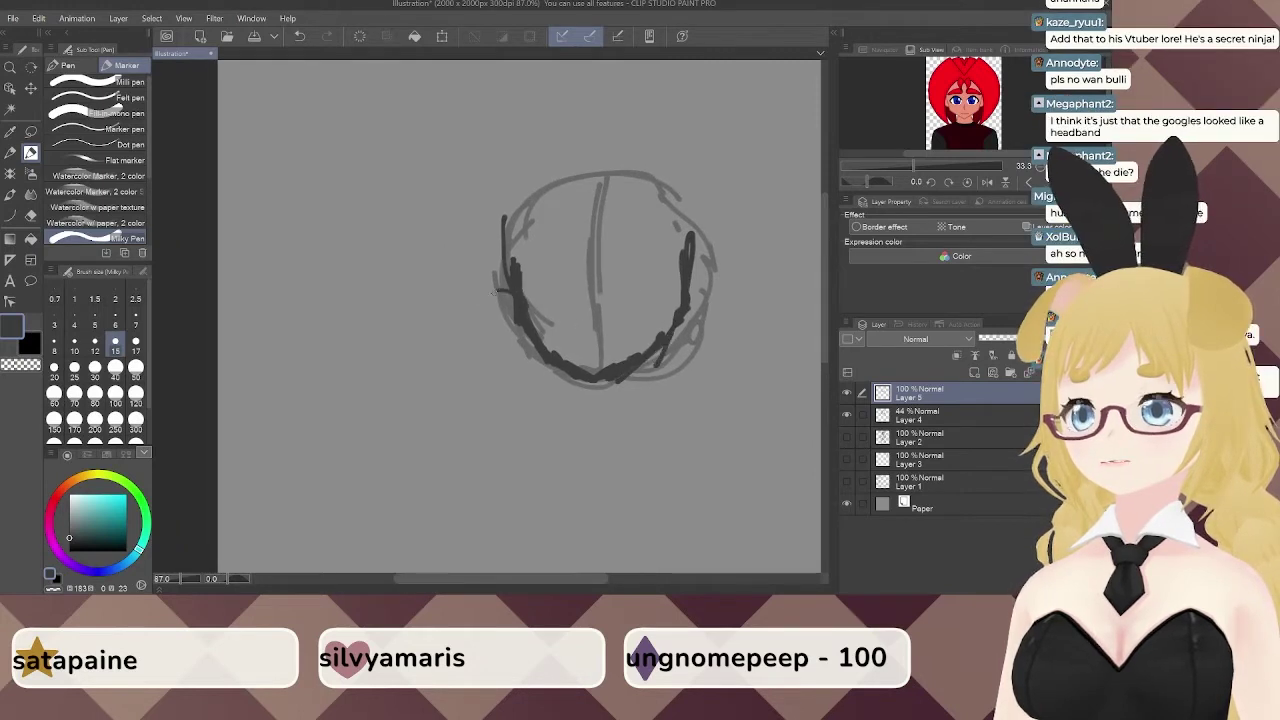
Sketch a small rounded ear on each side of the face outline, redrawing rejected strokes.
left_click_drag(506, 288, 520, 324)
mouse_move(690, 280)
left_mouse_down()
mouse_move(722, 304)
mouse_move(688, 318)
mouse_move(716, 292)
mouse_move(708, 284)
left_mouse_up()
key("ctrl+z")
key("ctrl+z")
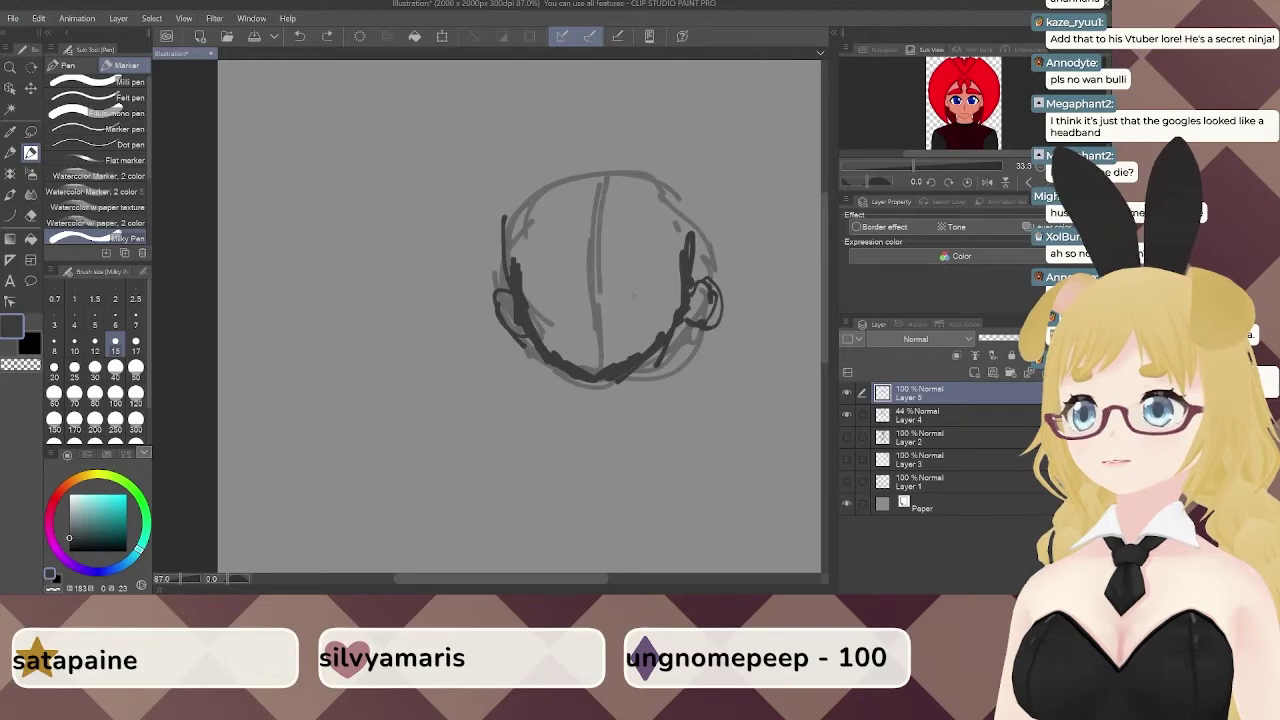
key("ctrl+z")
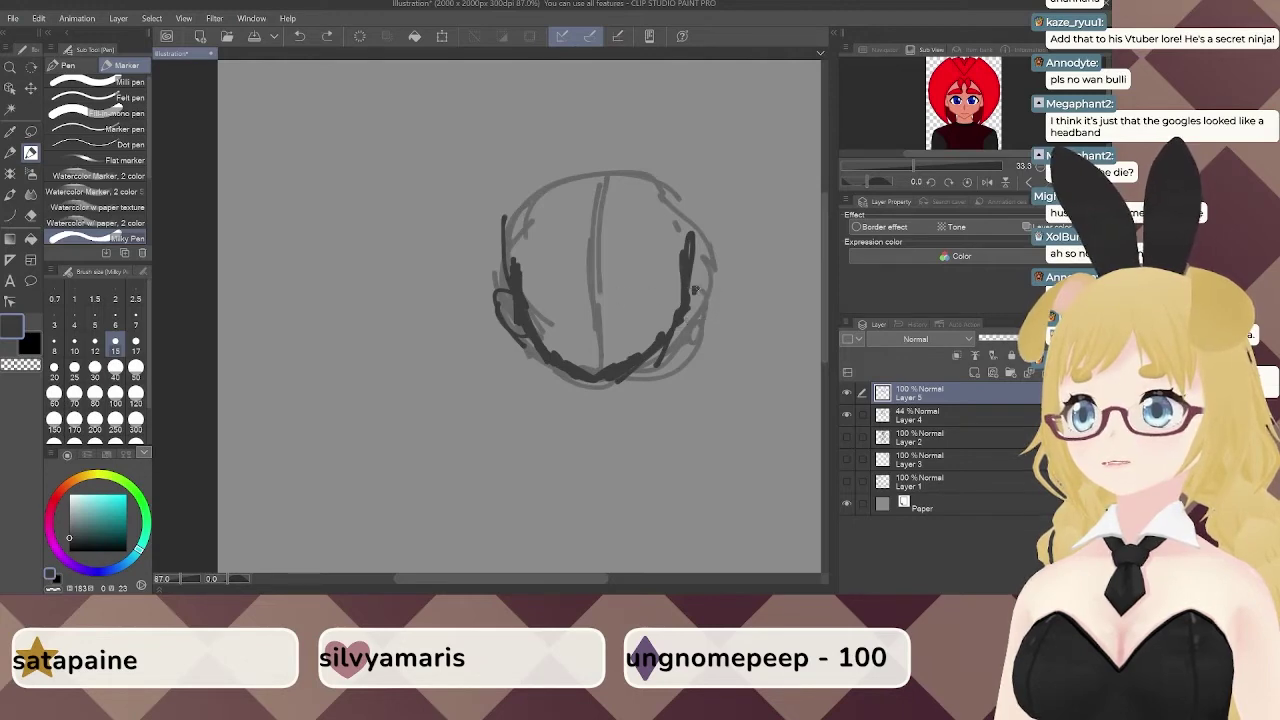
mouse_move(693, 290)
left_mouse_down()
mouse_move(685, 326)
mouse_move(709, 291)
mouse_move(692, 286)
left_mouse_up()
left_click_drag(560, 297, 572, 301)
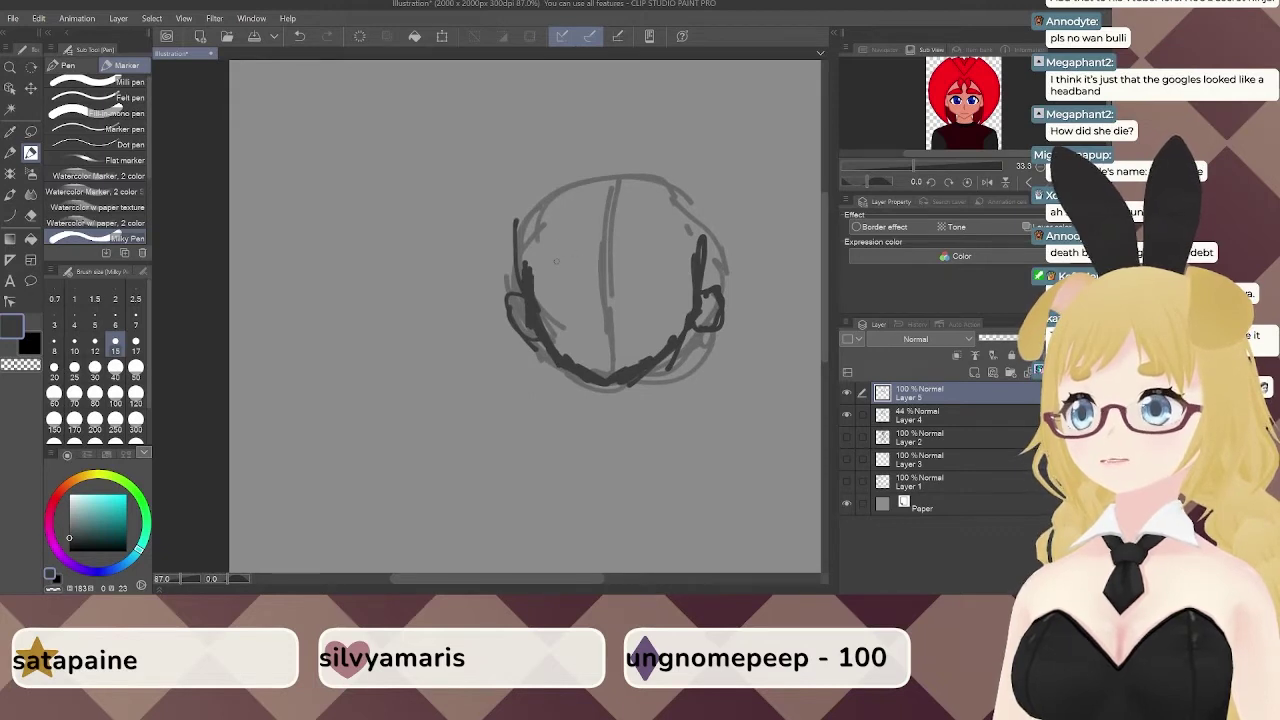
mouse_move(590, 259)
left_mouse_down()
mouse_move(543, 266)
mouse_move(684, 260)
left_mouse_up()
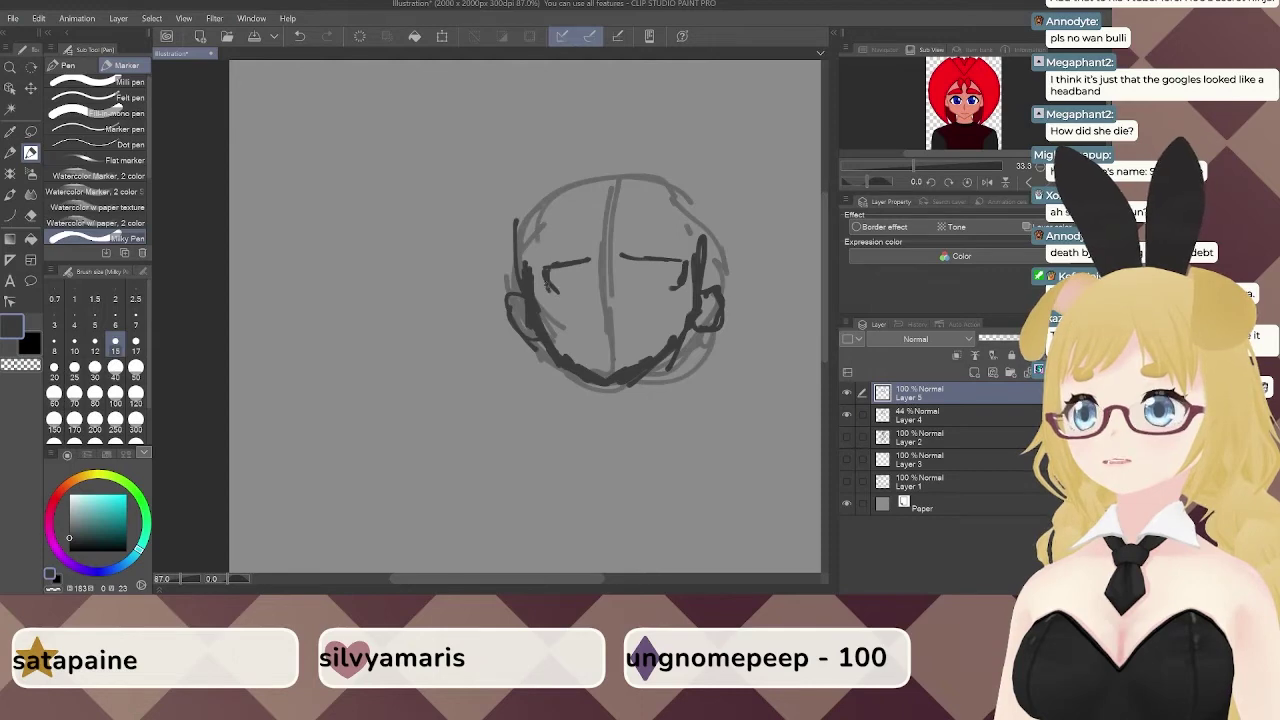
key("ctrl+z")
key("ctrl+z")
key("ctrl+z")
Sketch two half-lidded eyes with flat upper lids, round irises and pupils on either side of the guideline.
mouse_move(542, 277)
left_mouse_down()
mouse_move(595, 279)
mouse_move(554, 310)
left_mouse_up()
mouse_move(622, 278)
left_mouse_down()
mouse_move(680, 279)
mouse_move(679, 306)
mouse_move(676, 296)
left_mouse_up()
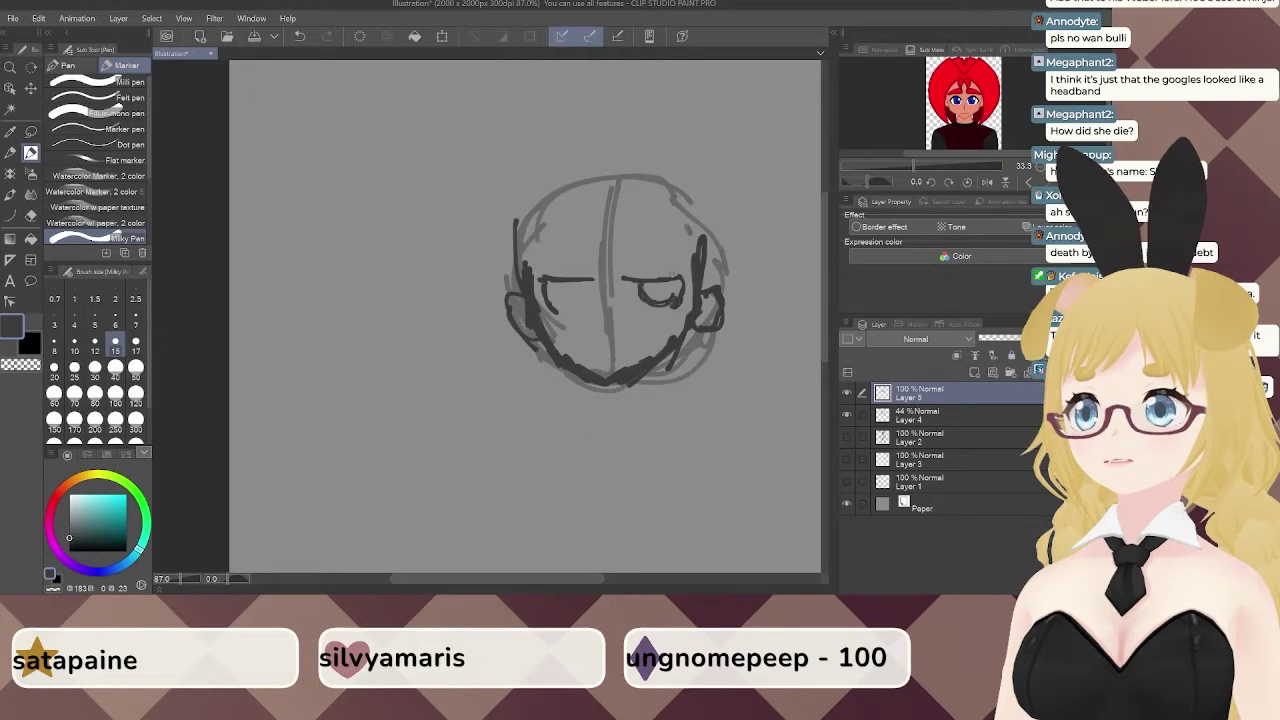
mouse_move(560, 286)
left_mouse_down()
mouse_move(594, 292)
mouse_move(588, 306)
left_mouse_up()
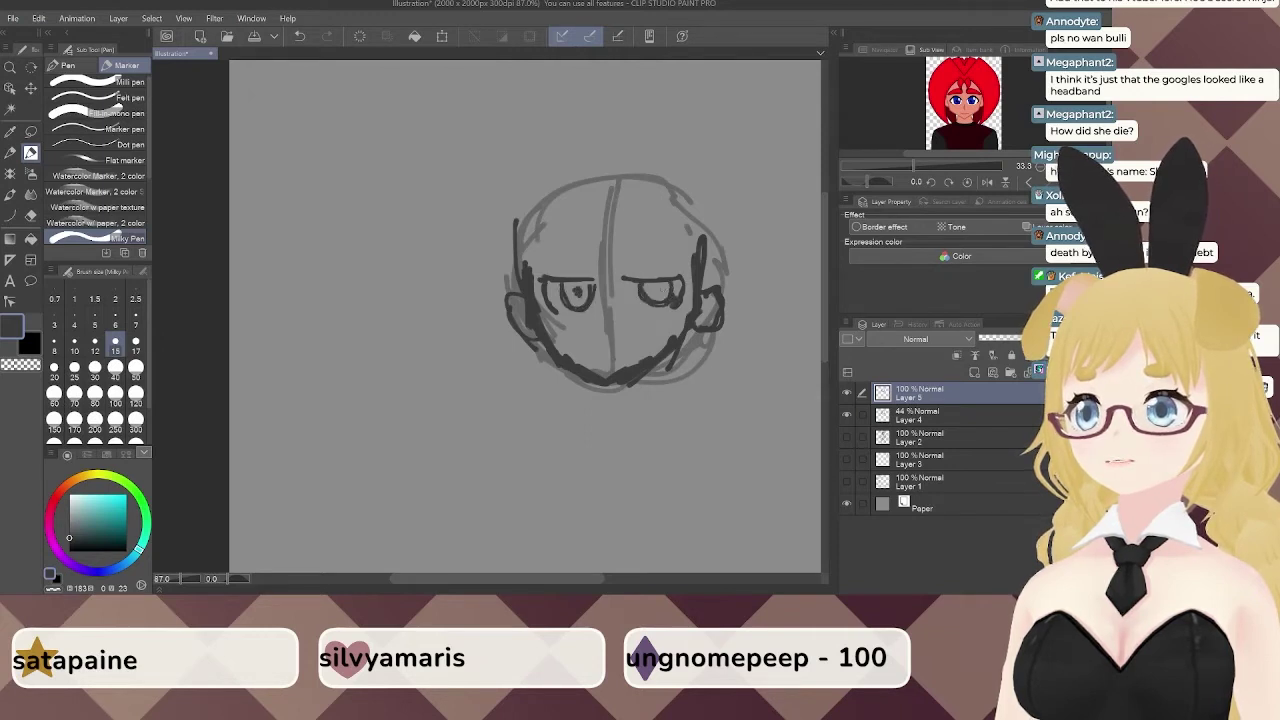
Draw a small downturned mouth from two short slanted strokes above the chin, and a tiny nose mark above it.
left_click_drag(596, 372, 607, 361)
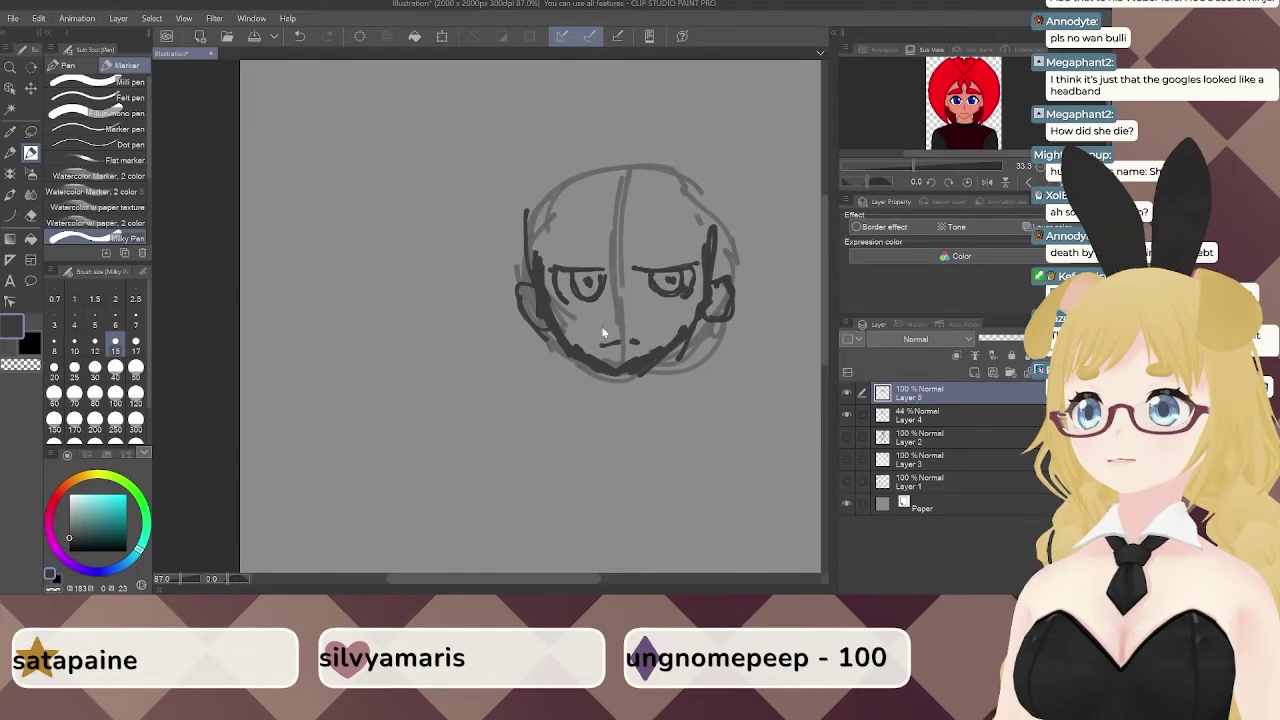
key("ctrl+z")
key("ctrl+z")
left_click_drag(612, 341, 605, 348)
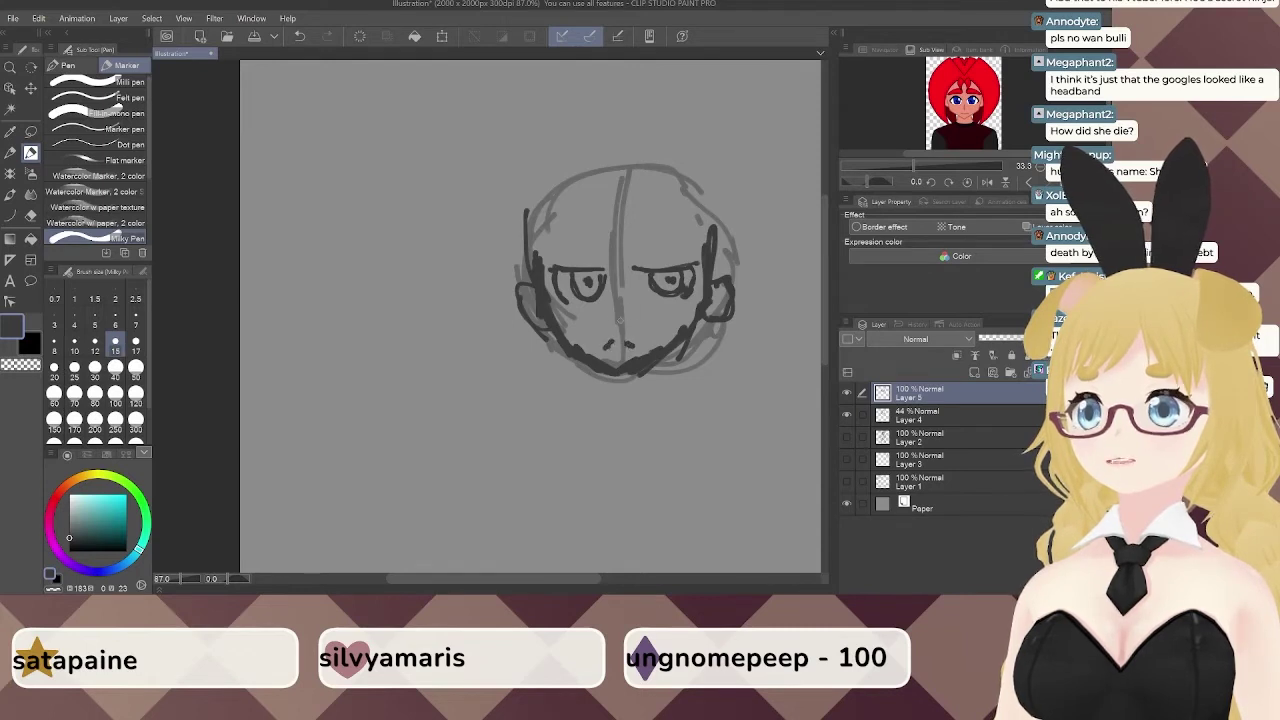
key("ctrl+z")
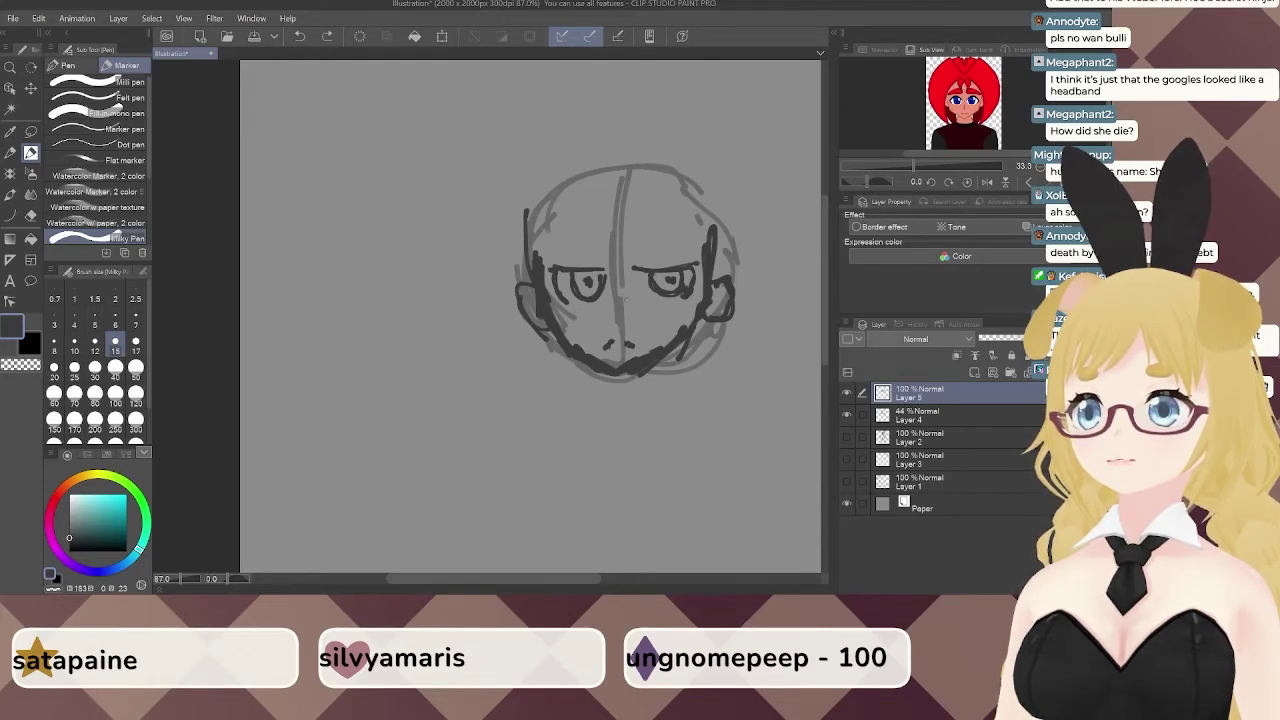
left_click_drag(609, 306, 616, 316)
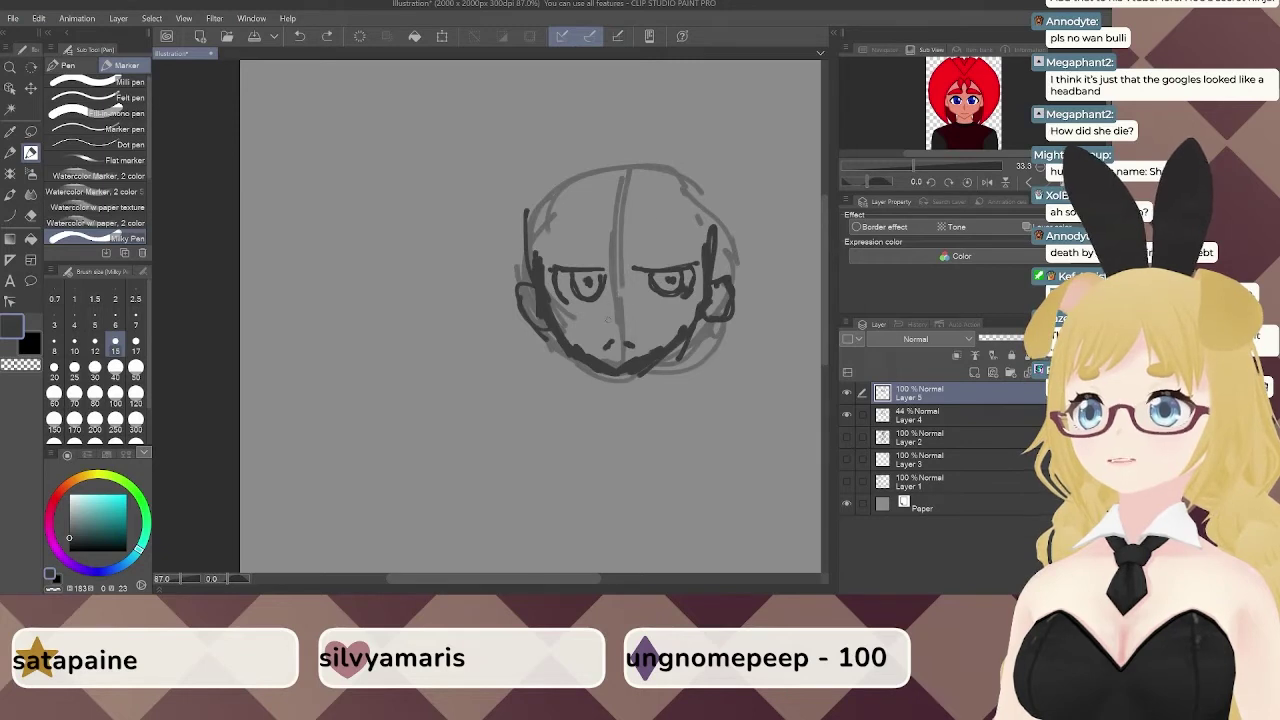
Draw low, nearly flat eyebrows with short frown marks at their inner ends just above the eyes.
mouse_move(638, 255)
left_mouse_down()
mouse_move(631, 270)
mouse_move(677, 268)
left_mouse_up()
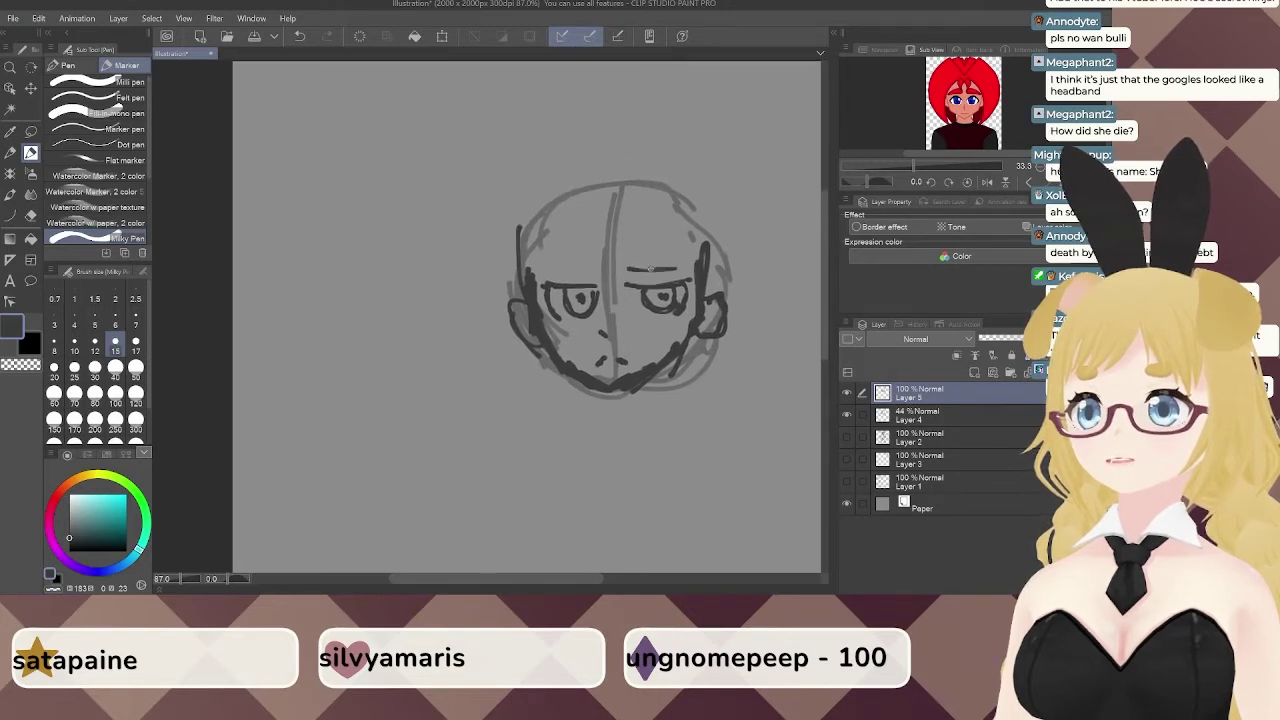
left_click_drag(547, 270, 591, 269)
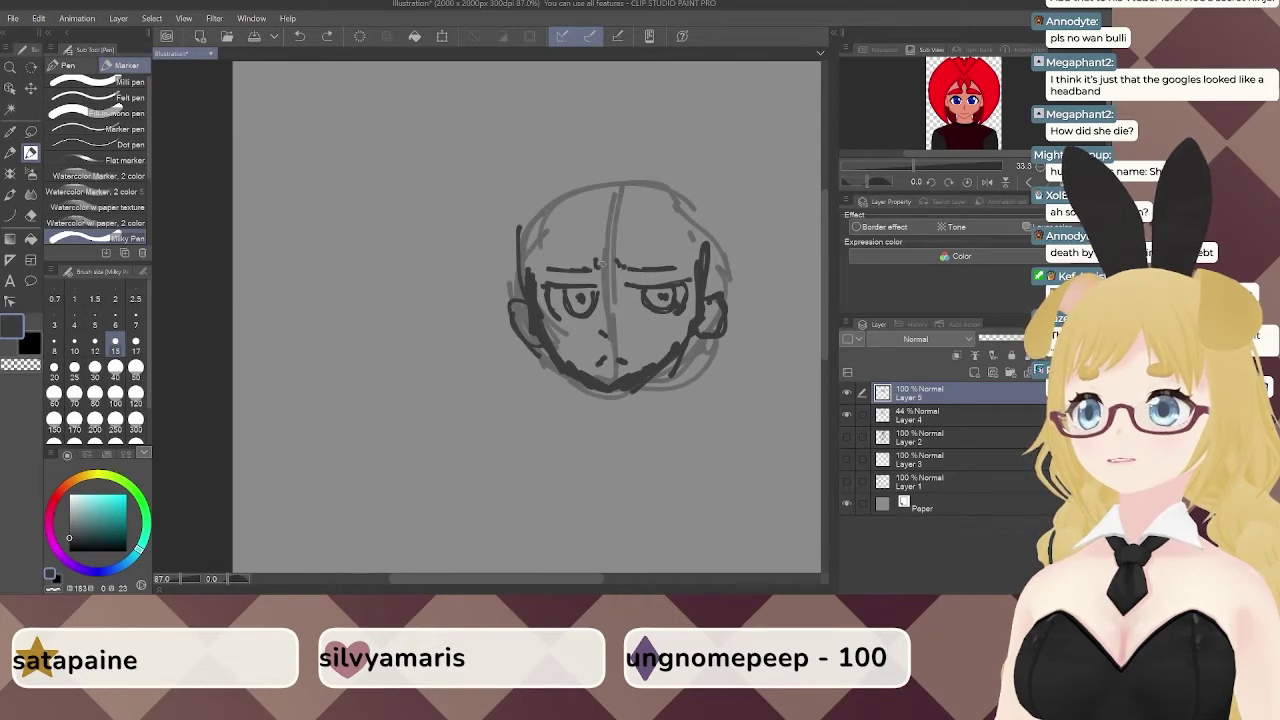
Sketch four long, wavy ribbon-like hair strands floating outward, an upper and a lower one on each side of the head.
left_click_drag(670, 345, 634, 314)
left_click_drag(611, 234, 558, 230)
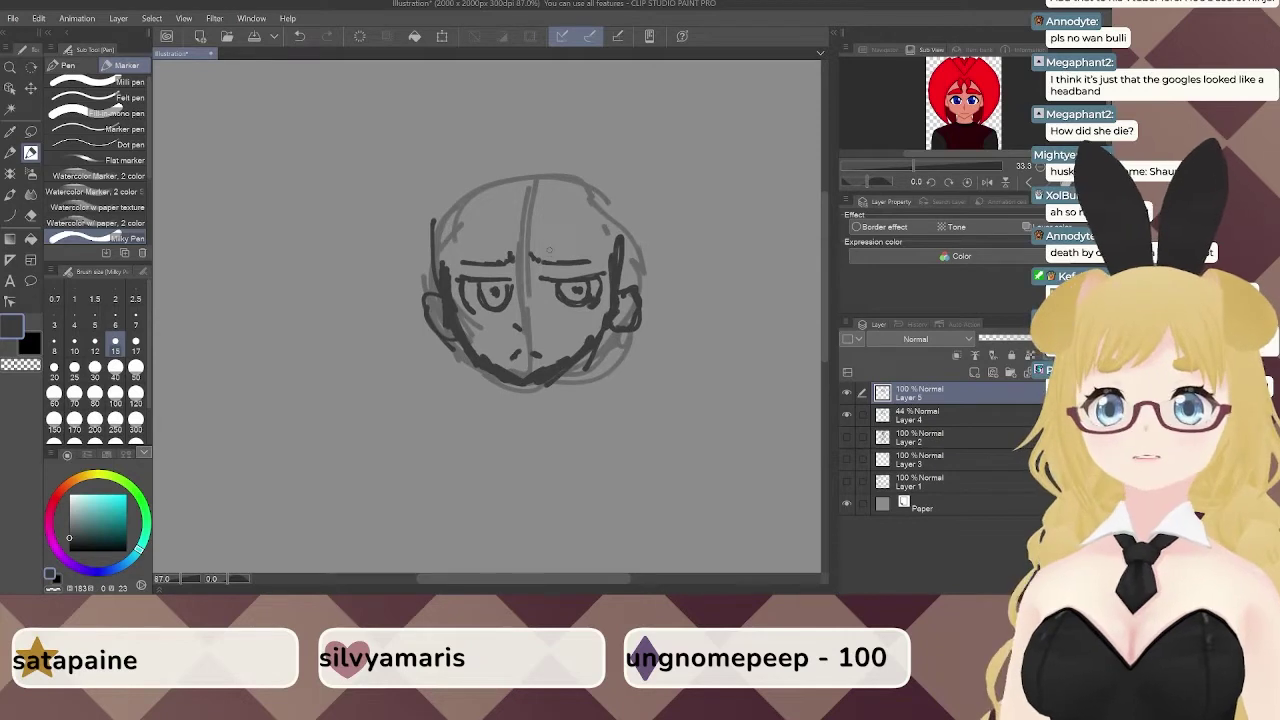
scroll(530, 255, "down", 2)
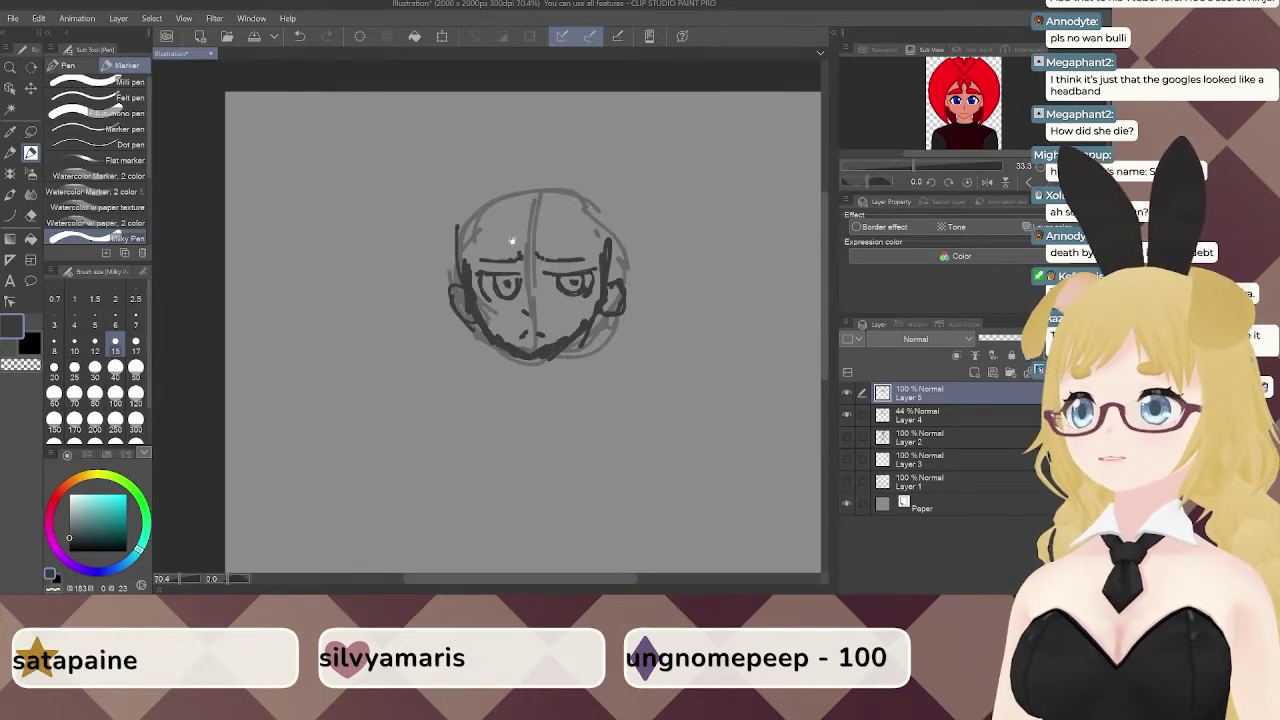
left_click_drag(512, 240, 516, 247)
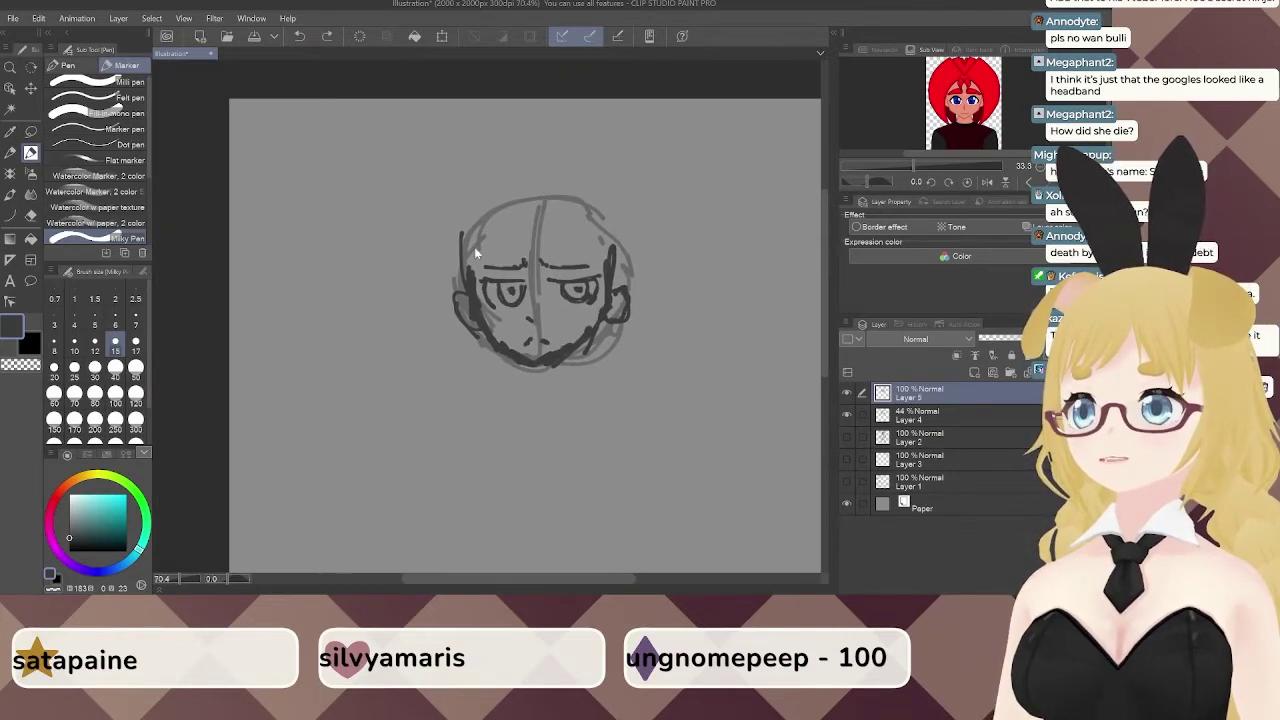
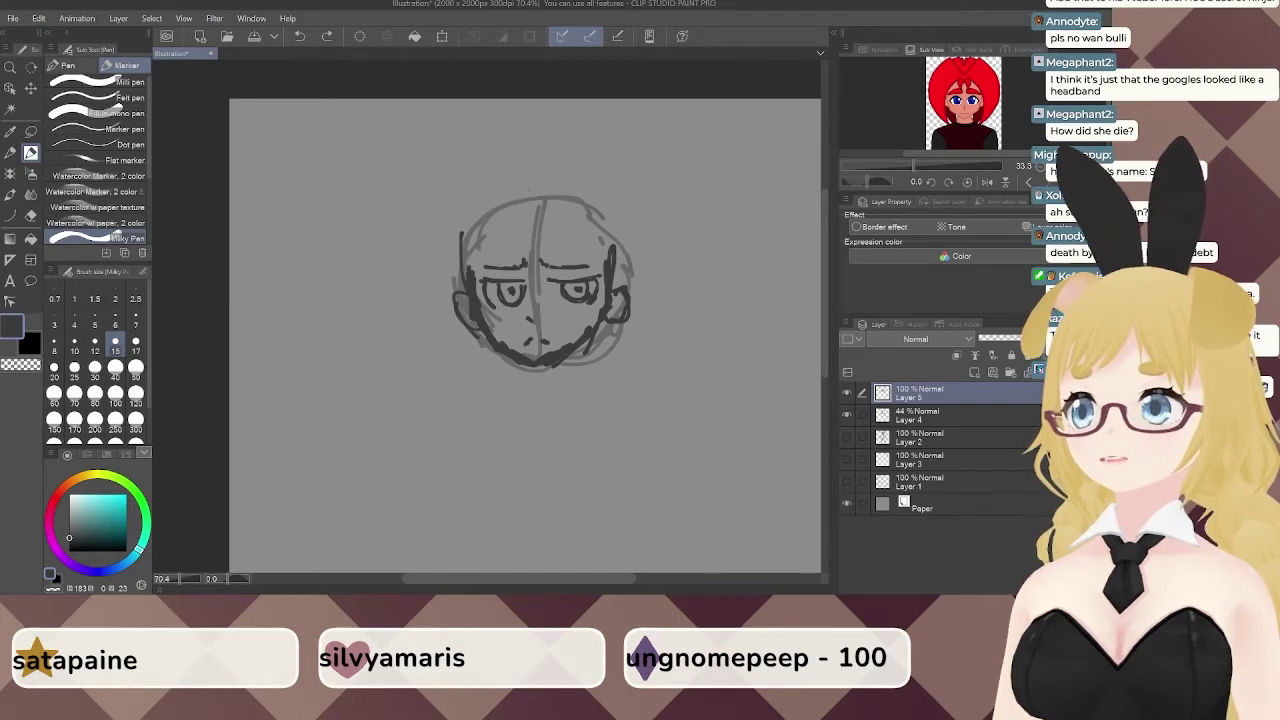
mouse_move(533, 194)
left_mouse_down()
mouse_move(453, 205)
mouse_move(399, 285)
left_mouse_up()
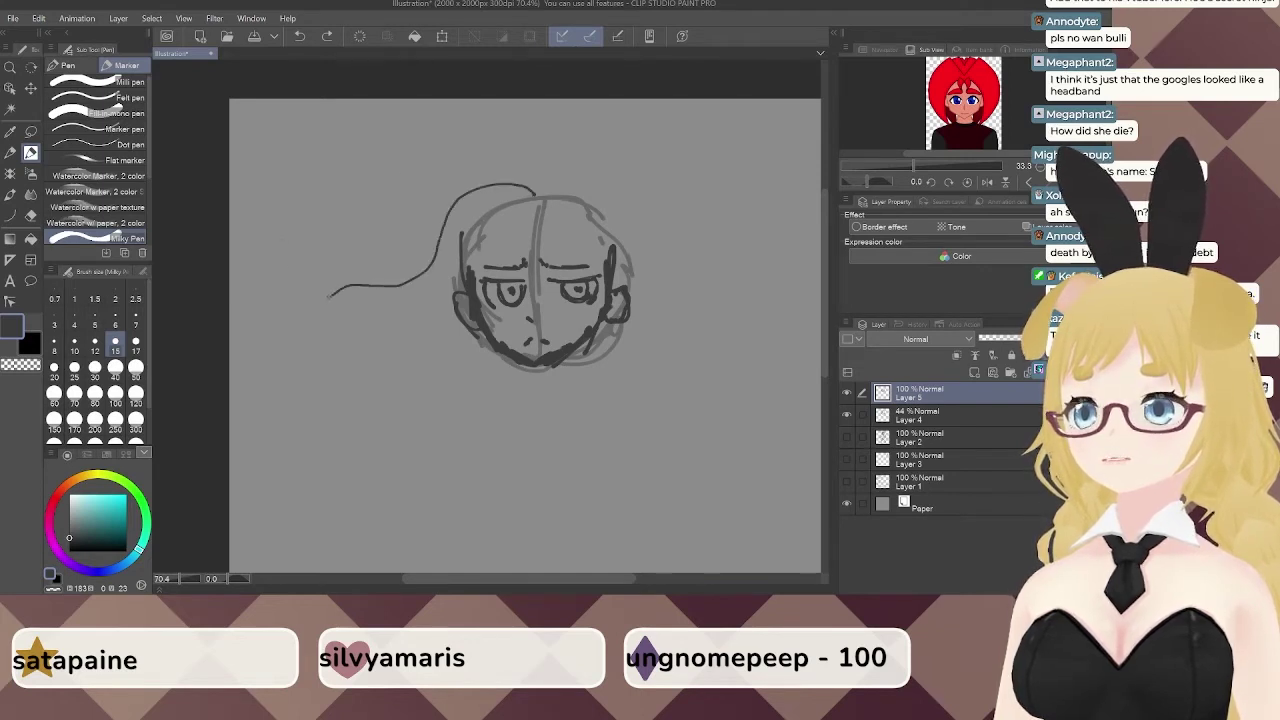
mouse_move(345, 331)
left_mouse_down()
mouse_move(426, 300)
mouse_move(456, 268)
left_mouse_up()
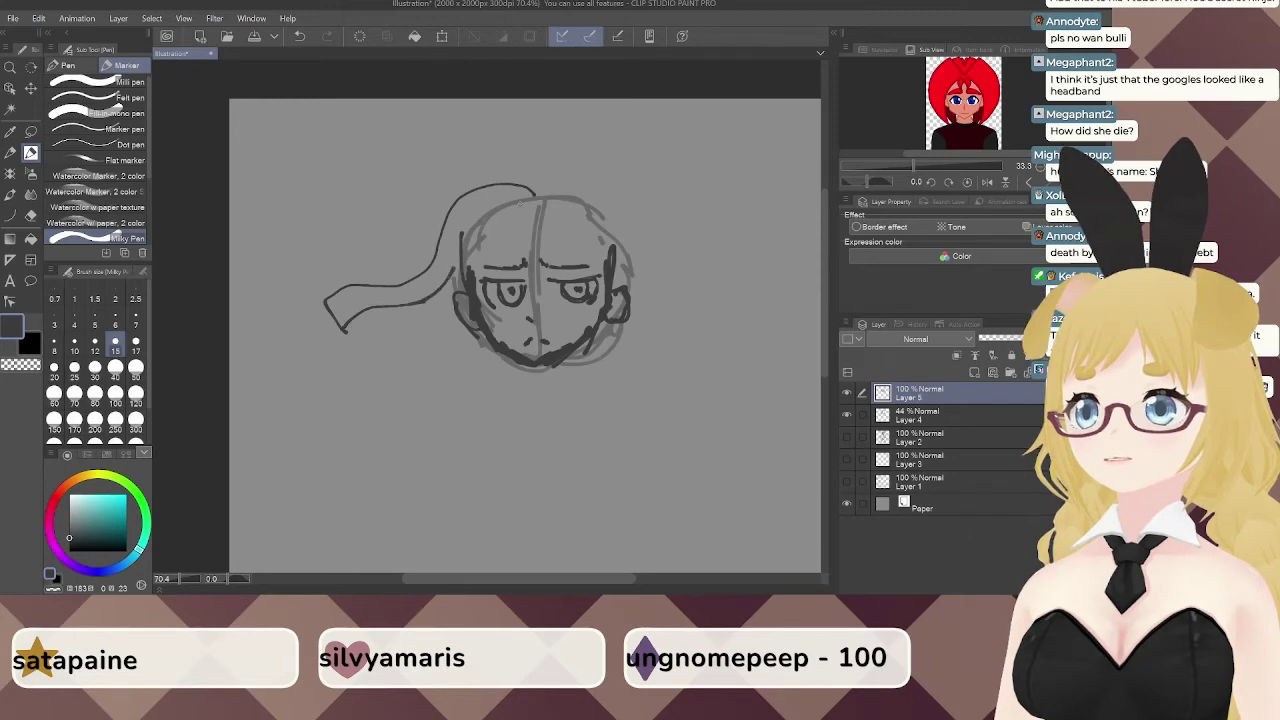
mouse_move(538, 192)
left_mouse_down()
mouse_move(766, 246)
mouse_move(714, 257)
mouse_move(594, 226)
left_mouse_up()
mouse_move(448, 268)
left_mouse_down()
mouse_move(380, 365)
mouse_move(432, 315)
left_mouse_up()
mouse_move(622, 248)
left_mouse_down()
mouse_move(714, 300)
mouse_move(738, 372)
left_mouse_up()
left_click_drag(674, 331, 627, 283)
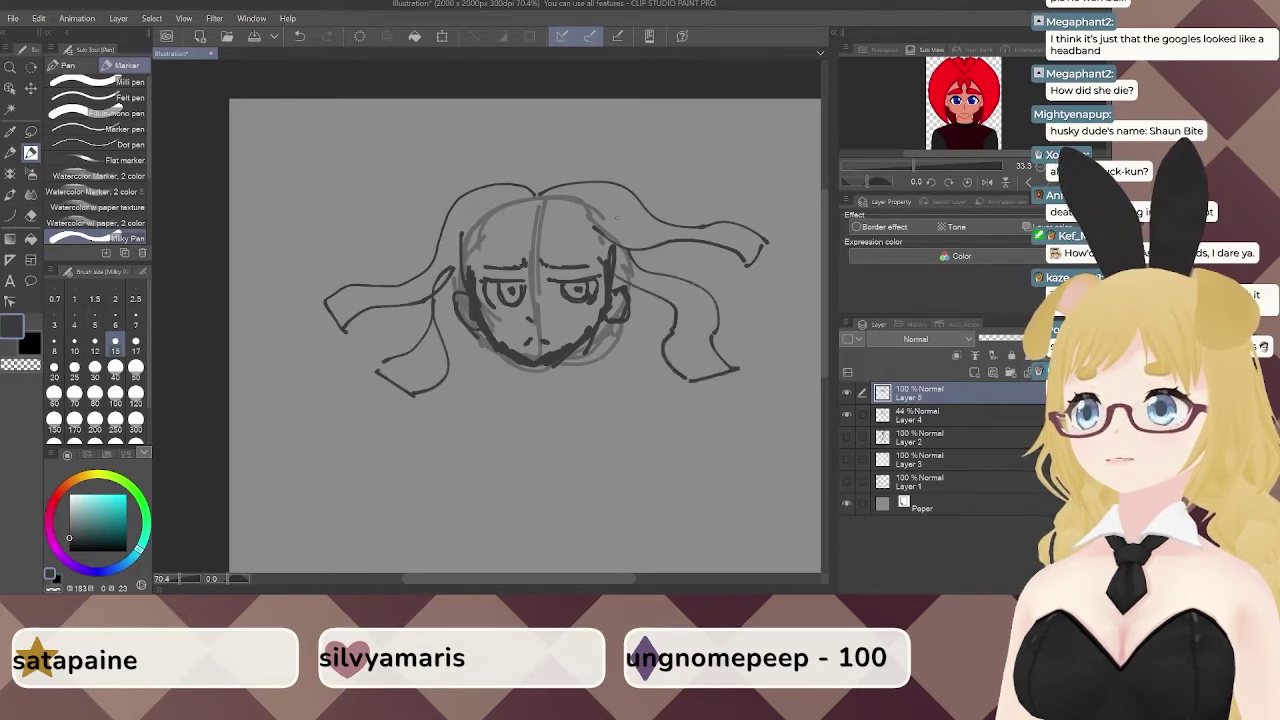
Draw an upright curved tuft of hair at the crown and short choppy bangs across the forehead.
mouse_move(543, 195)
left_mouse_down()
mouse_move(555, 114)
mouse_move(586, 131)
mouse_move(551, 208)
left_mouse_up()
mouse_move(540, 162)
left_mouse_down()
mouse_move(554, 203)
mouse_move(541, 191)
left_mouse_up()
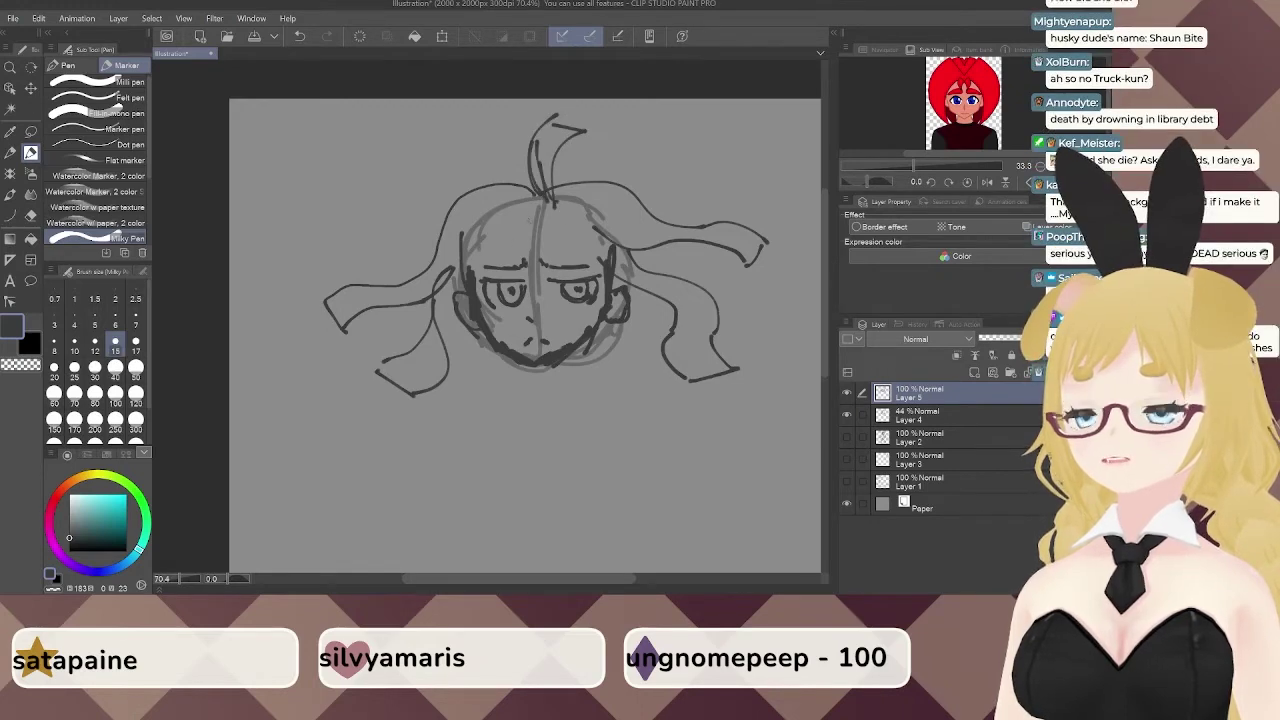
mouse_move(530, 214)
left_mouse_down()
mouse_move(526, 247)
mouse_move(550, 218)
mouse_move(515, 259)
mouse_move(508, 213)
mouse_move(482, 257)
mouse_move(463, 254)
mouse_move(495, 198)
mouse_move(564, 256)
left_mouse_up()
mouse_move(584, 218)
left_mouse_down()
mouse_move(576, 250)
mouse_move(604, 244)
left_mouse_up()
left_click_drag(596, 212, 608, 254)
left_click_drag(450, 212, 472, 246)
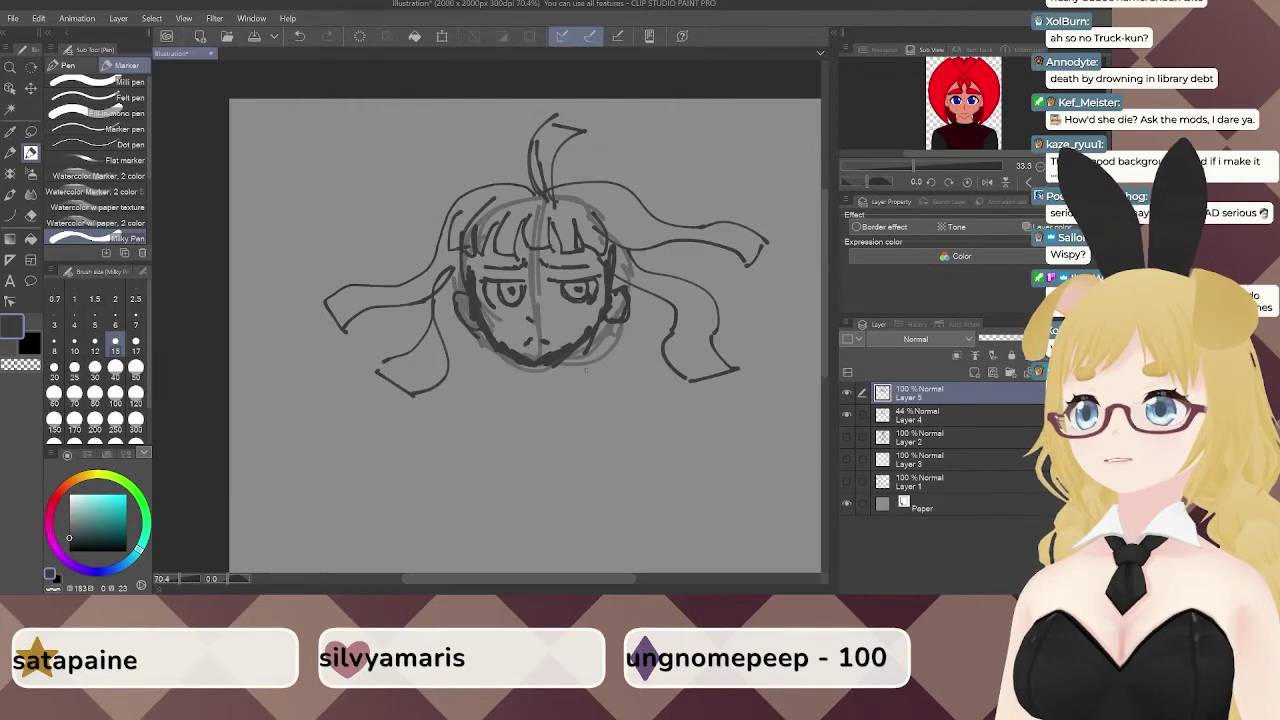
Add shorter floating hair strands beside the jaw and from the crown on both sides of the head.
left_click_drag(586, 370, 575, 340)
mouse_move(452, 250)
left_mouse_down()
mouse_move(460, 372)
mouse_move(446, 228)
left_mouse_up()
mouse_move(602, 264)
left_mouse_down()
mouse_move(632, 361)
mouse_move(612, 287)
left_mouse_up()
left_click_drag(517, 281, 555, 323)
mouse_move(558, 186)
left_mouse_down()
mouse_move(495, 185)
mouse_move(412, 207)
mouse_move(472, 246)
left_mouse_up()
left_click_drag(611, 188, 725, 172)
mouse_move(724, 174)
left_mouse_down()
mouse_move(737, 196)
mouse_move(670, 202)
left_mouse_up()
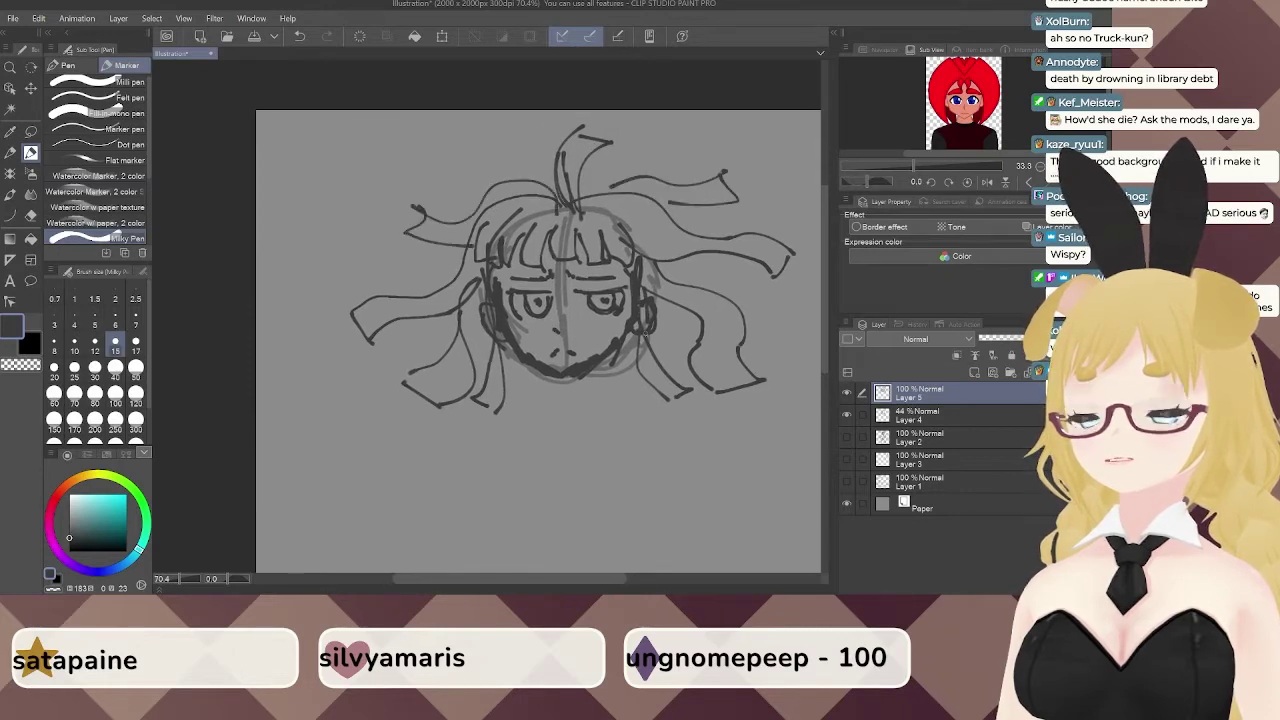
mouse_move(738, 285)
left_mouse_down()
mouse_move(702, 220)
mouse_move(536, 305)
left_mouse_up()
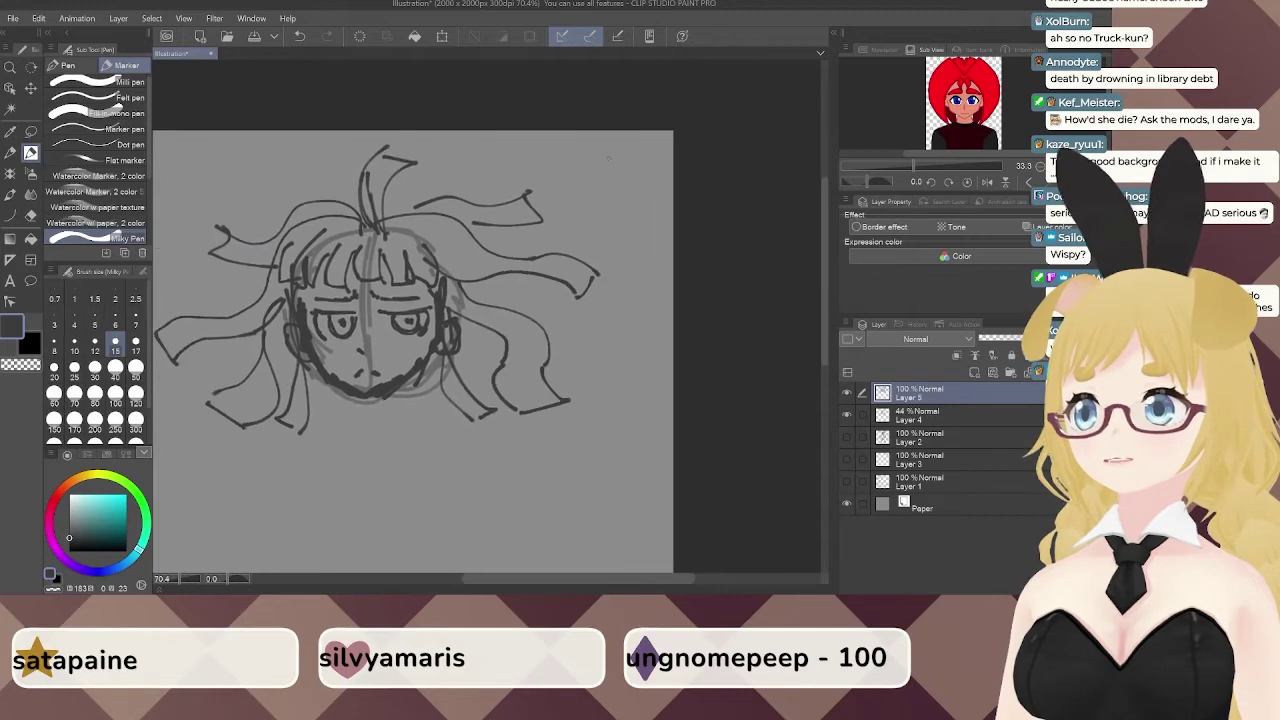
left_click_drag(610, 157, 534, 168)
mouse_move(632, 157)
left_mouse_down()
mouse_move(663, 190)
mouse_move(620, 198)
left_mouse_up()
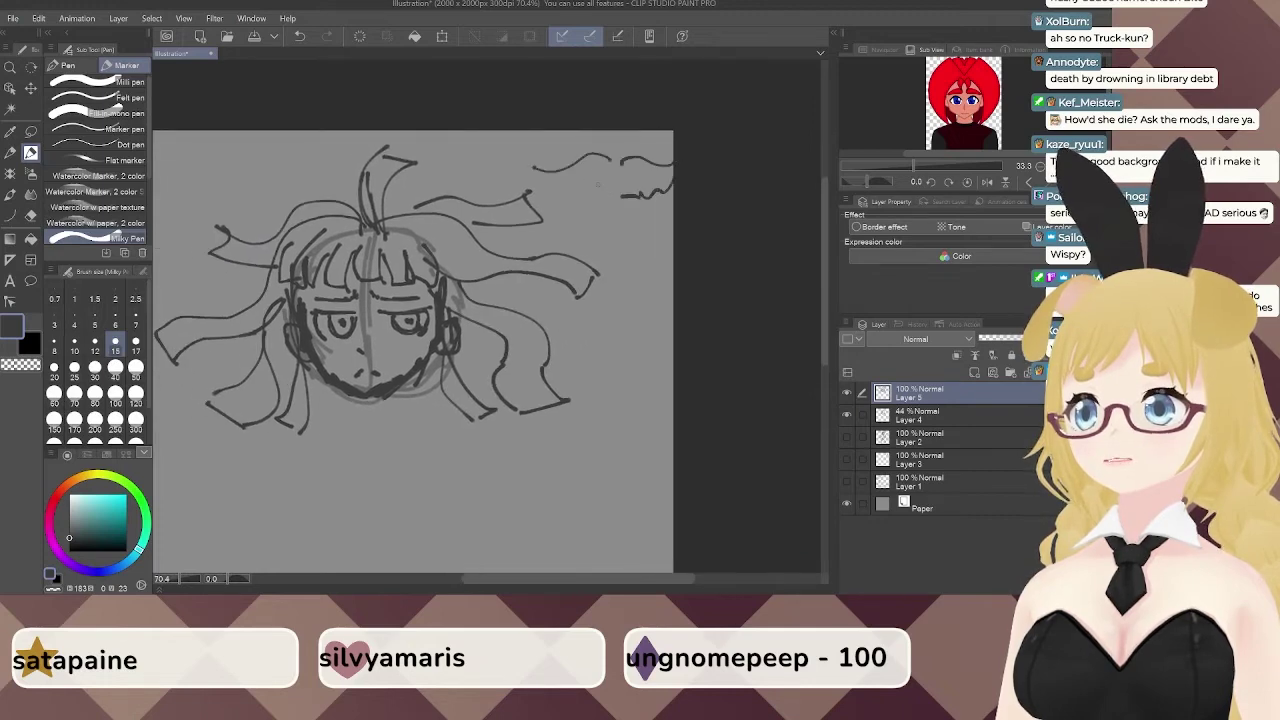
left_click_drag(545, 170, 615, 194)
left_click_drag(522, 329, 635, 287)
key("ctrl+z")
key("ctrl+z")
key("ctrl+z")
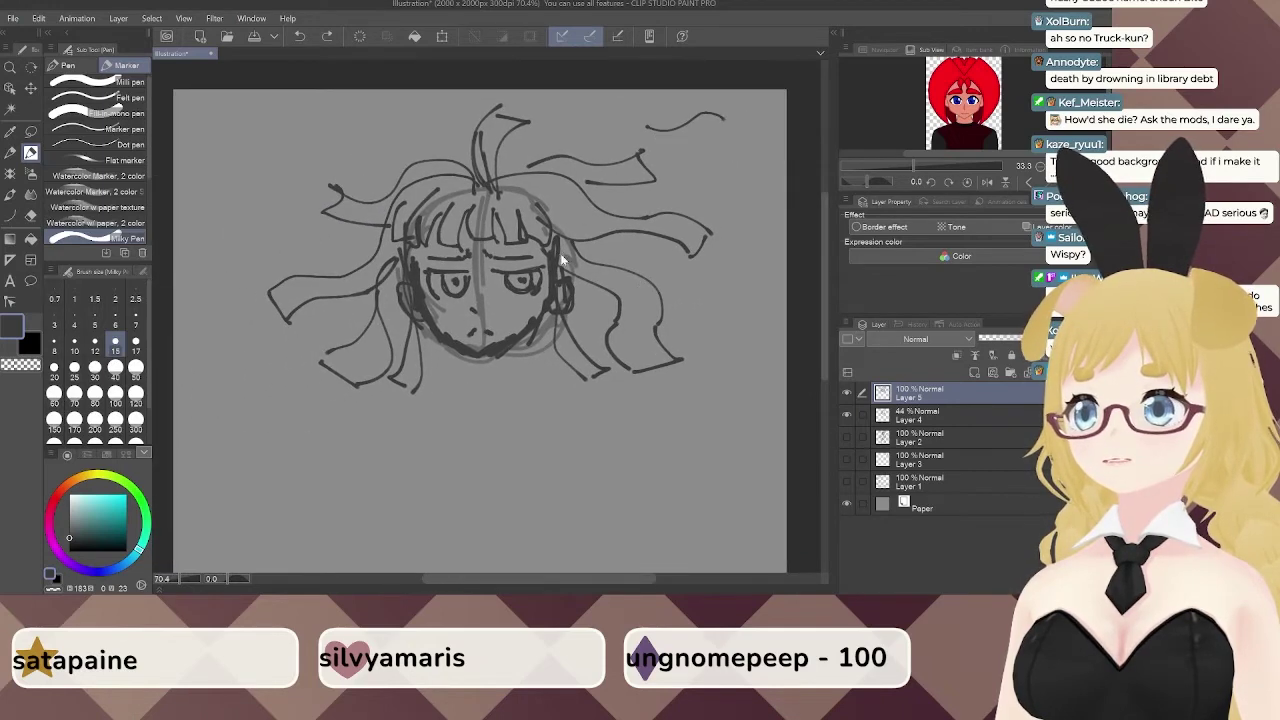
Draw a short neck below the chin, try out sloping shoulder lines and undo the shoulder strokes.
mouse_move(478, 369)
left_mouse_down()
mouse_move(534, 283)
mouse_move(470, 323)
left_mouse_up()
left_click_drag(560, 297, 618, 320)
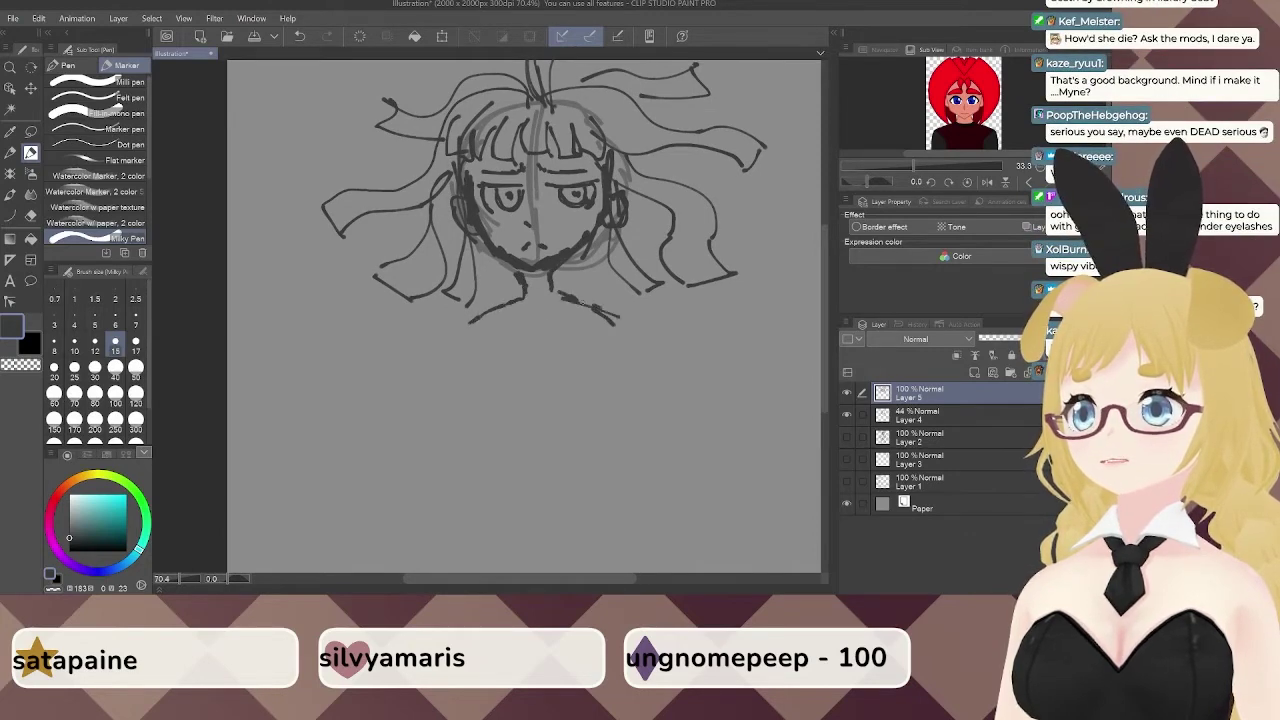
key("ctrl+z")
key("ctrl+z")
key("ctrl+z")
key("ctrl+z")
key("ctrl+z")
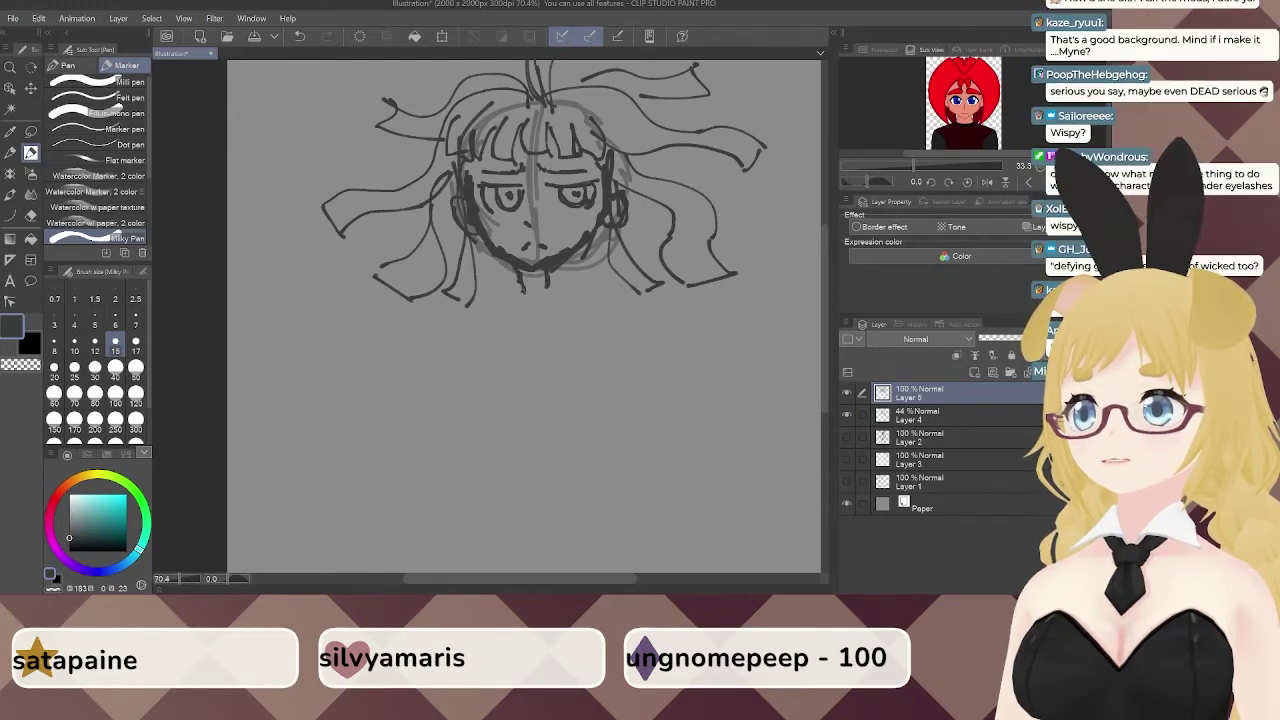
Sketch narrow sloping shoulders on both sides of the neck and a V-shaped neckline between them.
mouse_move(523, 289)
left_mouse_down()
mouse_move(496, 302)
mouse_move(588, 298)
left_mouse_up()
mouse_move(516, 320)
left_mouse_down()
mouse_move(585, 267)
mouse_move(543, 262)
left_mouse_up()
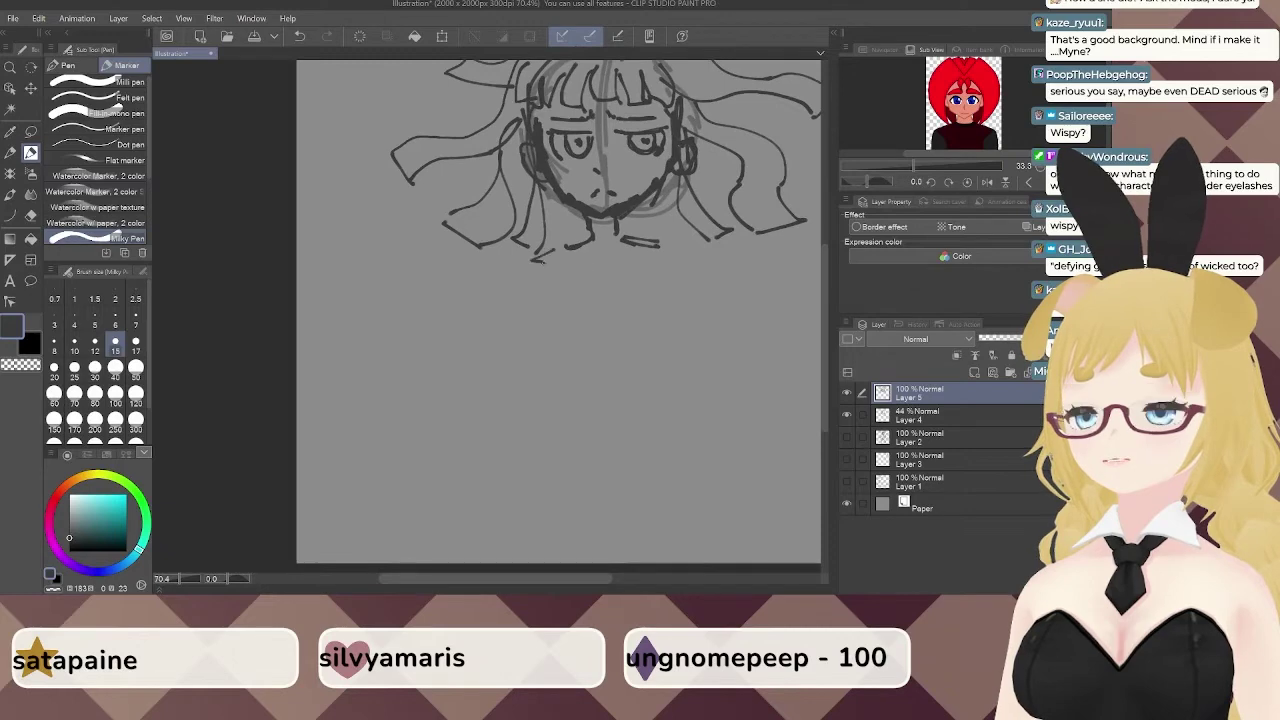
mouse_move(640, 250)
left_mouse_down()
mouse_move(720, 293)
mouse_move(644, 248)
left_mouse_up()
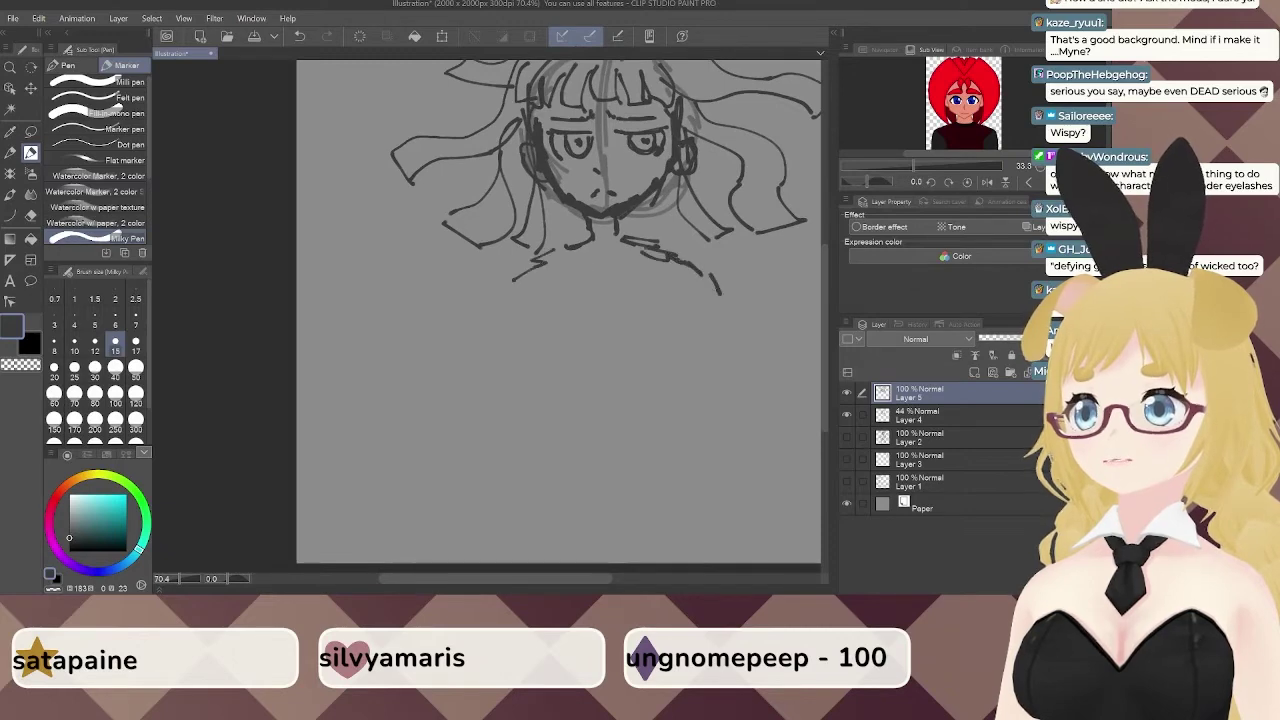
mouse_move(513, 272)
left_mouse_down()
mouse_move(499, 298)
mouse_move(561, 287)
mouse_move(572, 261)
mouse_move(559, 271)
mouse_move(584, 277)
left_mouse_up()
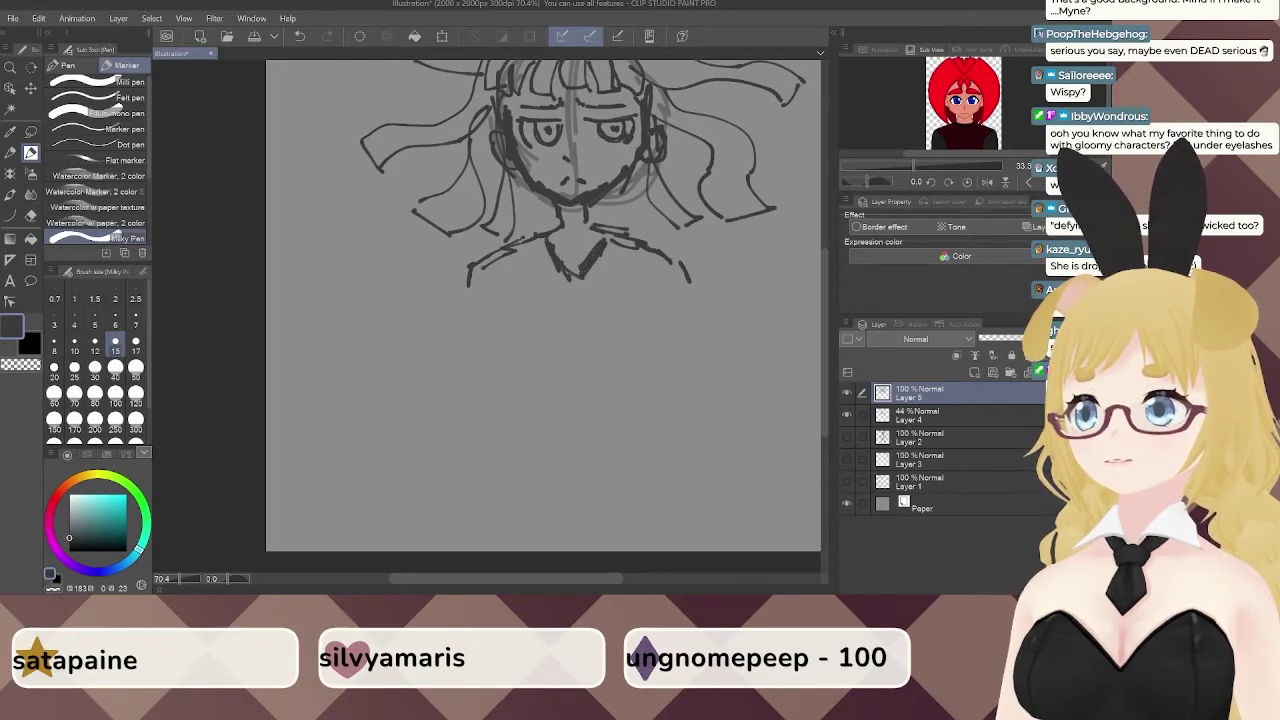
Draw the sides of the slim torso narrowing to the waist and close it with a roughly horizontal hem line.
mouse_move(512, 254)
left_mouse_down()
mouse_move(494, 306)
mouse_move(518, 337)
left_mouse_up()
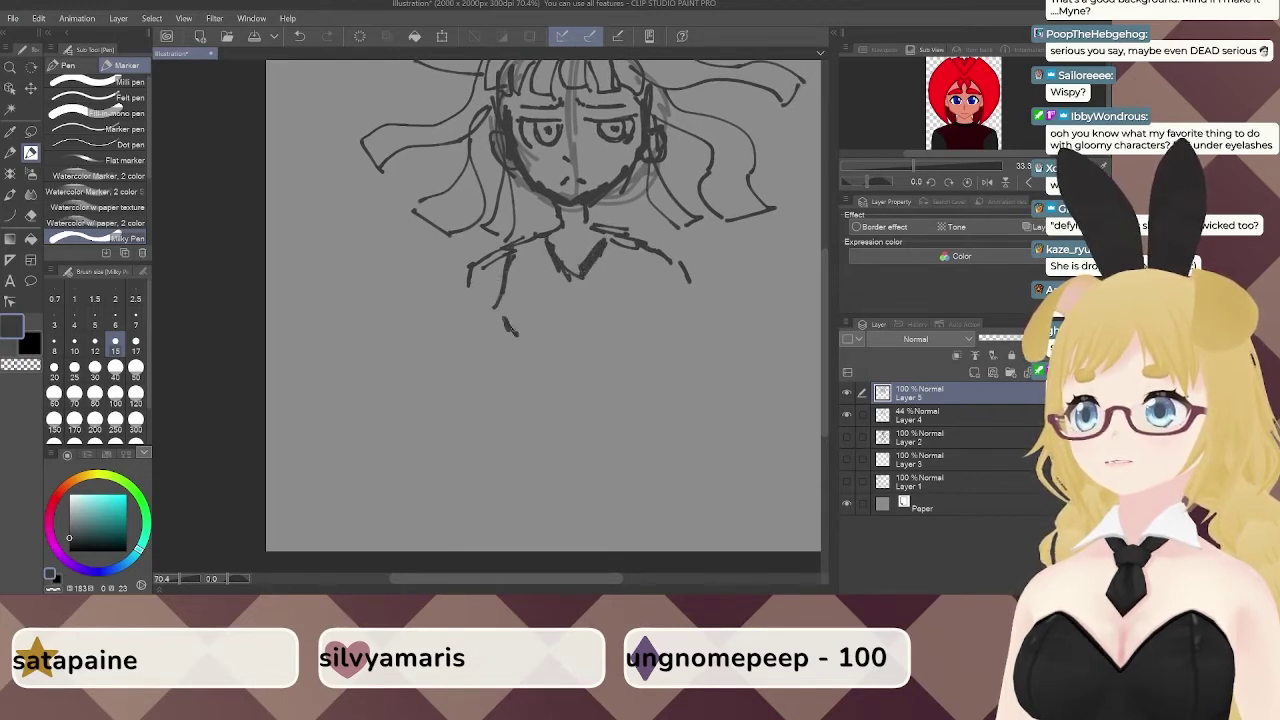
left_click_drag(504, 292, 512, 332)
left_click_drag(514, 268, 500, 318)
left_click_drag(650, 264, 640, 355)
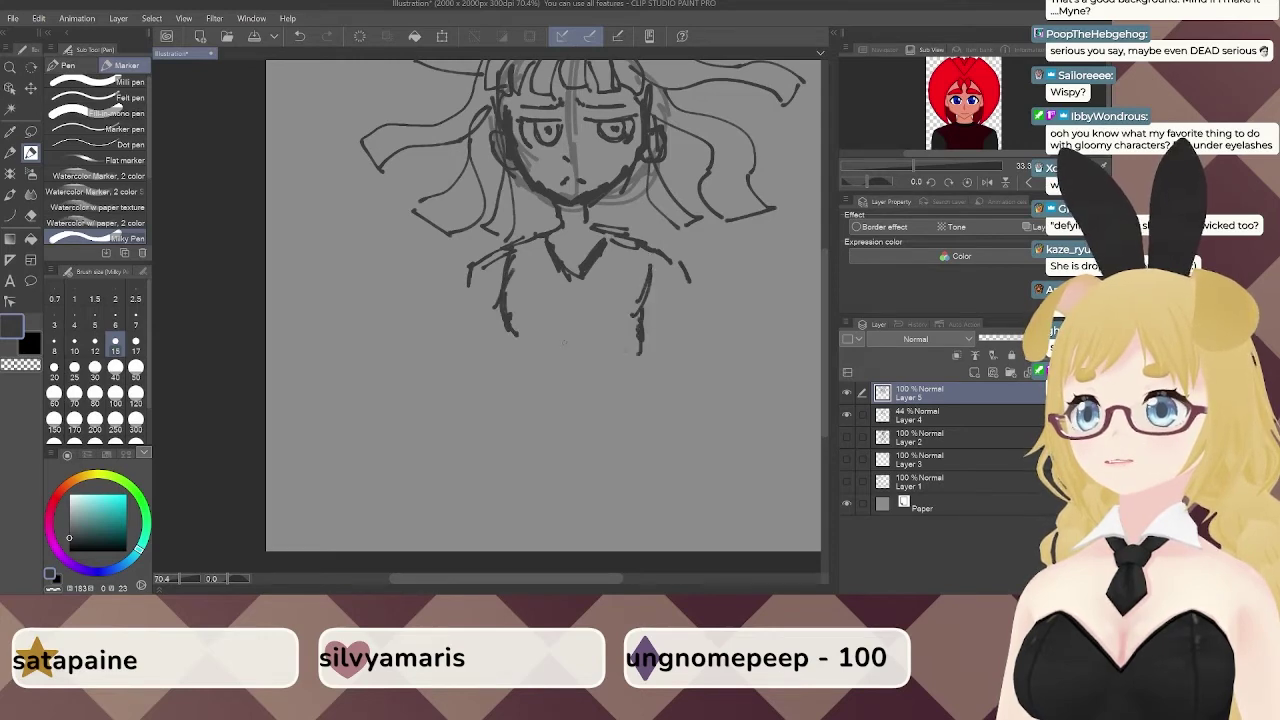
left_click_drag(516, 334, 526, 390)
left_click_drag(636, 338, 628, 402)
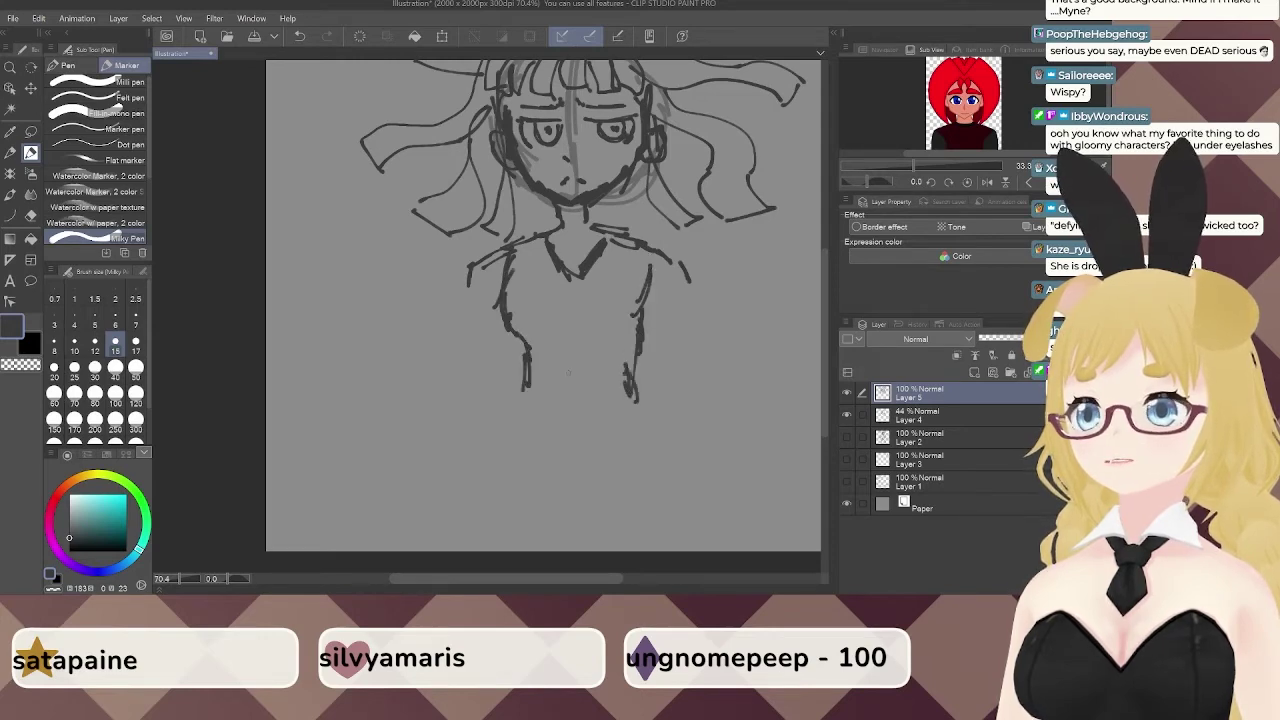
mouse_move(522, 355)
left_mouse_down()
mouse_move(534, 392)
mouse_move(512, 404)
left_mouse_up()
left_click_drag(510, 404, 616, 406)
left_click_drag(516, 362, 514, 390)
left_click_drag(522, 338, 524, 358)
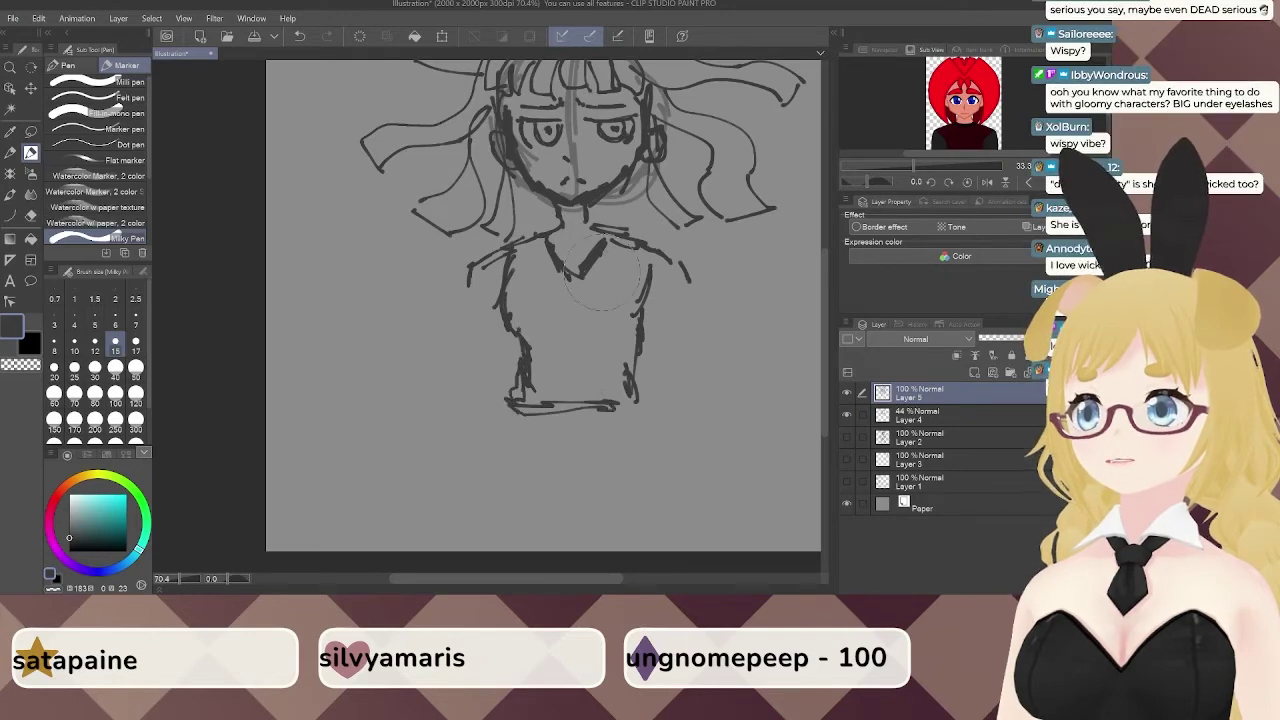
Rework parts of the neckline and hem into jagged torn edges, with small rip marks on the chest and above the hem.
left_click_drag(602, 272, 598, 264)
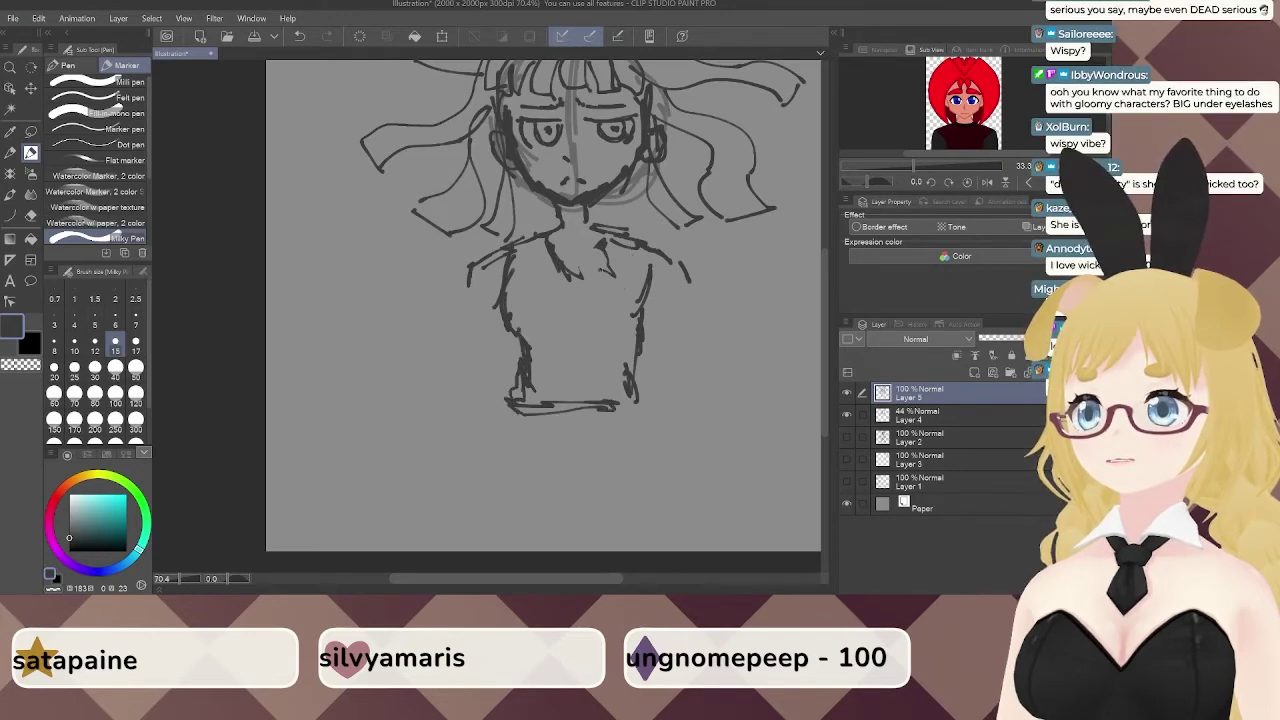
left_click_drag(572, 325, 577, 302)
left_click_drag(562, 396, 548, 382)
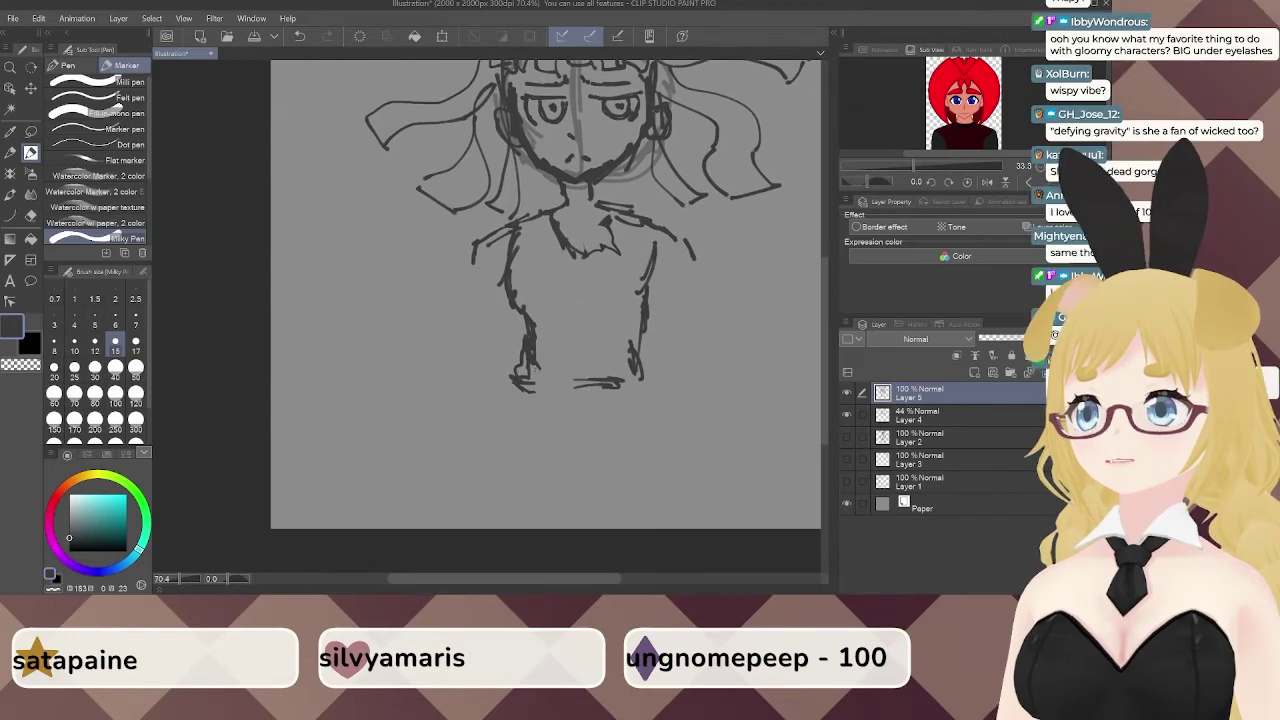
mouse_move(554, 258)
left_mouse_down()
mouse_move(558, 292)
mouse_move(499, 327)
left_mouse_up()
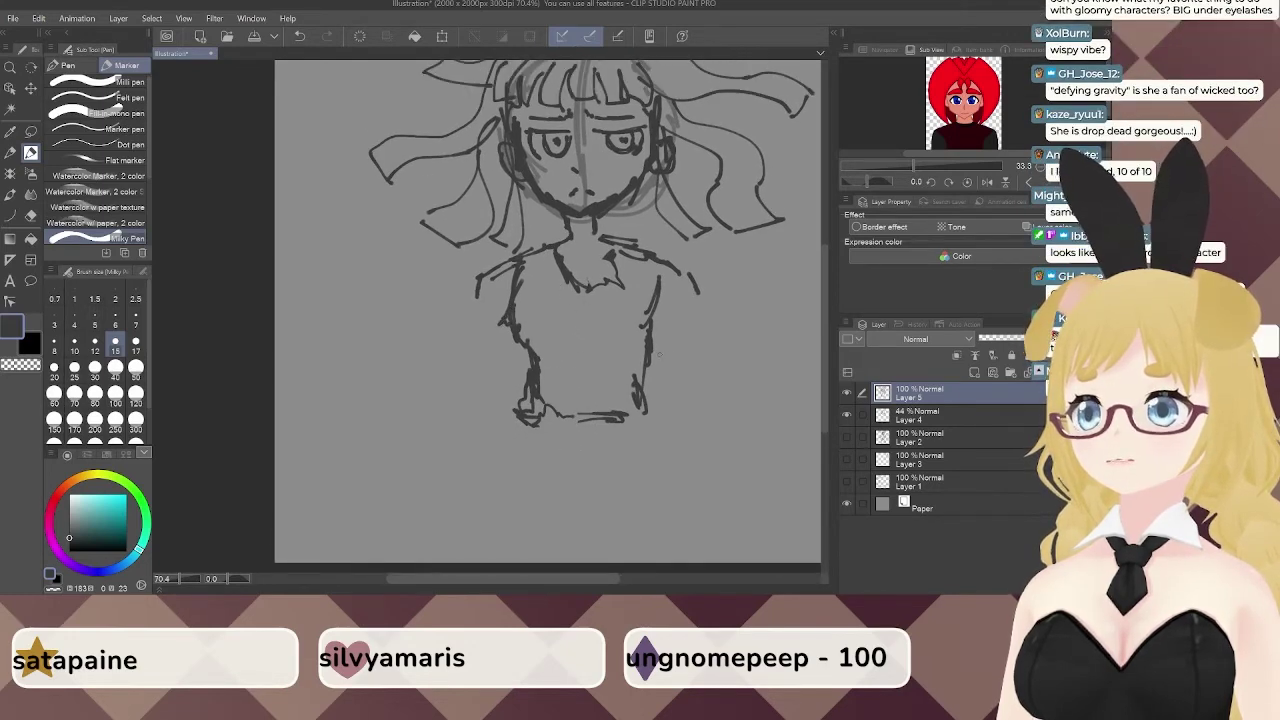
left_click_drag(536, 278, 546, 306)
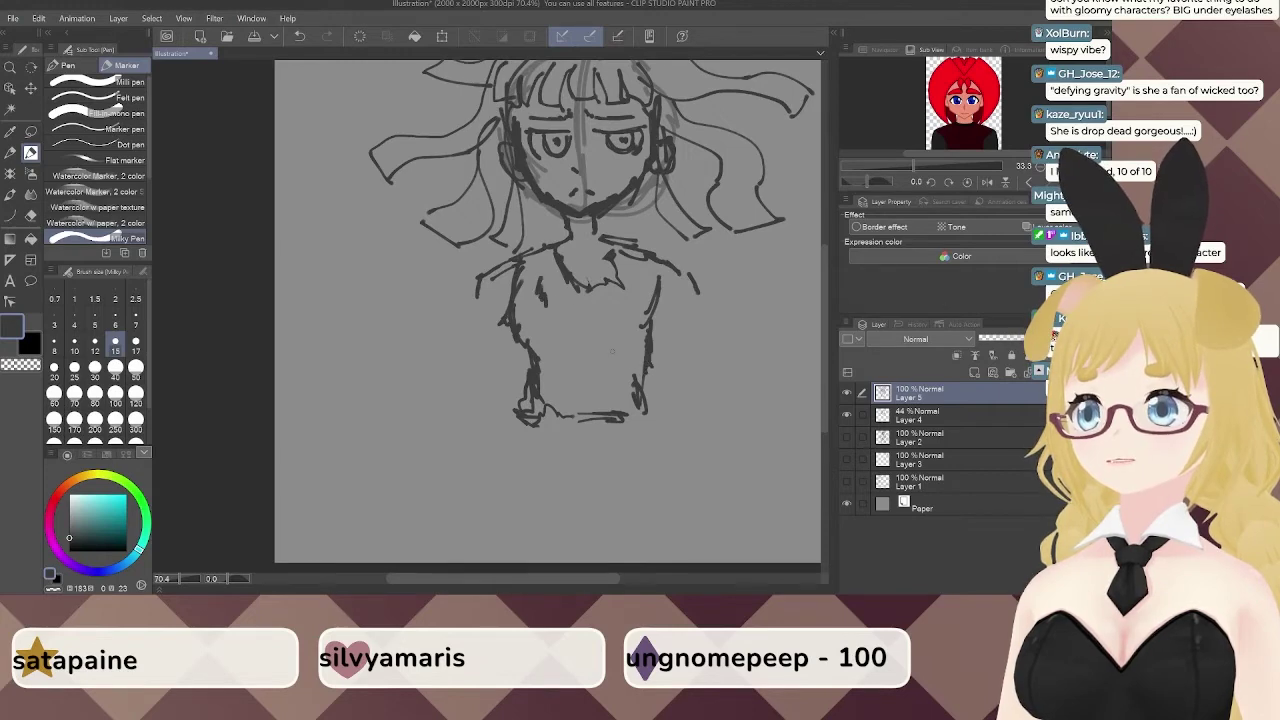
left_click_drag(598, 392, 604, 400)
mouse_move(657, 307)
left_mouse_down()
mouse_move(569, 311)
mouse_move(599, 313)
left_mouse_up()
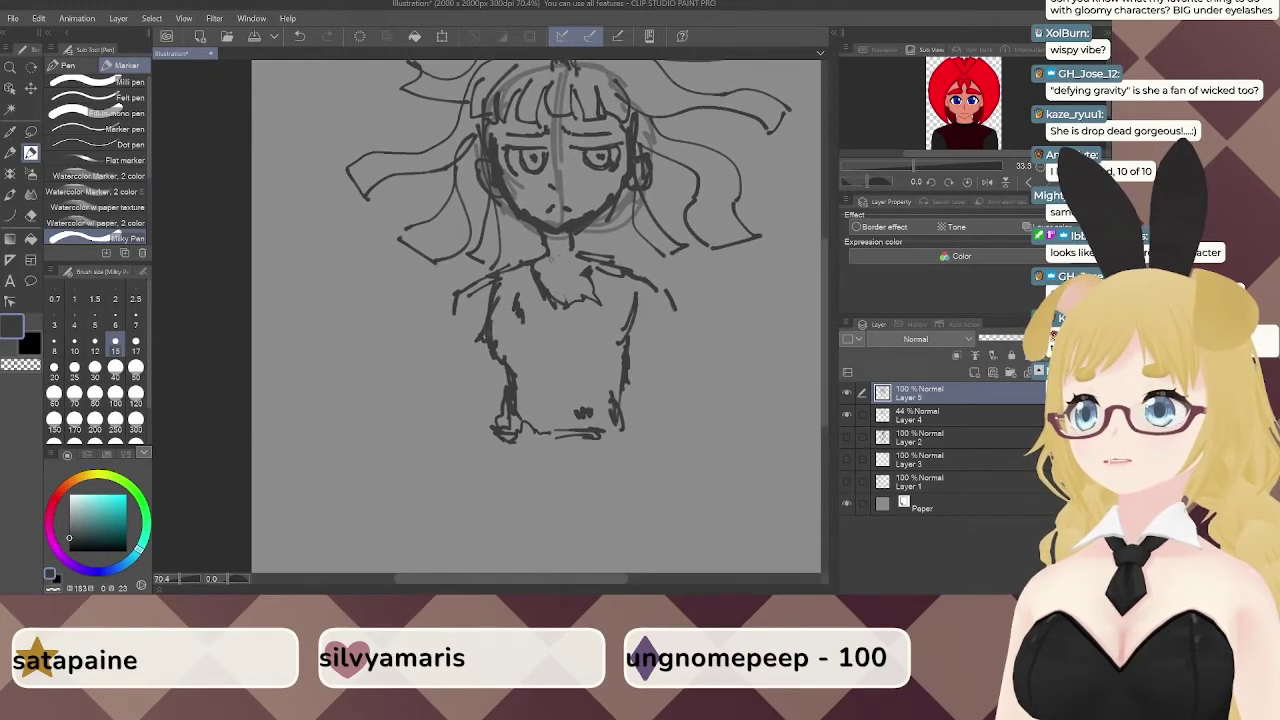
key("ctrl+z")
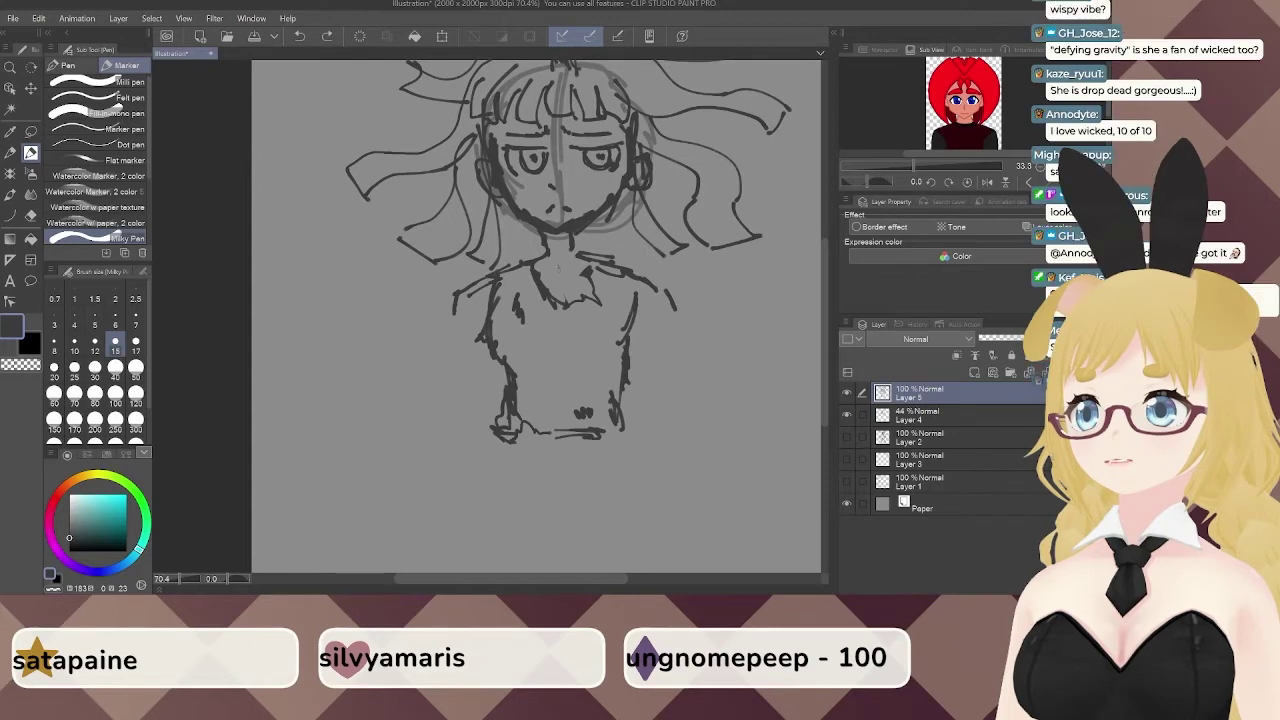
Add a shirt front with a centre line and small dots inside the neckline, plus armhole lines at the shoulders.
left_click_drag(561, 266, 562, 303)
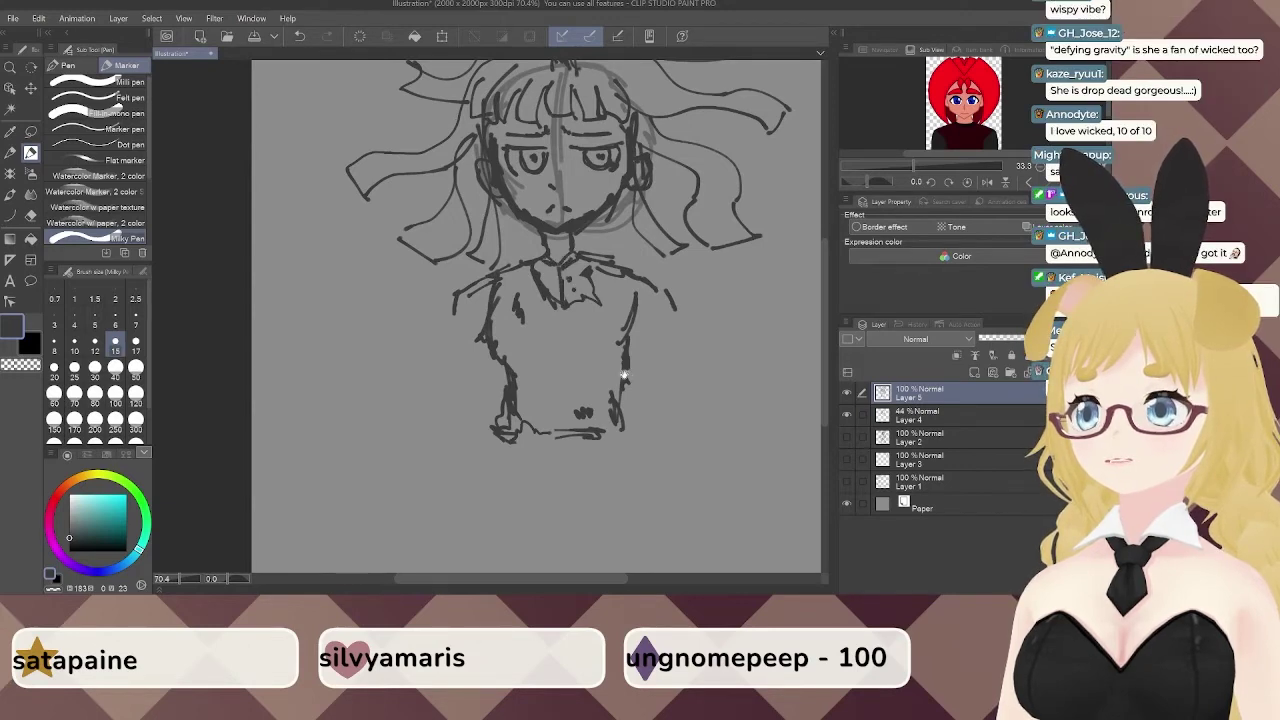
left_click_drag(625, 374, 597, 336)
left_click_drag(599, 241, 598, 287)
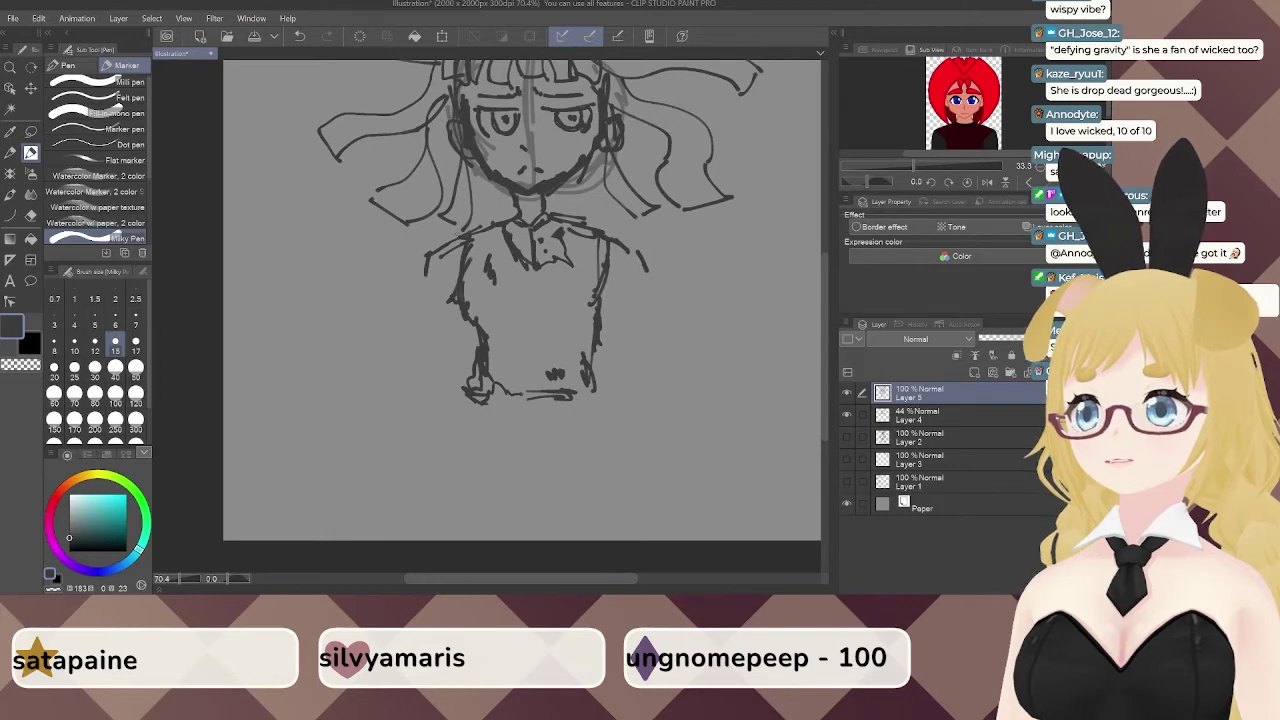
left_click_drag(478, 233, 466, 300)
Sketch the arm on the left hanging beside the torso, with a frayed zigzag sleeve end and small tears.
mouse_move(538, 280)
left_mouse_down()
mouse_move(580, 238)
mouse_move(494, 234)
mouse_move(540, 278)
mouse_move(586, 238)
mouse_move(677, 221)
left_mouse_up()
left_click_drag(515, 206, 476, 289)
left_click_drag(486, 277, 494, 335)
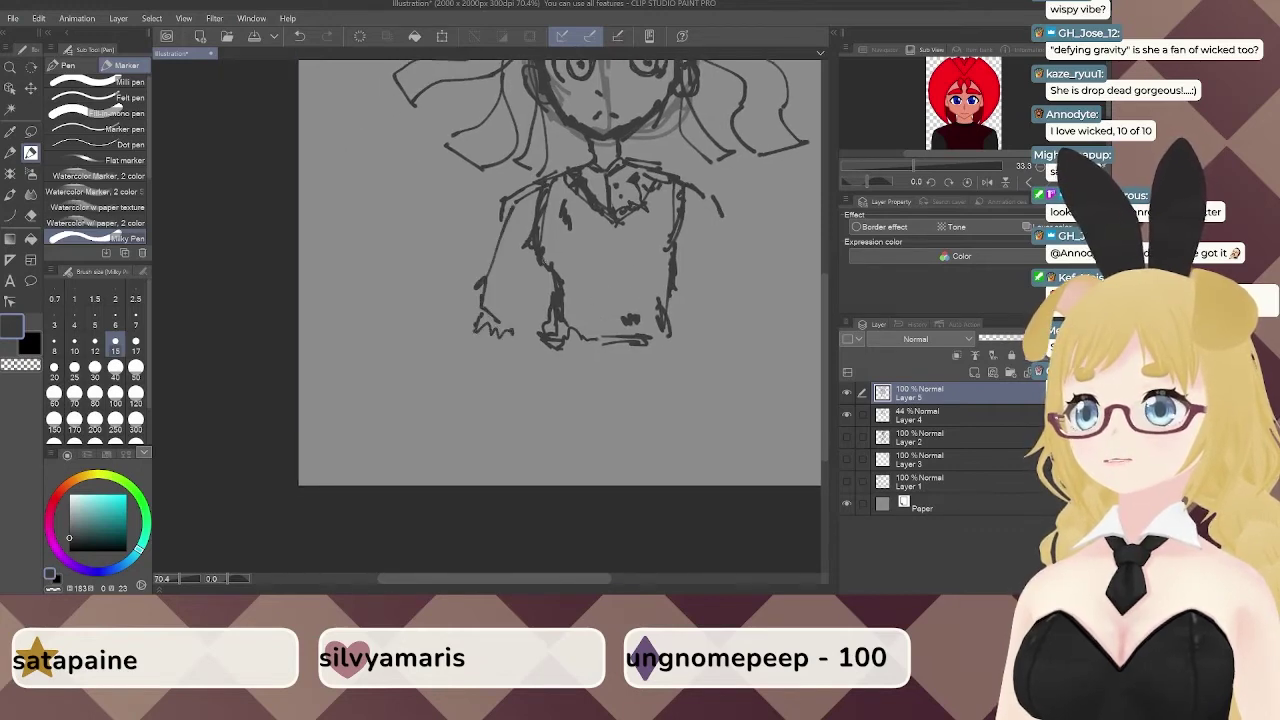
mouse_move(542, 268)
left_mouse_down()
mouse_move(520, 326)
mouse_move(506, 328)
left_mouse_up()
left_click_drag(524, 218, 488, 254)
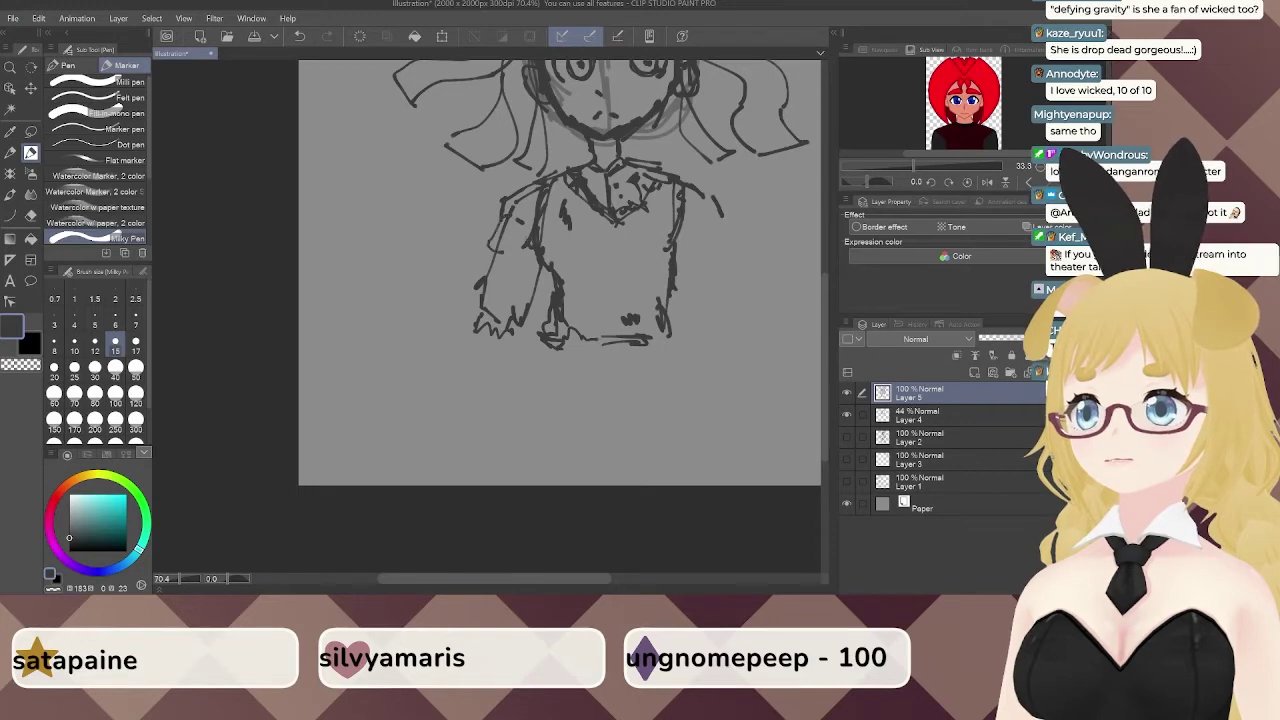
Sketch the arm on the right reaching diagonally outward in a long sleeve with a wide ragged cuff and small tears.
mouse_move(712, 230)
left_mouse_down()
mouse_move(608, 227)
mouse_move(653, 270)
mouse_move(680, 325)
left_mouse_up()
mouse_move(573, 236)
left_mouse_down()
mouse_move(684, 424)
mouse_move(736, 372)
mouse_move(656, 392)
left_mouse_up()
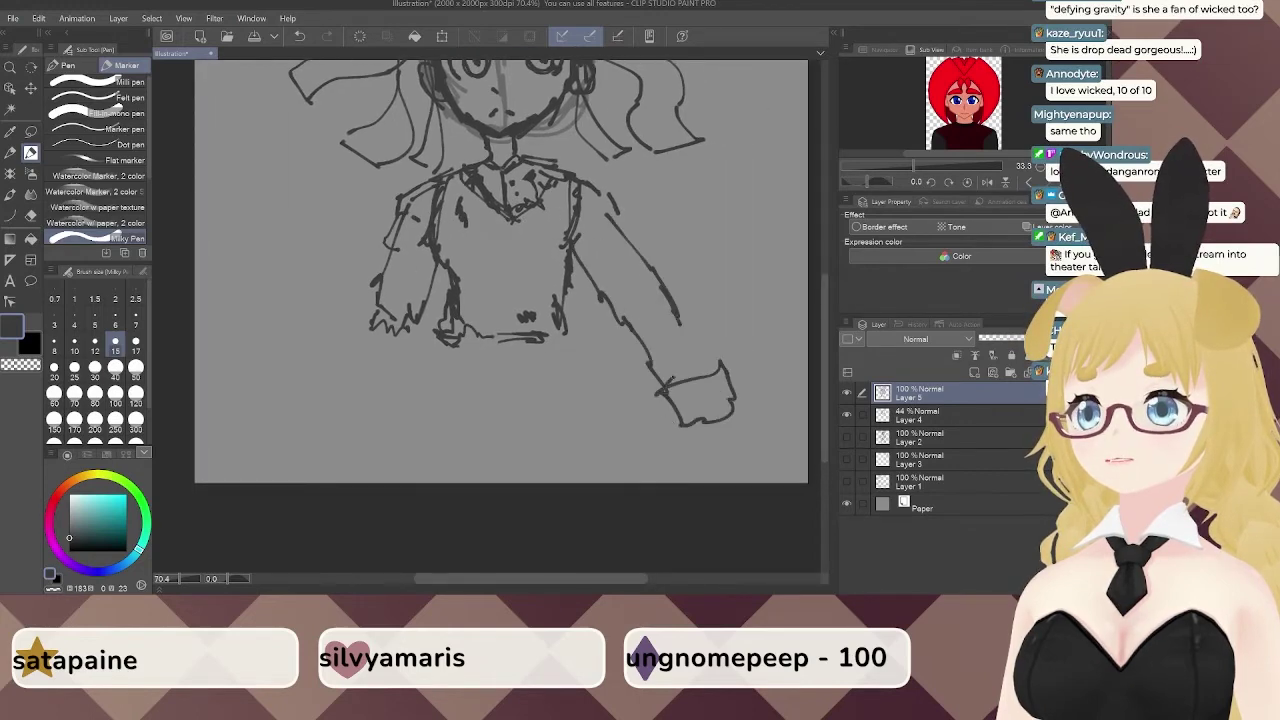
left_click_drag(680, 326, 704, 375)
left_click_drag(644, 270, 662, 296)
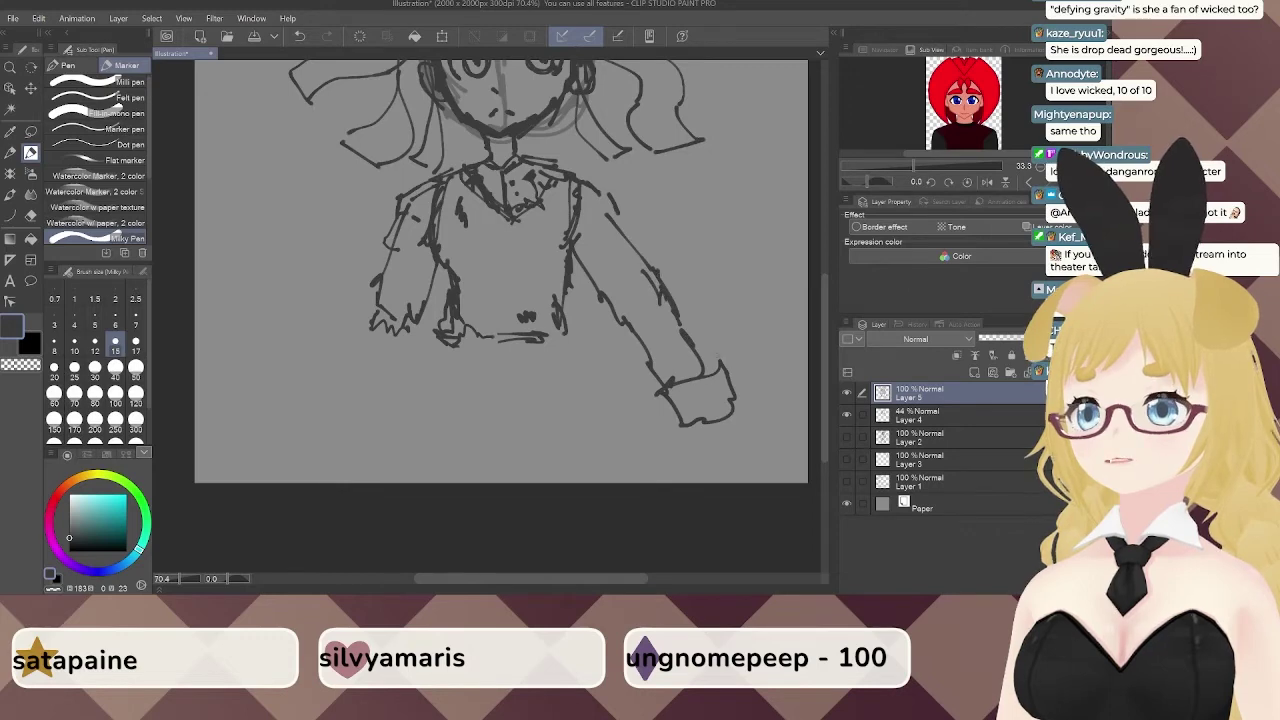
left_click_drag(700, 368, 718, 353)
left_click_drag(722, 418, 734, 414)
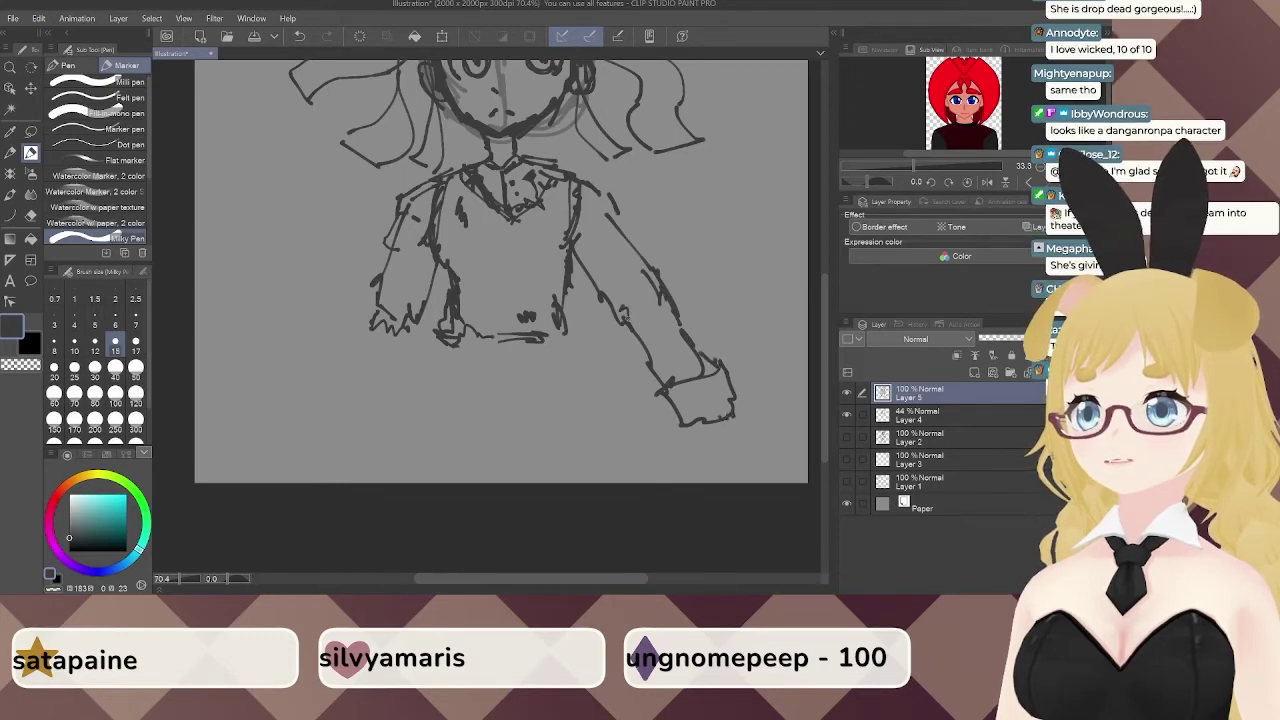
Shift the character line sketch on Layer 5 slightly up and to the right with the Move layer tool.
mouse_move(544, 304)
left_mouse_down()
mouse_move(600, 317)
mouse_move(616, 311)
mouse_move(615, 290)
left_mouse_up()
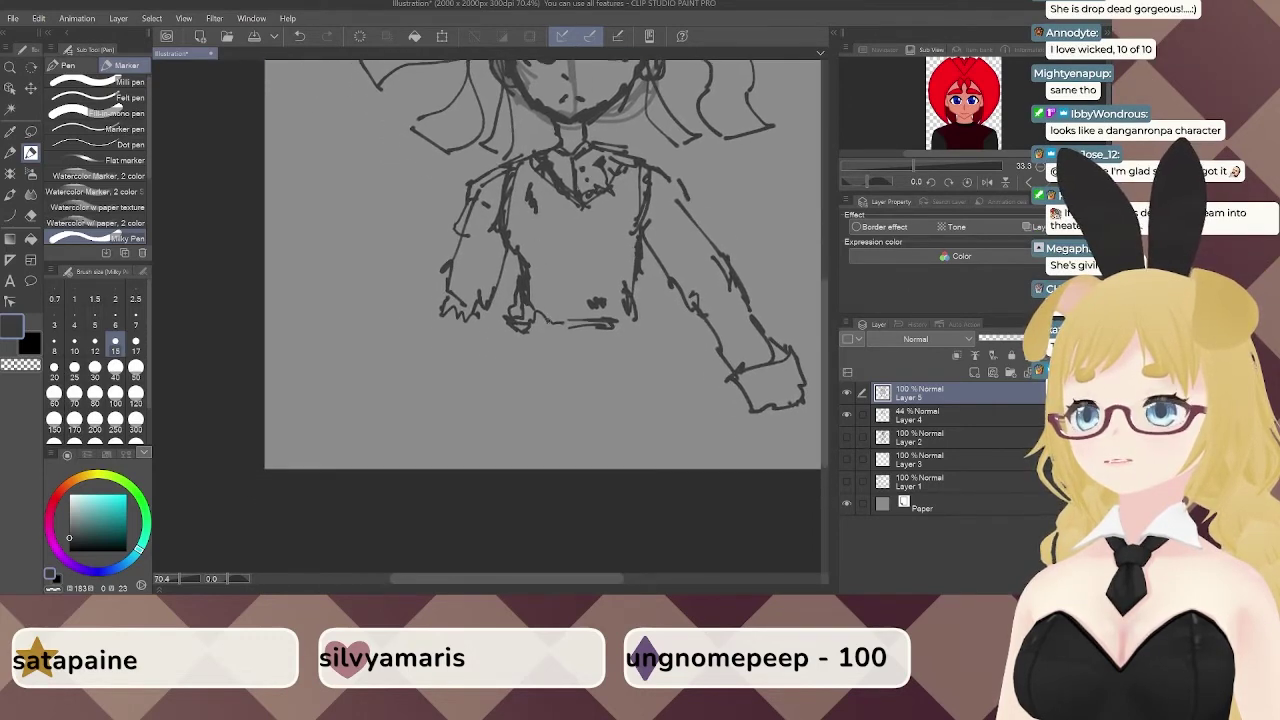
mouse_move(563, 332)
left_mouse_down()
mouse_move(493, 346)
mouse_move(565, 301)
left_mouse_up()
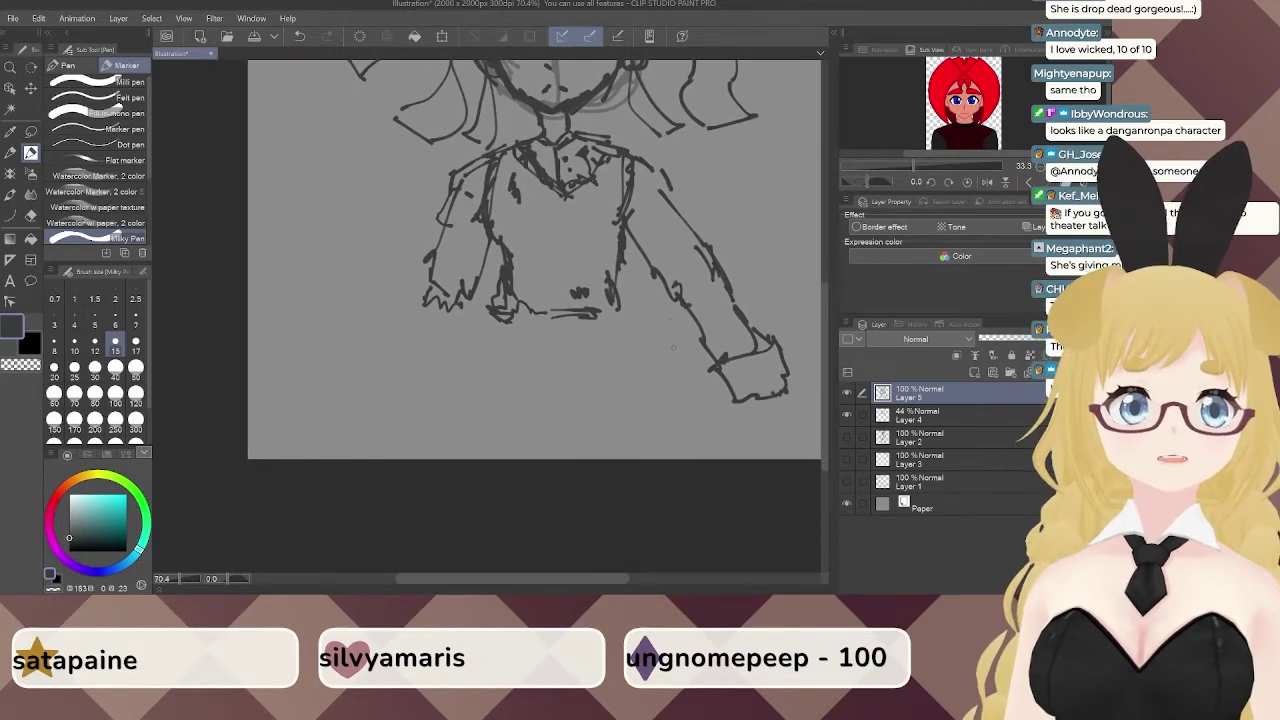
mouse_move(578, 244)
left_mouse_down()
mouse_move(574, 417)
mouse_move(544, 491)
mouse_move(466, 403)
left_mouse_up()
left_click(31, 89)
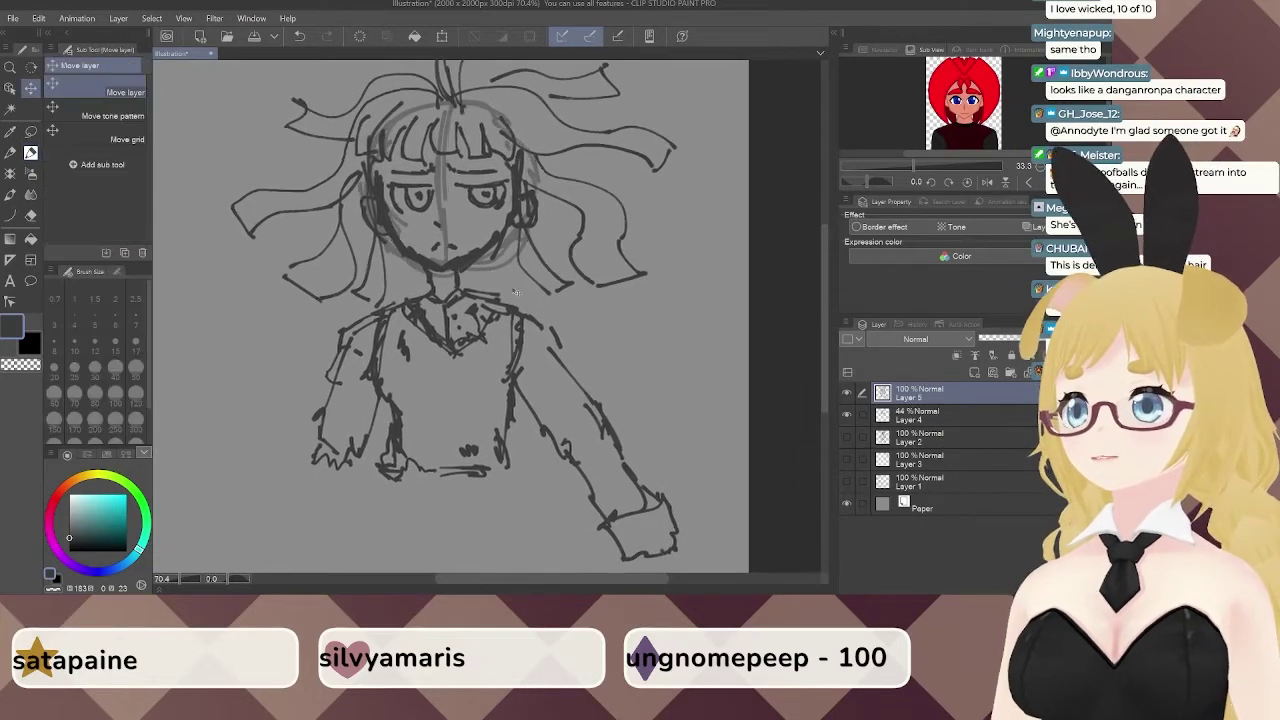
left_click_drag(515, 292, 525, 278)
mouse_move(595, 260)
left_mouse_down()
mouse_move(656, 350)
mouse_move(614, 260)
mouse_move(665, 271)
left_mouse_up()
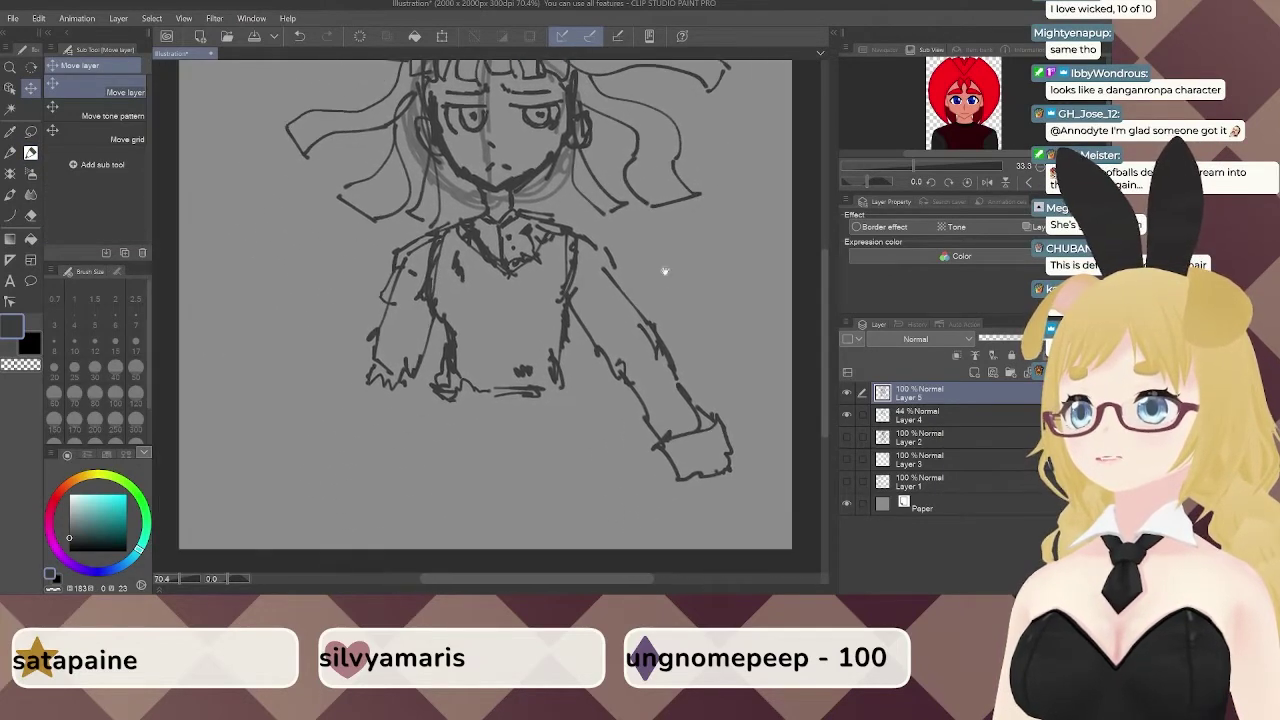
left_click(31, 152)
Draw the two sides of a long skirt flaring from the waist down to the canvas's lower edge.
scroll(518, 392, "down", 3)
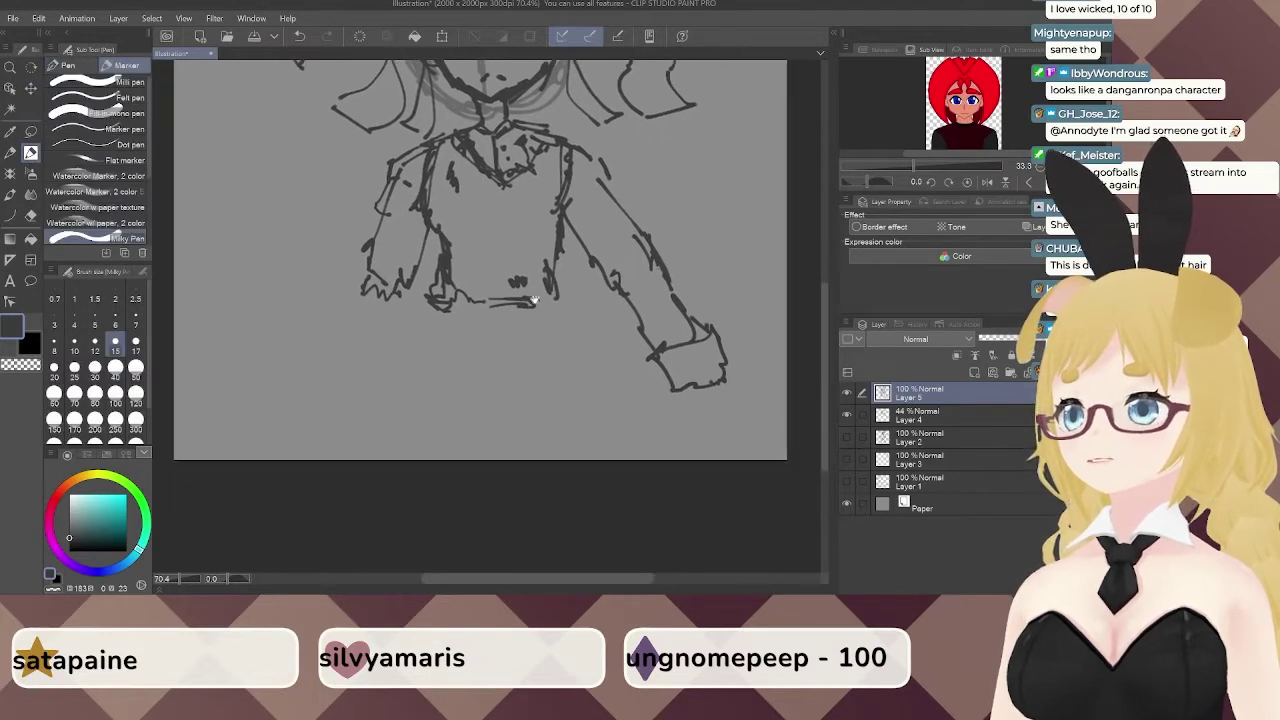
left_click_drag(447, 303, 437, 428)
left_click_drag(438, 342, 421, 458)
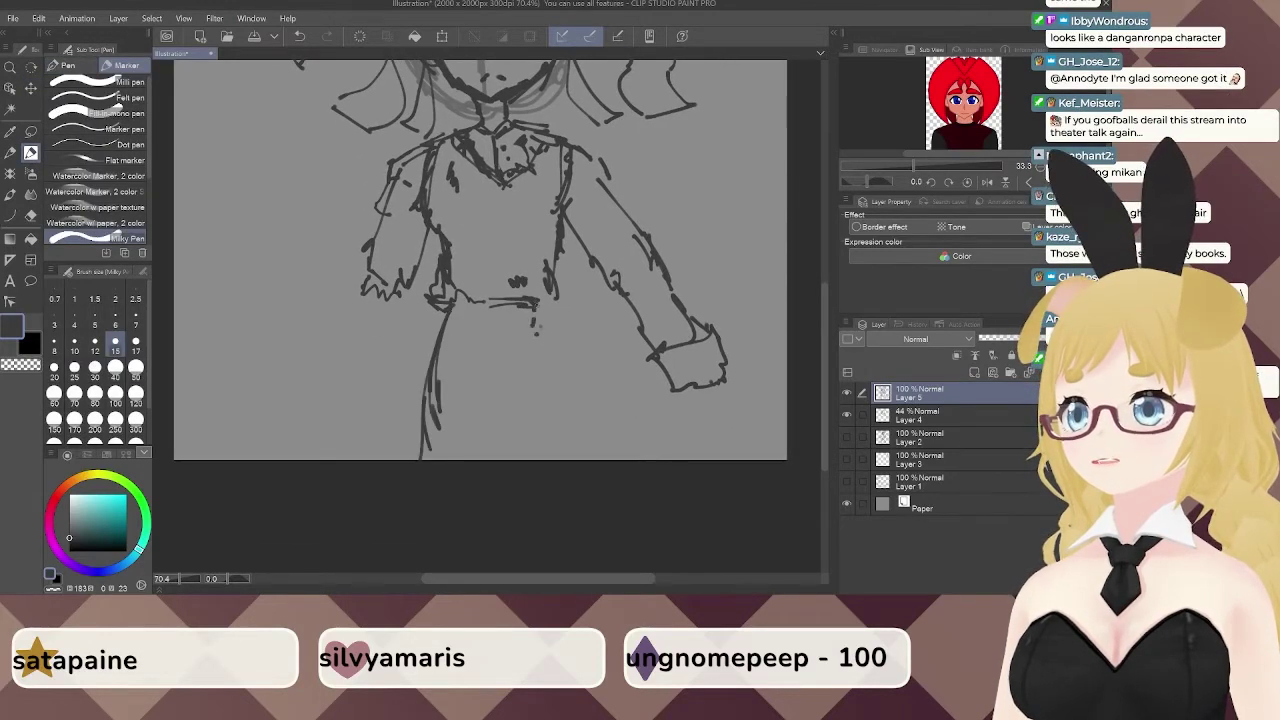
mouse_move(536, 305)
left_mouse_down()
mouse_move(612, 460)
mouse_move(600, 458)
left_mouse_up()
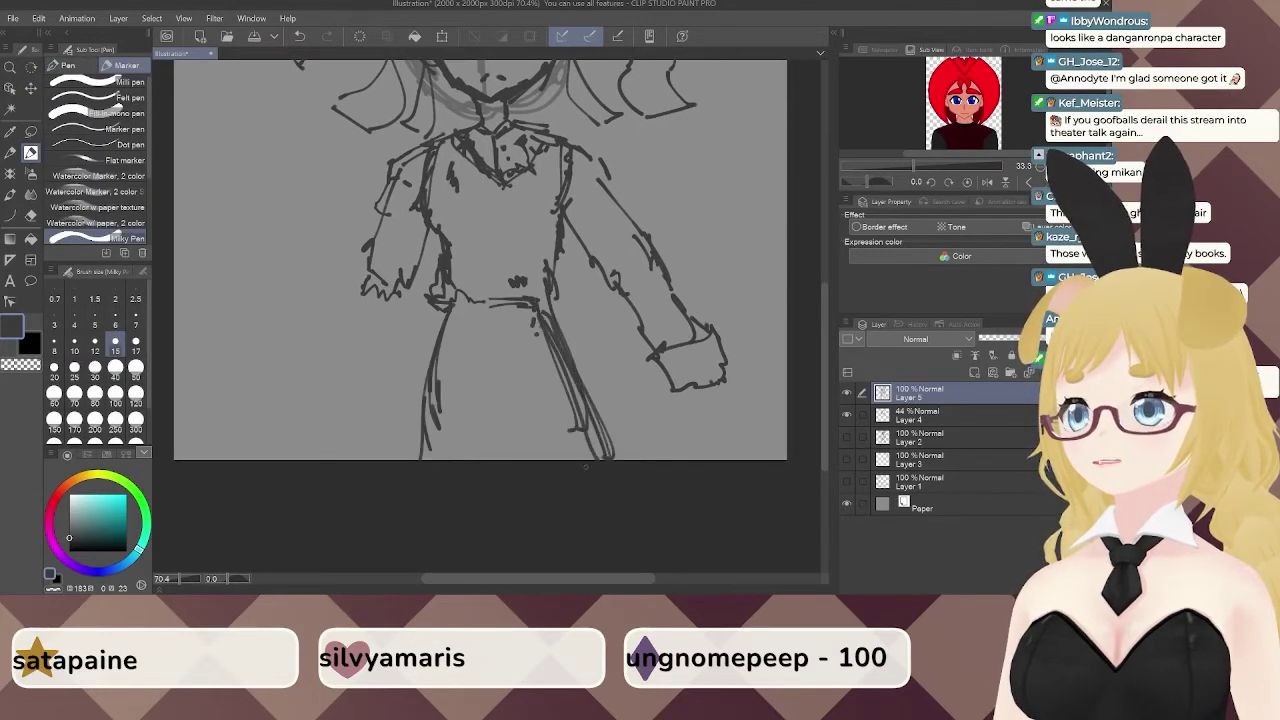
Fill the skirt with long, slightly curved pleat lines fanning out downward from the waist.
left_click_drag(490, 392, 468, 460)
mouse_move(484, 352)
left_mouse_down()
mouse_move(468, 460)
mouse_move(464, 450)
left_mouse_up()
mouse_move(504, 358)
left_mouse_down()
mouse_move(514, 460)
mouse_move(556, 460)
left_mouse_up()
left_click_drag(526, 370, 550, 455)
left_click_drag(473, 344, 466, 394)
left_click_drag(492, 337, 480, 430)
mouse_move(505, 343)
left_mouse_down()
mouse_move(493, 414)
mouse_move(554, 402)
left_mouse_up()
Add curved gathered folds around the waist where the skirt meets the torn vest, and undo the last stroke.
left_click_drag(448, 304, 428, 344)
left_click_drag(506, 302, 418, 338)
left_click_drag(515, 305, 541, 327)
left_click_drag(518, 309, 575, 339)
left_click_drag(595, 297, 630, 407)
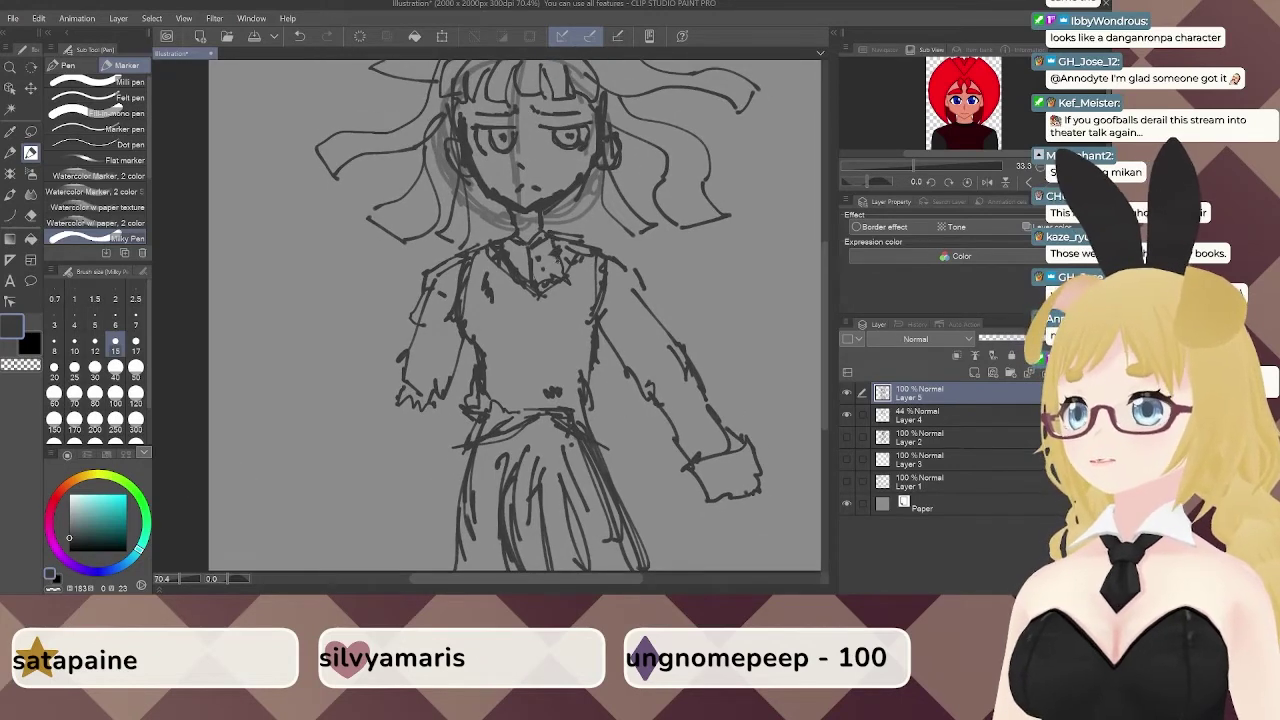
key("ctrl+z")
Hide the rough construction sketch on Layer 4 and change the drawing colour's hue to purple, 270.
mouse_move(567, 233)
left_mouse_down()
mouse_move(515, 364)
mouse_move(565, 301)
left_mouse_up()
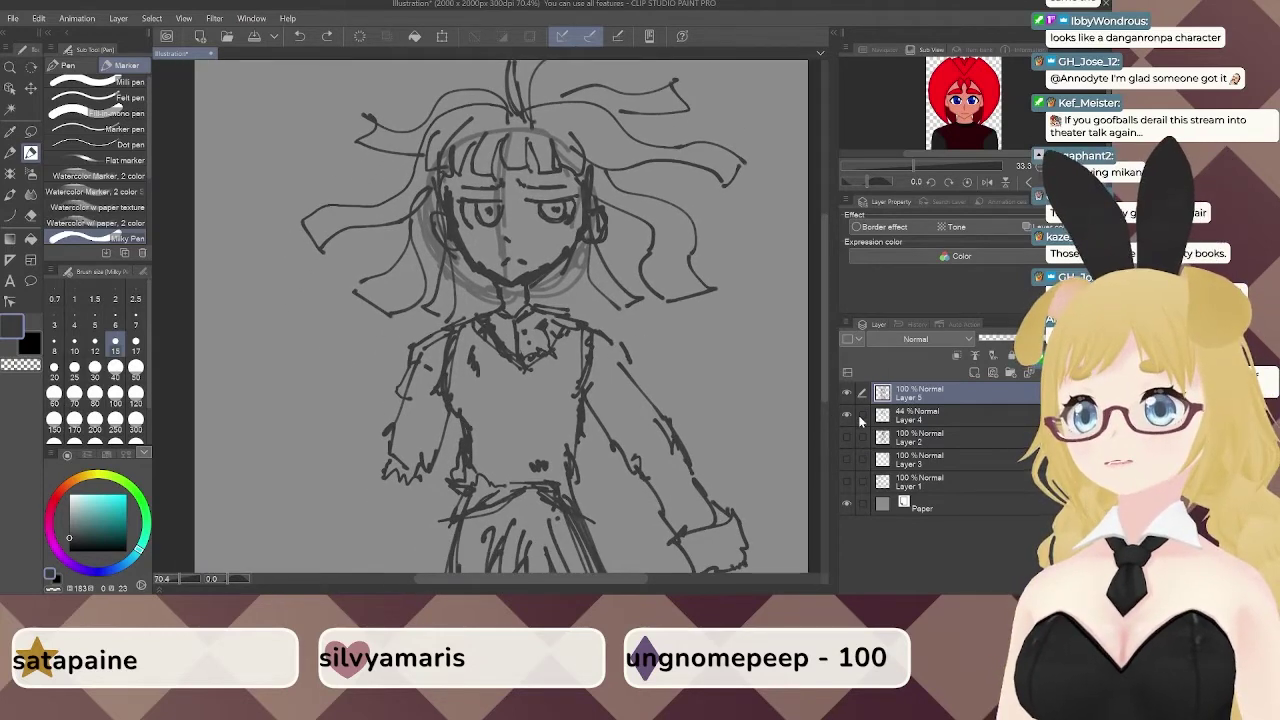
left_click(846, 416)
mouse_move(372, 286)
left_mouse_down()
mouse_move(383, 286)
mouse_move(377, 322)
left_mouse_up()
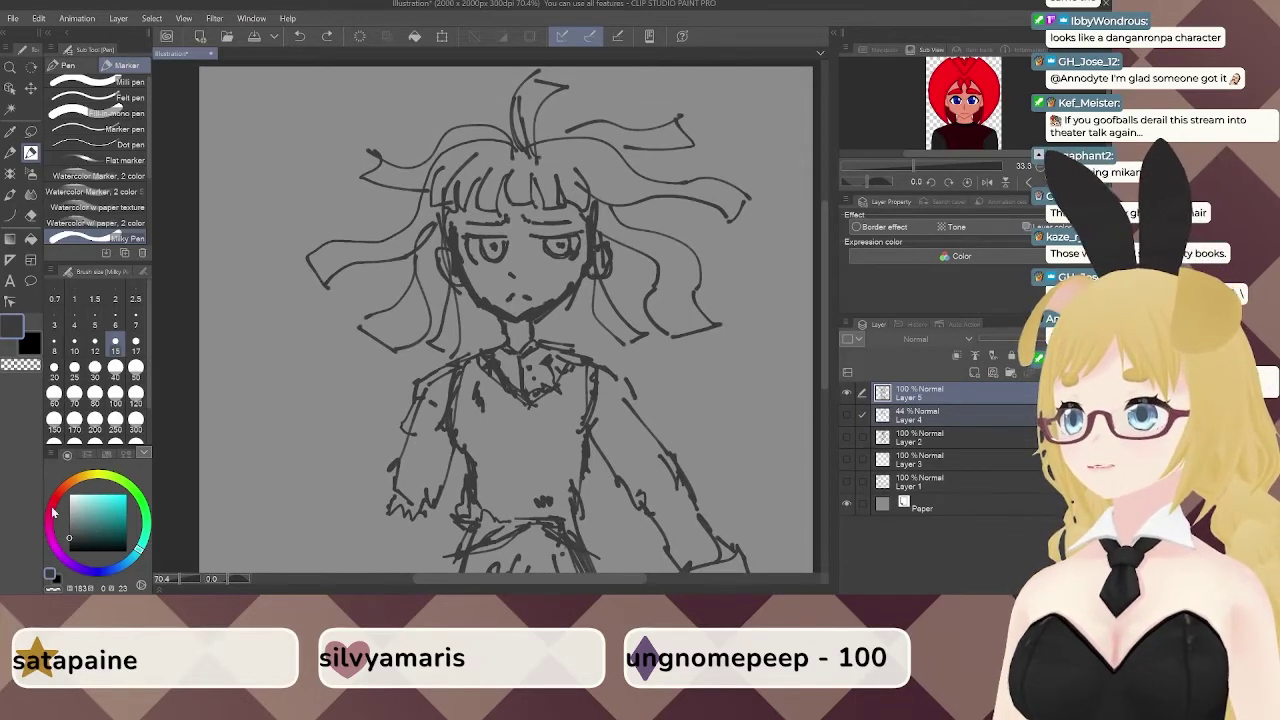
left_click(72, 567)
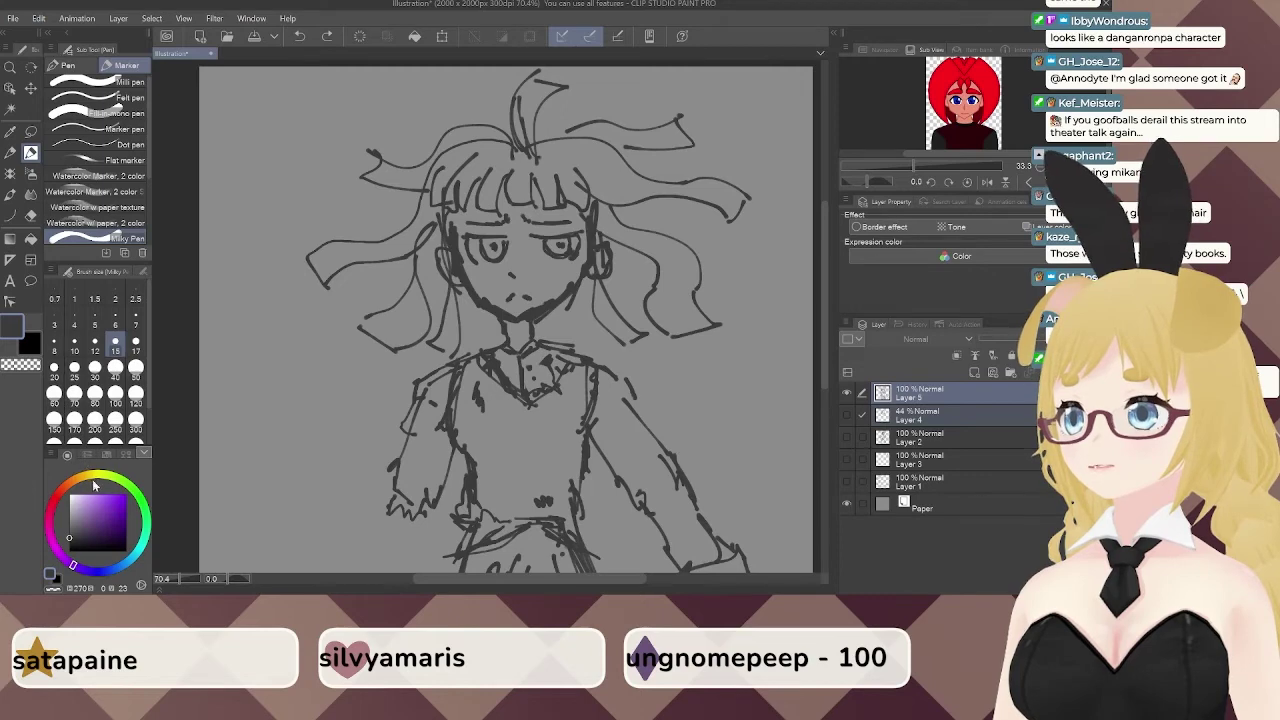
Set the drawing colour to dark purple (279, 57, 39) and paint a size-100 swatch beside the hair.
left_click(90, 481)
left_click(67, 562)
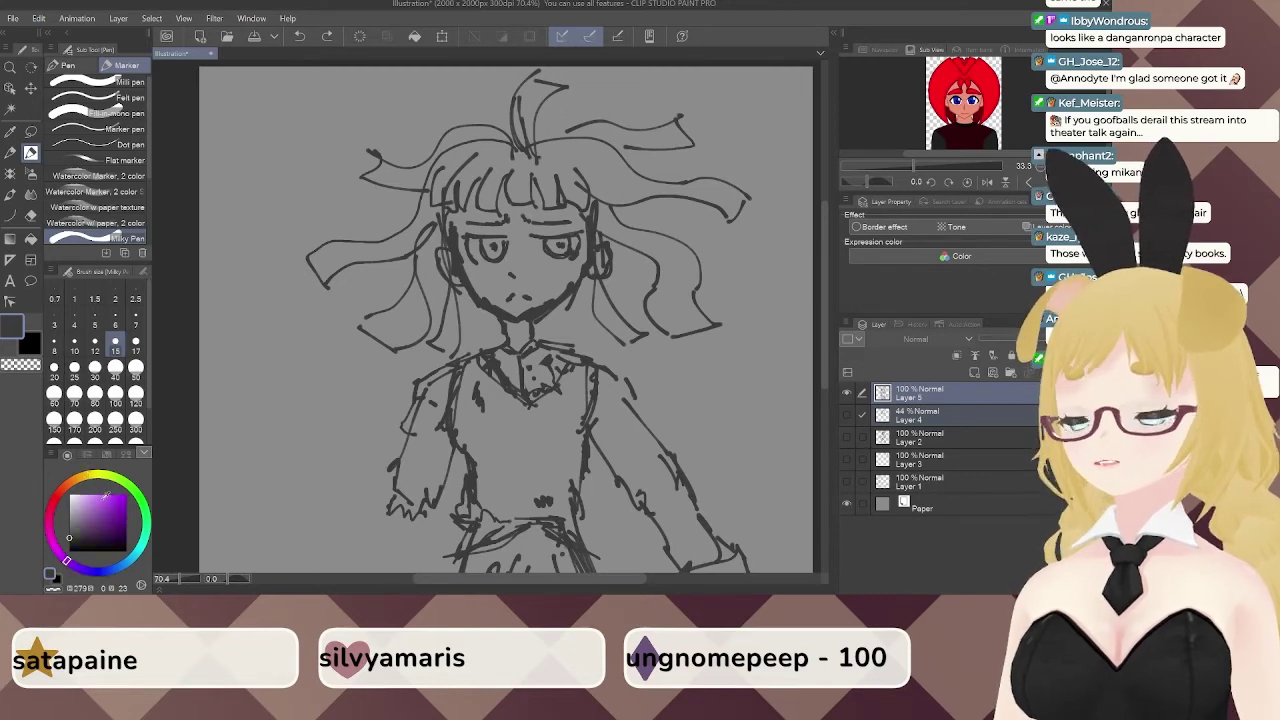
left_click_drag(118, 532, 99, 526)
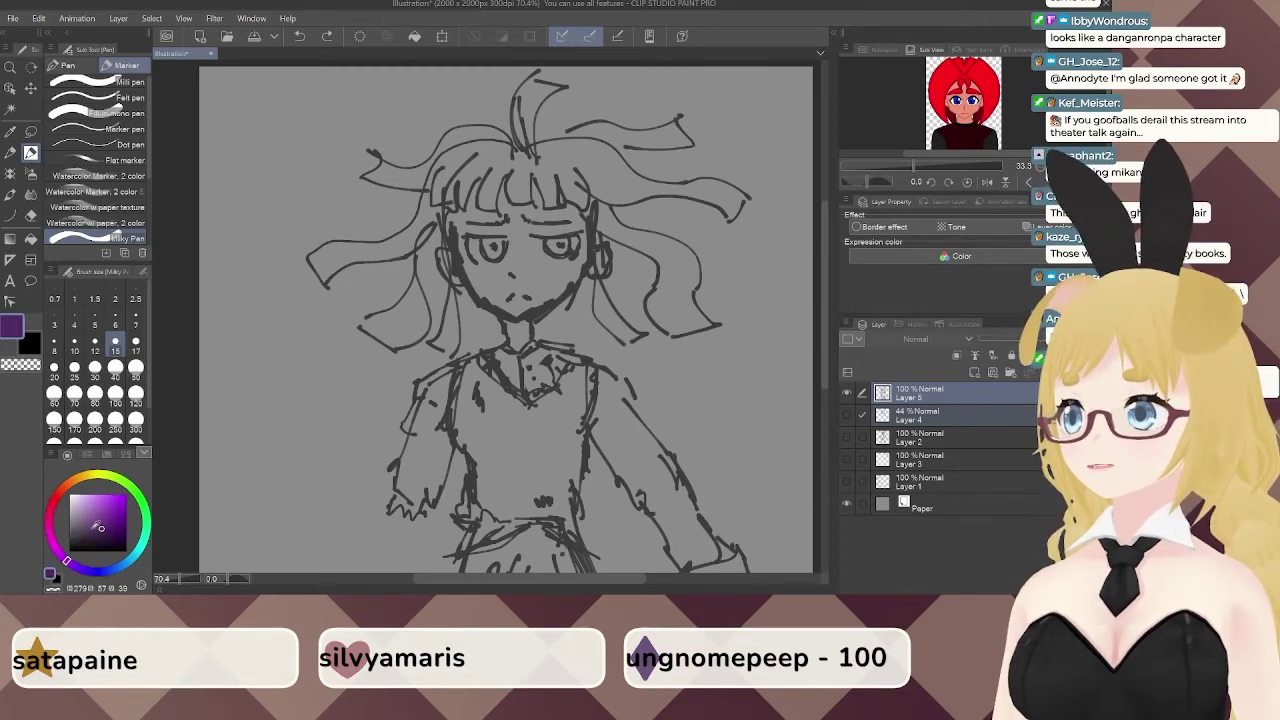
left_click(73, 243)
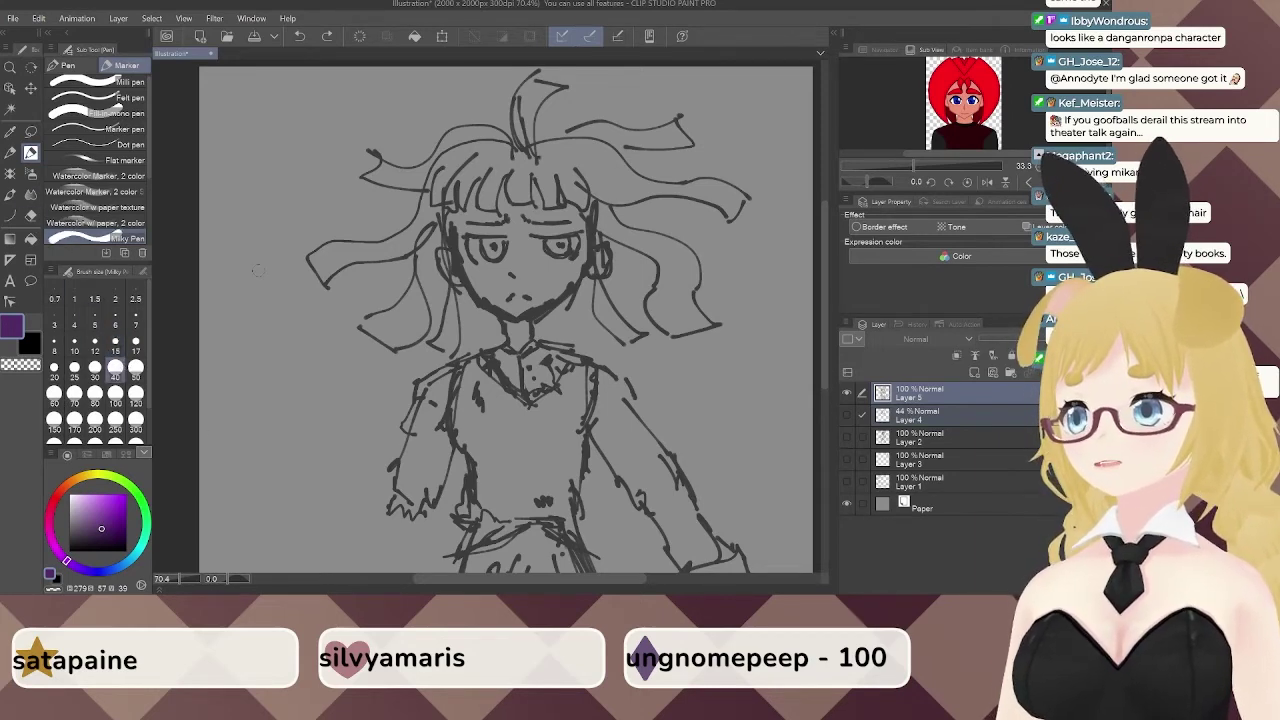
left_click(115, 392)
mouse_move(362, 196)
left_mouse_down()
mouse_move(332, 196)
mouse_move(370, 208)
mouse_move(332, 210)
mouse_move(374, 205)
left_mouse_up()
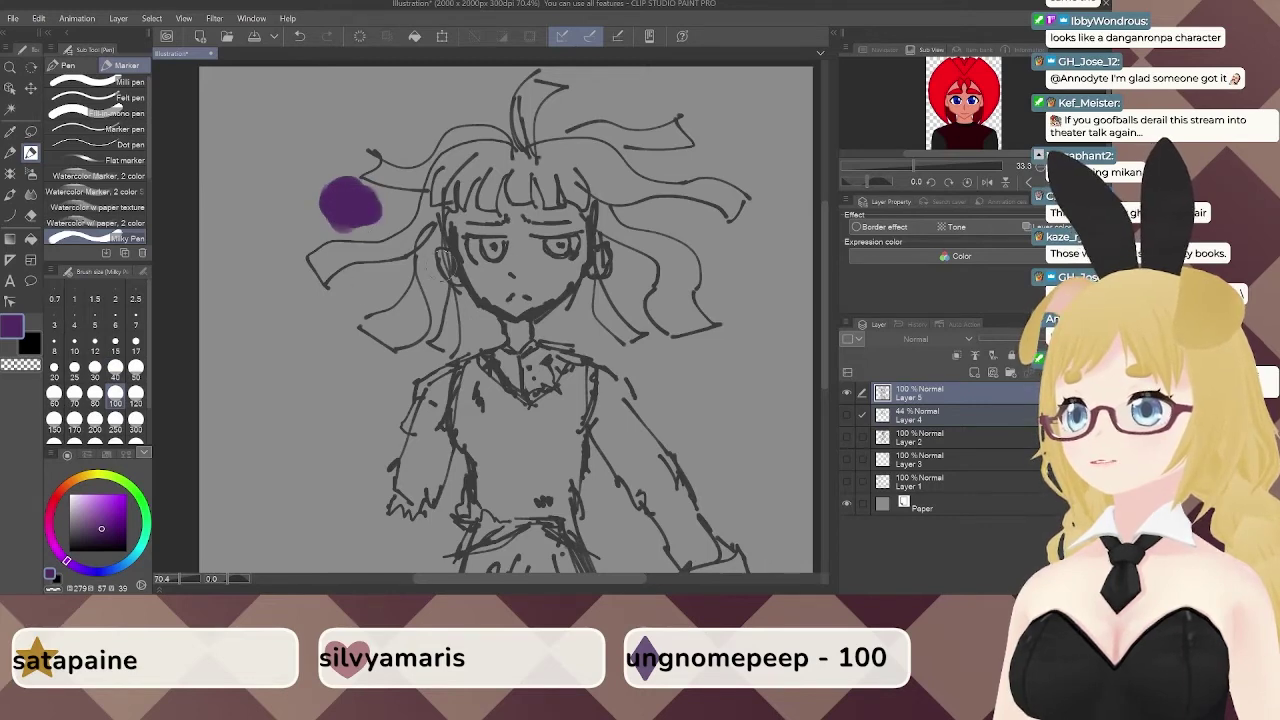
Add a pale lavender-grey swatch above the purple one and a golden yellow swatch (44, 79, 91) beside them.
left_click(70, 503)
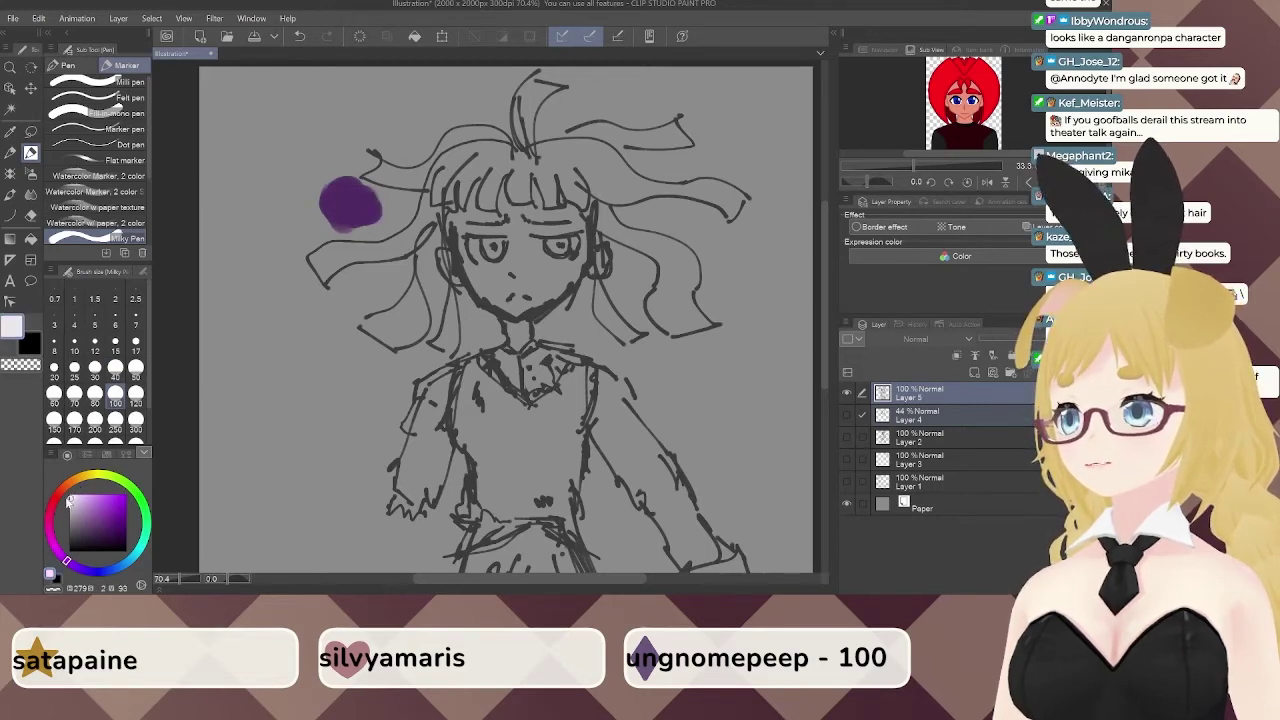
mouse_move(335, 148)
left_mouse_down()
mouse_move(362, 140)
mouse_move(350, 150)
left_mouse_up()
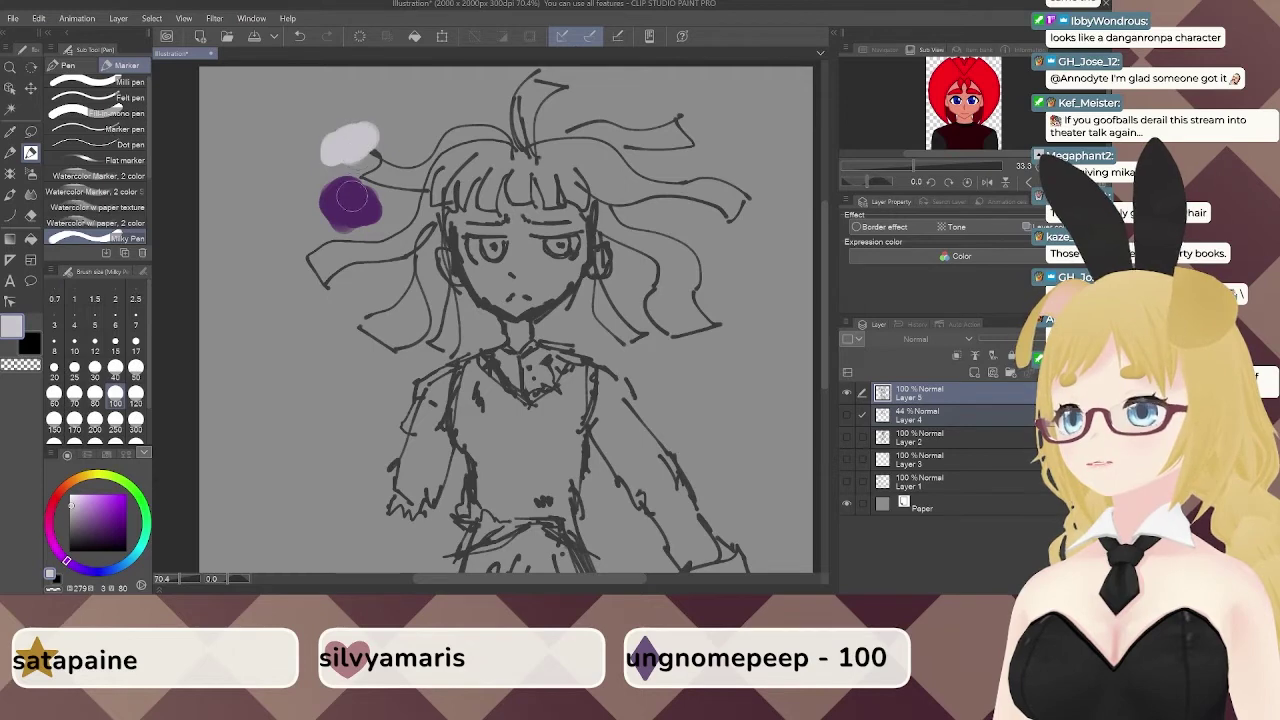
left_click(85, 475)
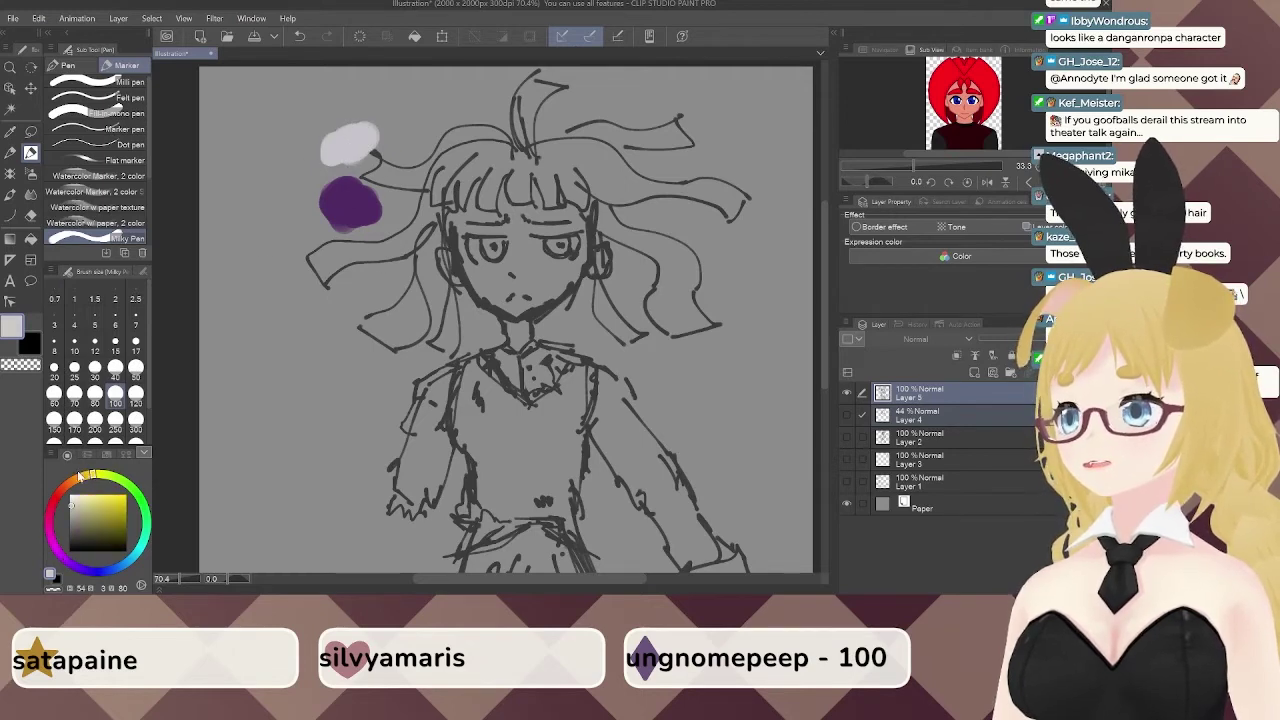
left_click(116, 496)
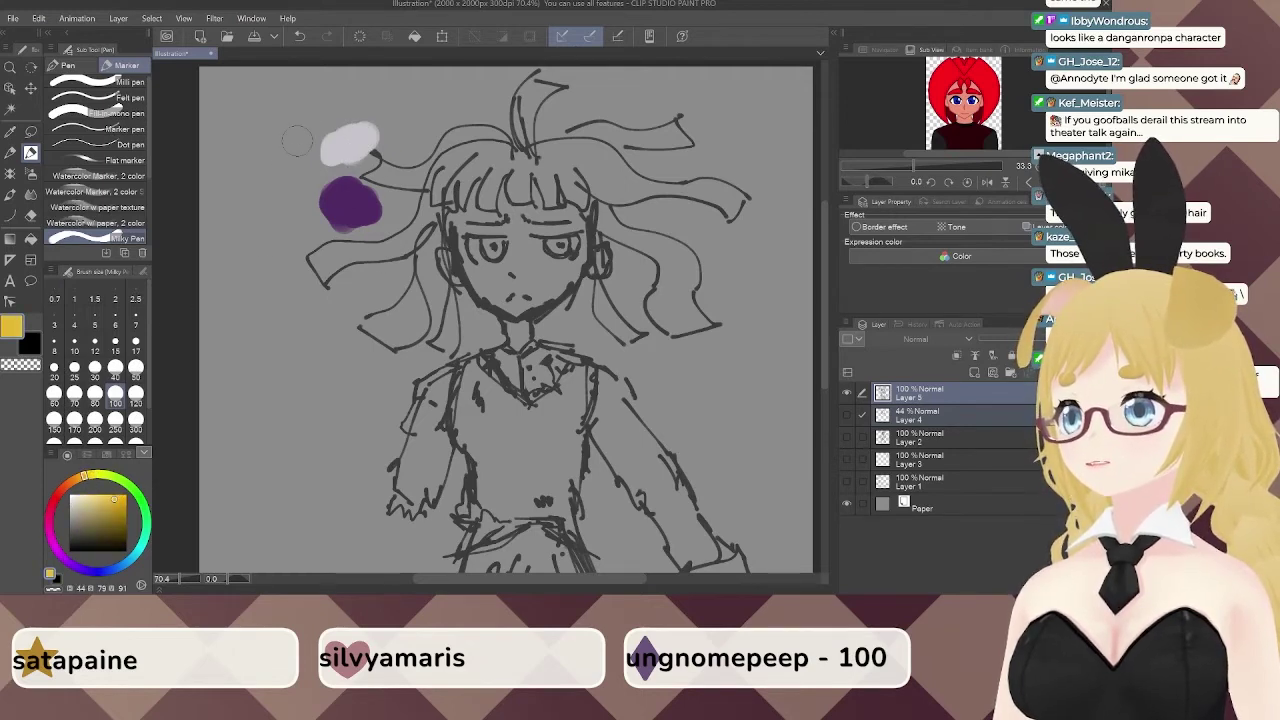
left_click_drag(330, 135, 283, 168)
key("ctrl+z")
key("ctrl+z")
left_click(294, 177)
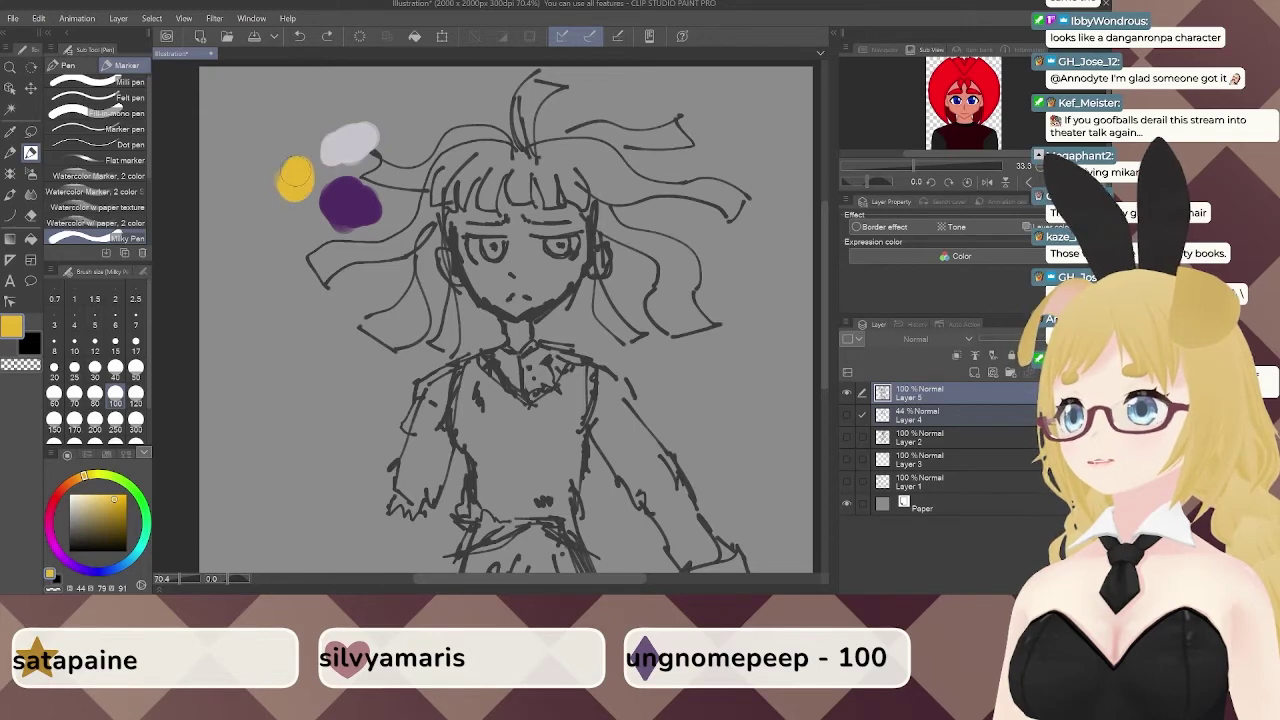
Try the golden yellow on both of the character's eyes.
left_click(494, 246)
left_click(558, 245)
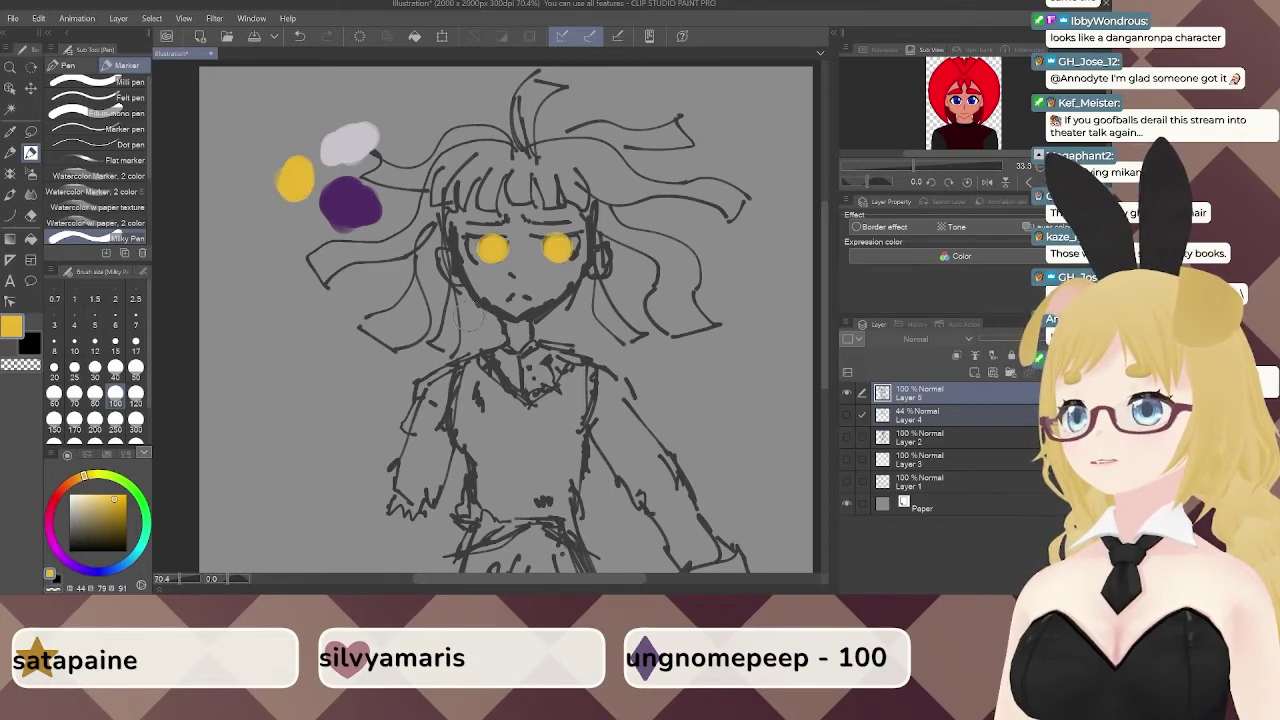
key("ctrl+z")
key("ctrl+z")
Set the colour to pale cream (44, 20, 94) and paint it over the front of the vest.
left_click_drag(526, 341, 508, 267)
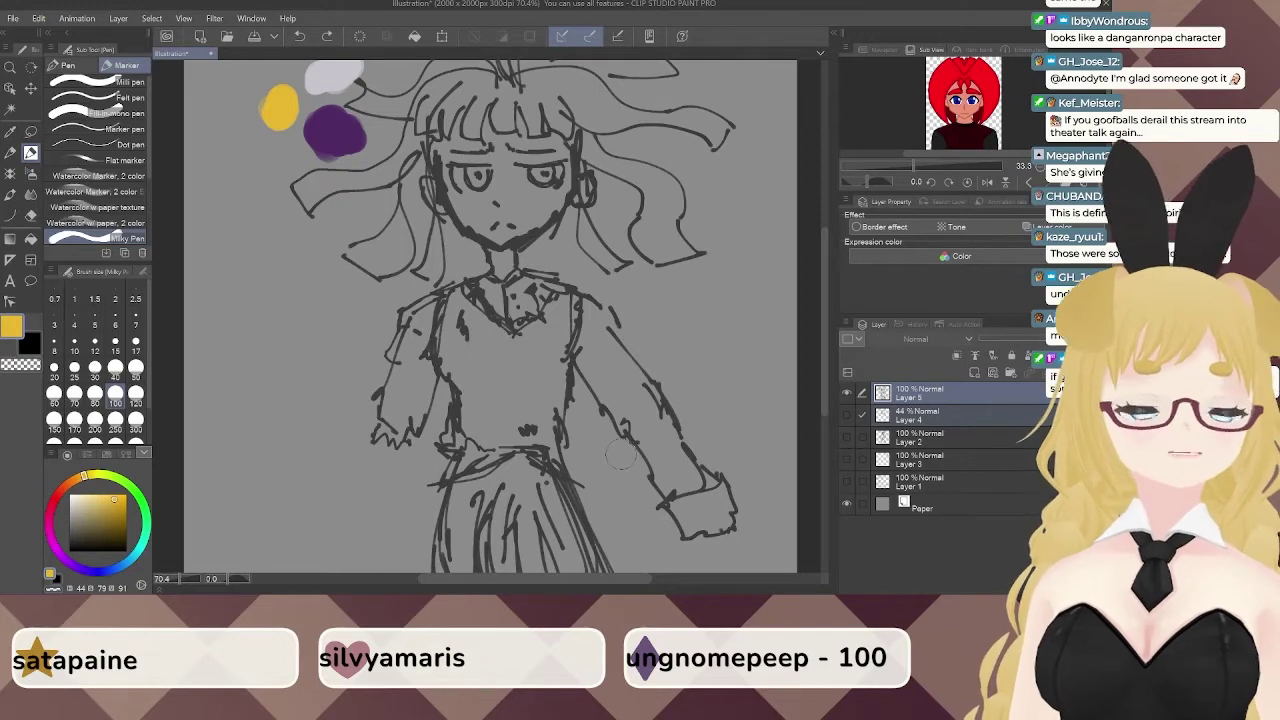
left_click_drag(516, 207, 512, 271)
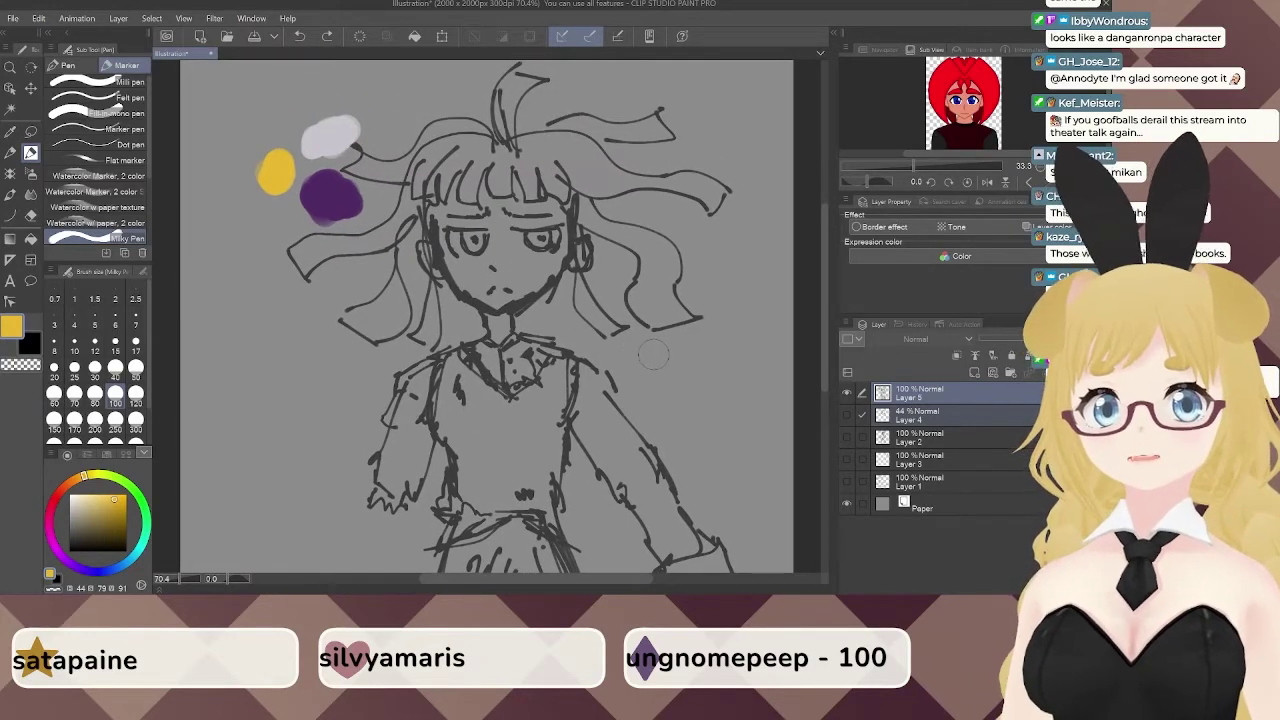
mouse_move(480, 299)
left_mouse_down()
mouse_move(463, 246)
mouse_move(464, 287)
left_mouse_up()
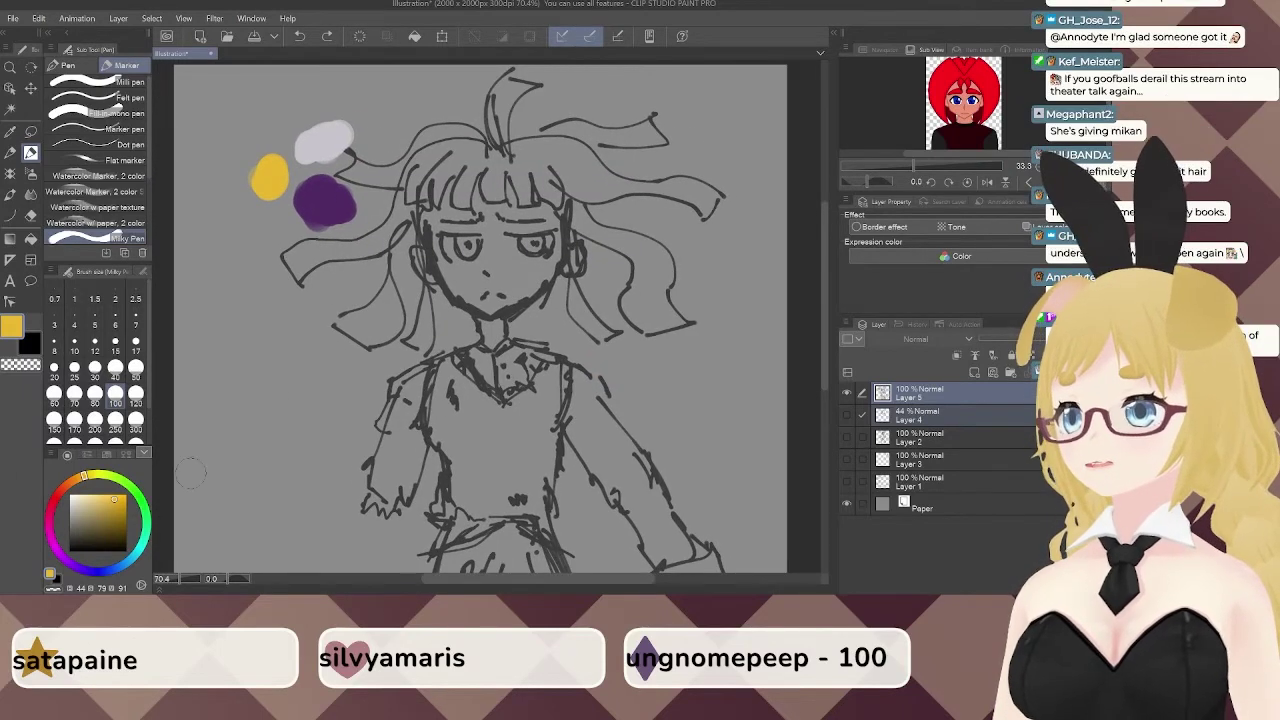
left_click_drag(363, 411, 357, 395)
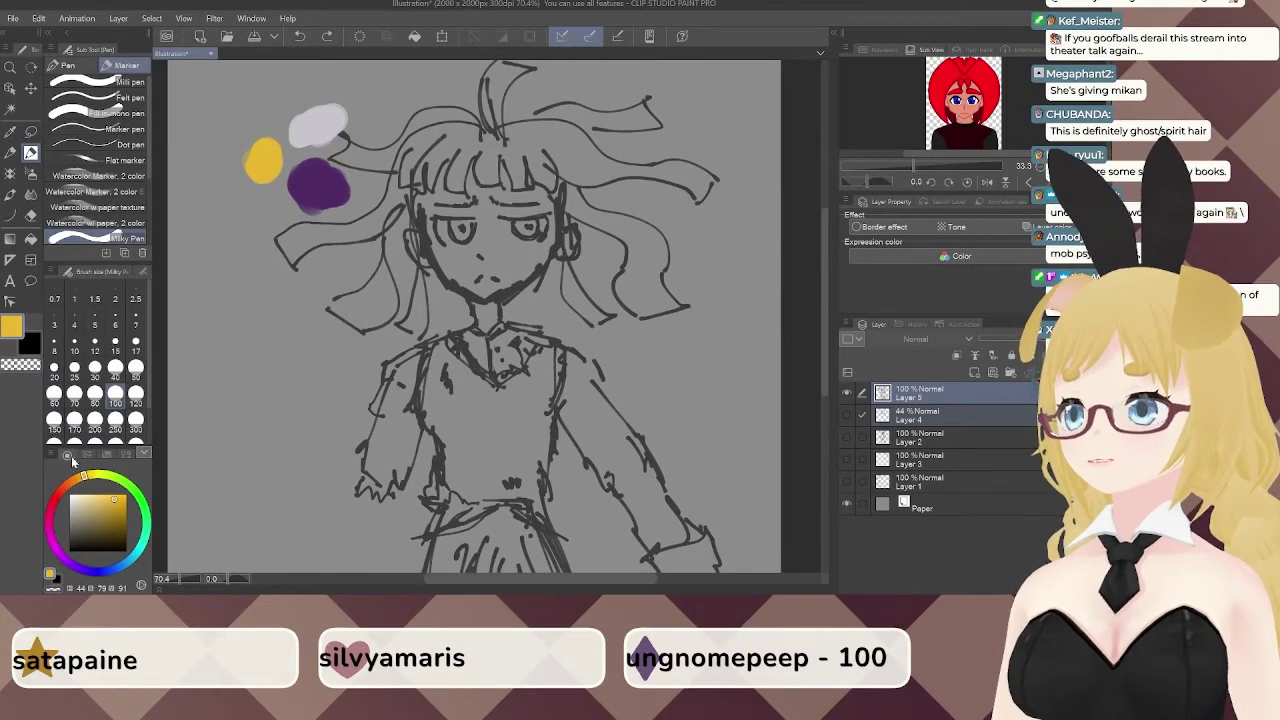
left_click(92, 492)
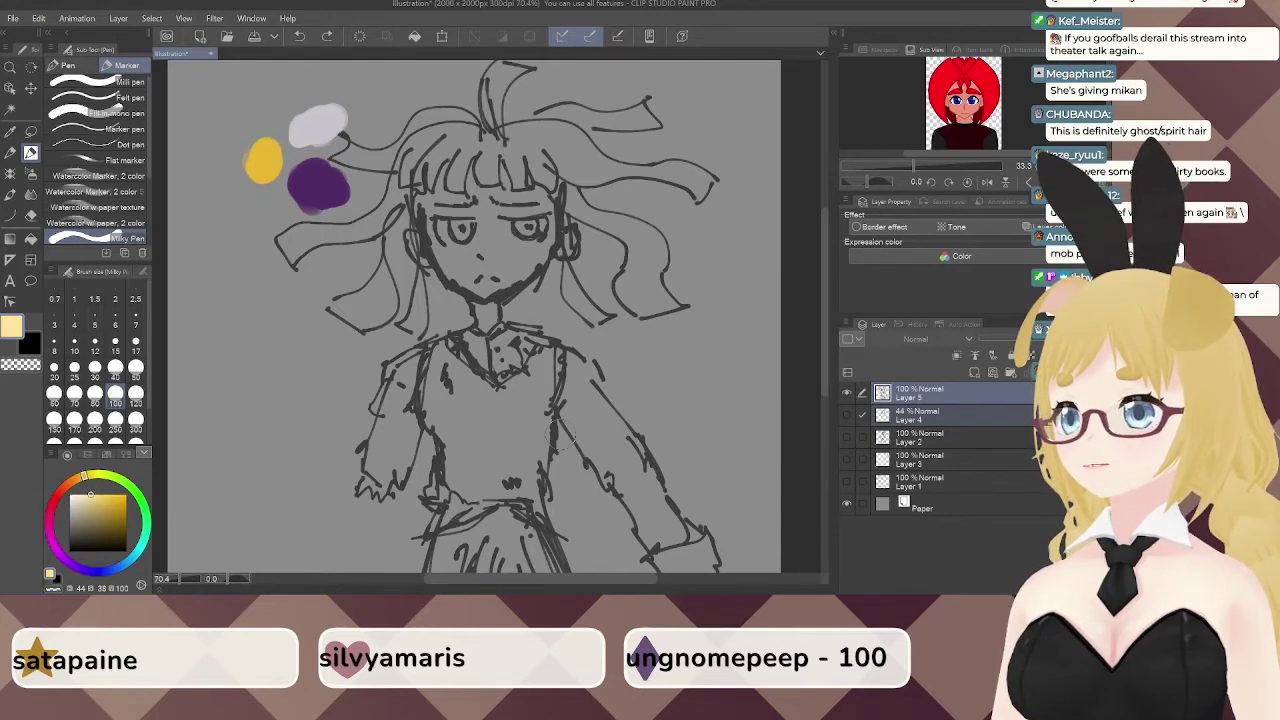
mouse_move(510, 395)
left_mouse_down()
mouse_move(500, 470)
mouse_move(498, 452)
left_mouse_up()
key("ctrl+z")
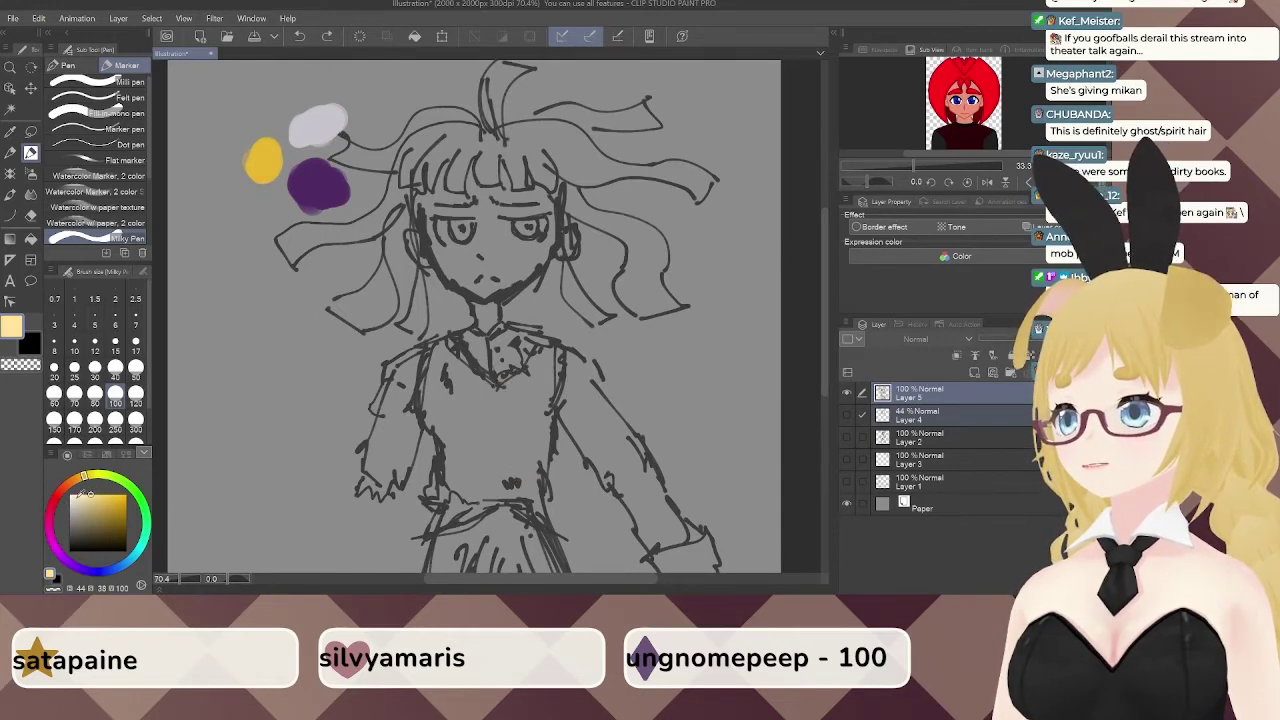
left_click(82, 495)
mouse_move(502, 401)
left_mouse_down()
mouse_move(470, 420)
mouse_move(500, 400)
mouse_move(540, 420)
mouse_move(468, 472)
mouse_move(457, 400)
left_mouse_up()
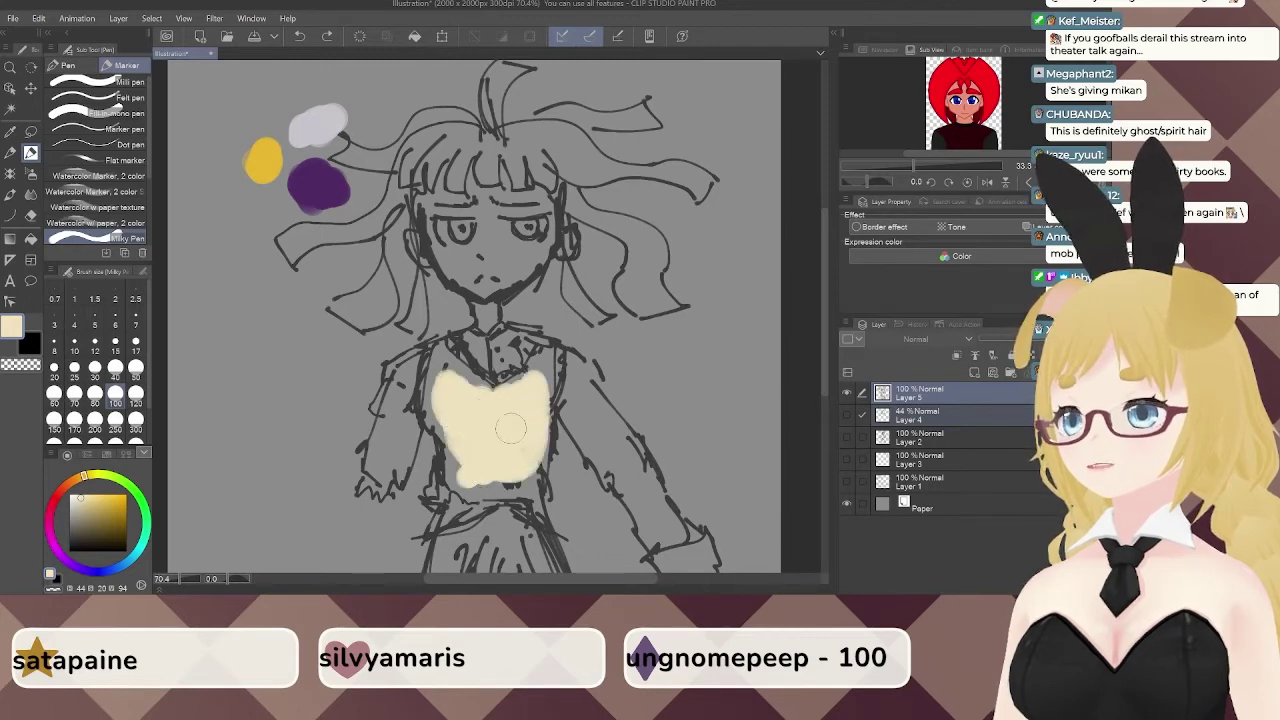
left_click_drag(516, 489, 474, 393)
Set the drawing colour to dark grey (44, 0, 30) and the brush size to 15.
scroll(470, 380, "up", 5)
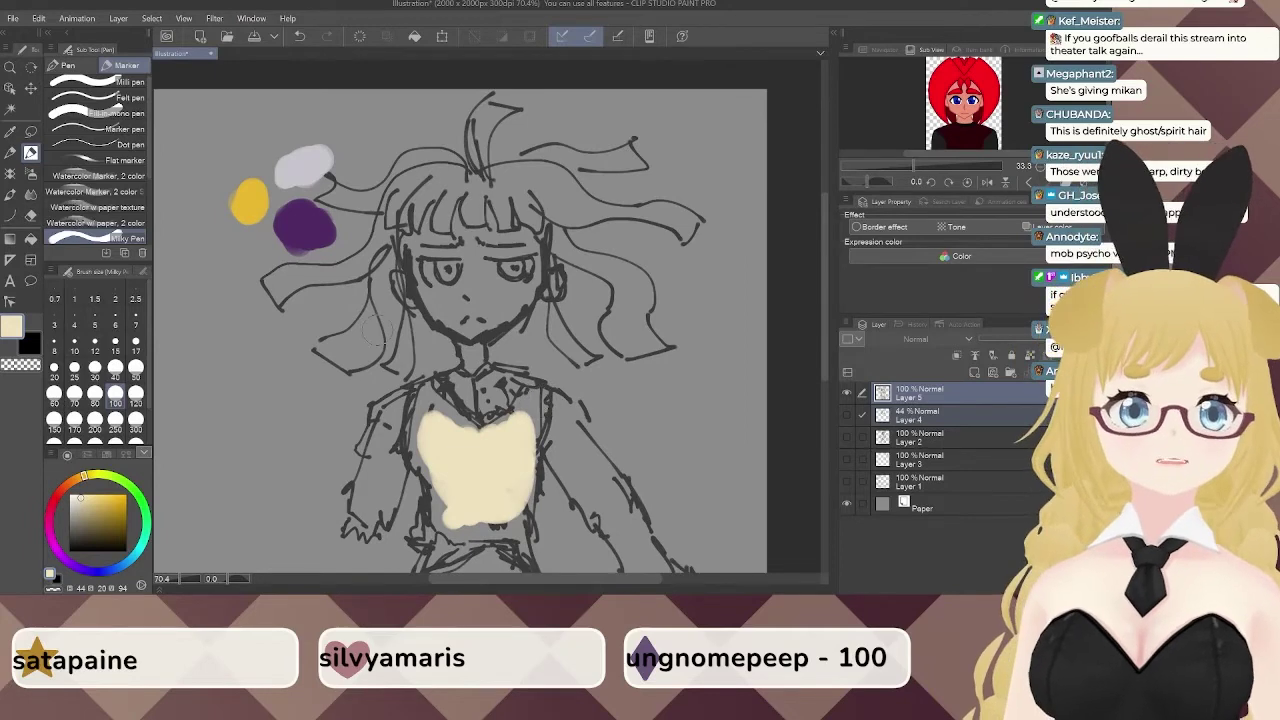
scroll(337, 335, "down", 1)
scroll(337, 334, "down", 2)
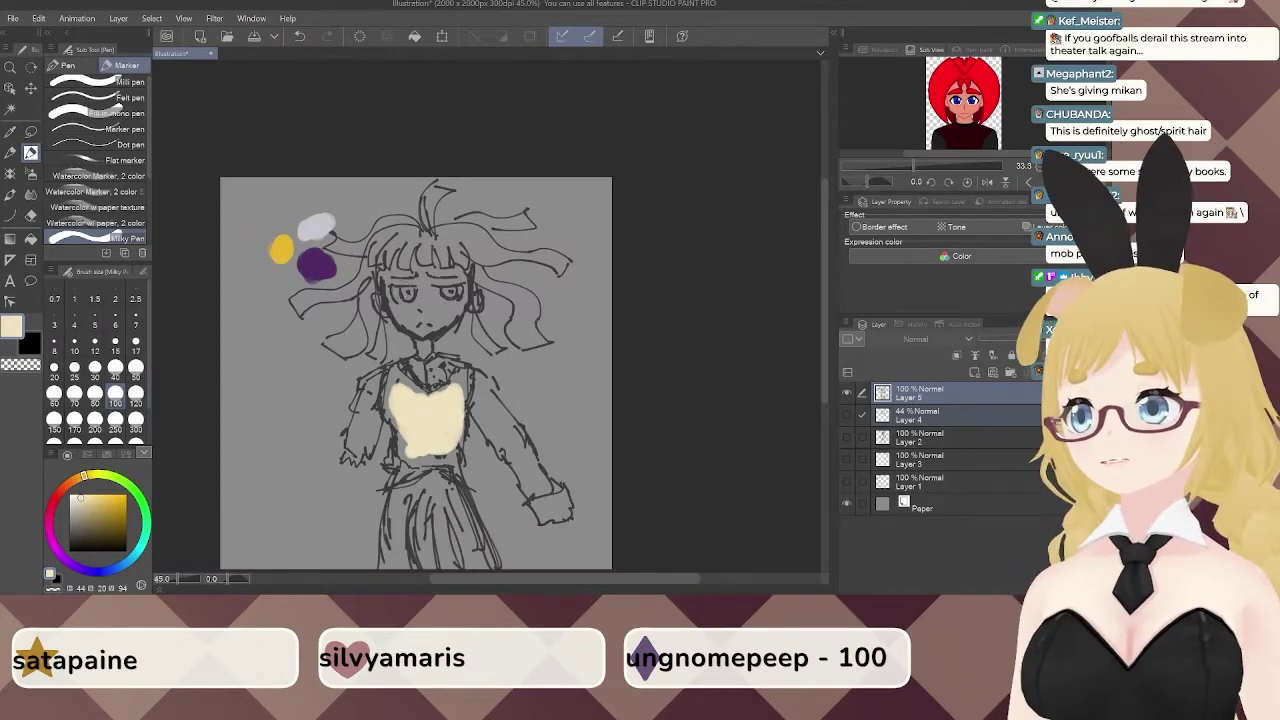
left_click_drag(404, 342, 400, 289)
scroll(508, 262, "up", 2)
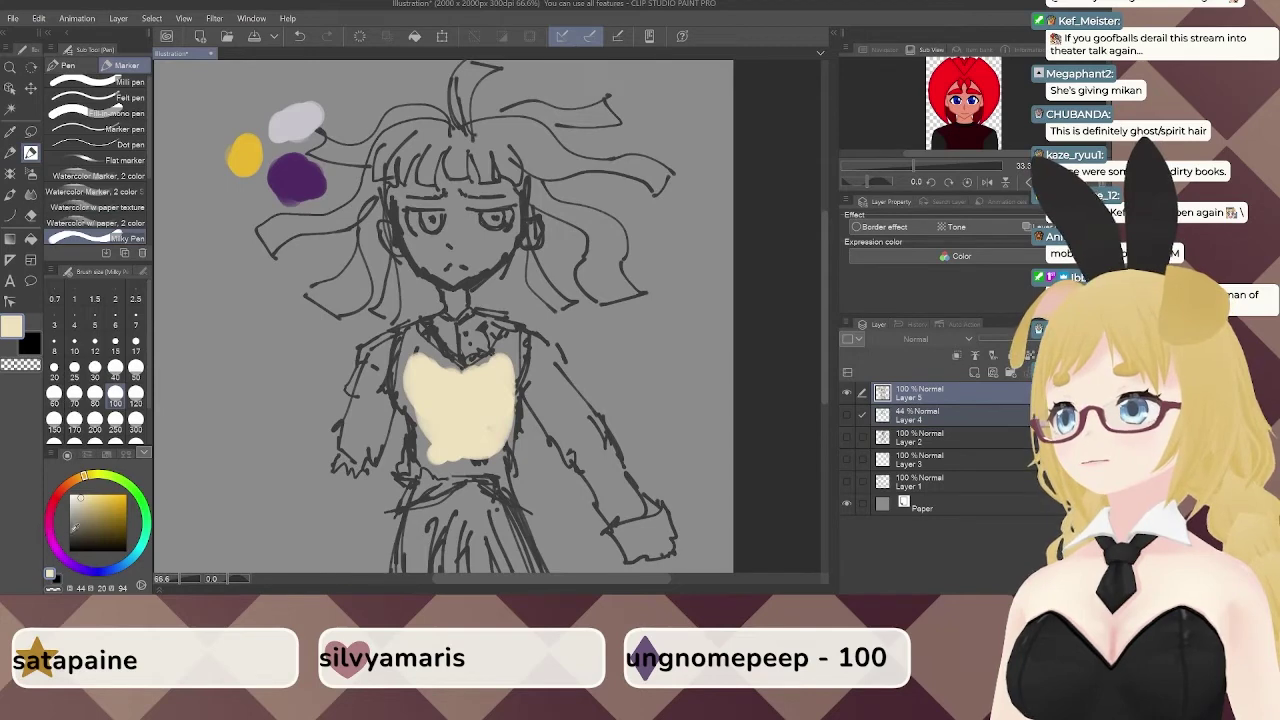
left_click_drag(73, 529, 69, 528)
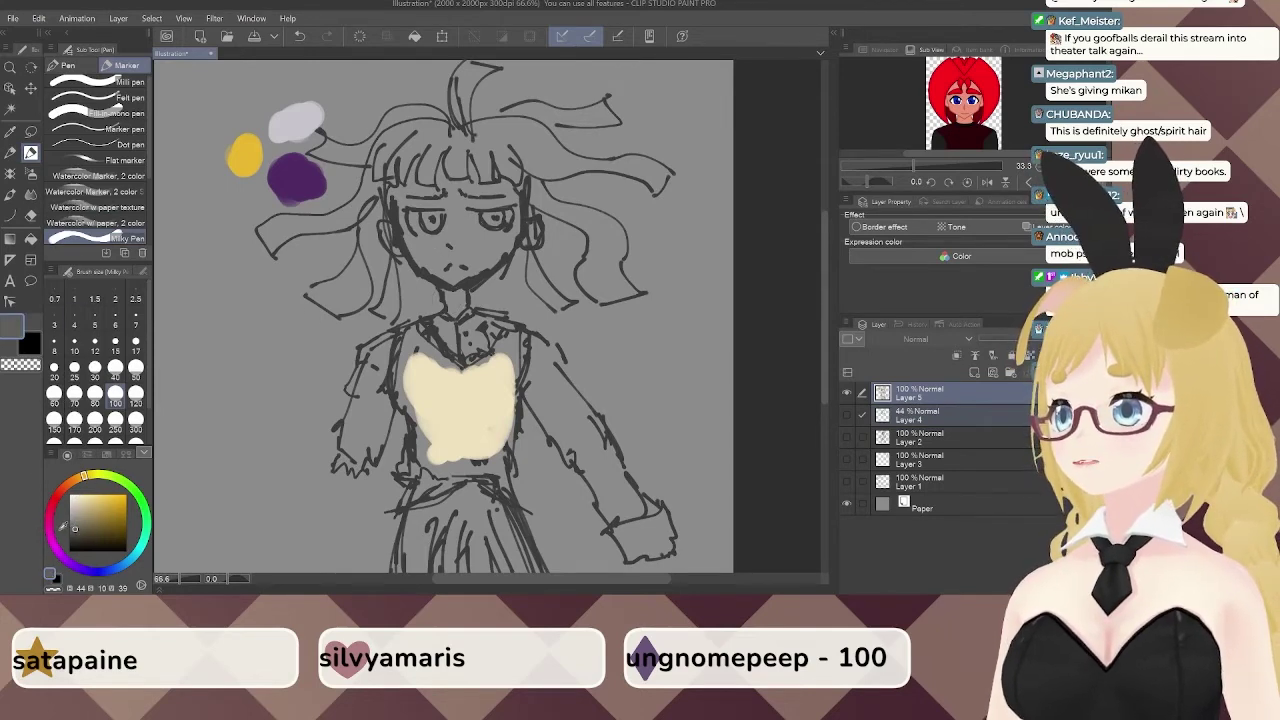
left_click(69, 534)
left_click(115, 344)
Try a loose scarf shape wrapped around the character's neck.
left_click_drag(428, 292, 466, 306)
mouse_move(444, 286)
left_mouse_down()
mouse_move(506, 310)
mouse_move(502, 328)
left_mouse_up()
left_click_drag(412, 332, 484, 334)
left_click_drag(404, 300, 418, 324)
left_click_drag(416, 286, 426, 320)
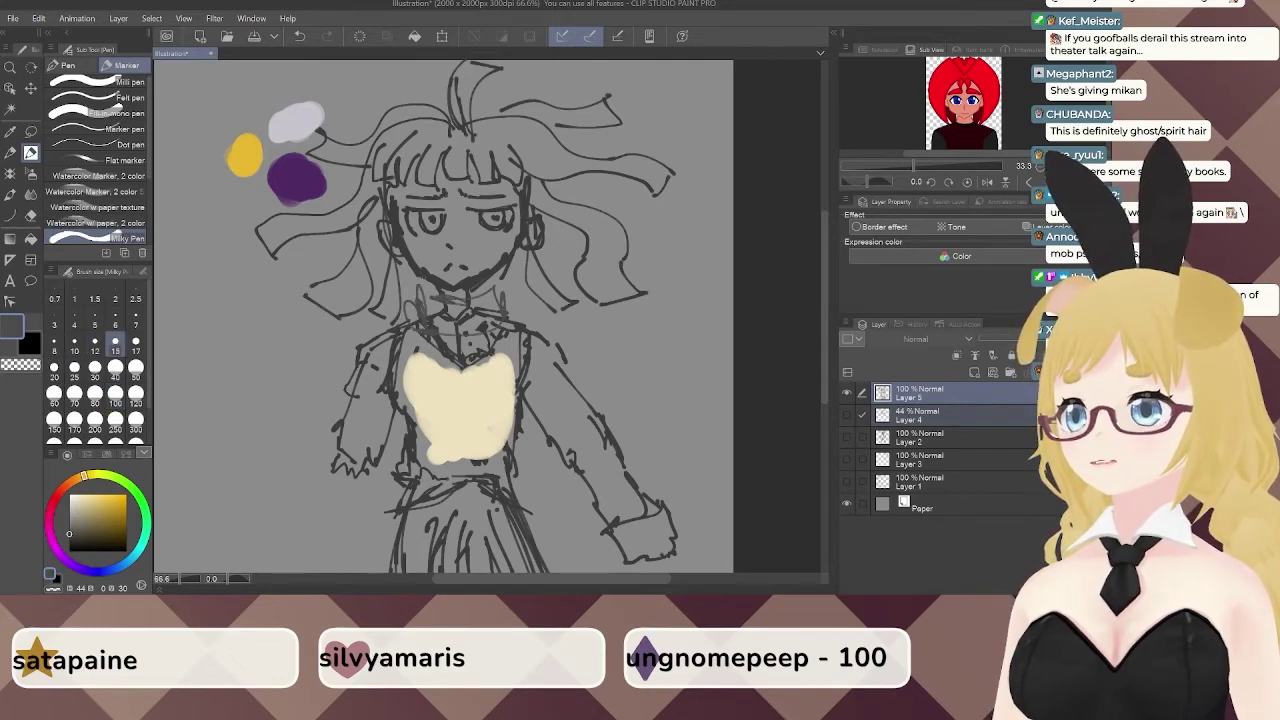
key("ctrl+z")
key("ctrl+z")
key("ctrl+z")
key("ctrl+z")
key("ctrl+z")
key("ctrl+z")
Try a vertical accessory stroke below the ear and thin glasses frames around the eyes.
left_click_drag(527, 250, 528, 303)
key("ctrl+z")
key("ctrl+z")
mouse_move(406, 253)
left_mouse_down()
mouse_move(457, 238)
mouse_move(457, 257)
mouse_move(494, 266)
mouse_move(525, 243)
left_mouse_up()
mouse_move(472, 254)
left_mouse_down()
mouse_move(524, 248)
mouse_move(515, 255)
left_mouse_up()
key("ctrl+z")
key("ctrl+z")
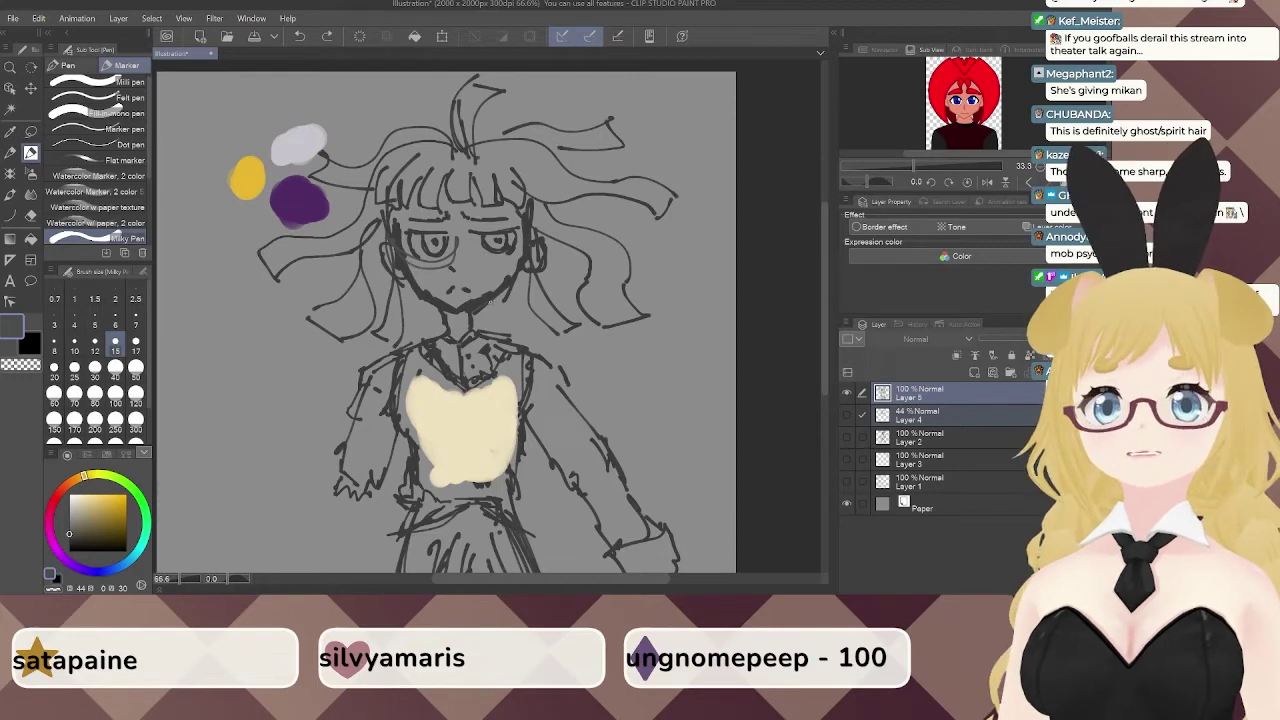
key("ctrl+z")
key("ctrl+z")
Try a large shawl draped over the shoulder, with long lines hanging down the vest.
mouse_move(525, 366)
left_mouse_down()
mouse_move(481, 332)
mouse_move(645, 393)
mouse_move(588, 455)
mouse_move(560, 438)
left_mouse_up()
mouse_move(517, 384)
left_mouse_down()
mouse_move(474, 374)
mouse_move(514, 466)
left_mouse_up()
left_click_drag(497, 380, 530, 462)
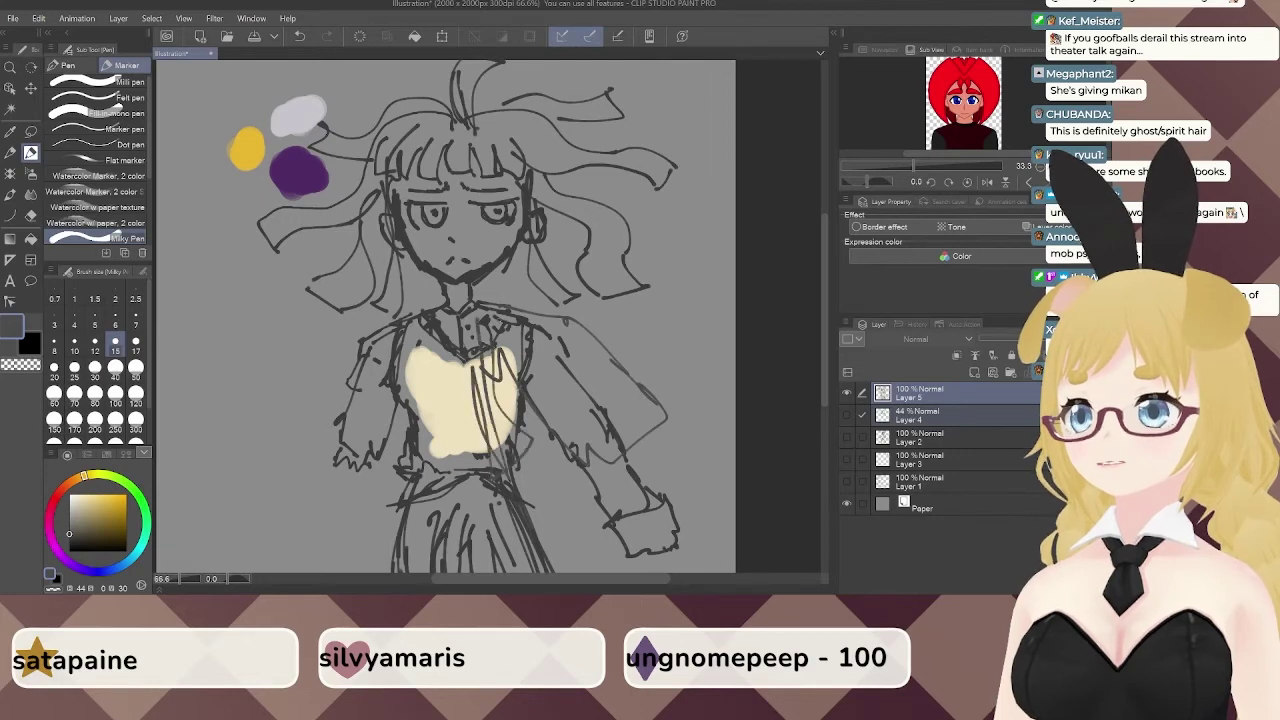
key("ctrl+z")
key("ctrl+z")
key("ctrl+z")
key("ctrl+z")
key("ctrl+z")
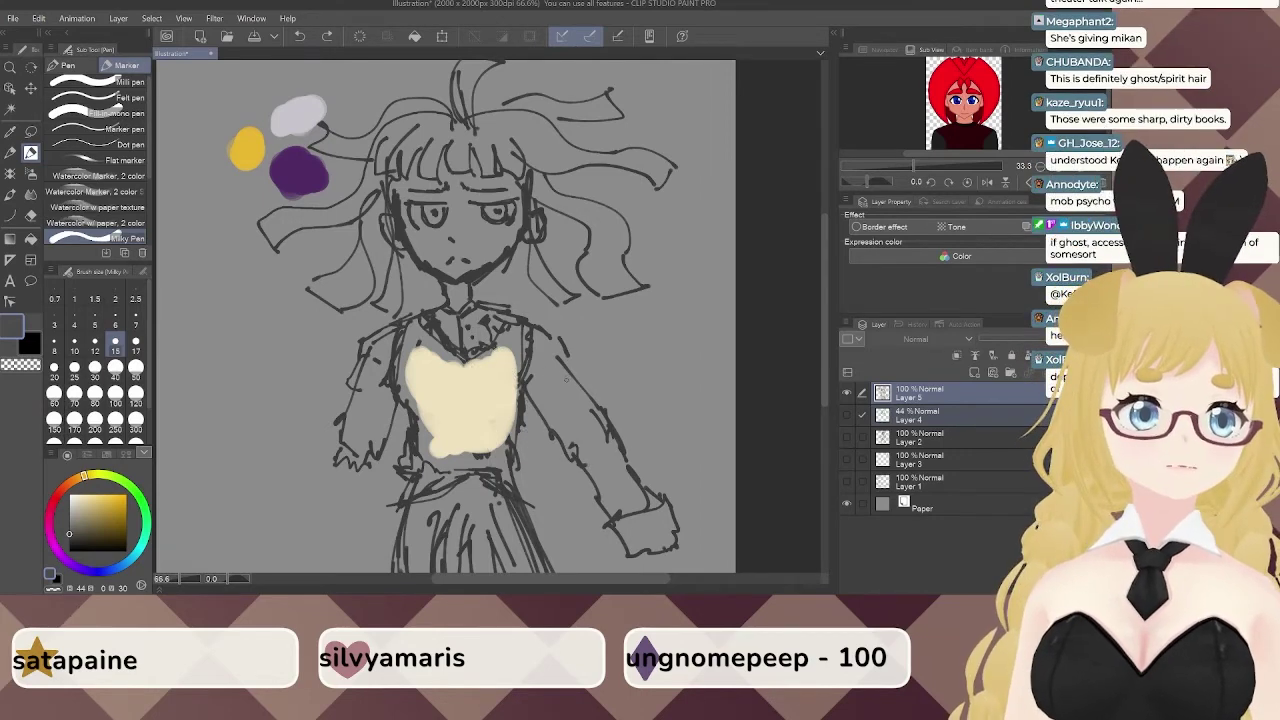
Try a ghost's headband across the forehead with a triangular peak over the bangs.
left_click_drag(570, 379, 585, 426)
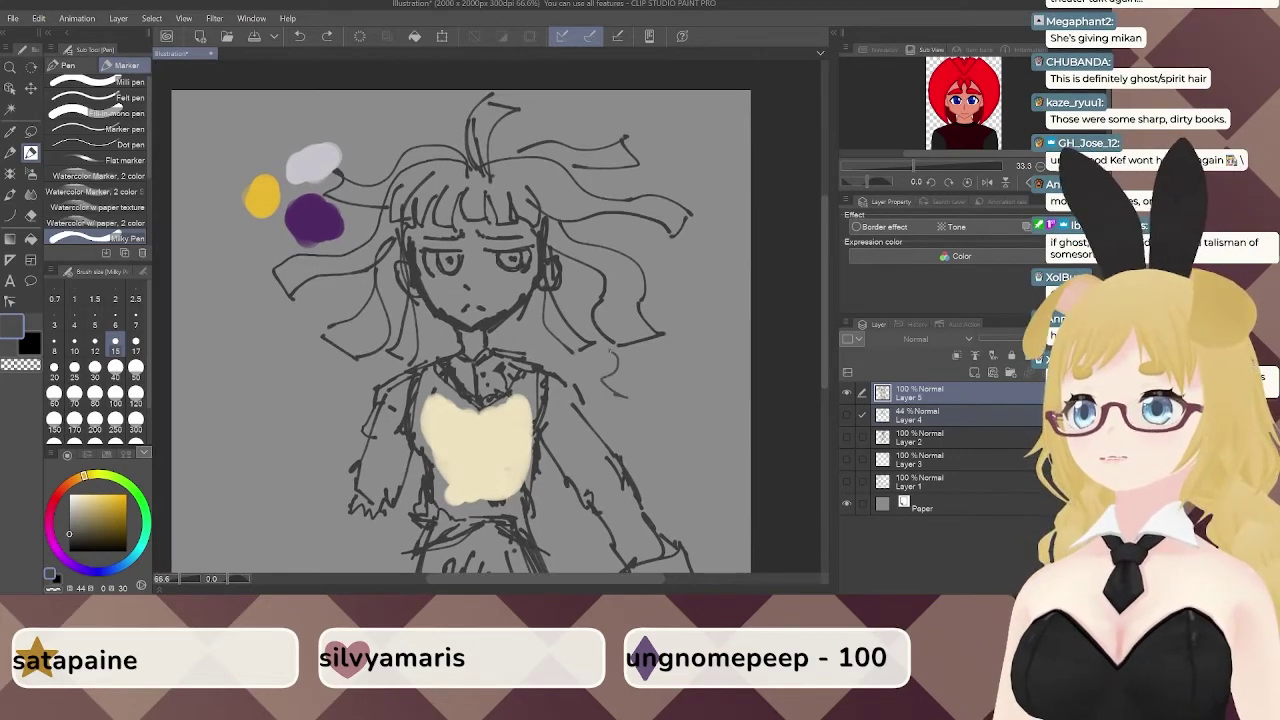
left_click_drag(483, 309, 463, 292)
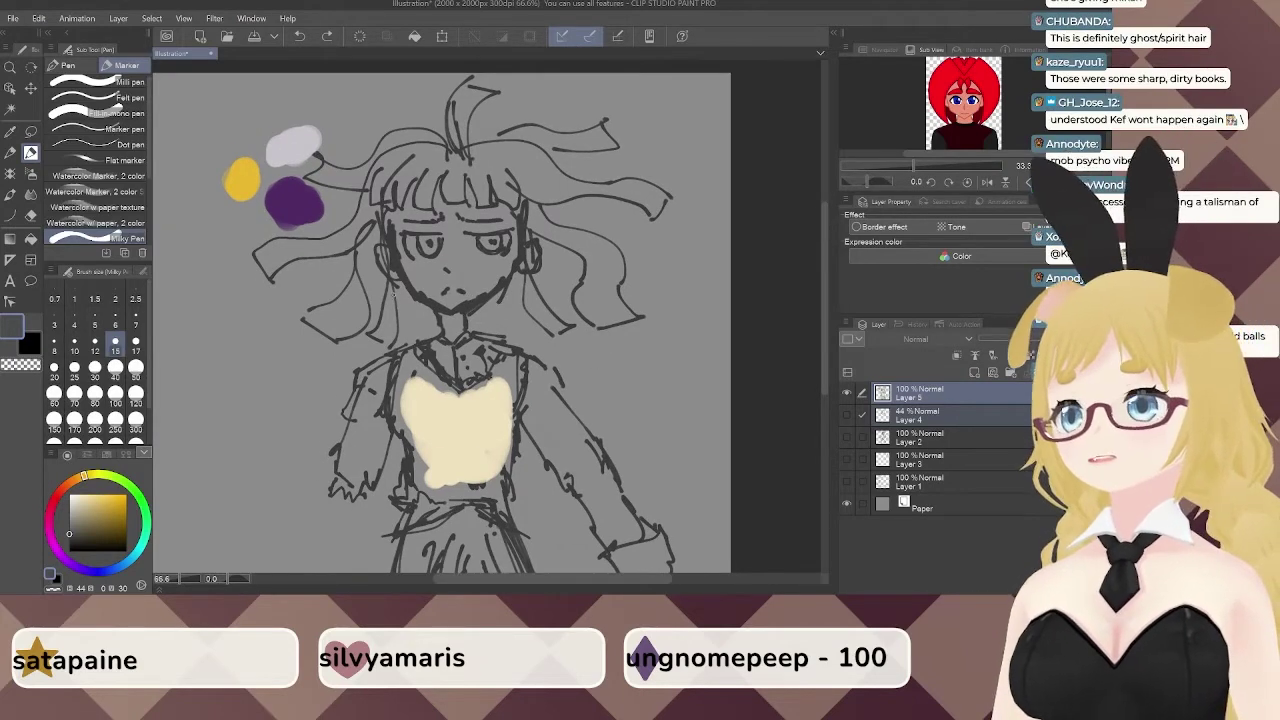
left_click_drag(381, 225, 502, 202)
left_click_drag(380, 219, 514, 203)
mouse_move(380, 218)
left_mouse_down()
mouse_move(523, 214)
mouse_move(420, 166)
mouse_move(484, 198)
mouse_move(432, 155)
mouse_move(411, 206)
left_mouse_up()
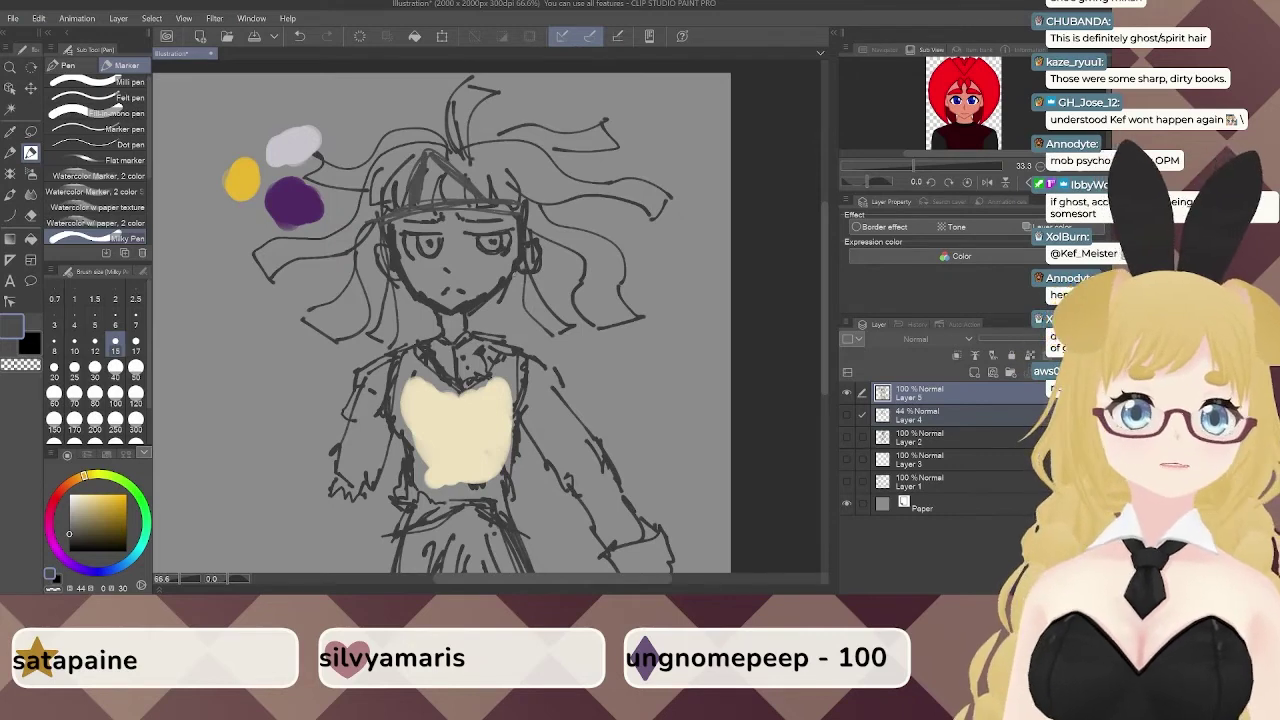
key("ctrl+z")
key("ctrl+z")
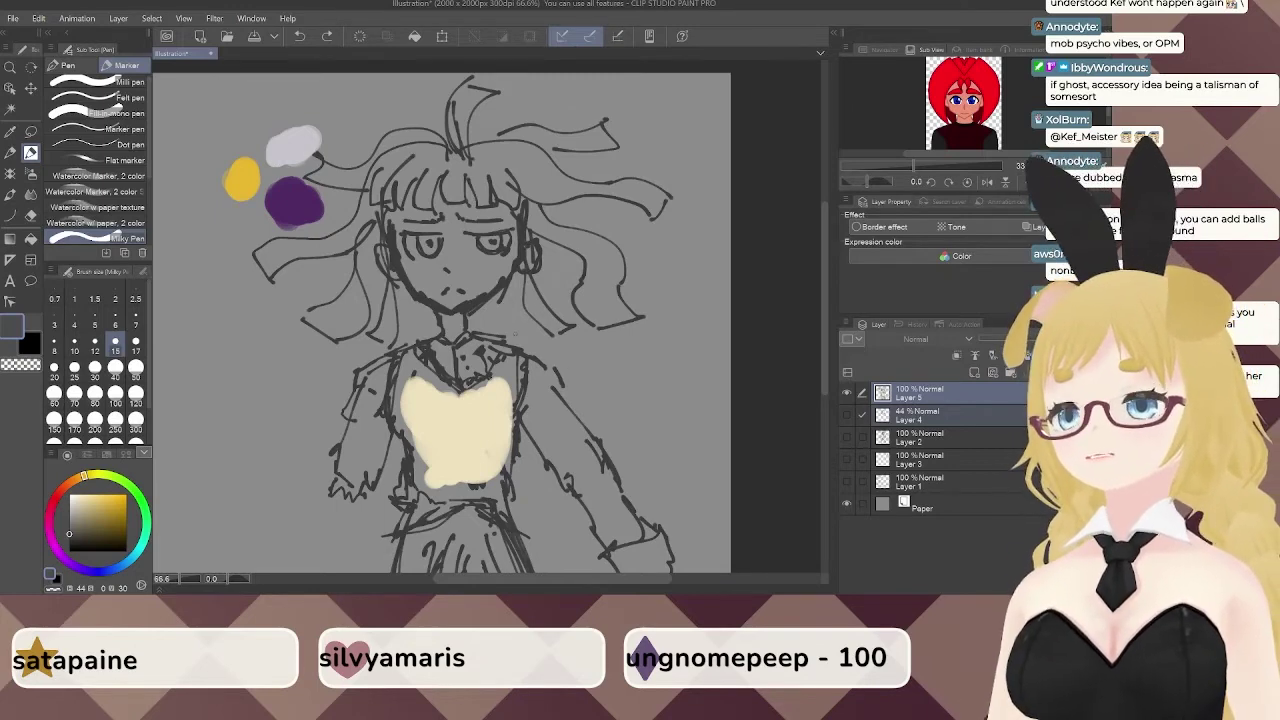
Try a thin necklace around the neck above the collar.
mouse_move(442, 333)
left_mouse_down()
mouse_move(466, 335)
mouse_move(482, 370)
left_mouse_up()
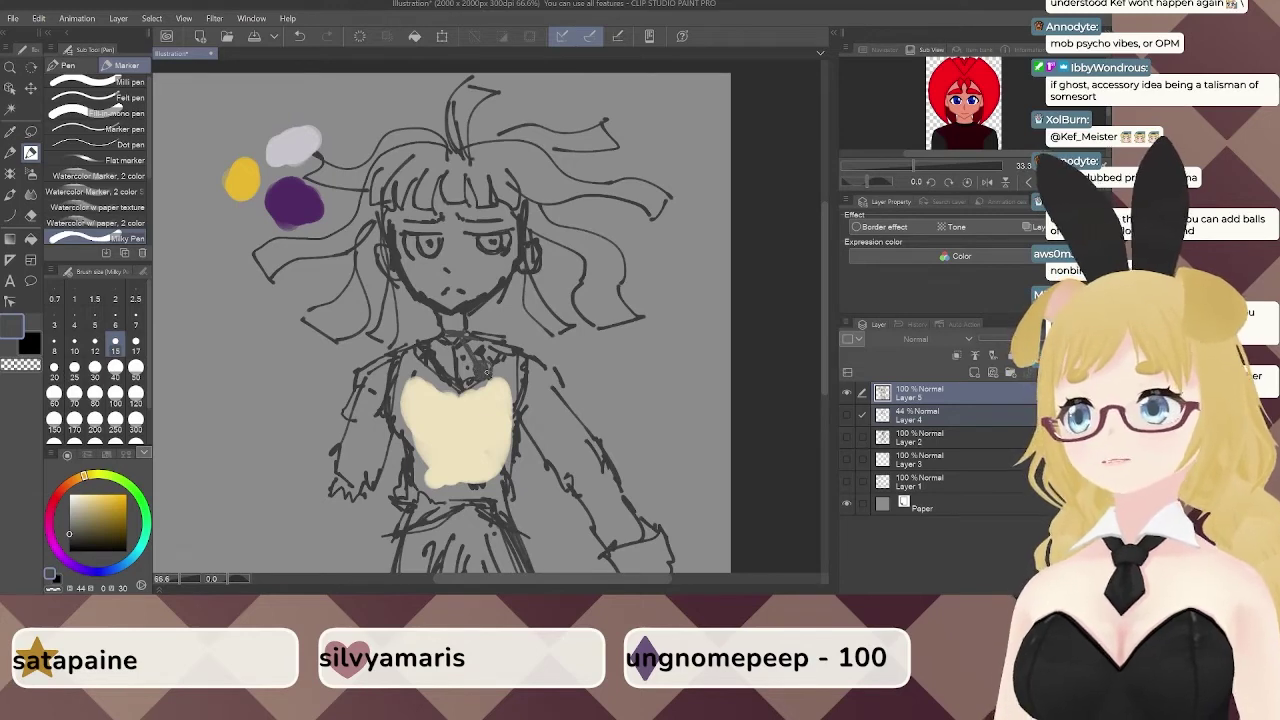
key("ctrl+z")
key("ctrl+z")
key("ctrl+z")
Try the outline of an enlarged eye in the empty area beside the torn sleeve.
left_click_drag(549, 307, 528, 308)
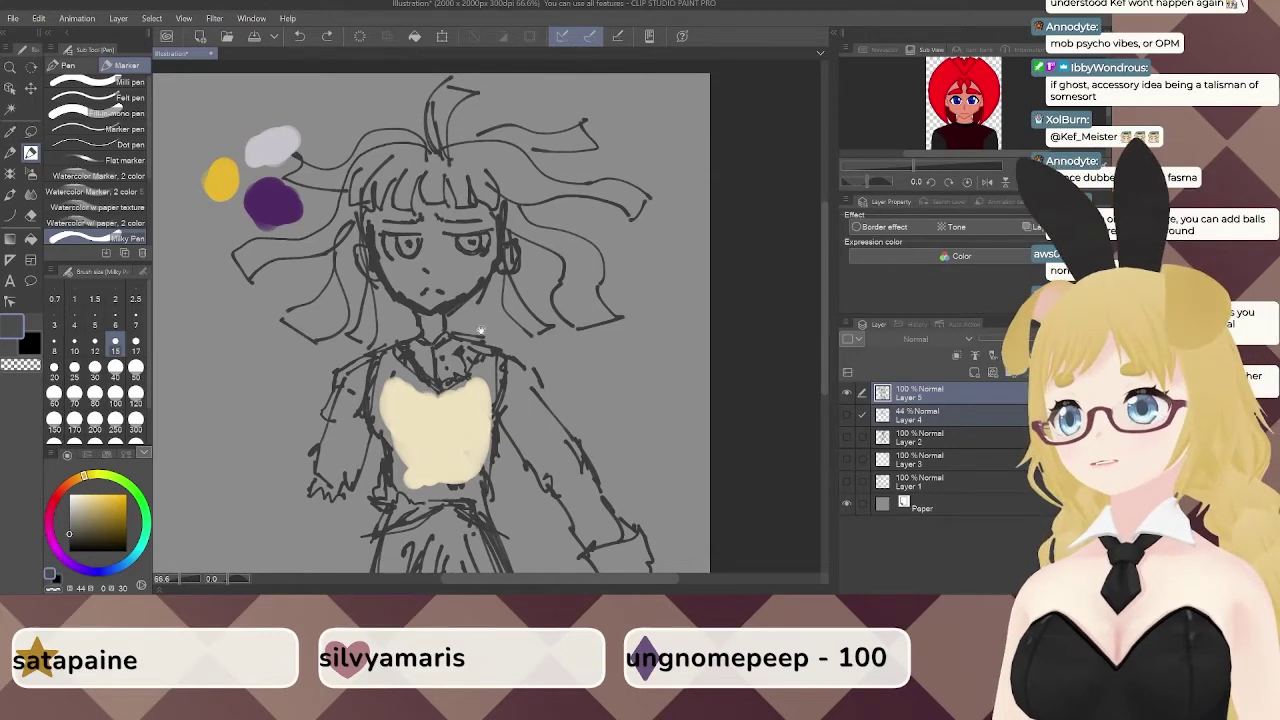
left_click_drag(532, 342, 553, 314)
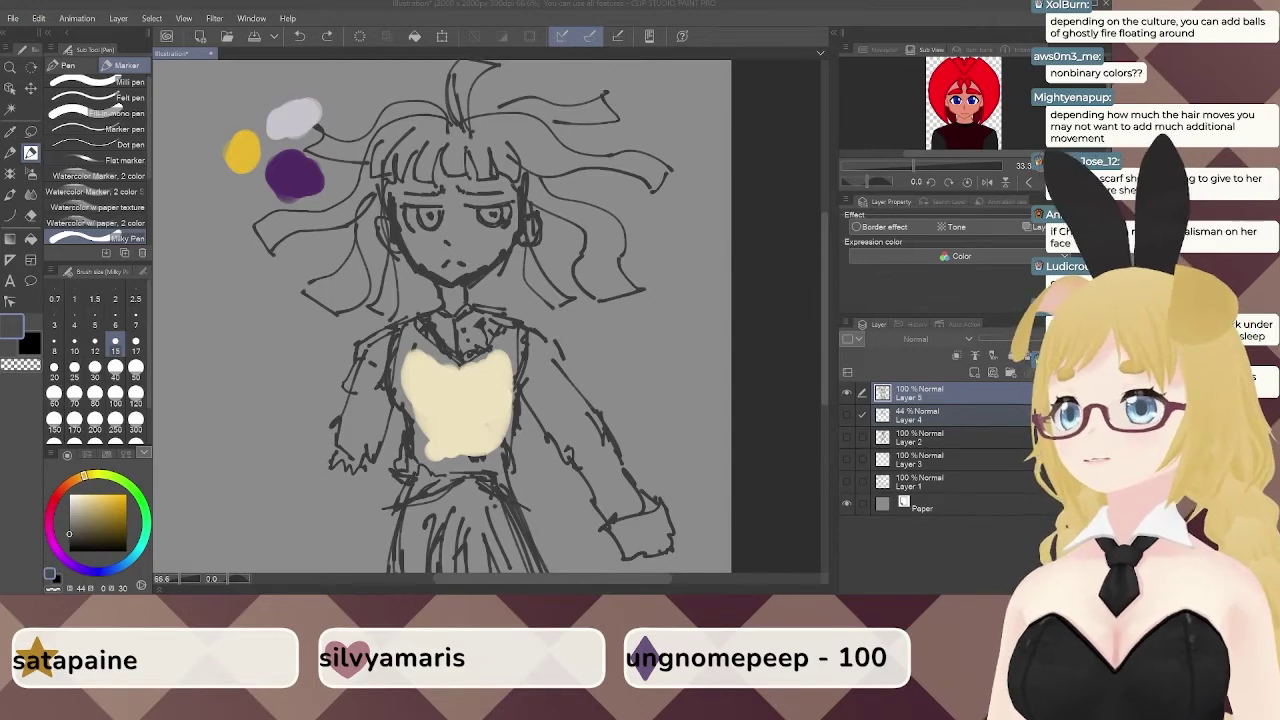
scroll(718, 350, "down", 4)
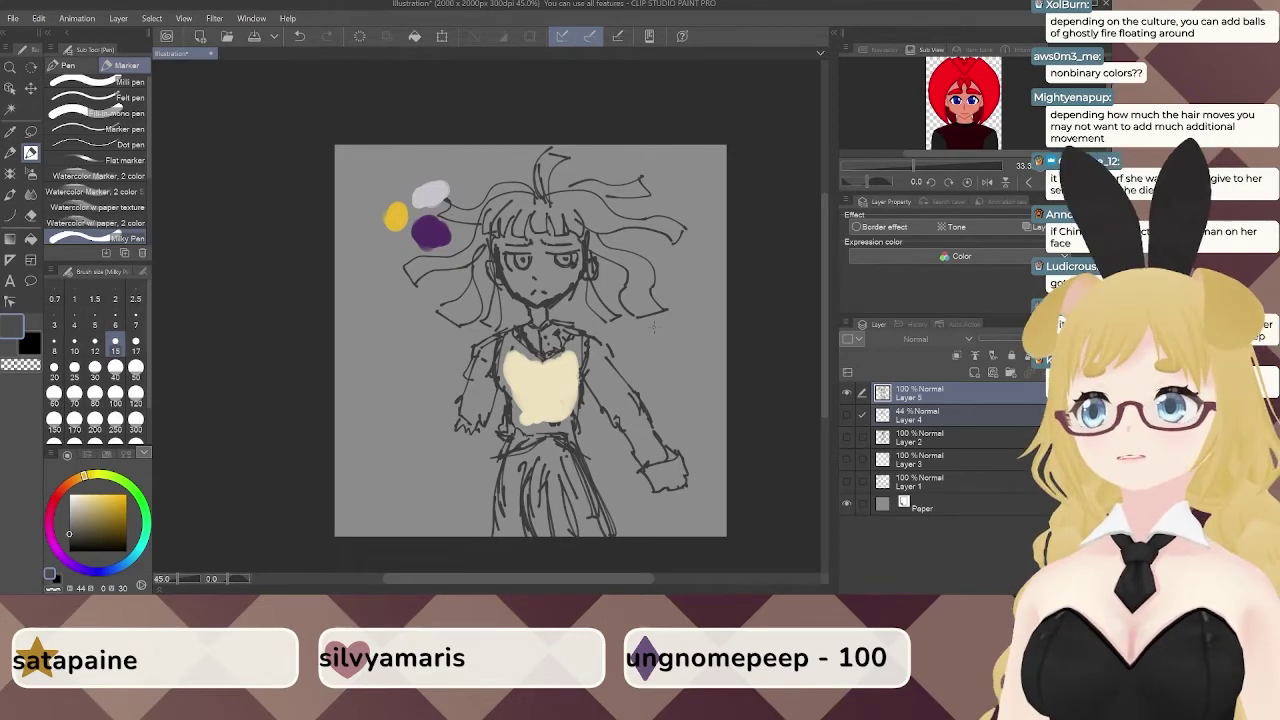
scroll(620, 368, "down", 1)
scroll(620, 370, "up", 4)
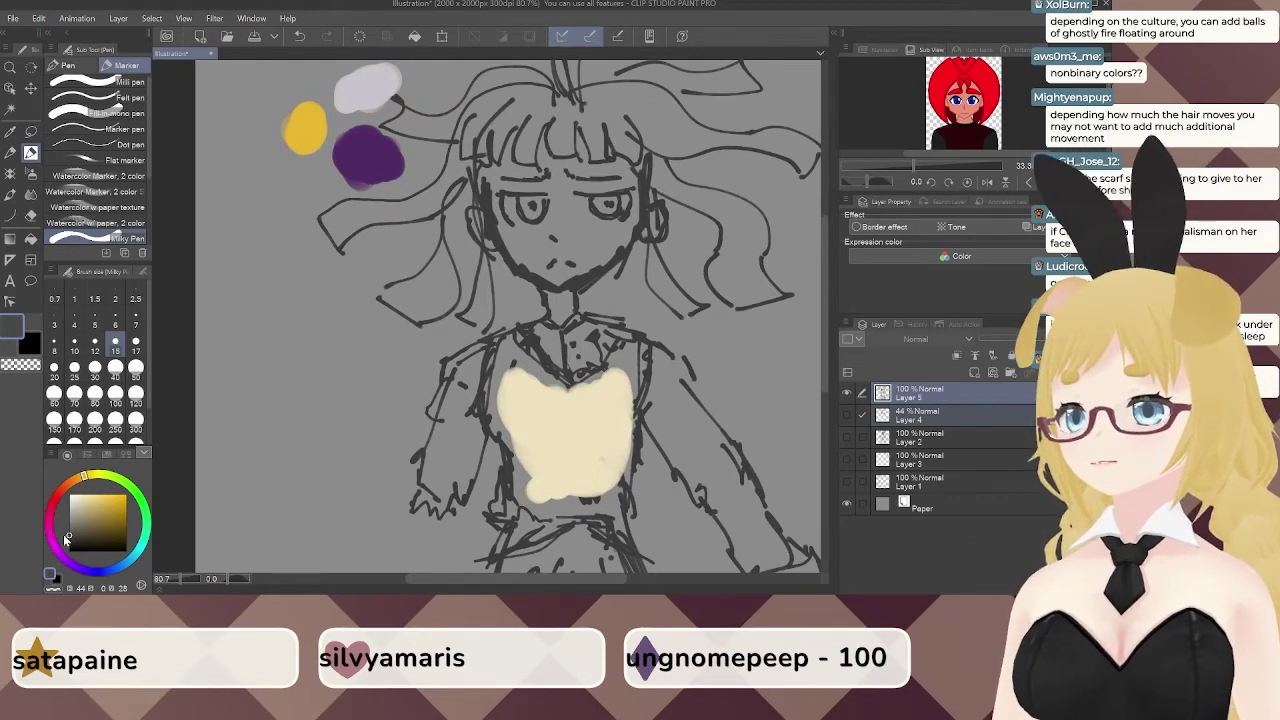
mouse_move(295, 330)
left_mouse_down()
mouse_move(339, 286)
mouse_move(385, 277)
left_mouse_up()
left_click_drag(394, 271, 430, 332)
mouse_move(340, 312)
left_mouse_down()
mouse_move(387, 291)
mouse_move(328, 318)
mouse_move(427, 321)
mouse_move(433, 368)
left_mouse_up()
key("ctrl+z")
key("ctrl+z")
key("ctrl+z")
Try an enlarged half-lidded eye study with a hatched iris and under-eye bag lines beside the character.
mouse_move(292, 334)
left_mouse_down()
mouse_move(382, 321)
mouse_move(327, 332)
mouse_move(372, 374)
mouse_move(410, 350)
left_mouse_up()
left_click_drag(320, 340, 410, 372)
left_click_drag(346, 398, 414, 384)
left_click_drag(364, 326, 358, 350)
mouse_move(370, 318)
left_mouse_down()
mouse_move(404, 350)
mouse_move(388, 326)
mouse_move(379, 345)
mouse_move(430, 337)
left_mouse_up()
key("ctrl+z")
key("ctrl+z")
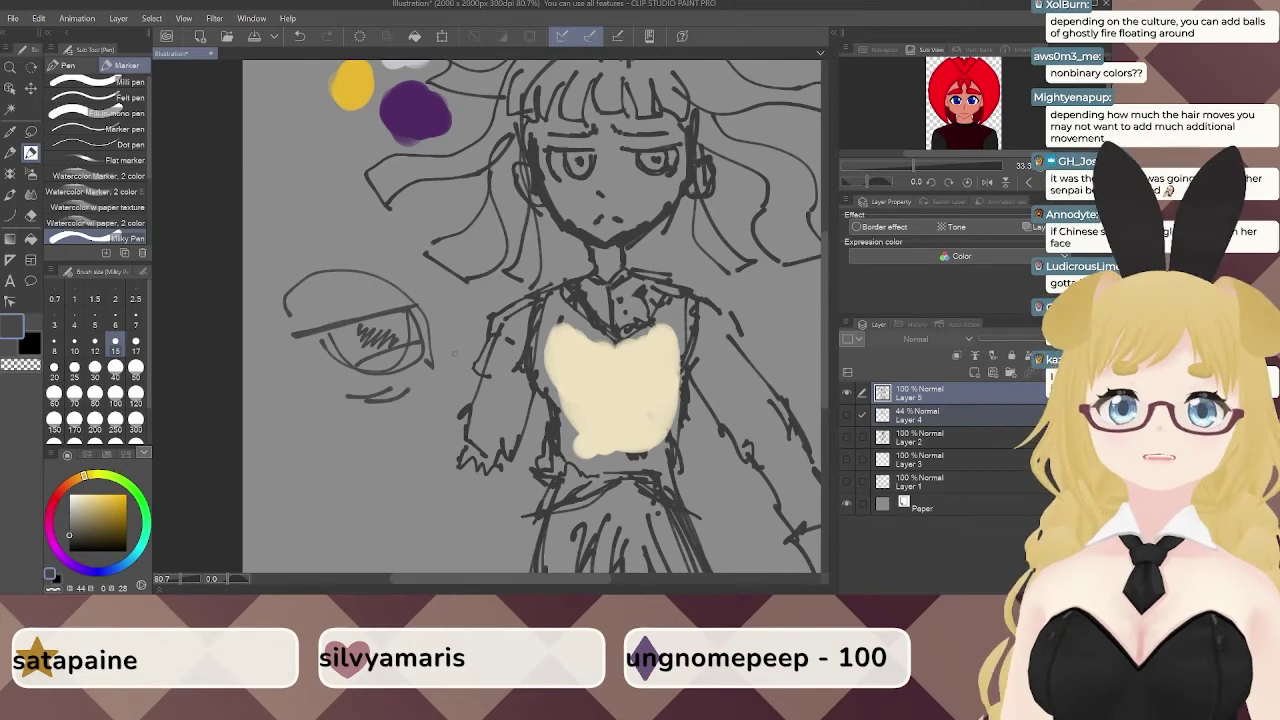
key("ctrl+z")
key("ctrl+z")
key("ctrl+z")
key("ctrl+z")
key("ctrl+z")
key("ctrl+z")
key("ctrl+z")
key("ctrl+z")
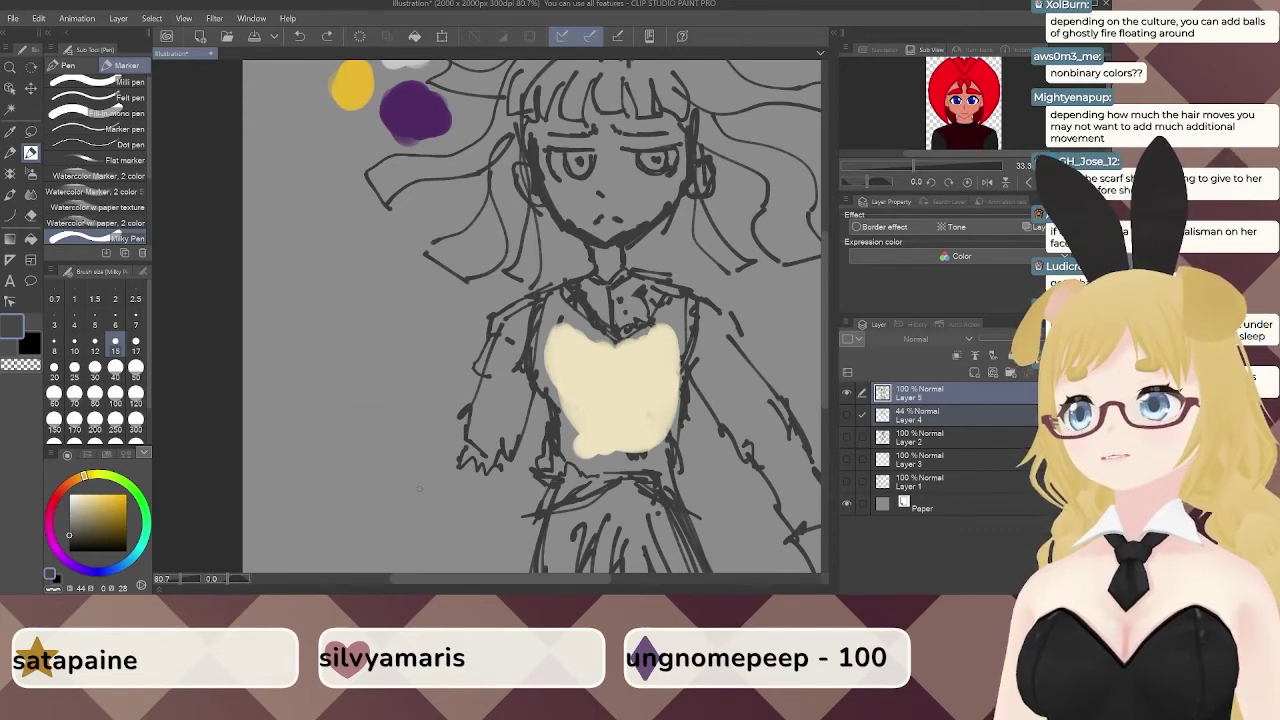
scroll(419, 489, "down", 5)
left_click_drag(697, 454, 693, 375)
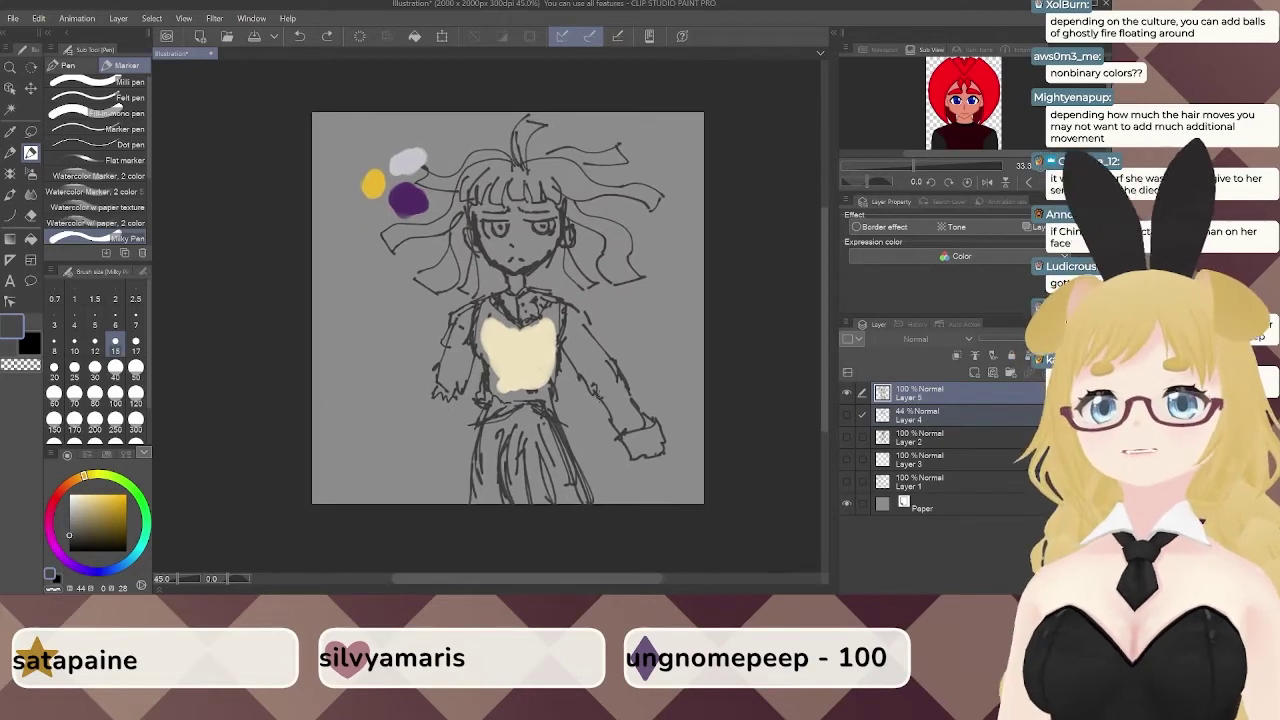
left_click_drag(590, 408, 599, 414)
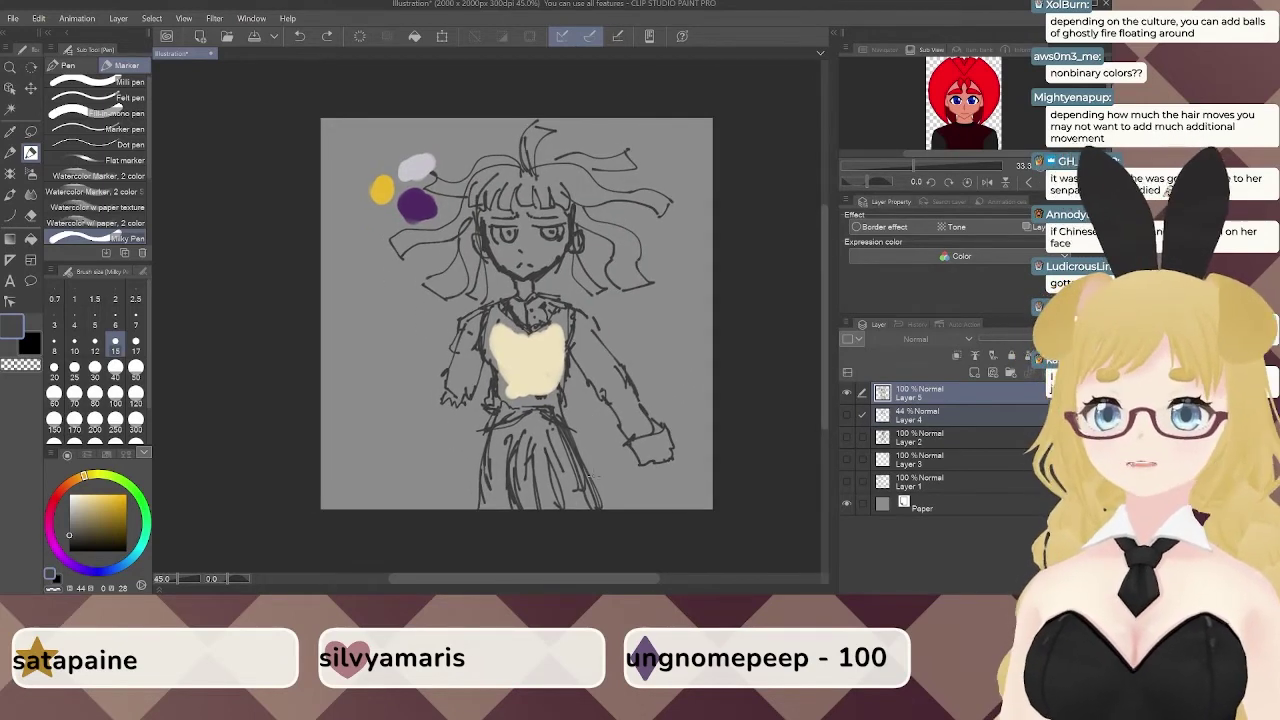